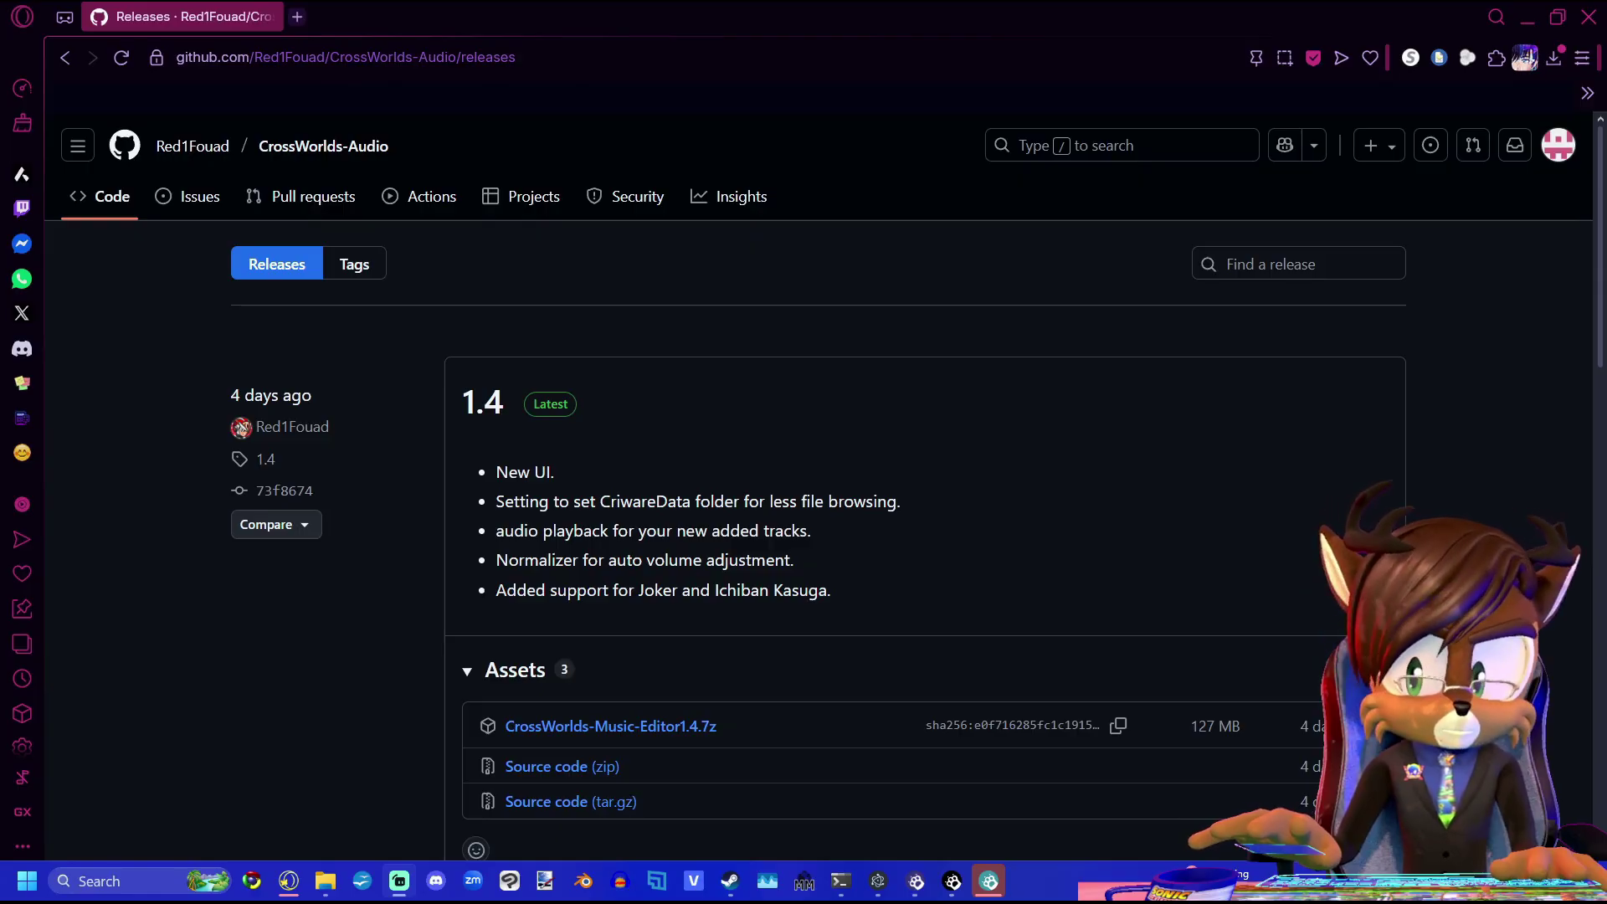
Scroll the CrossWorlds-Audio Releases page down to the 1.4 assets and CrossWorlds-Music-Editor1.4.7z.
scroll(502, 670, down, 3)
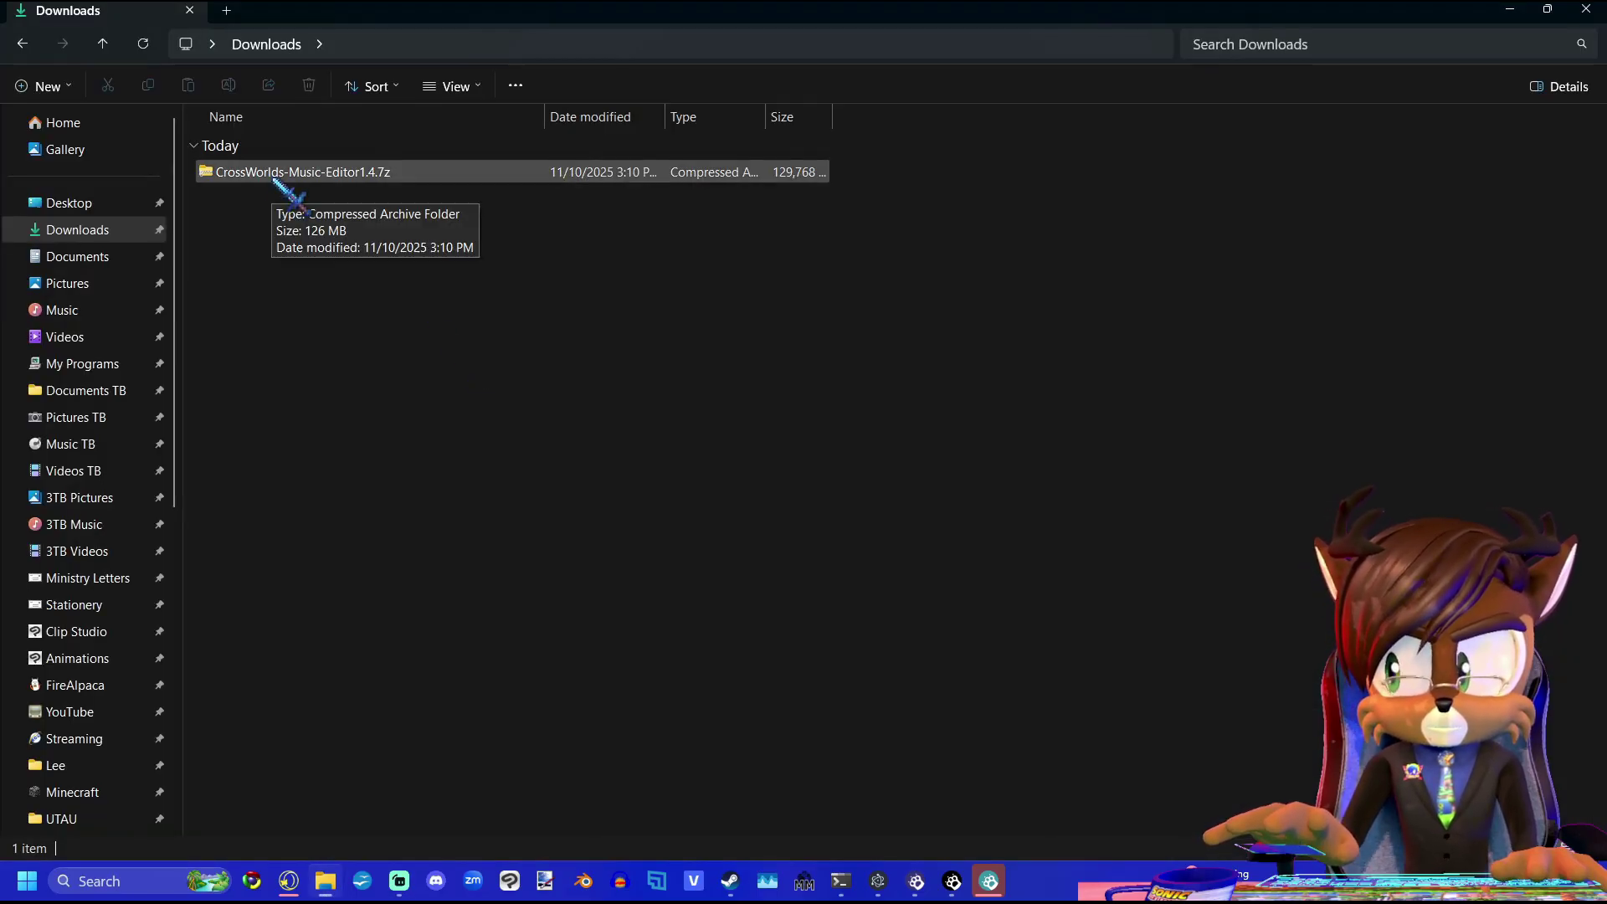
Move CrossWorlds-Music-Editor1.4.7z from Downloads into MODDING TOOLS > AUDIO.
scroll(127, 460, down, 5)
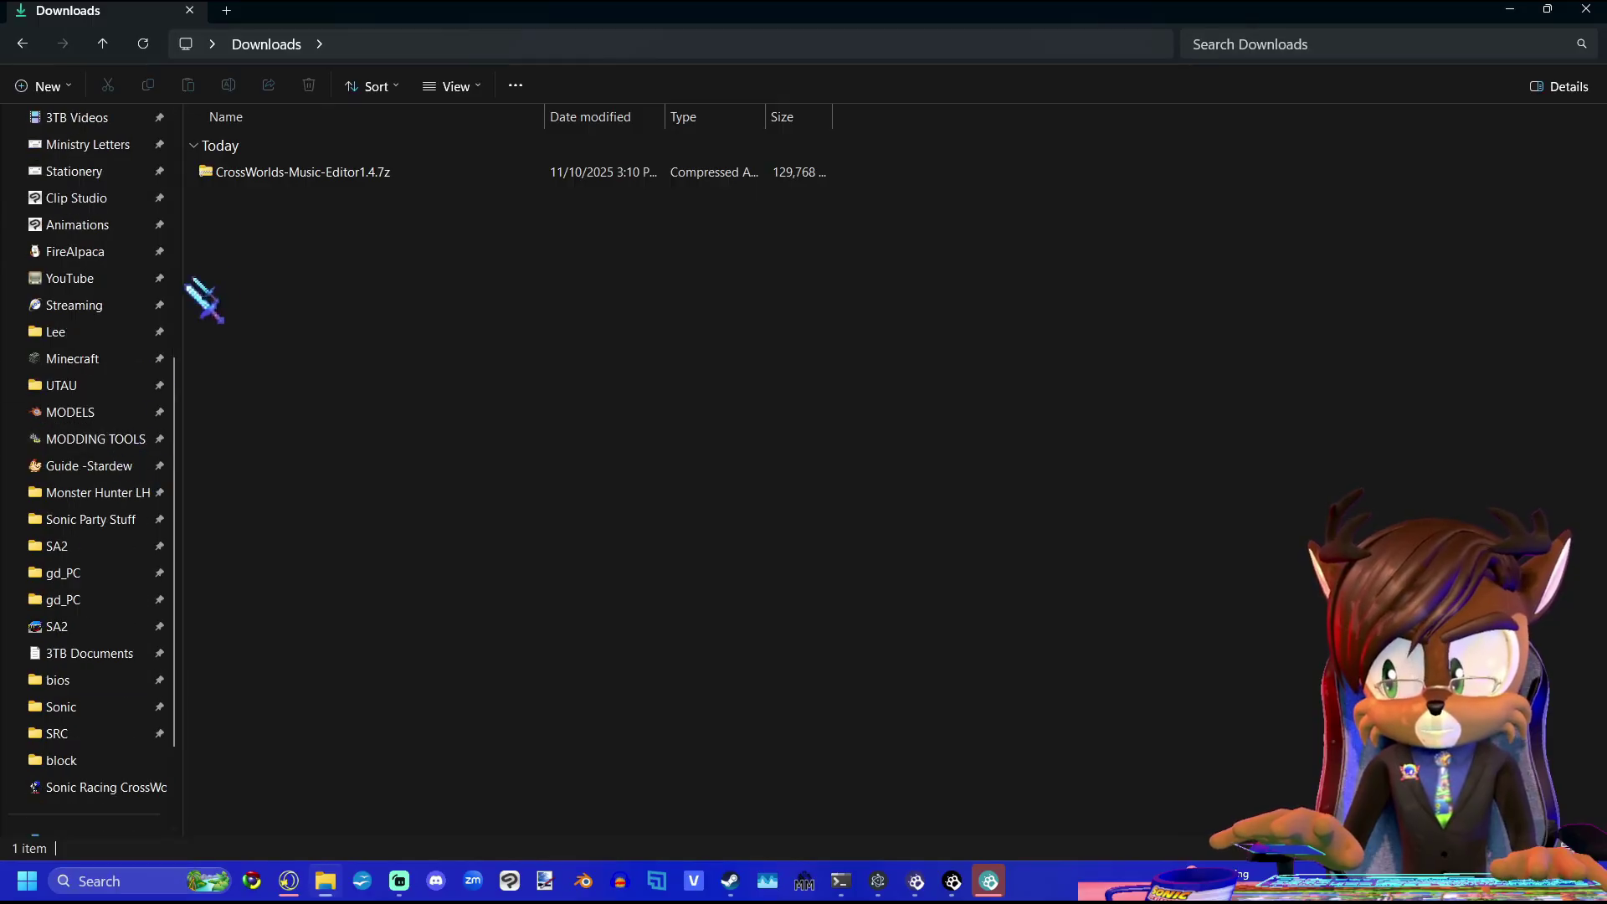
drag(276, 174, 93, 452)
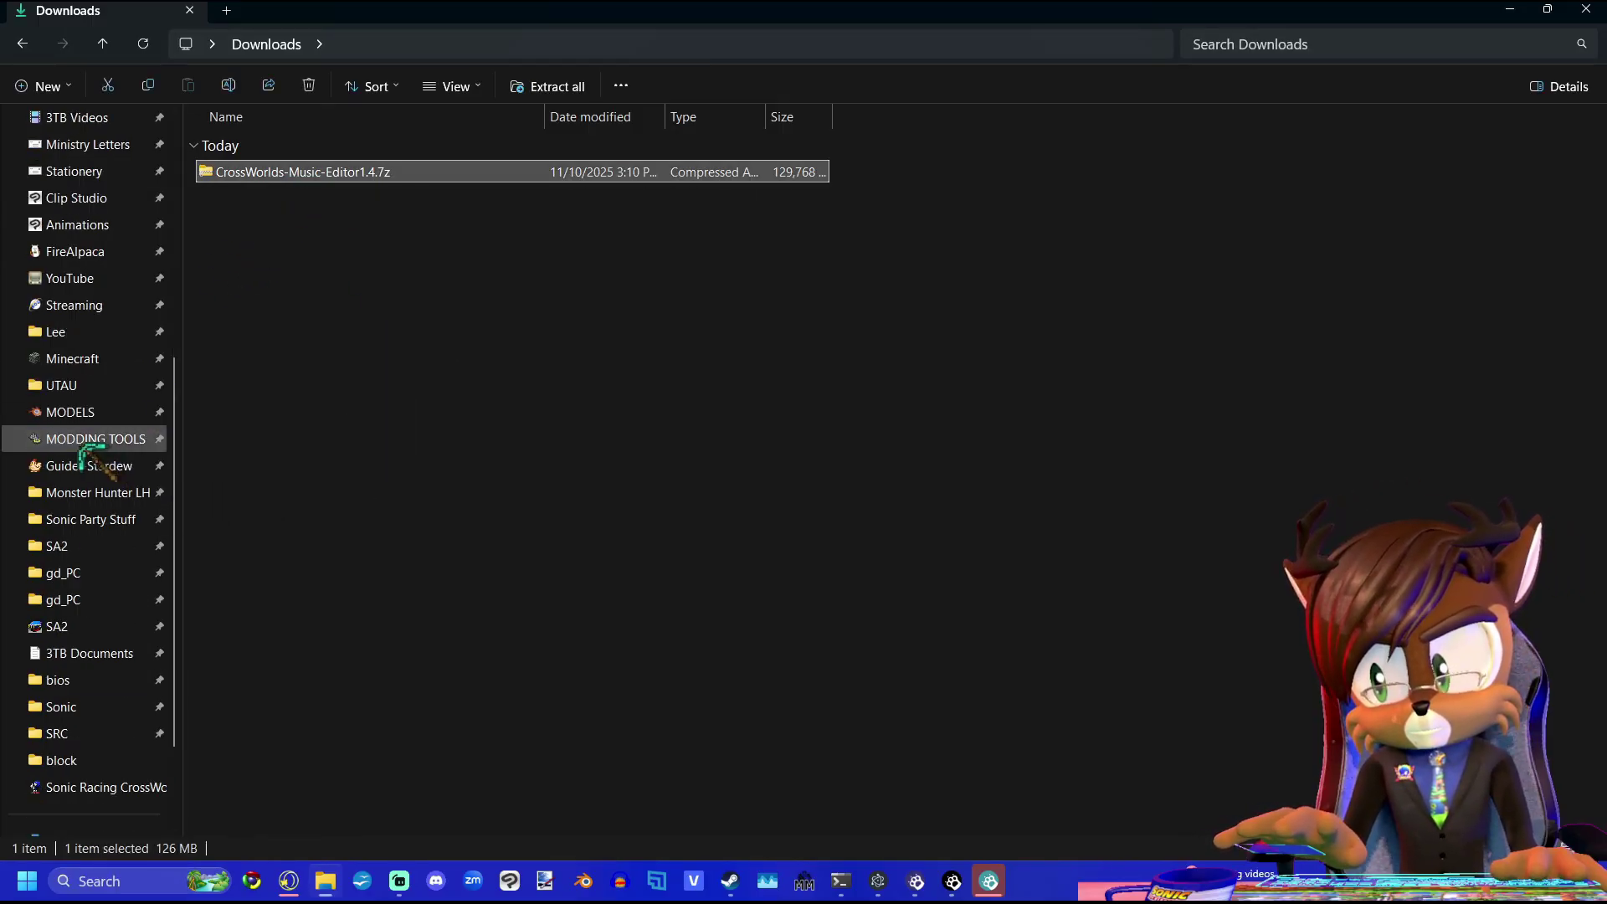
click(88, 444)
drag(281, 408, 285, 148)
click(282, 149)
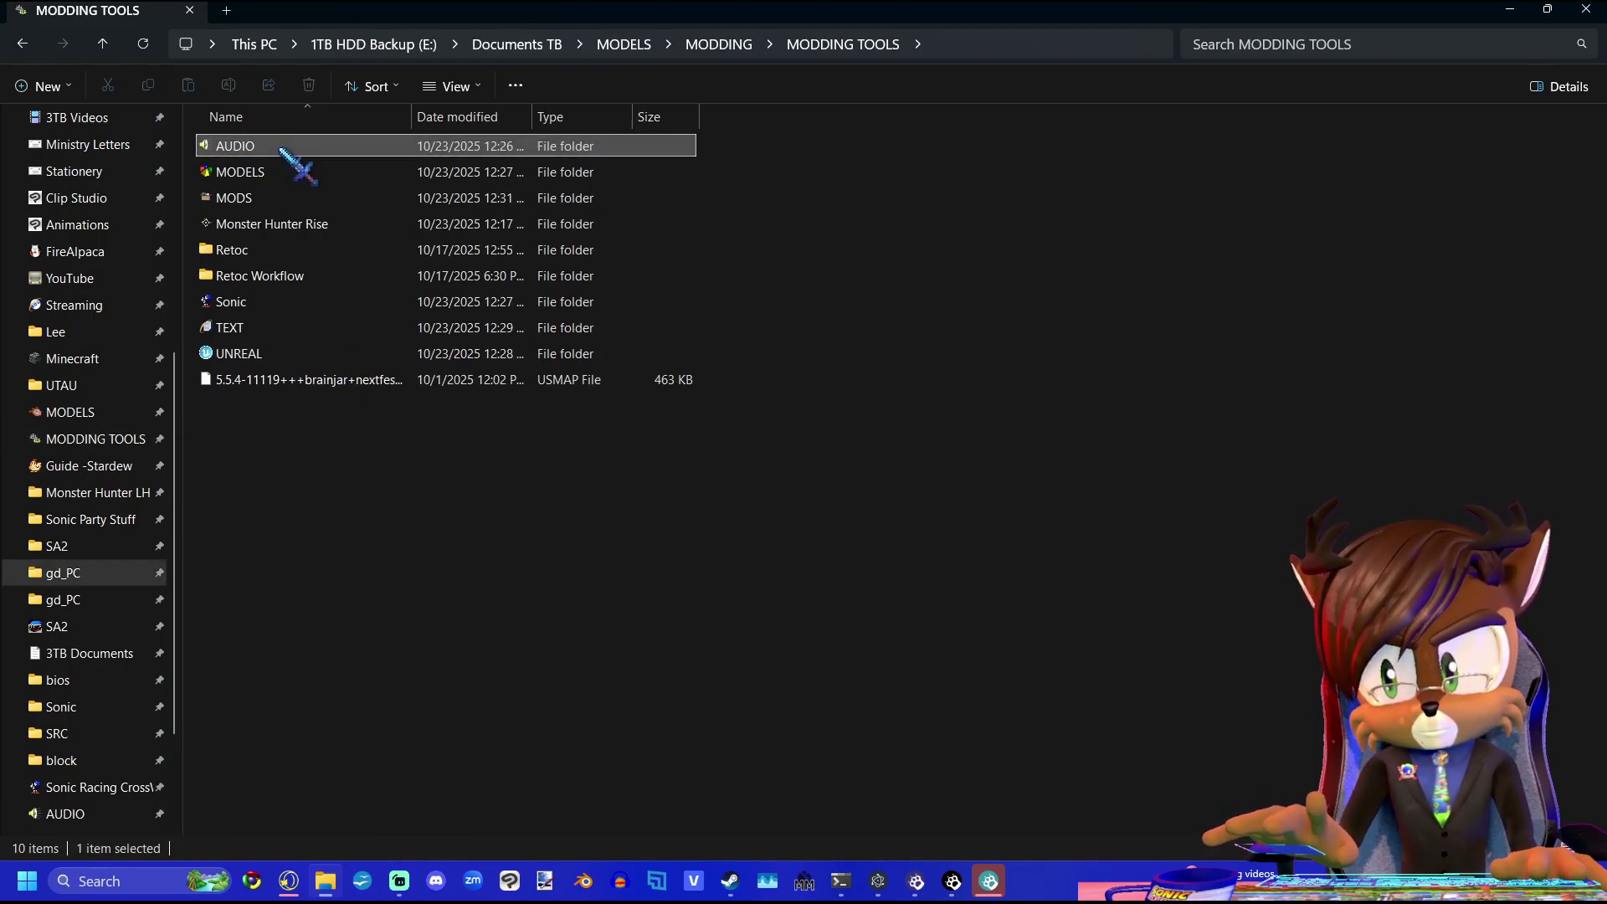
double_click(282, 149)
Extract the archive with Extract All and launch the CrossWorlds Music Editor exe inside.
right_click(284, 276)
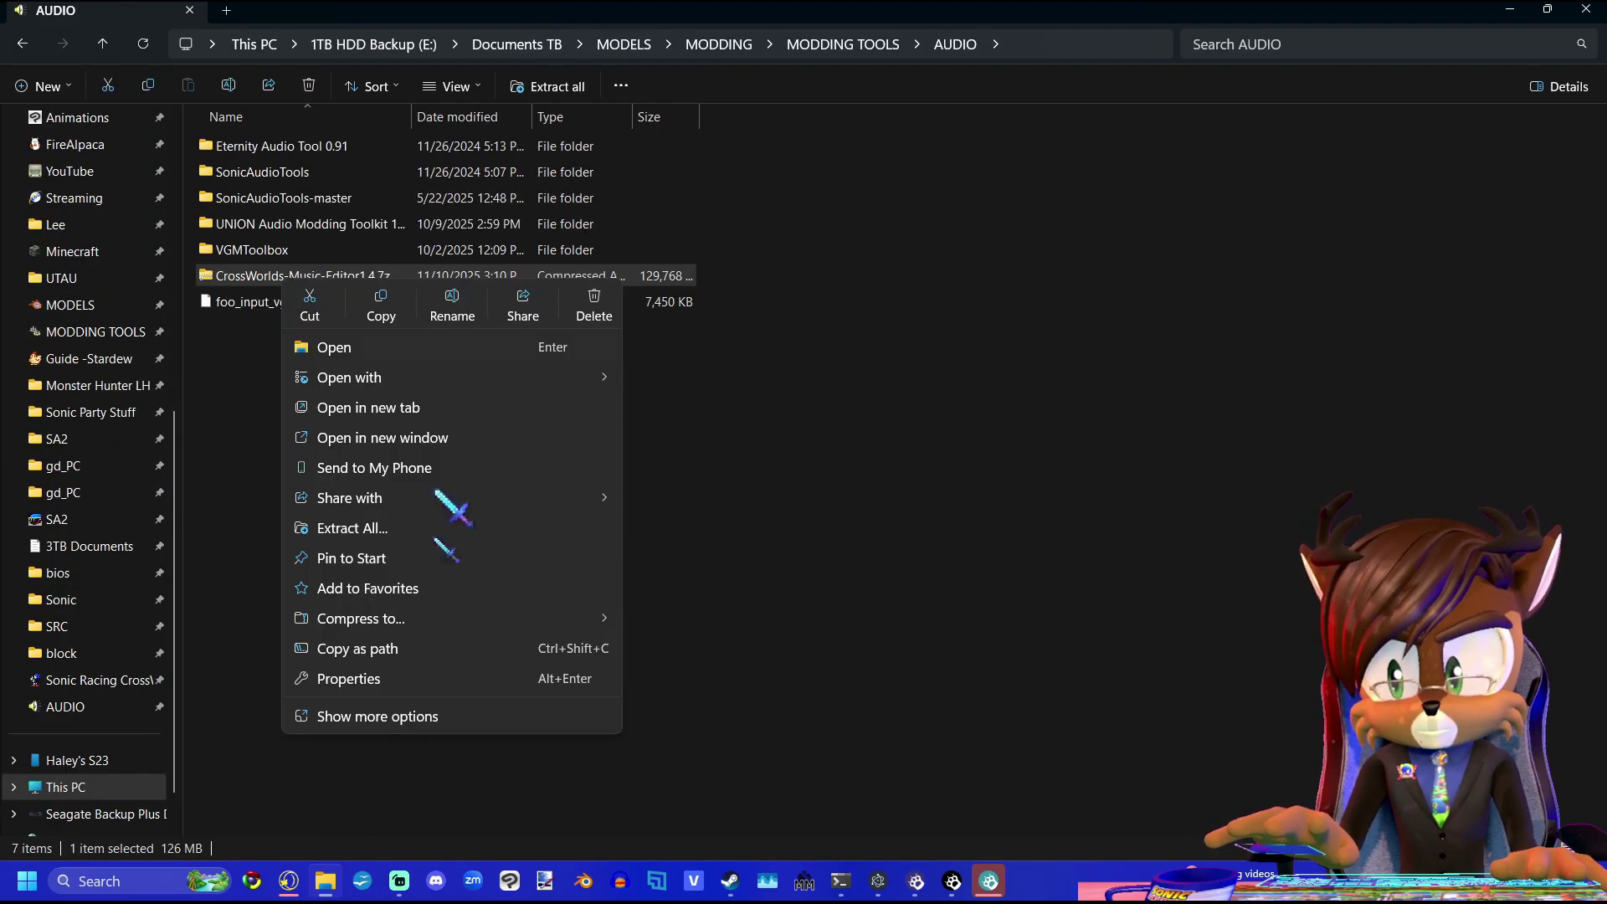
click(362, 528)
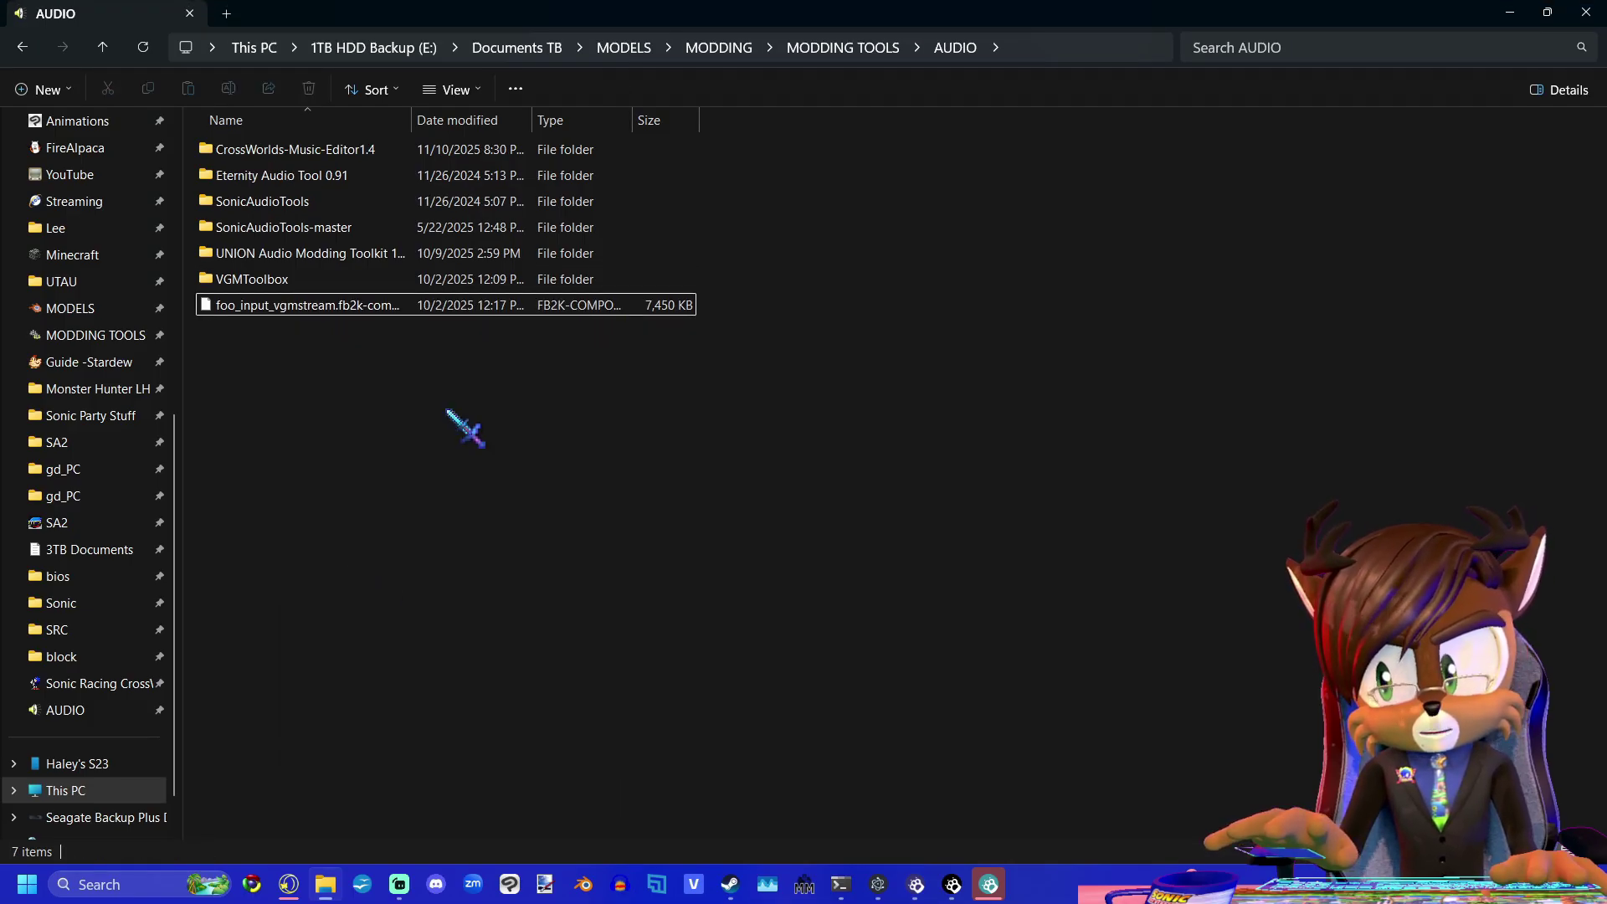
double_click(283, 155)
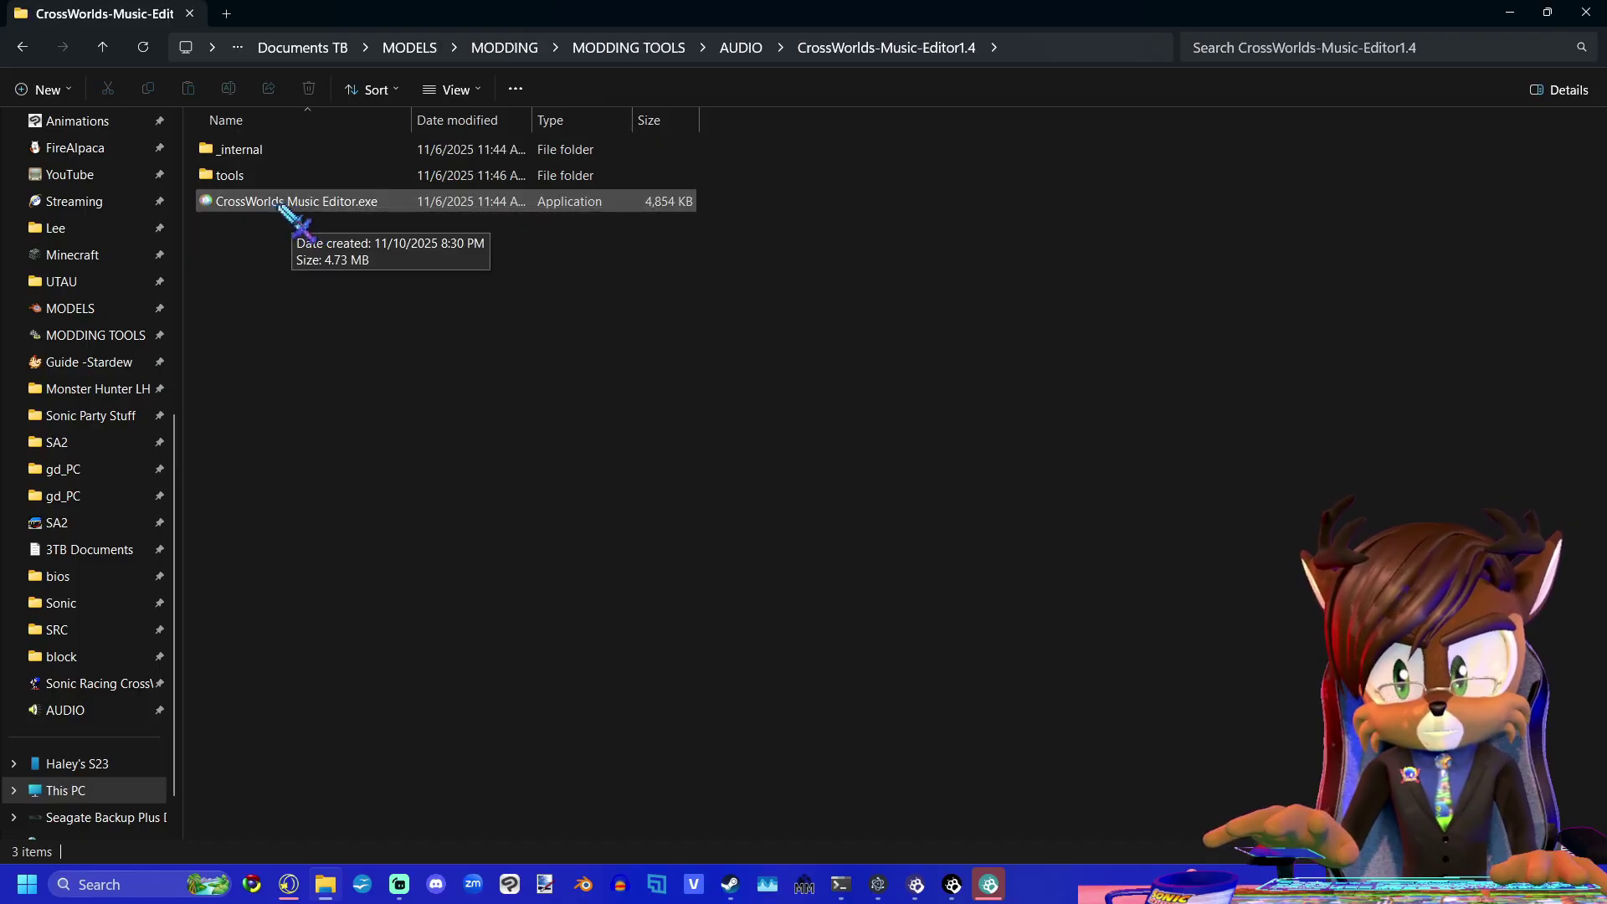
double_click(284, 205)
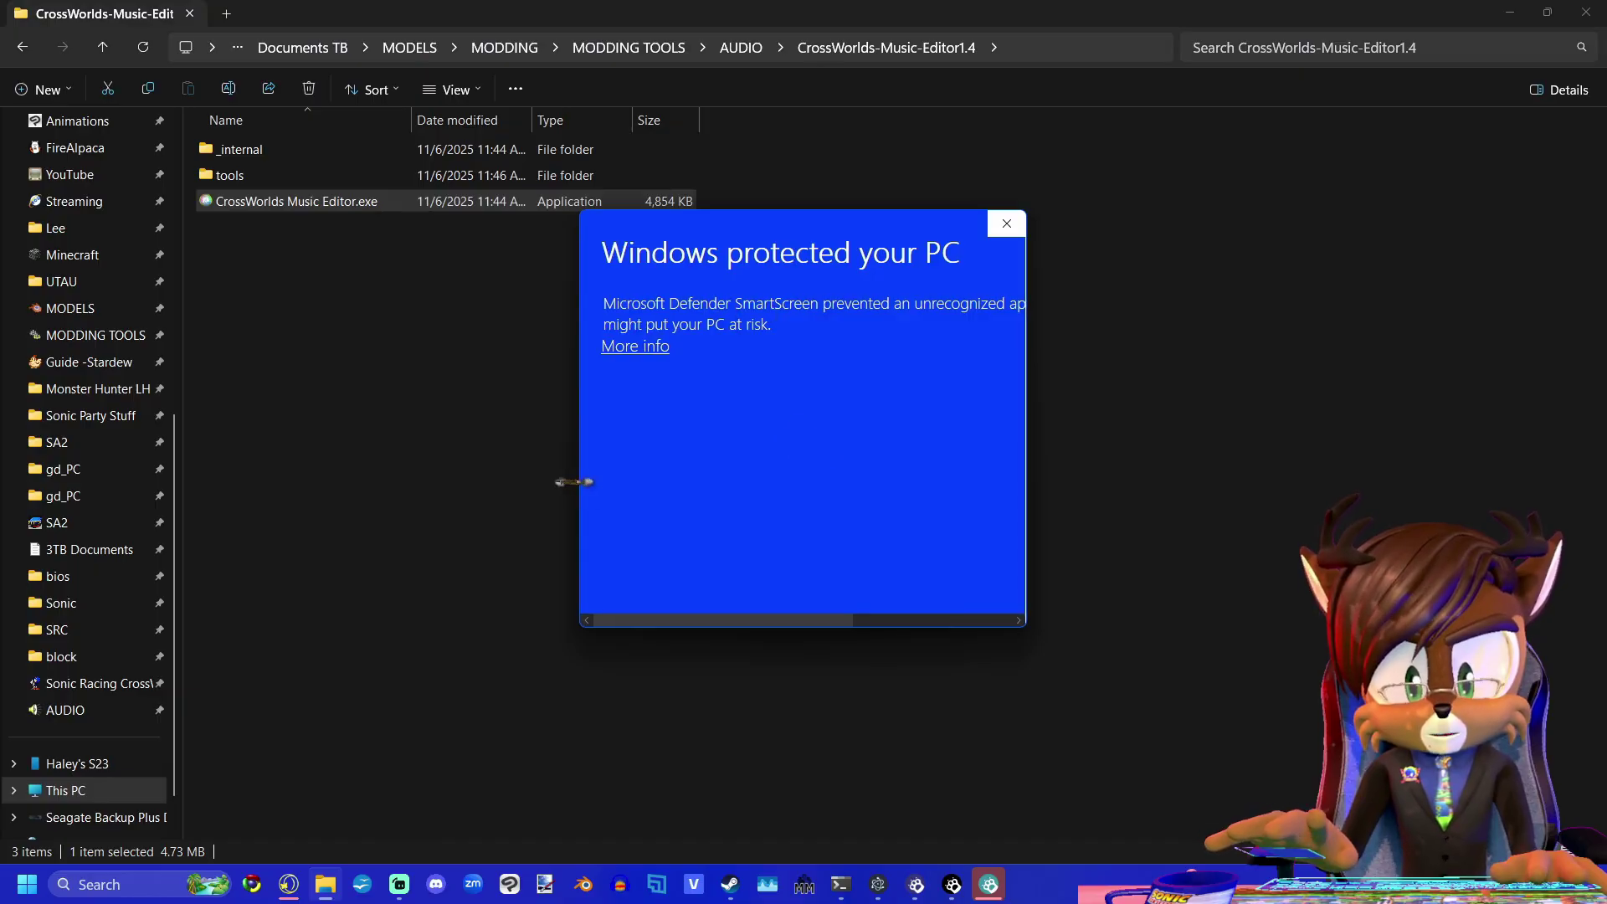
Get past the SmartScreen warning with More info > Run anyway.
drag(580, 477, 207, 457)
click(294, 346)
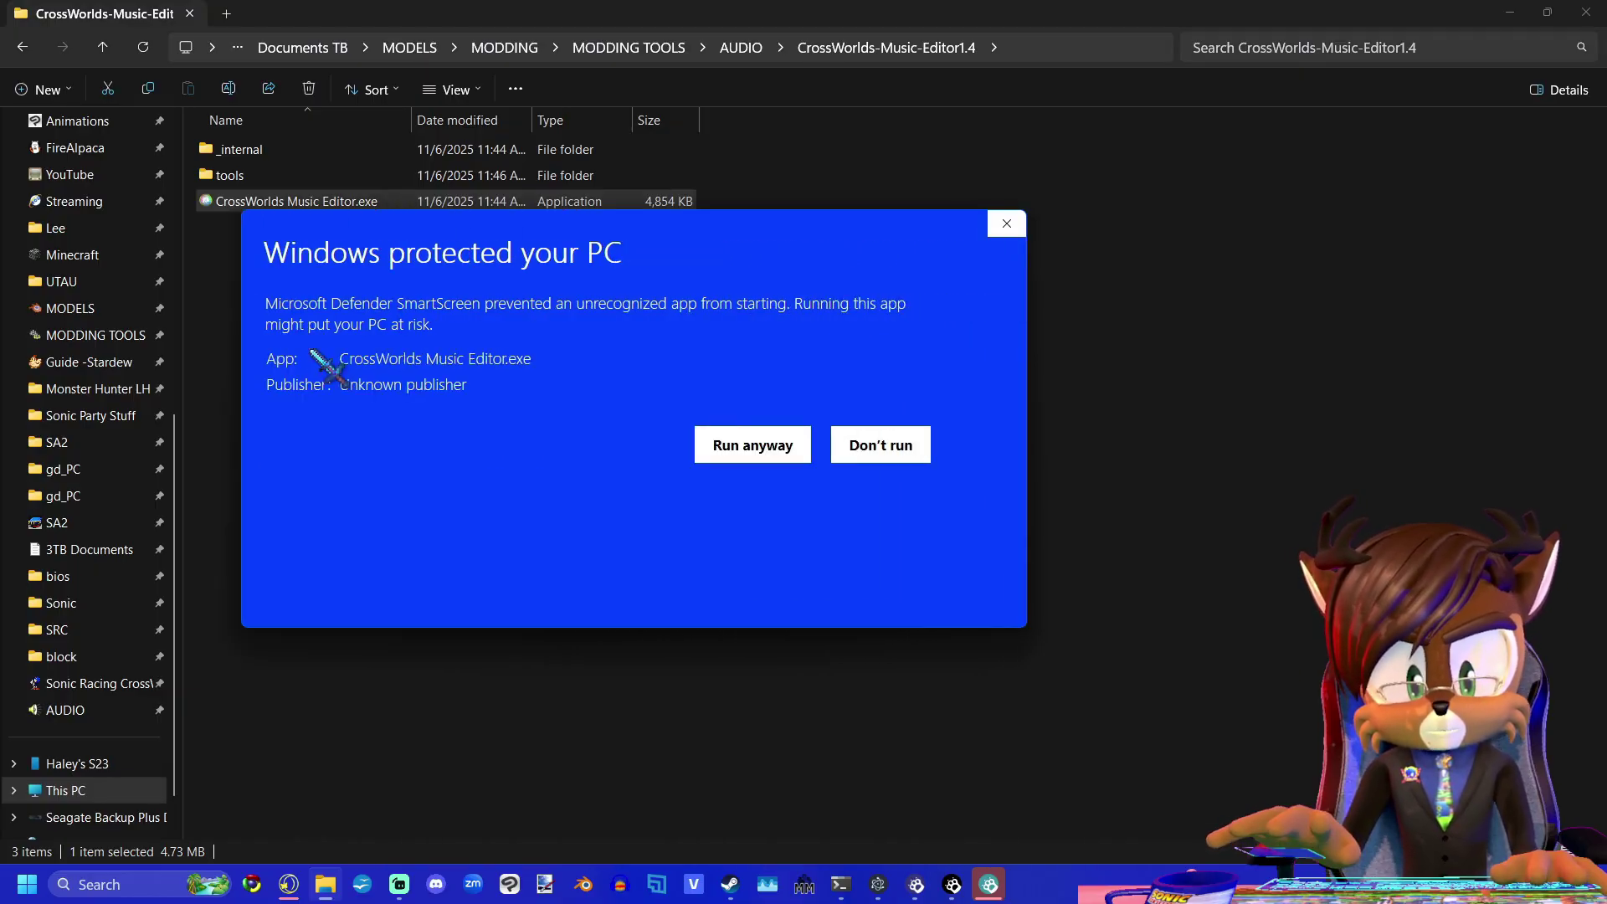
click(727, 448)
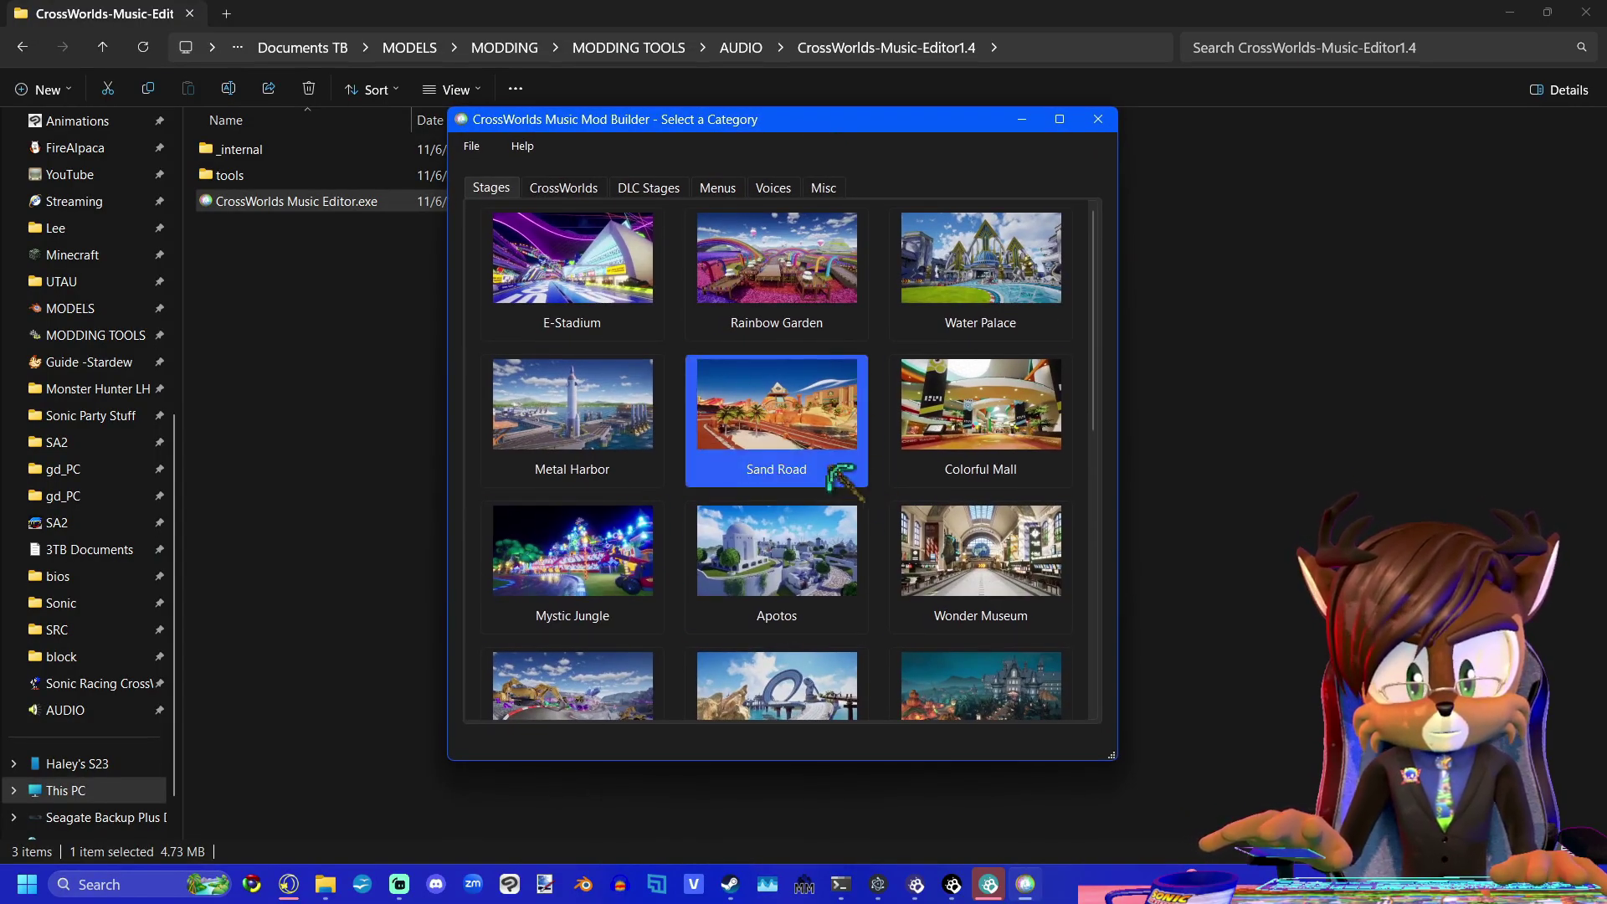
Browse the Stages, CrossWorlds, DLC Stages, Menus and Voices categories.
scroll(824, 463, down, 3)
scroll(825, 462, down, 4)
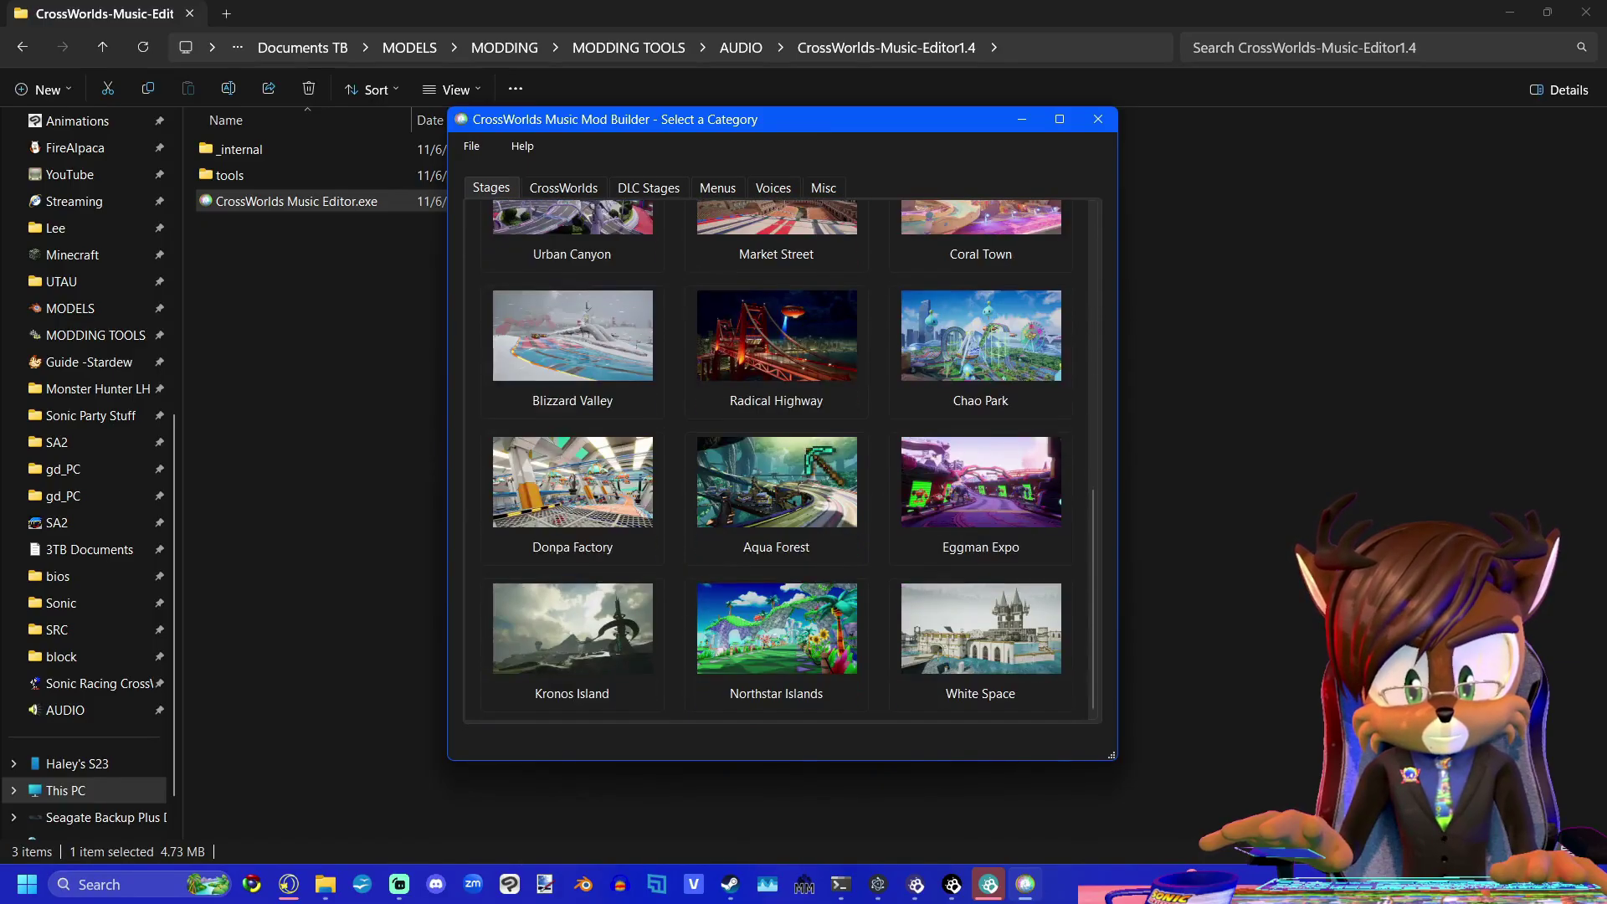
click(565, 189)
scroll(779, 276, down, 4)
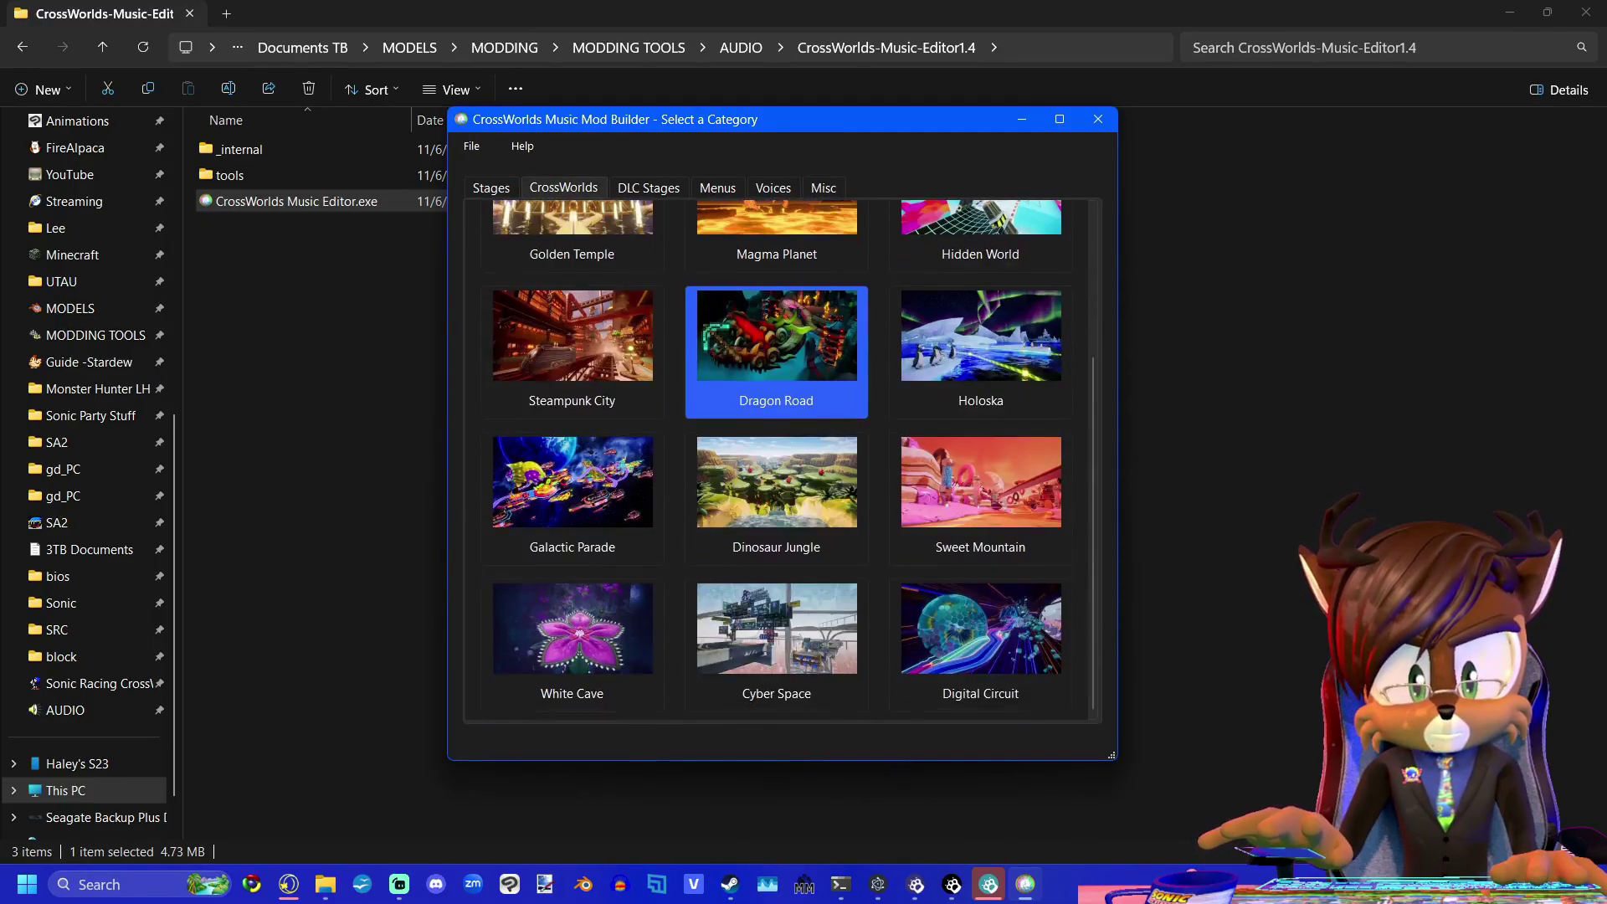
scroll(829, 335, up, 4)
click(649, 189)
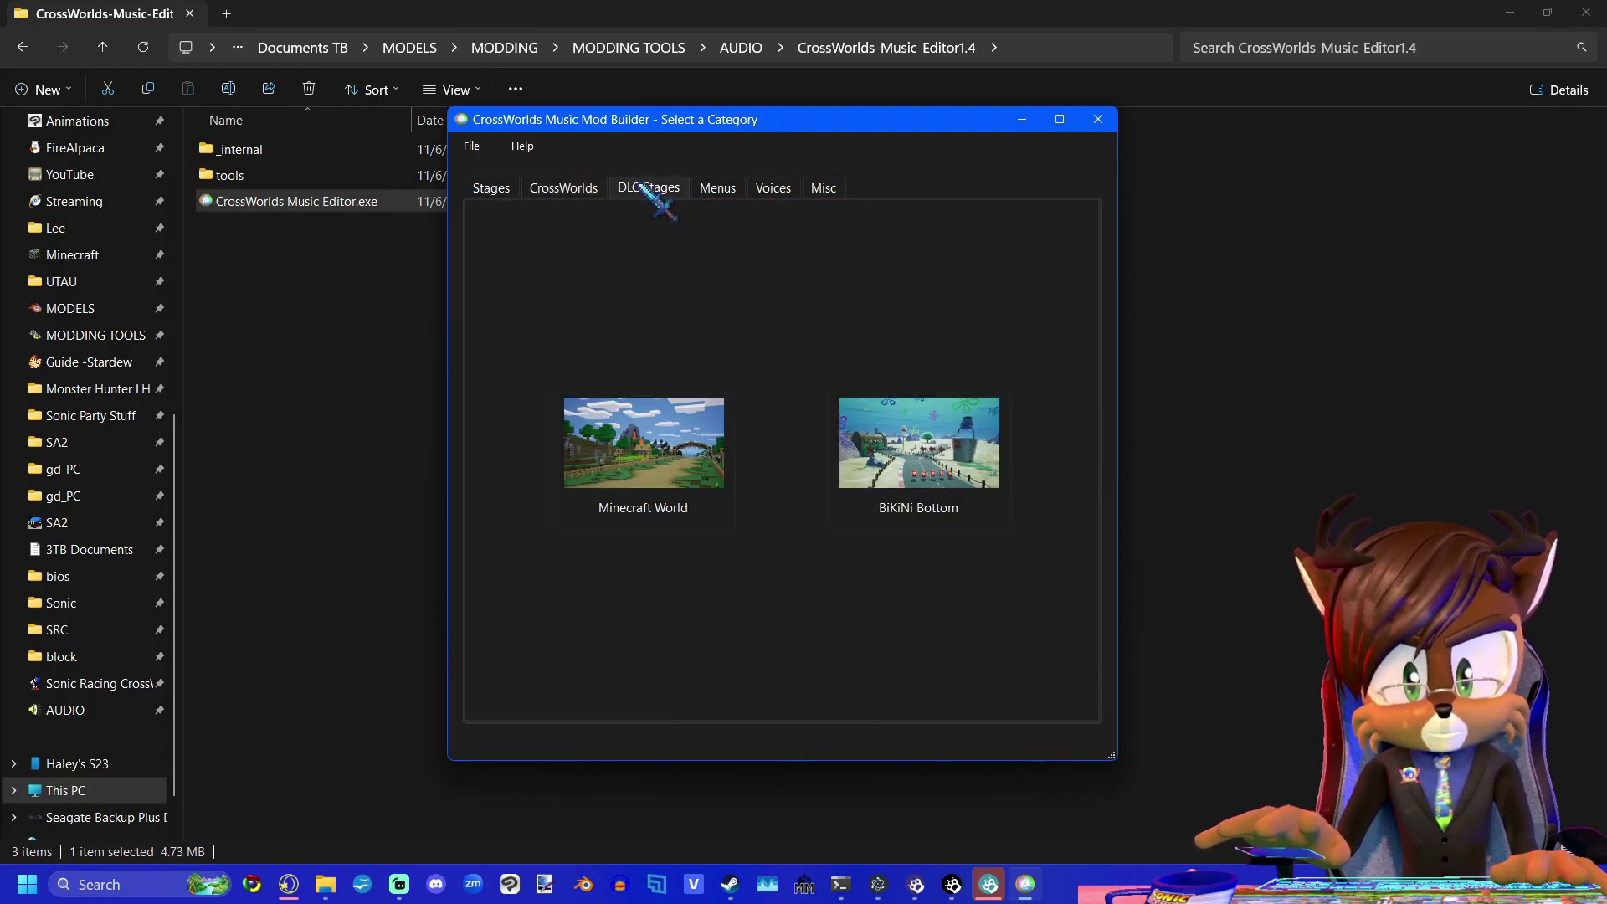
click(711, 190)
click(781, 188)
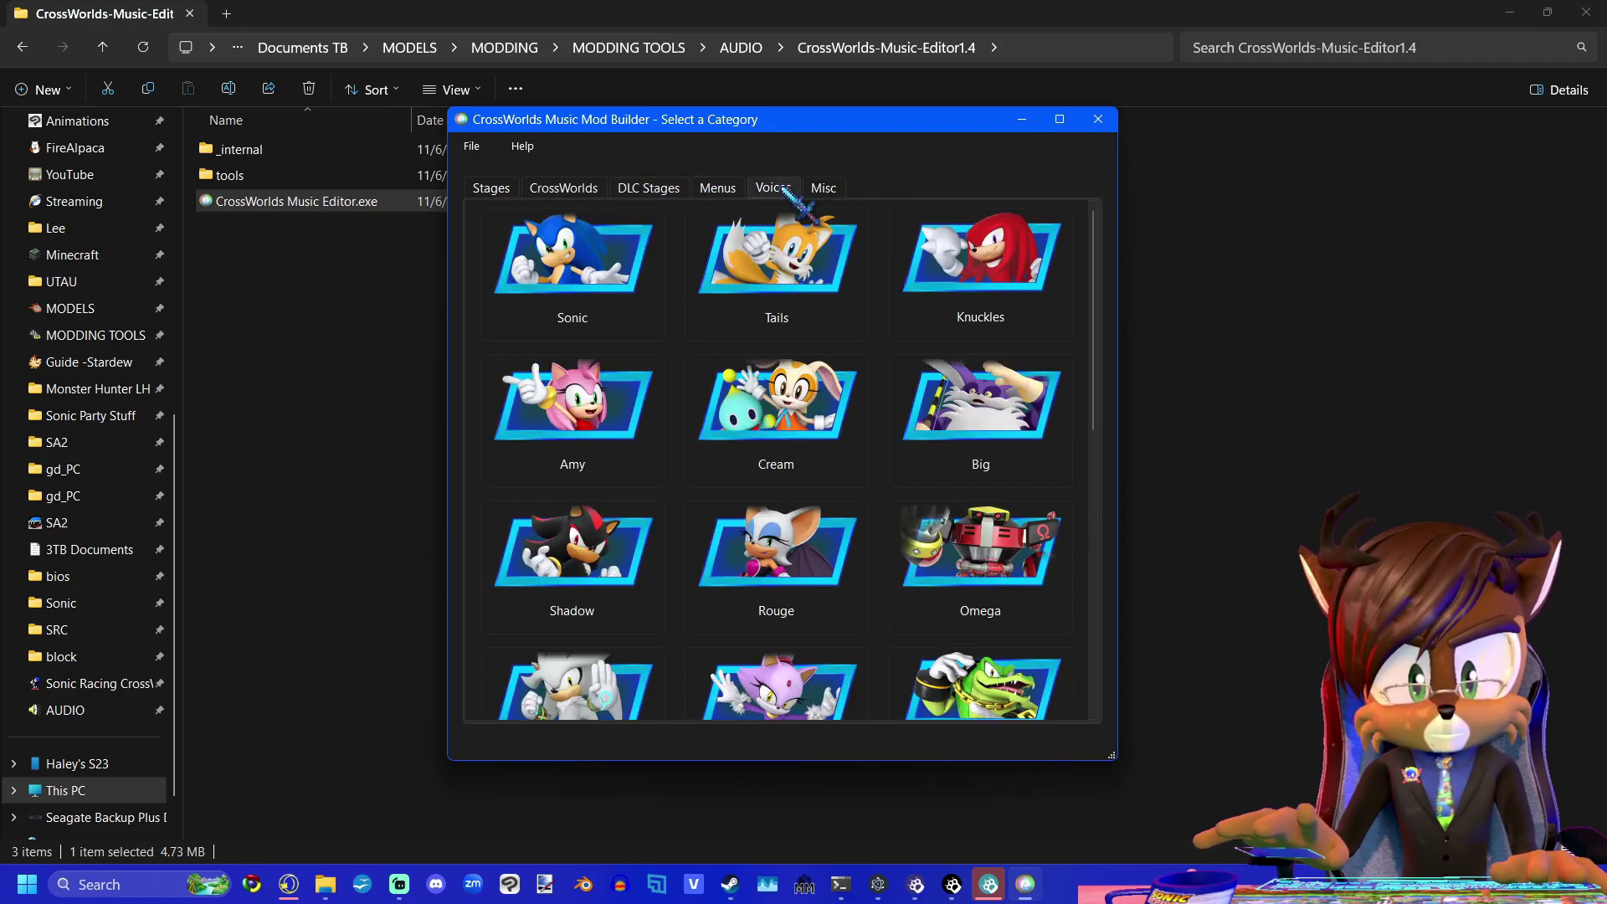
View the Misc category, return to Stages, then go through Menus to Voices.
scroll(777, 385, down, 6)
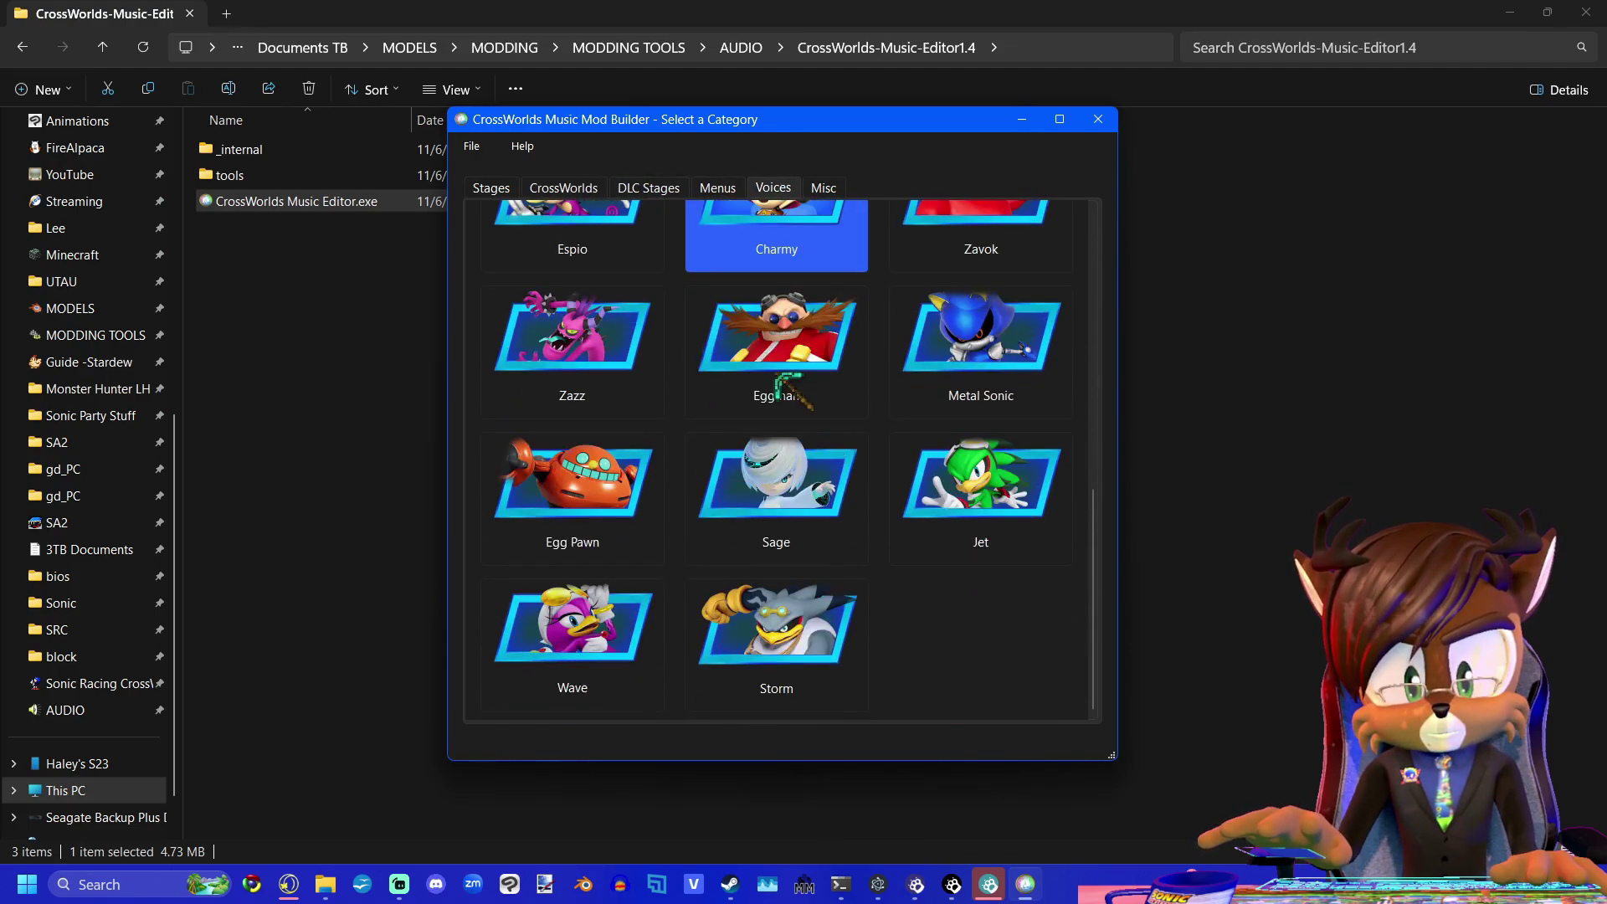
scroll(777, 381, up, 6)
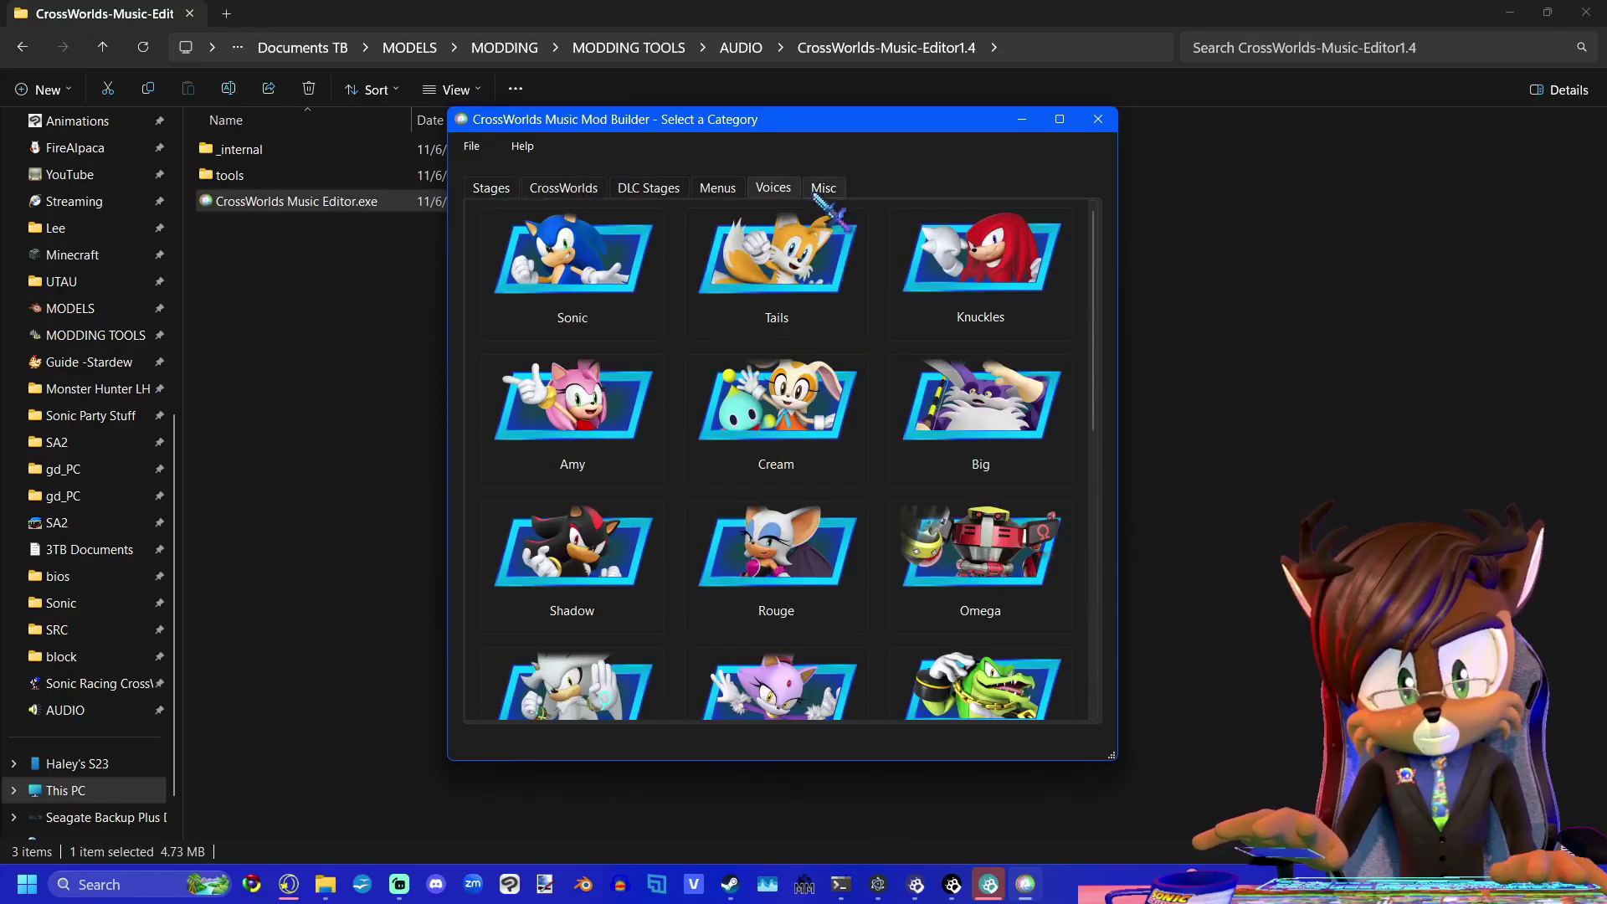
click(823, 188)
key(ctrl+Tab)
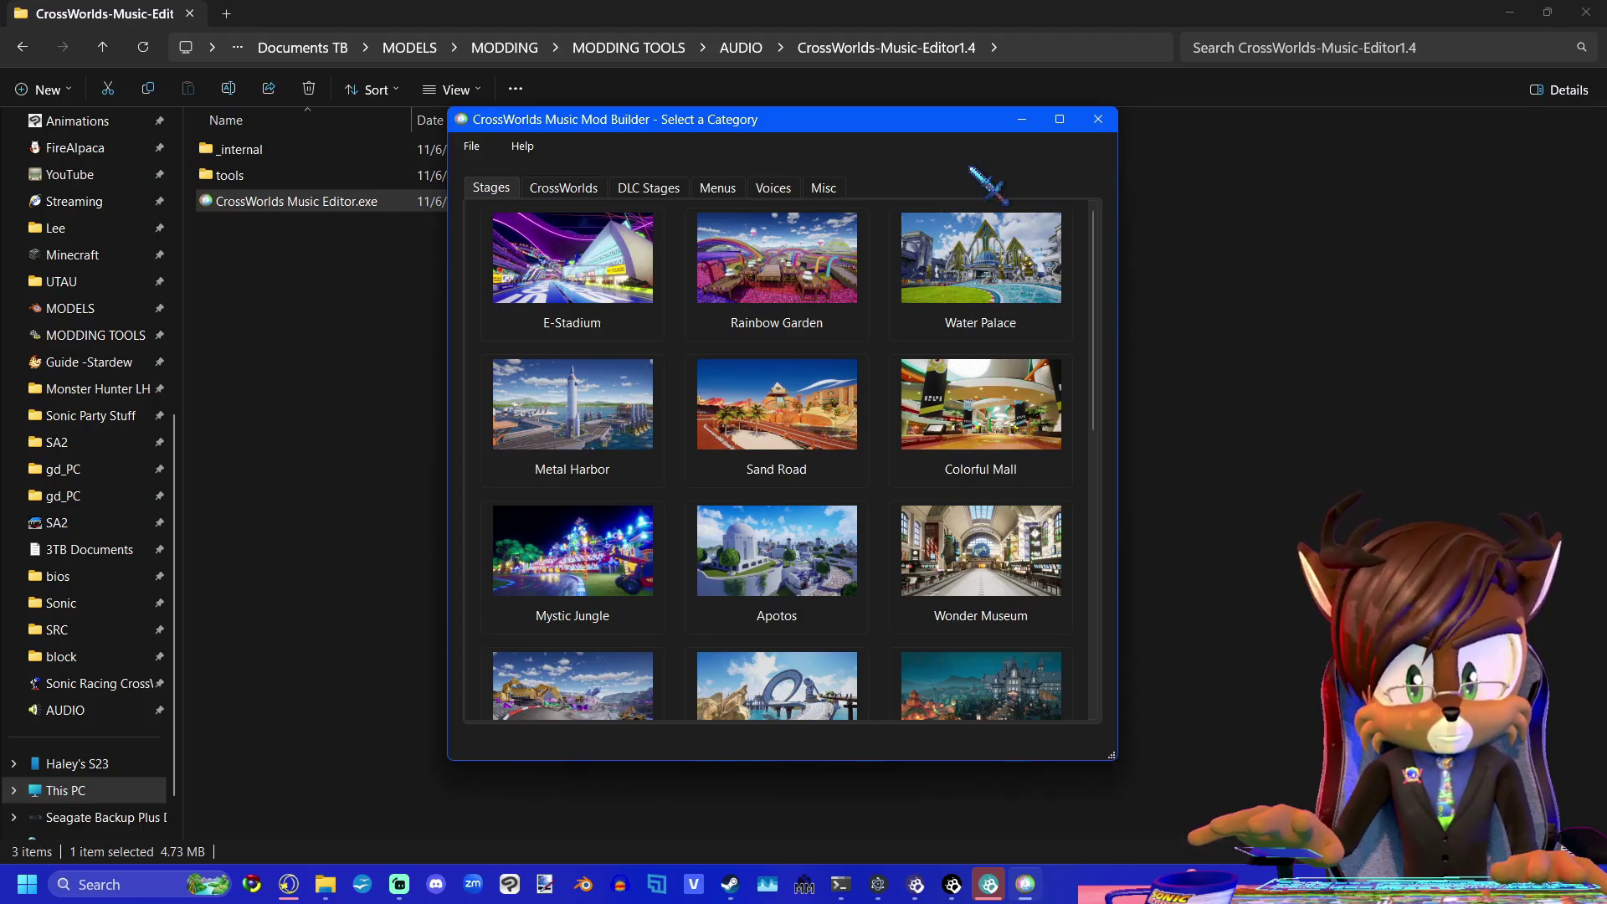
click(720, 191)
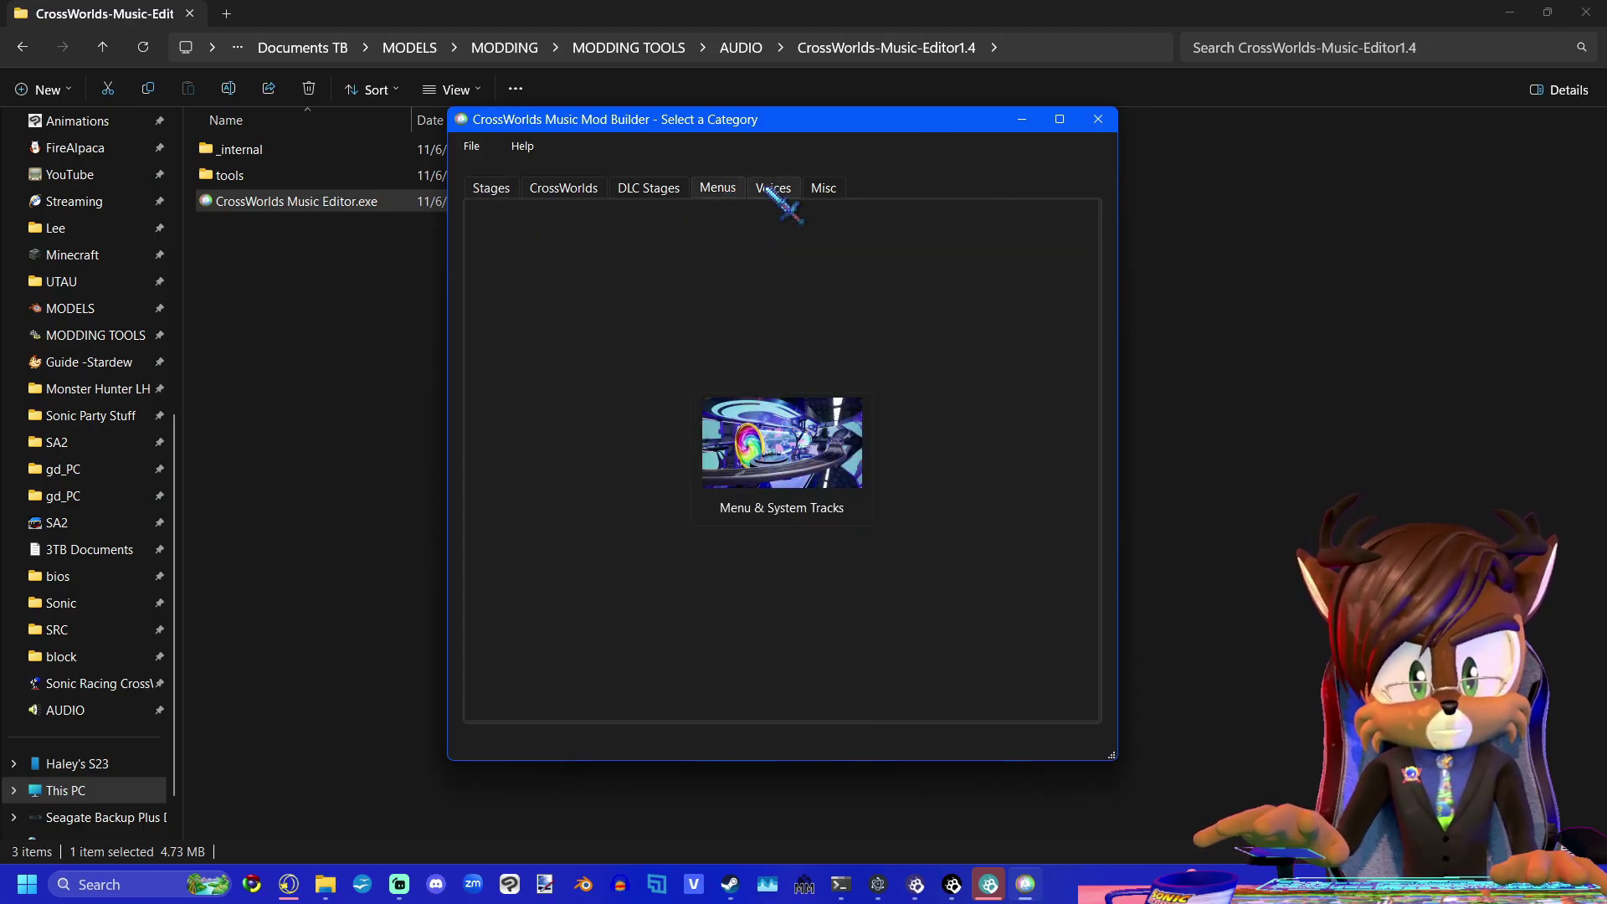
click(767, 190)
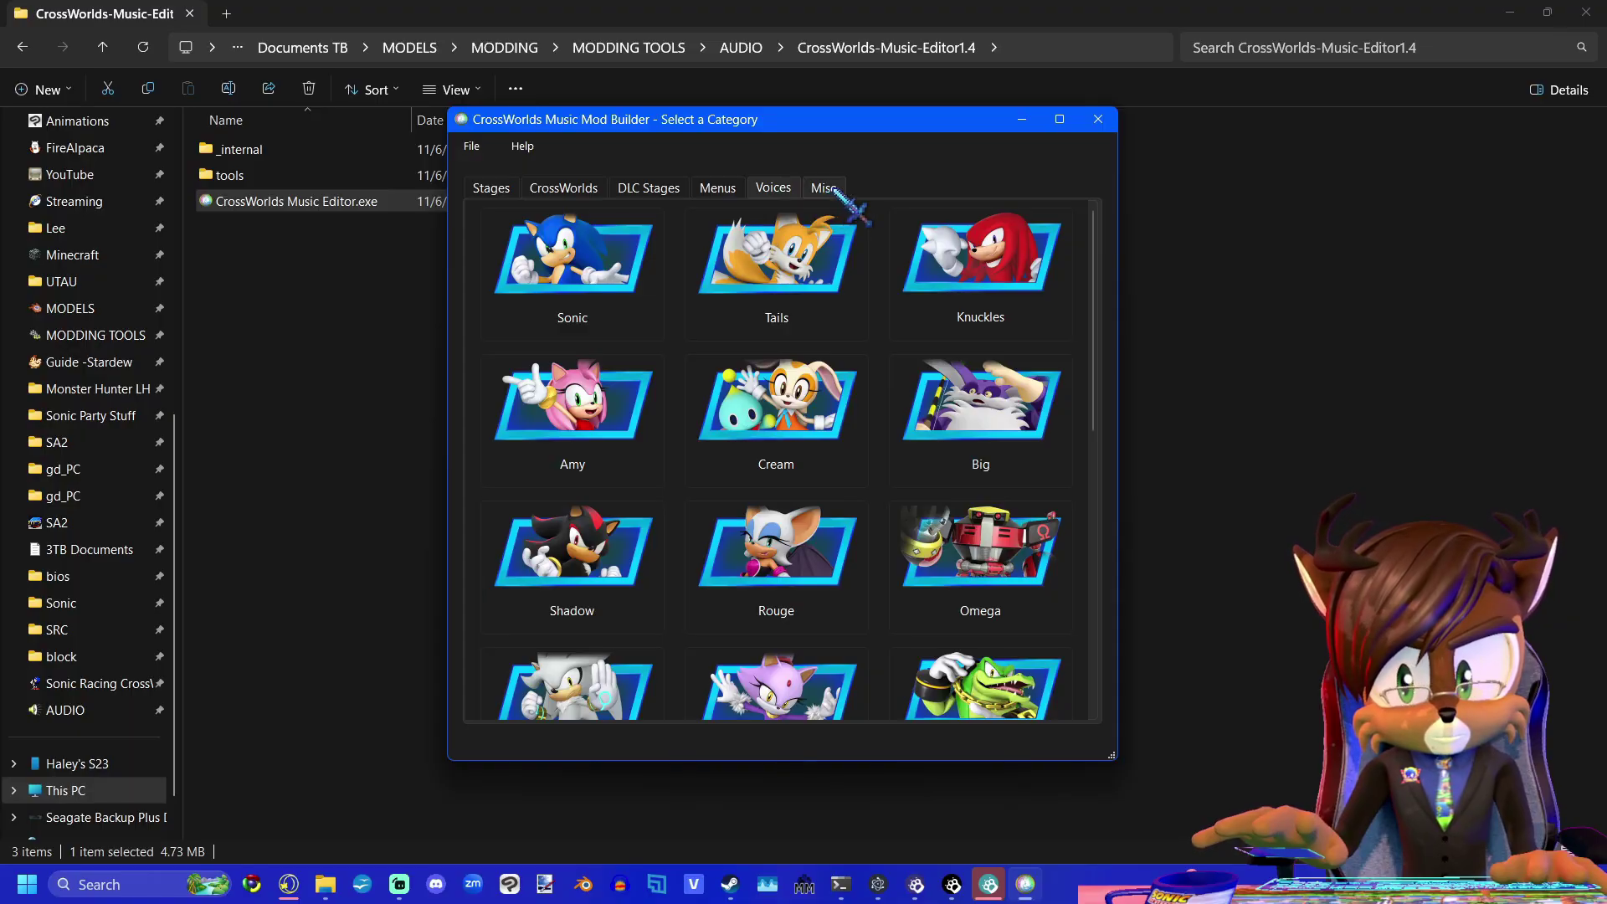
Open File > Settings… to reach the Global CriWare Folder dialog.
drag(786, 123, 771, 138)
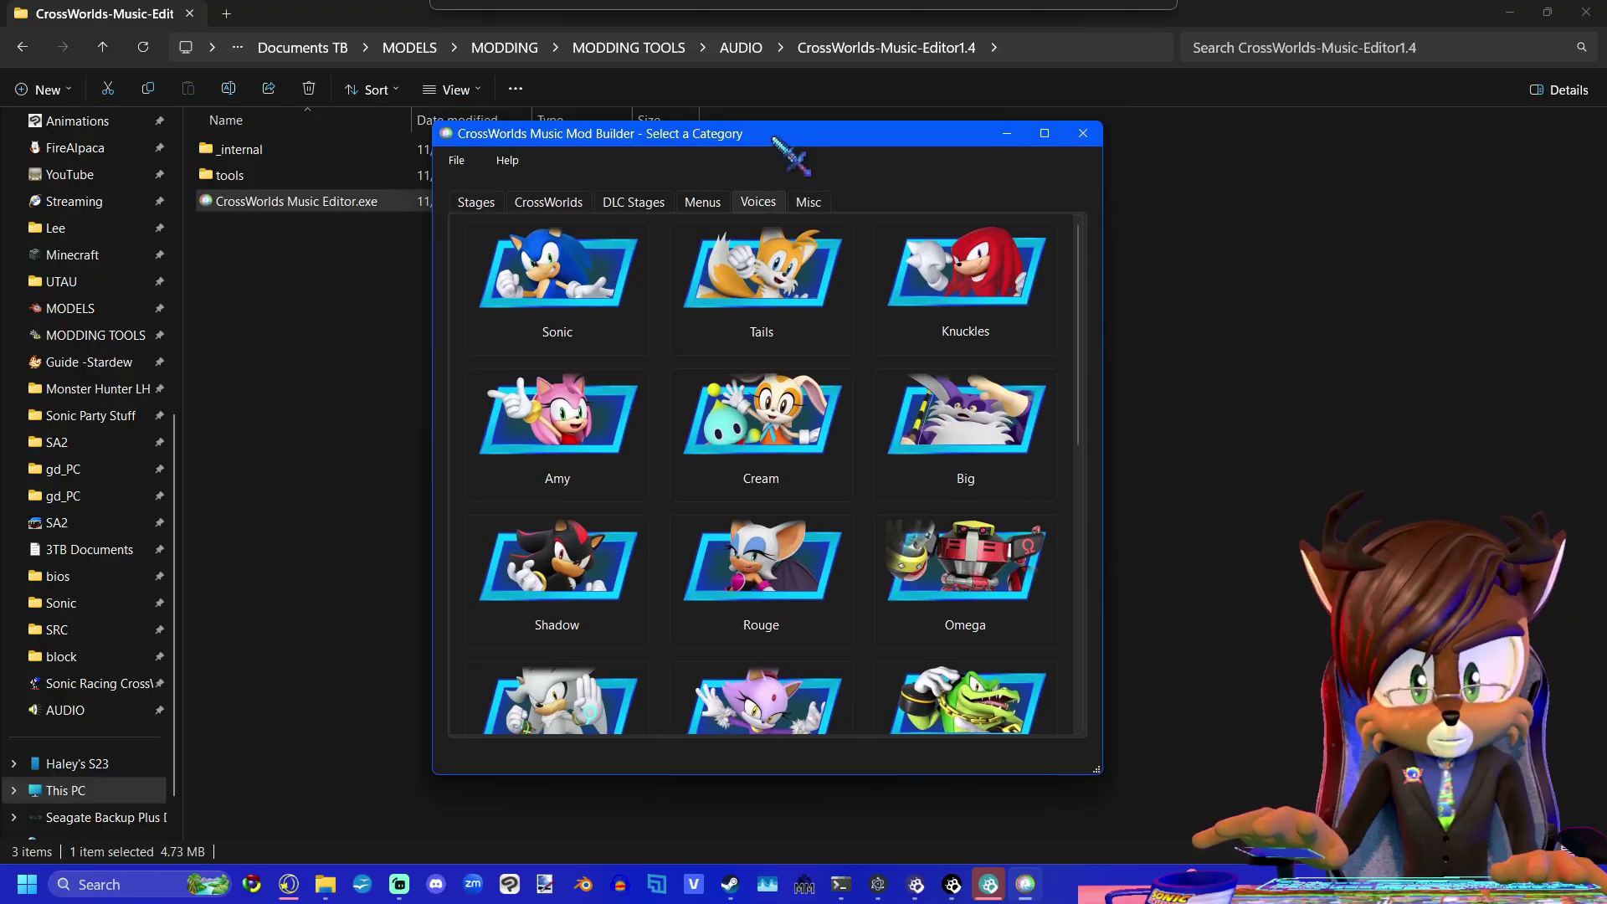
click(457, 161)
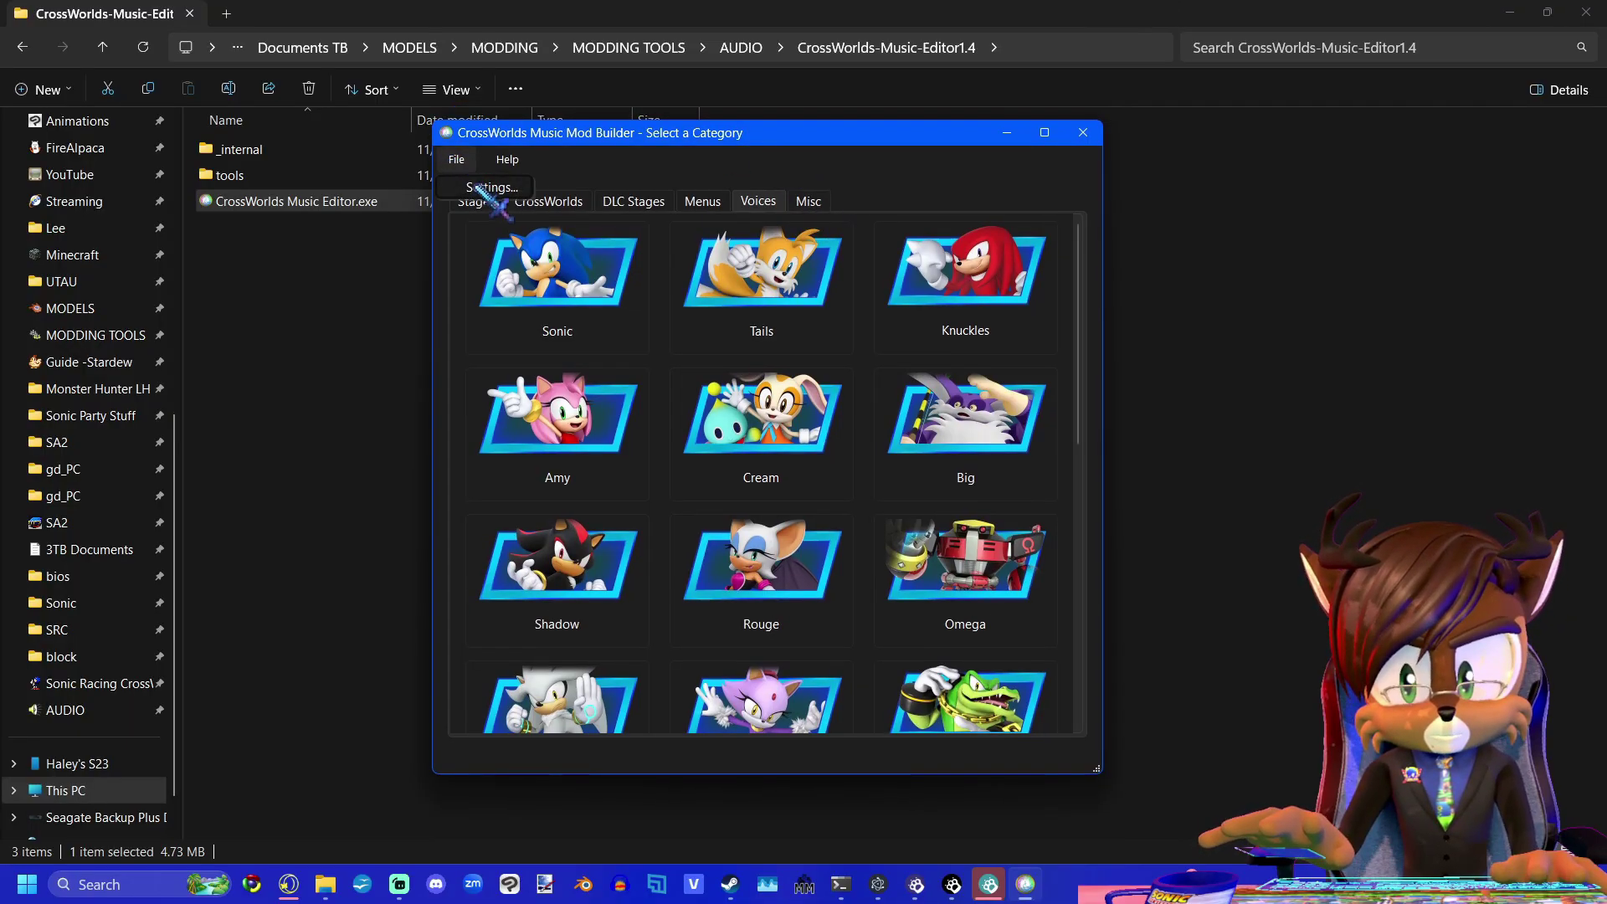
click(494, 194)
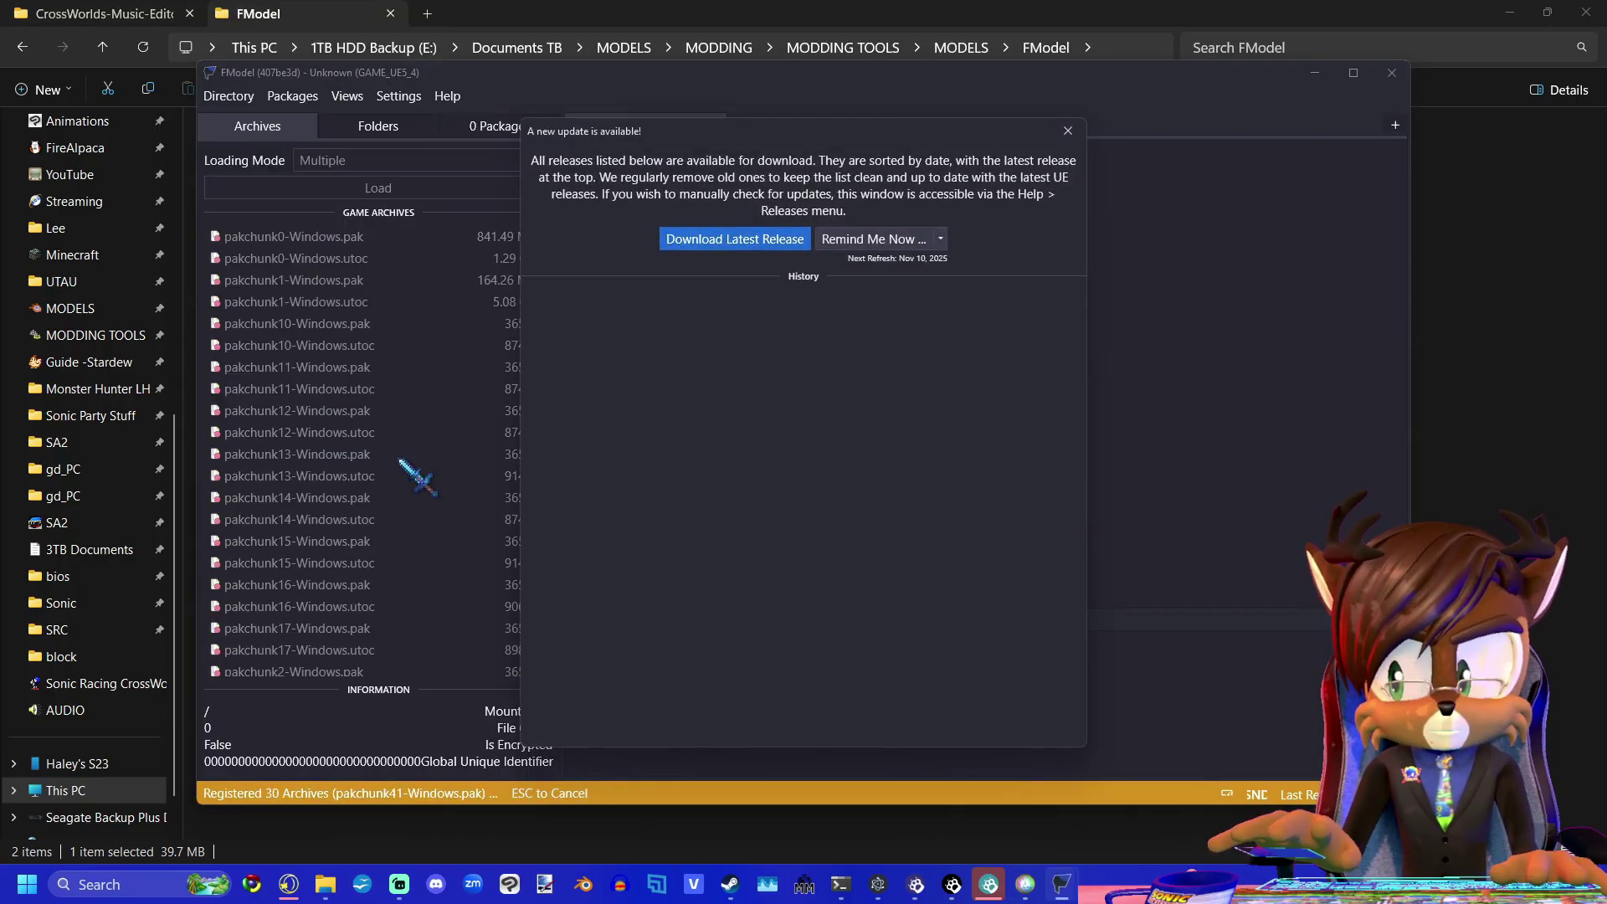
Dismiss FModel's 'A new update is available!' notice and let the game archives load.
click(1069, 132)
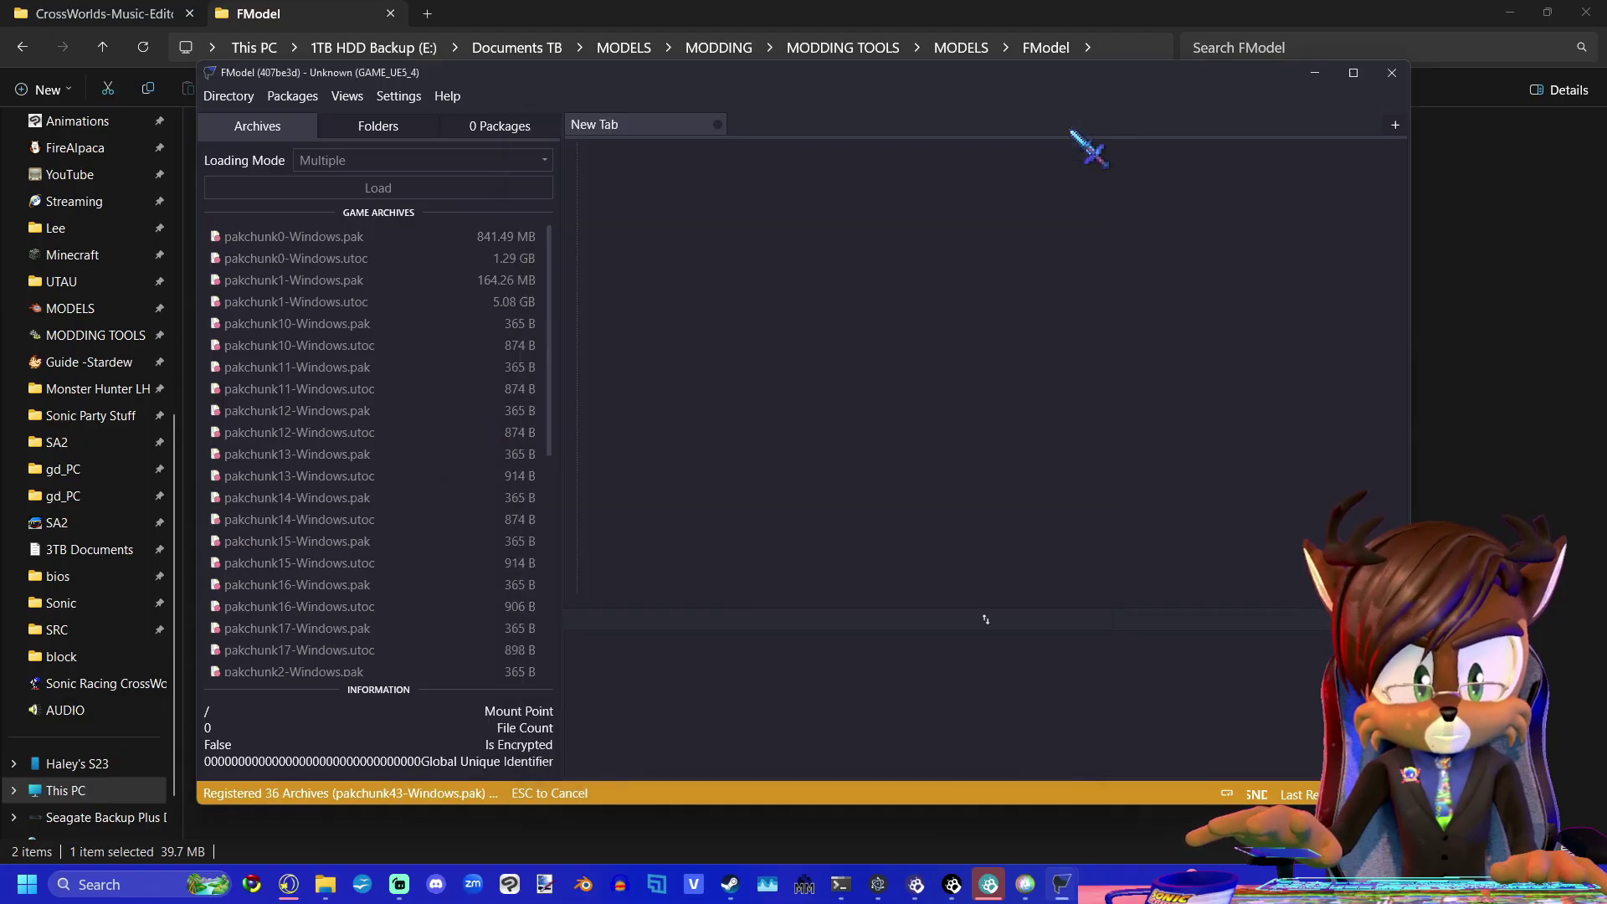
scroll(360, 548, down, 10)
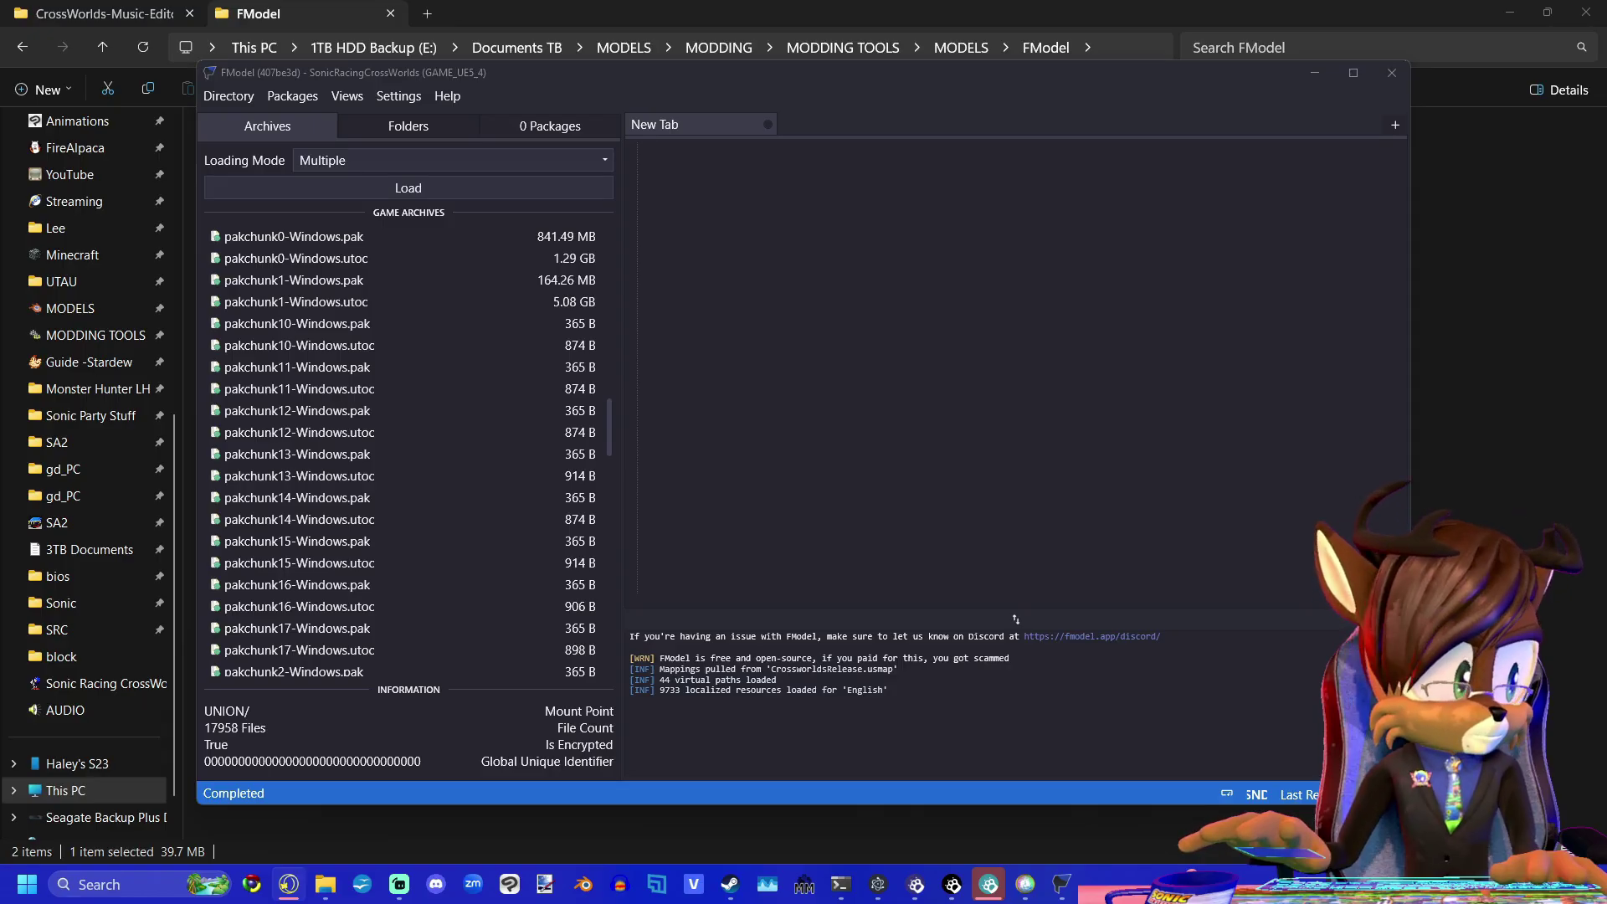
Open pakchunk1-Windows.pak's UNION CriWareData folder and scroll its 56 packages.
scroll(260, 544, up, 4)
double_click(260, 541)
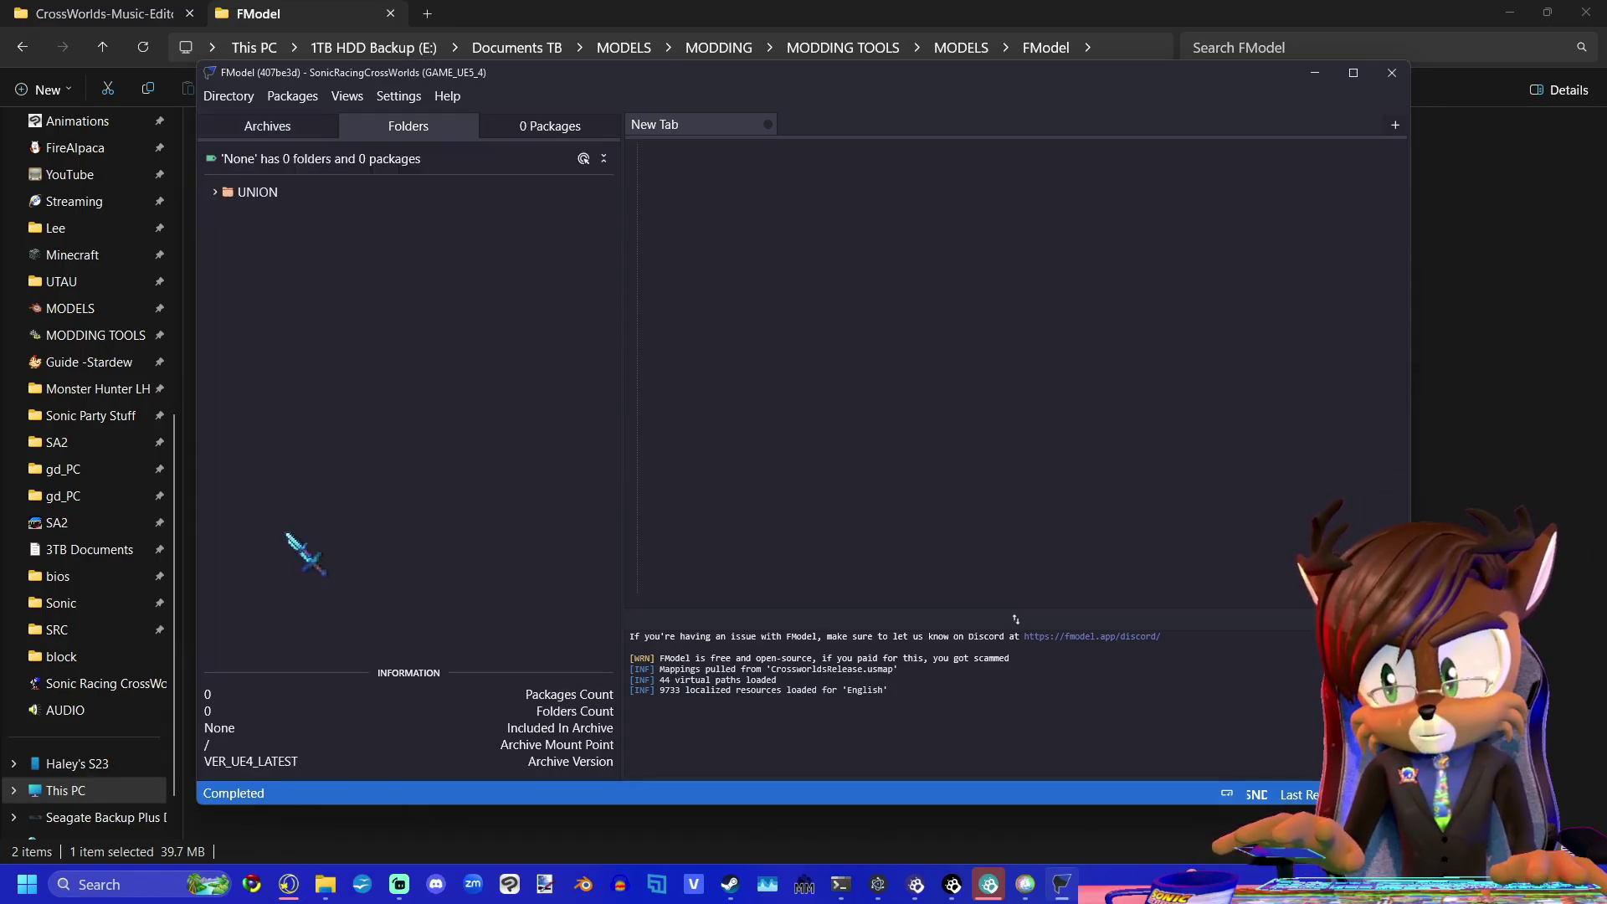
double_click(260, 193)
double_click(338, 237)
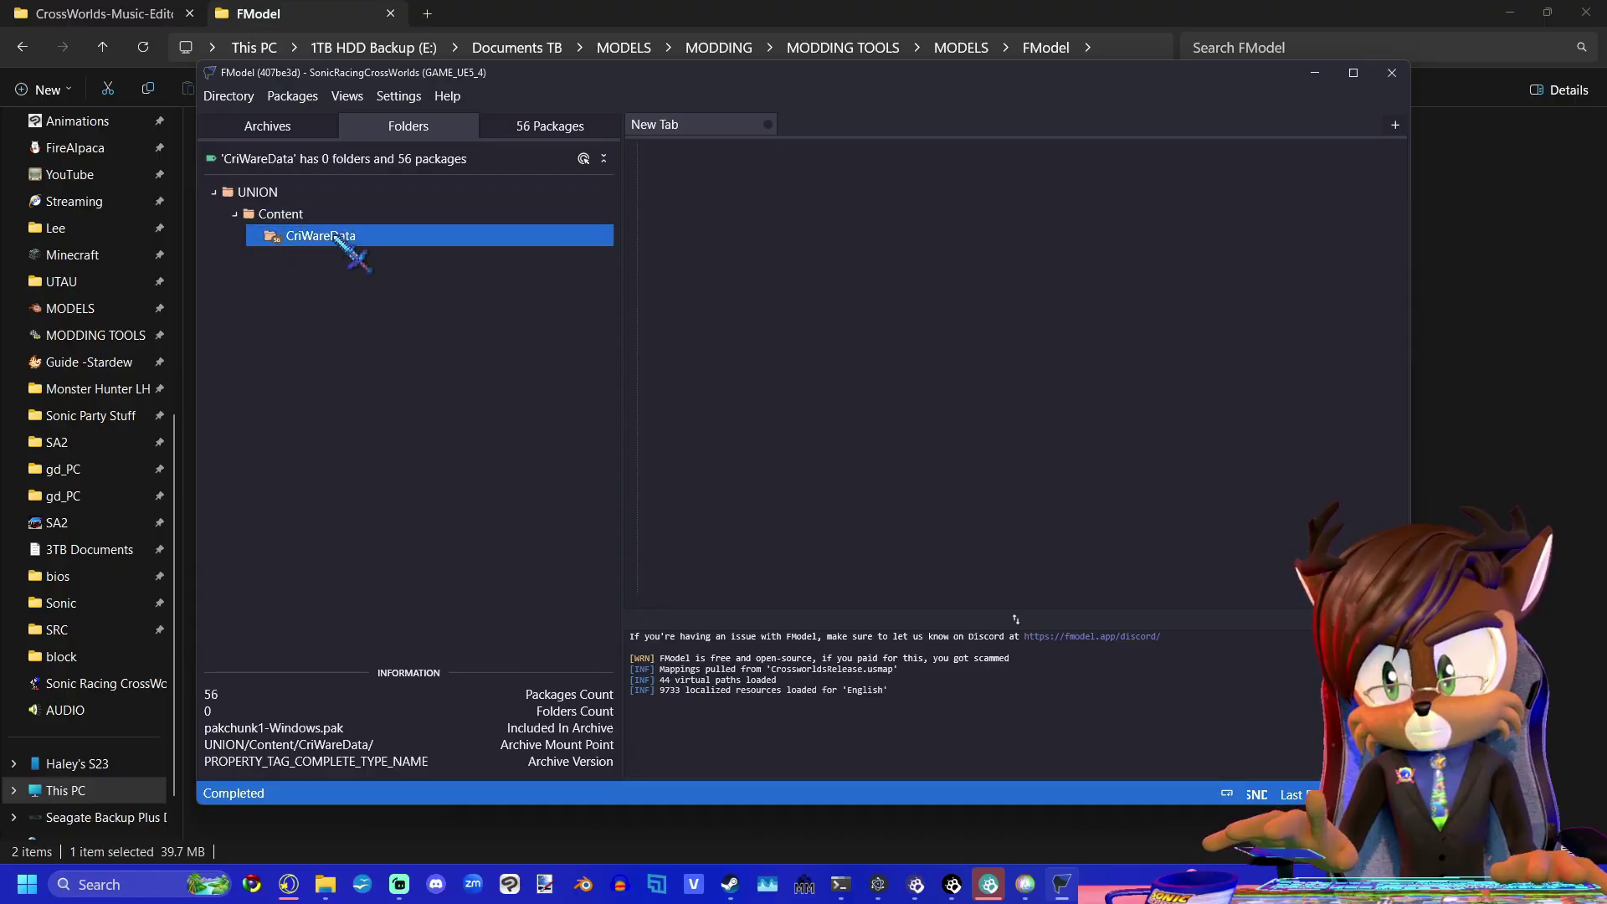
scroll(322, 308, down, 3)
scroll(322, 310, down, 9)
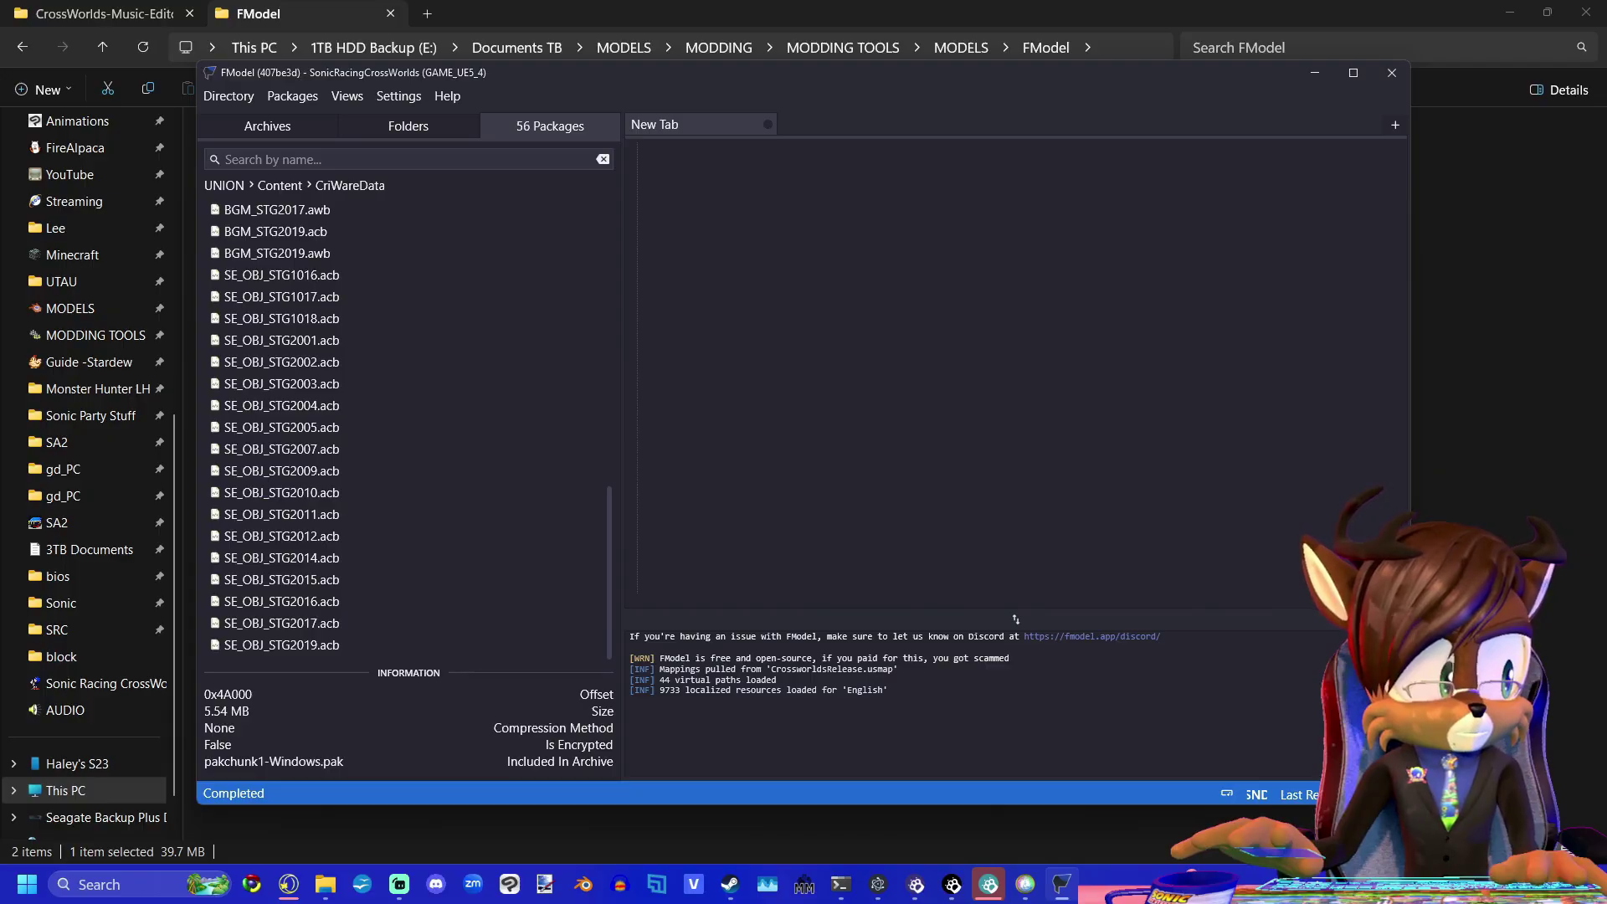
Return to the folder tree and list the CriWareData packages again.
click(224, 185)
double_click(332, 241)
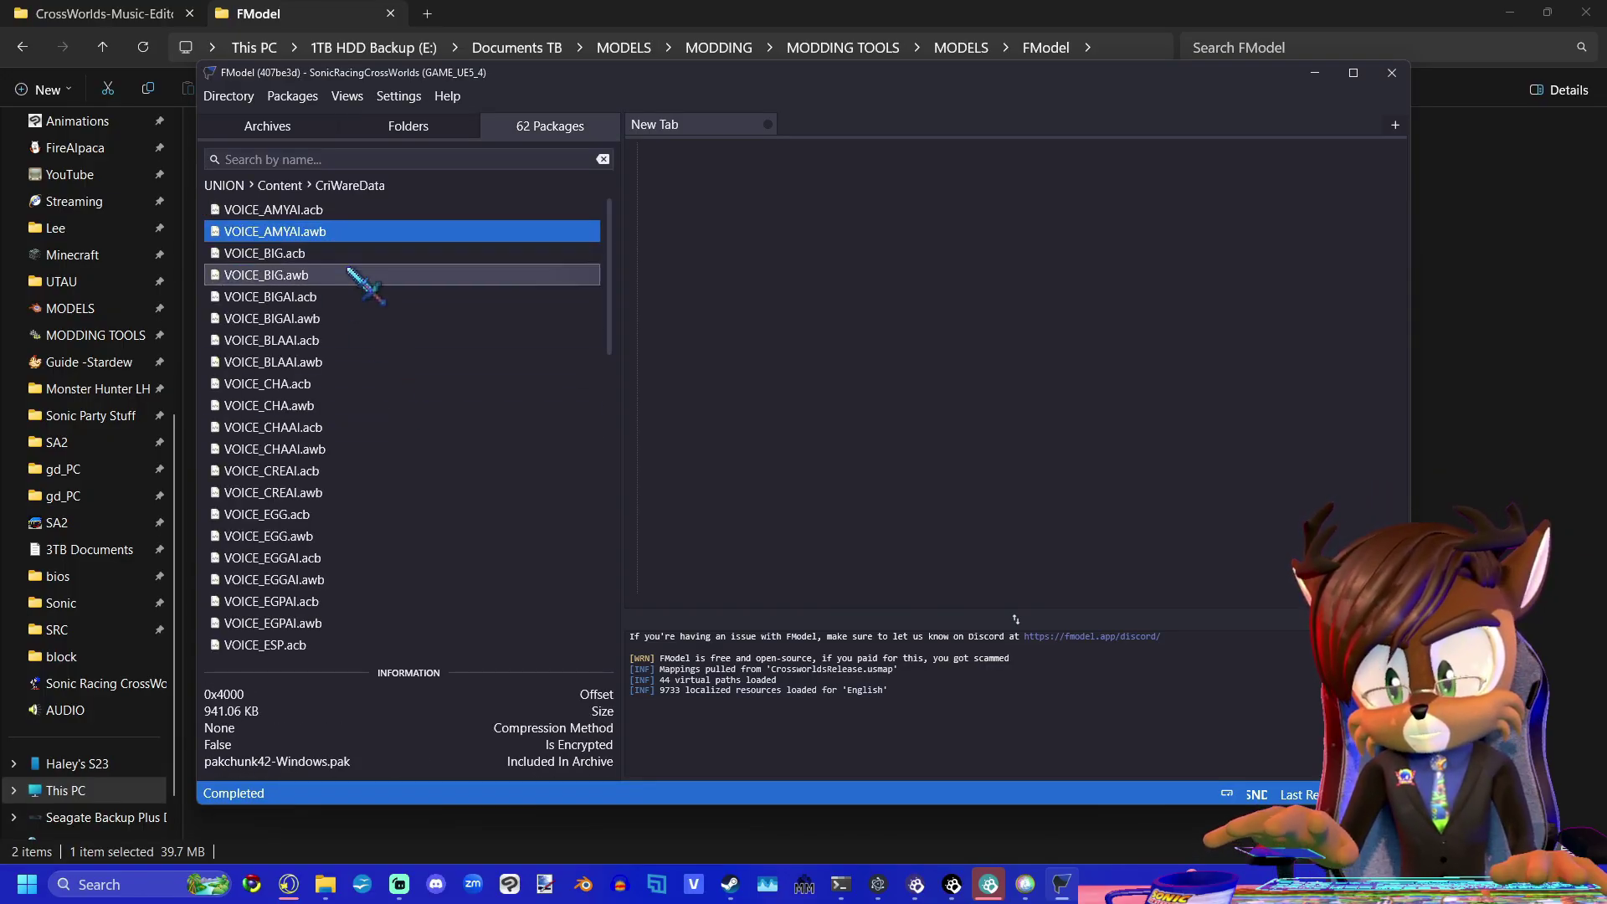
scroll(359, 288, down, 3)
Select pakchunk5's VOICE_AMY.acb through VOICE_ZAZ.awb and export their raw data.
key(alt+Left)
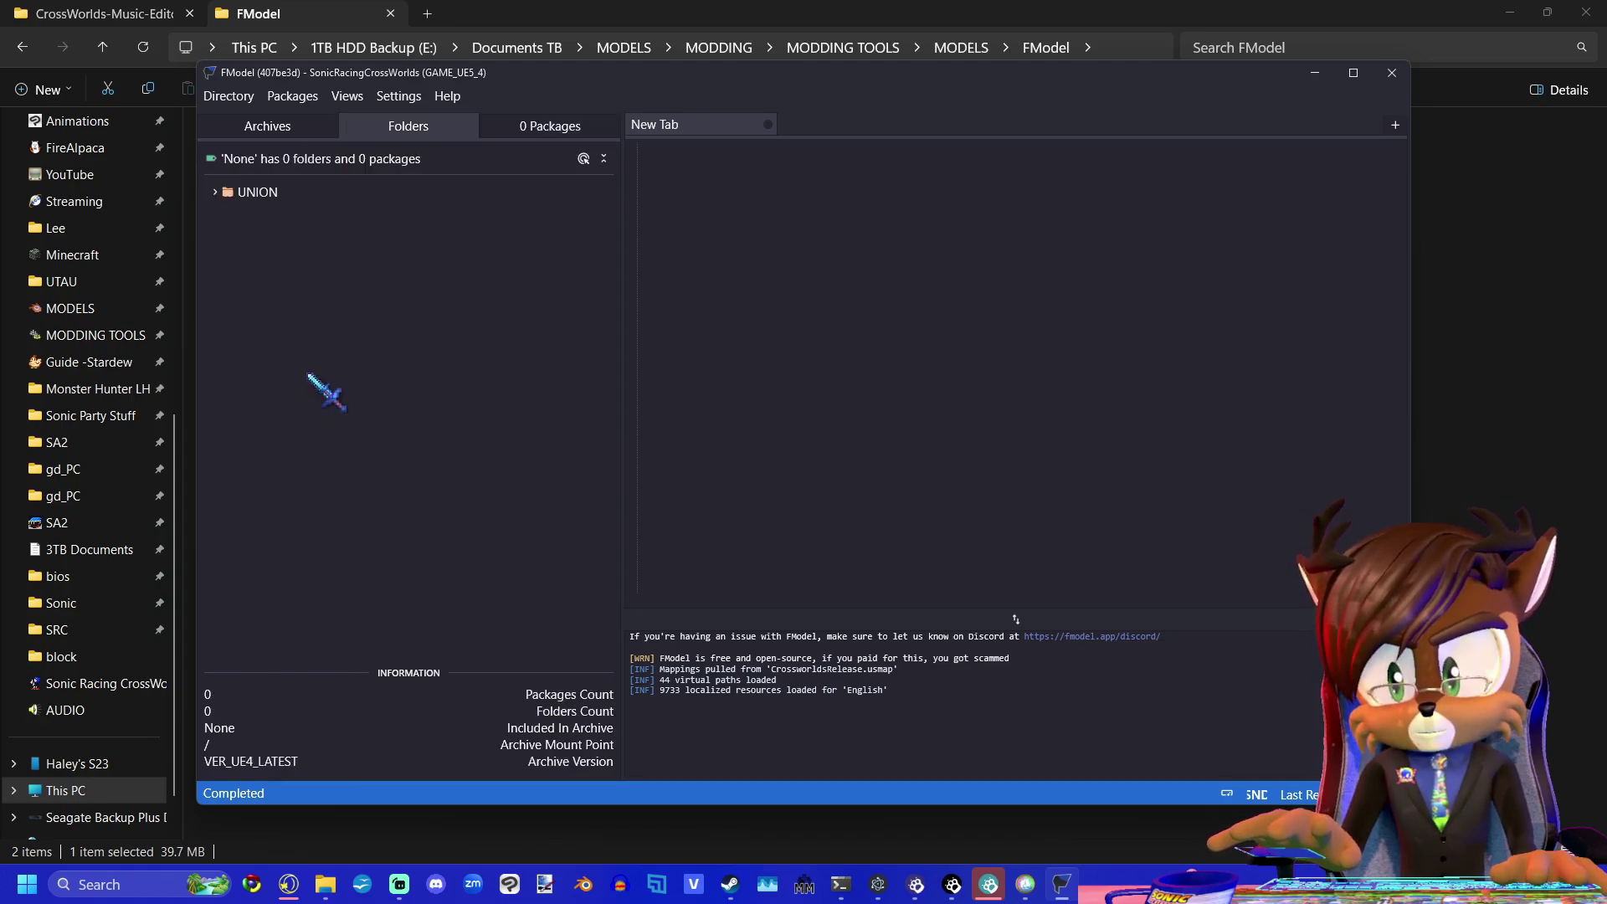
double_click(330, 236)
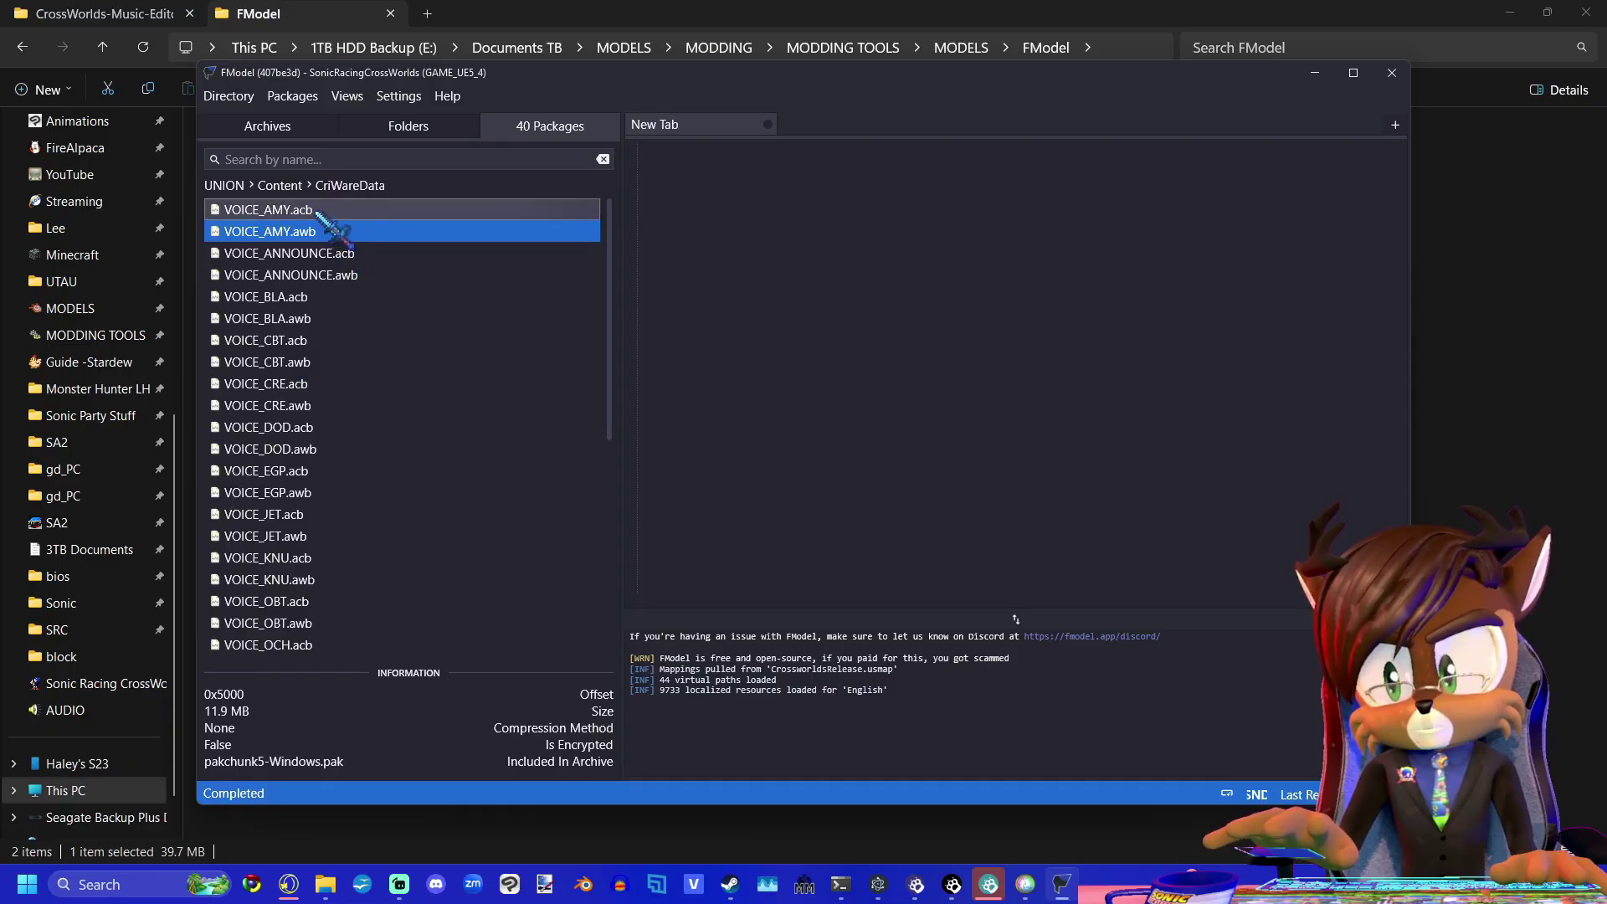
click(318, 214)
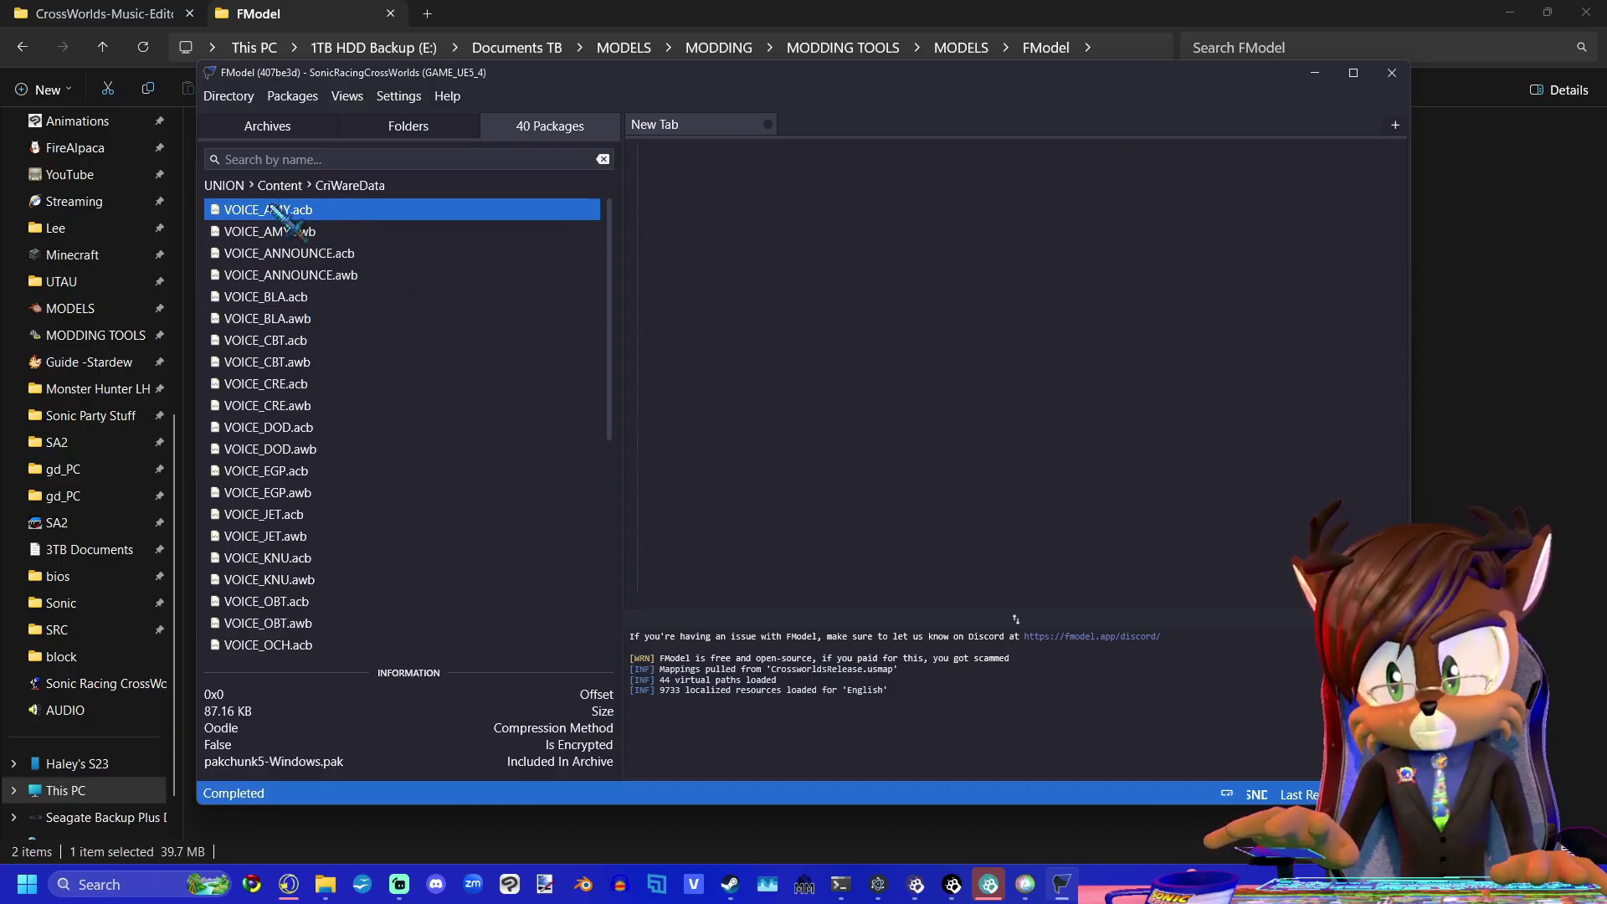
scroll(448, 485, down, 6)
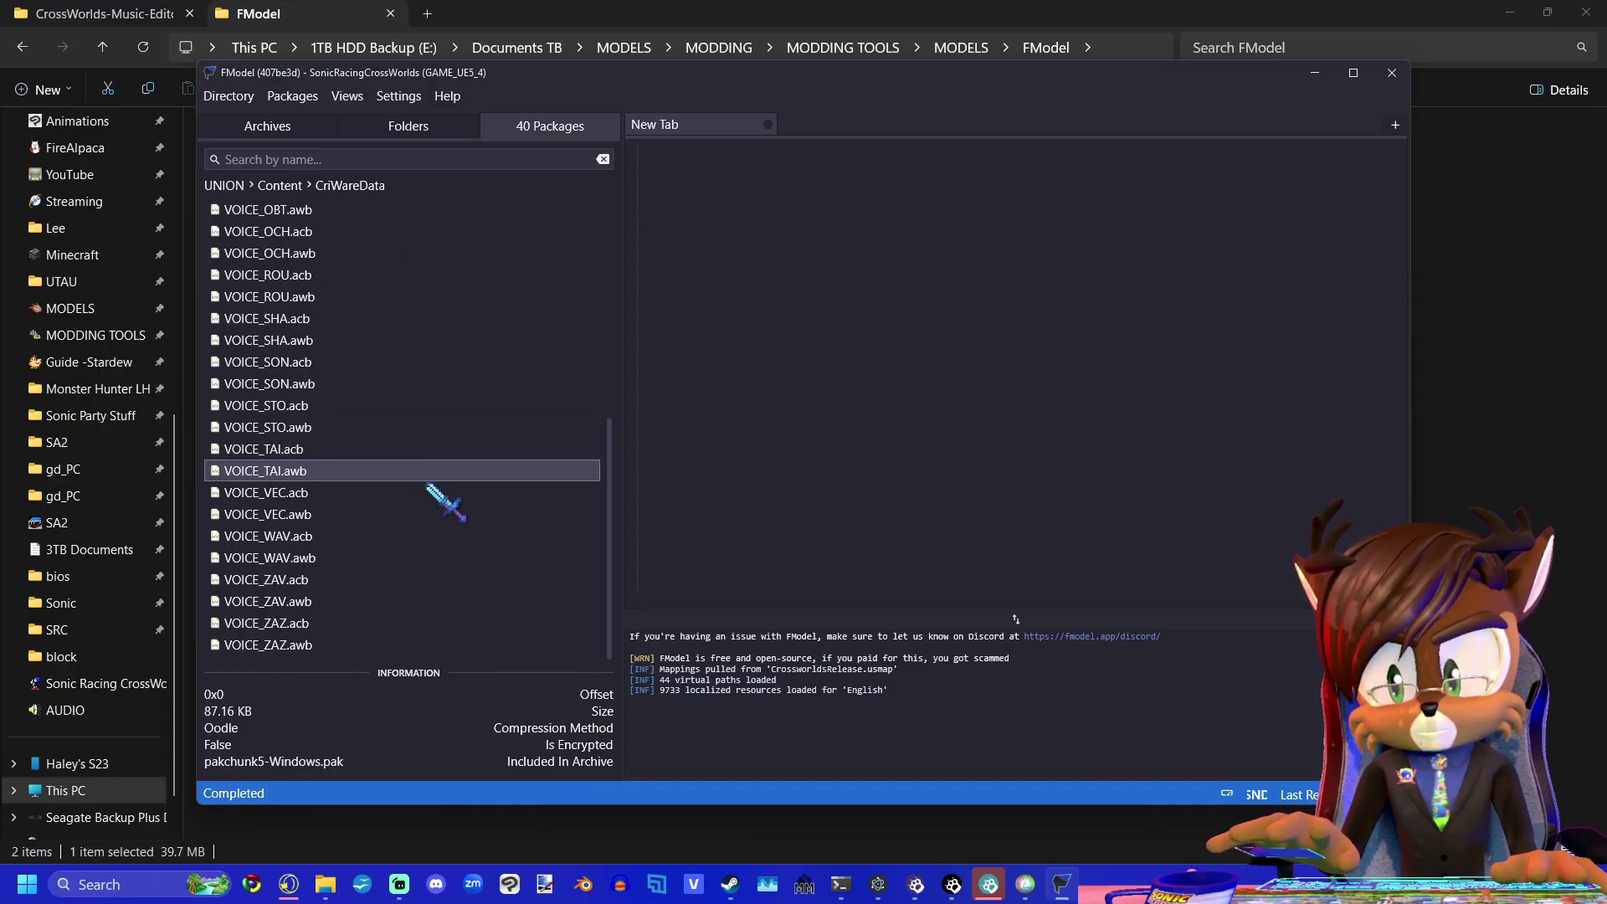
shift+click(329, 645)
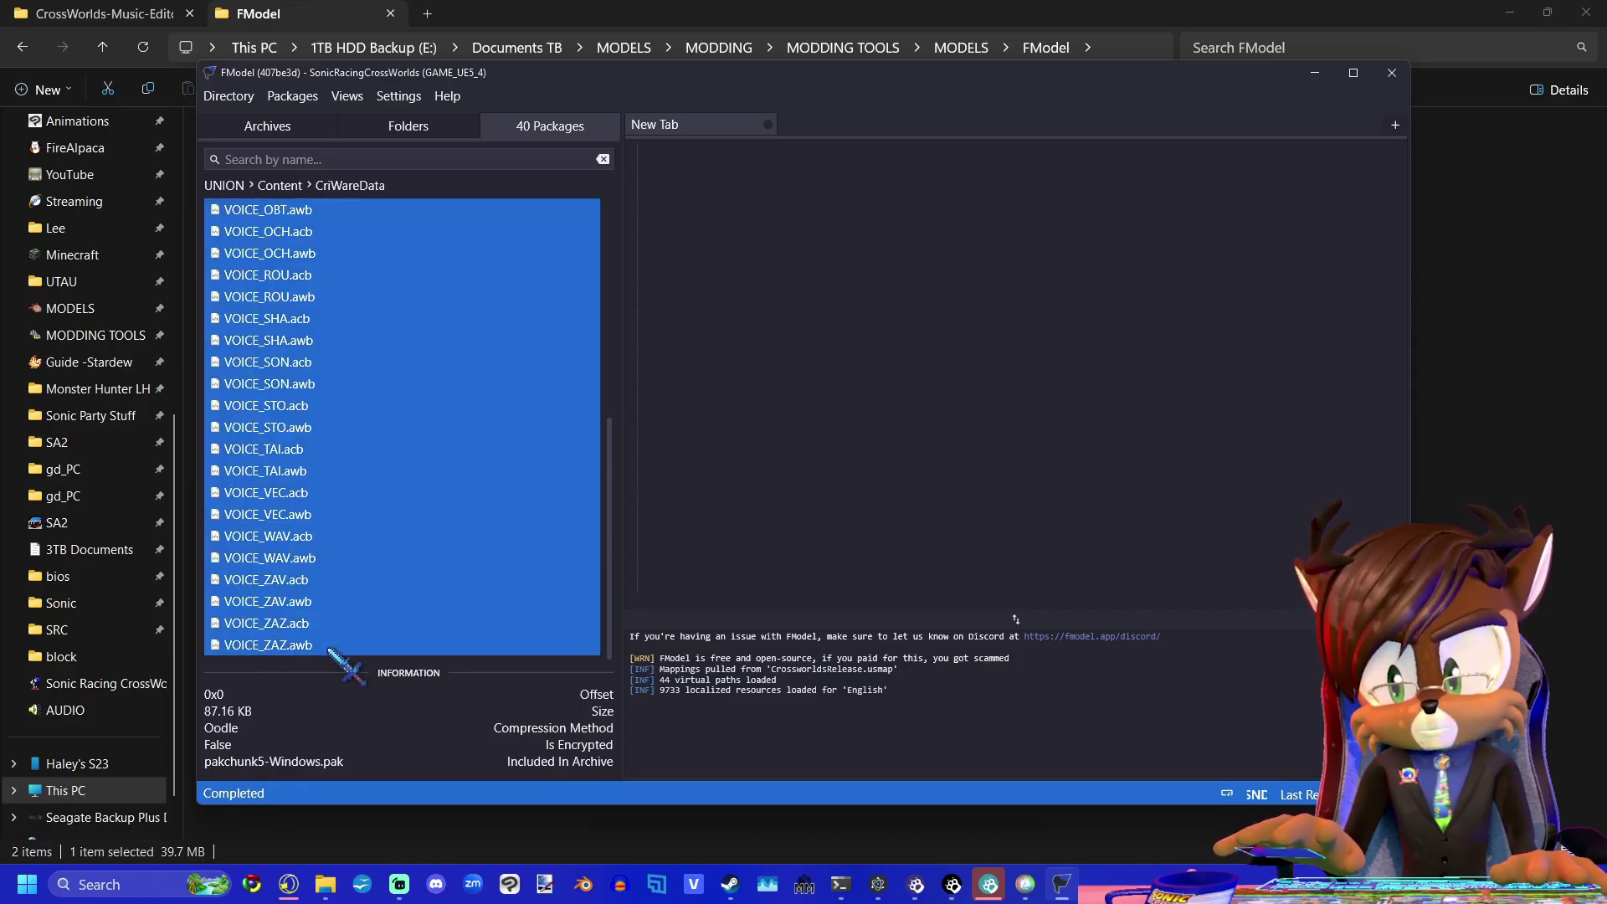
right_click(268, 487)
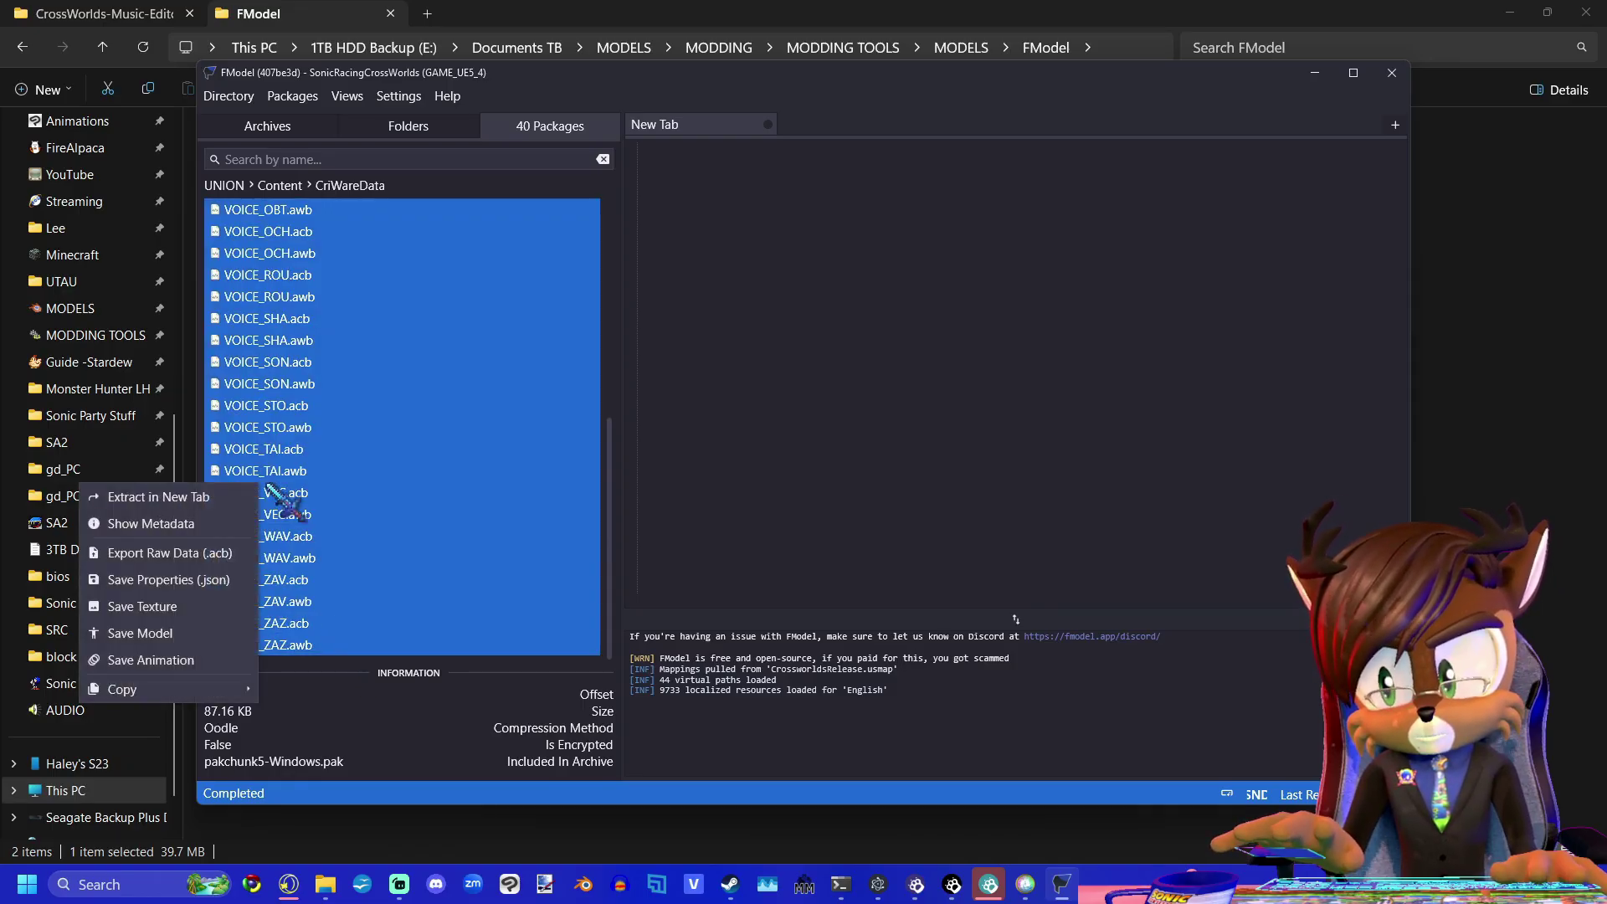
click(195, 563)
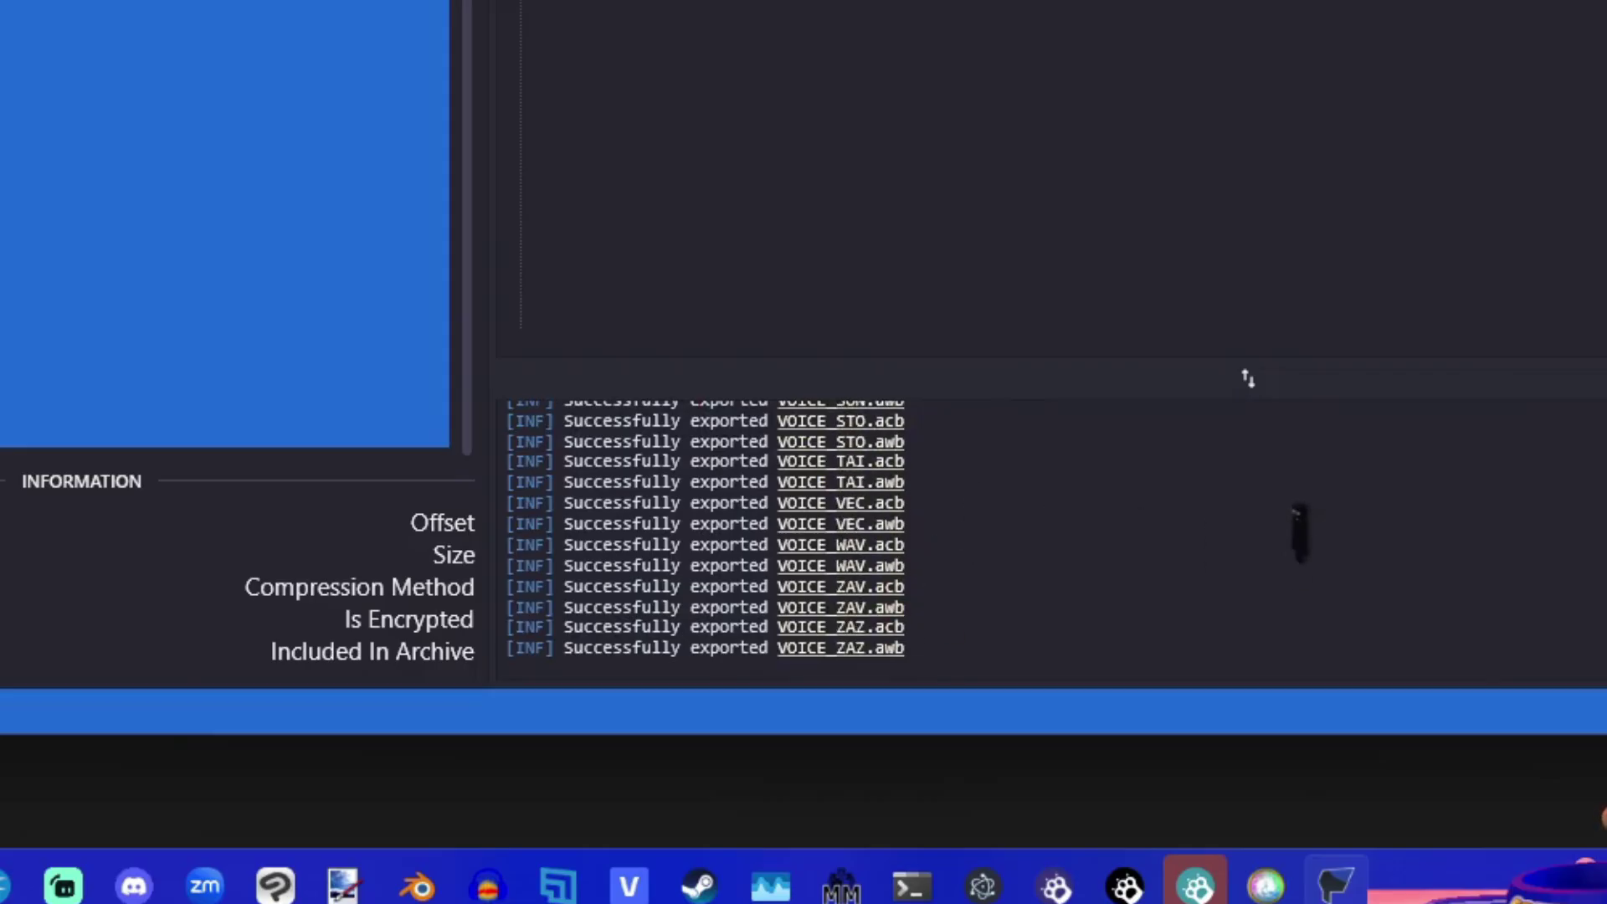
click(33, 270)
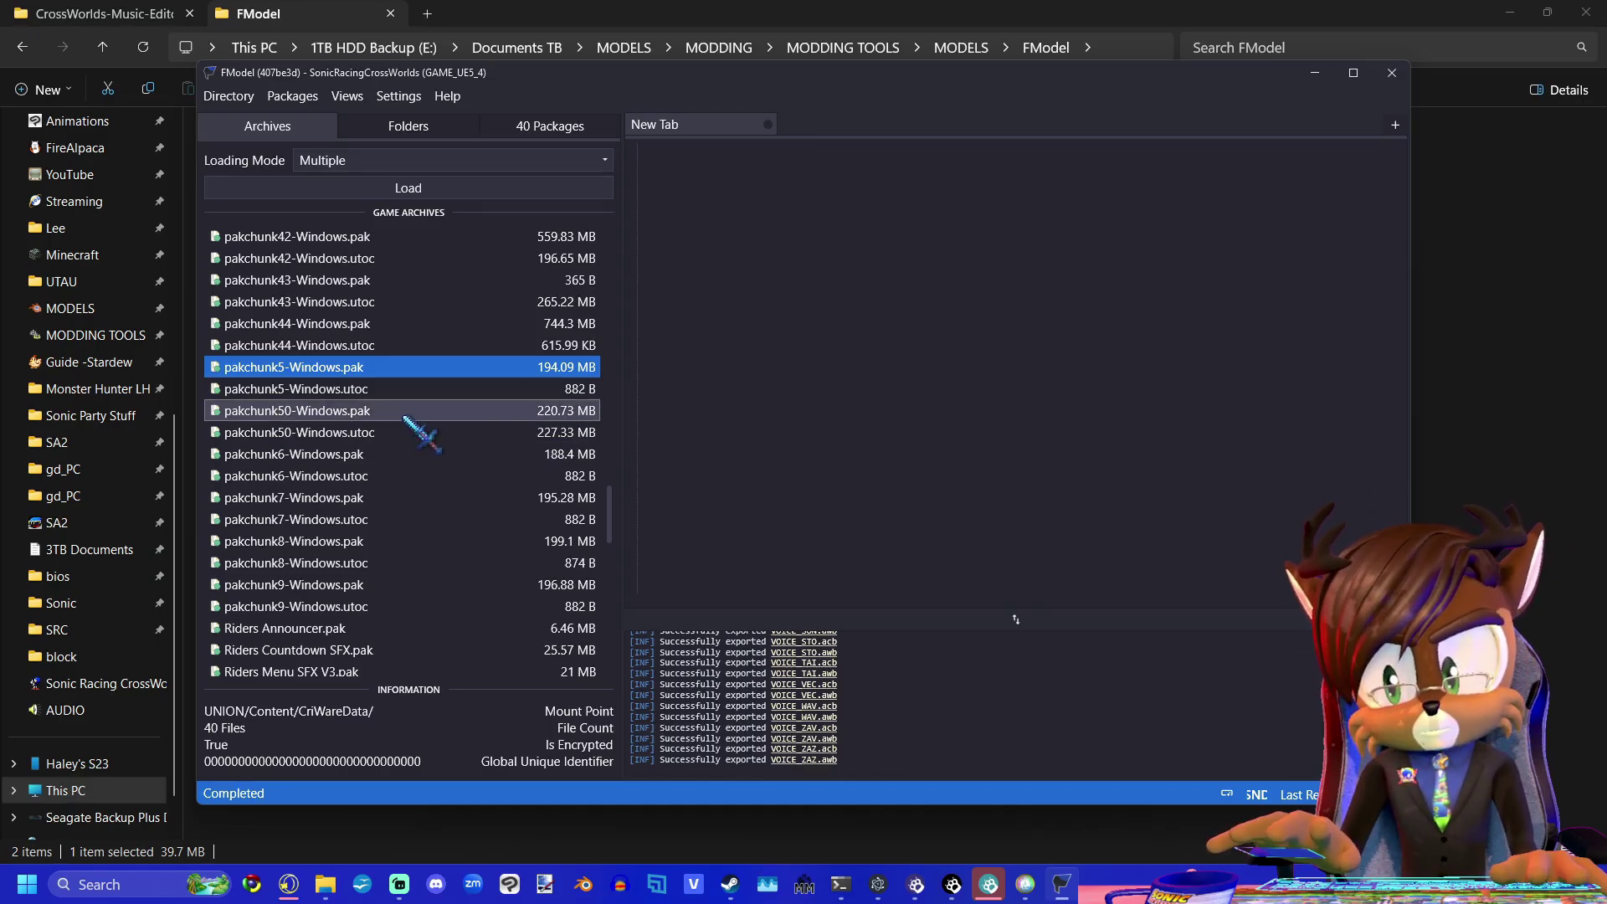
Export SE_EXTND10_CHARA.acb raw data from pakchunk50's UNION > Content > CriWareData.
double_click(406, 416)
double_click(289, 194)
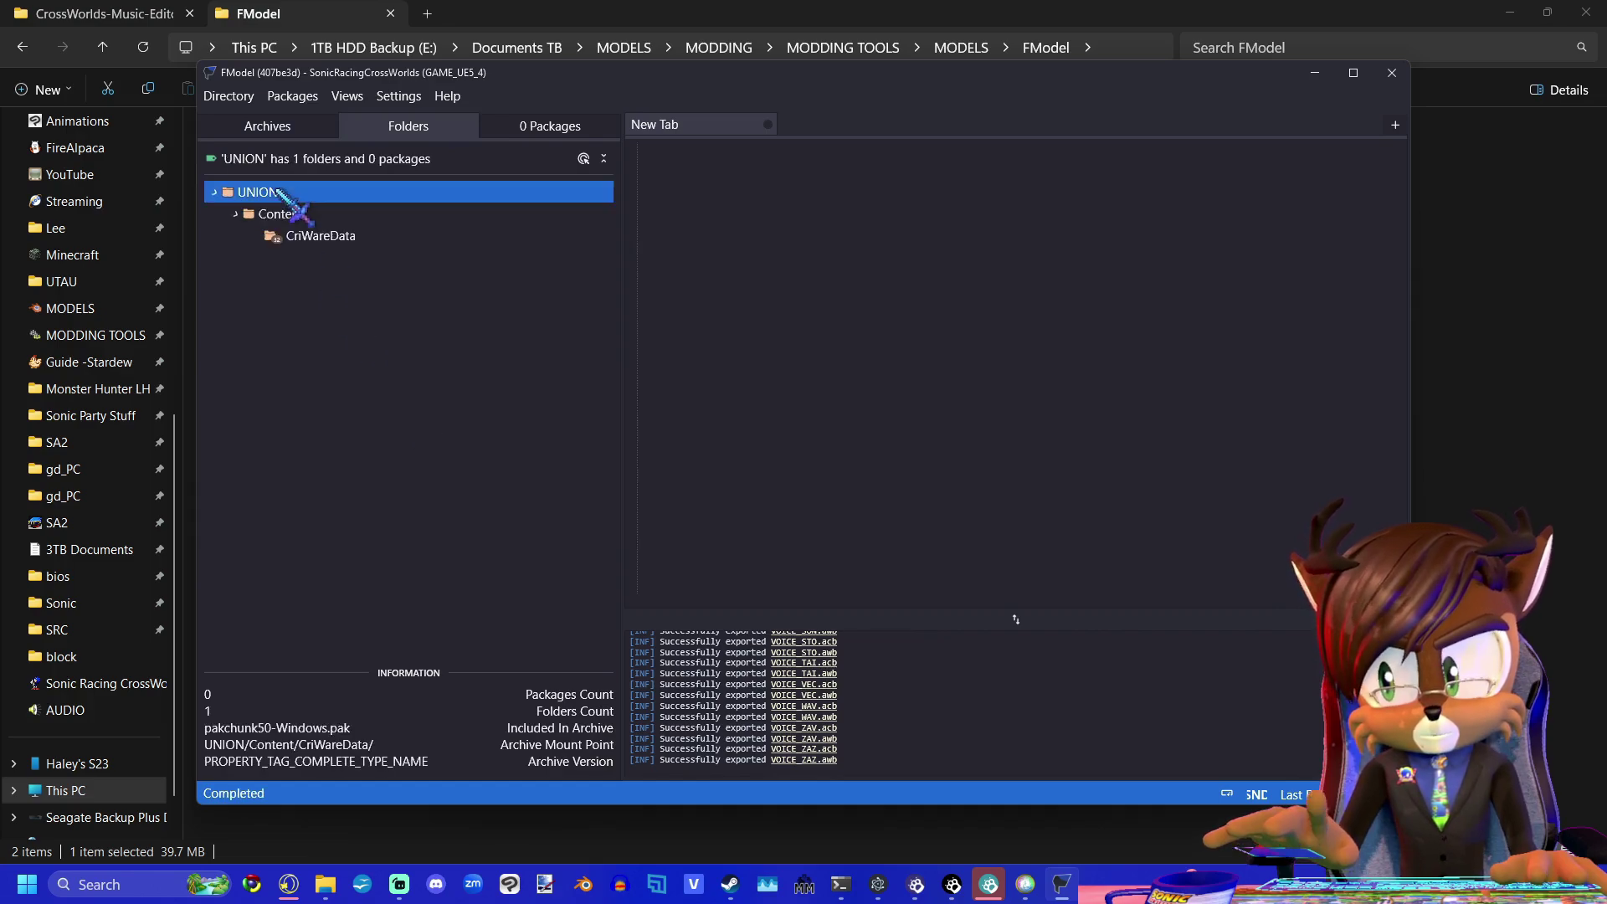
double_click(344, 237)
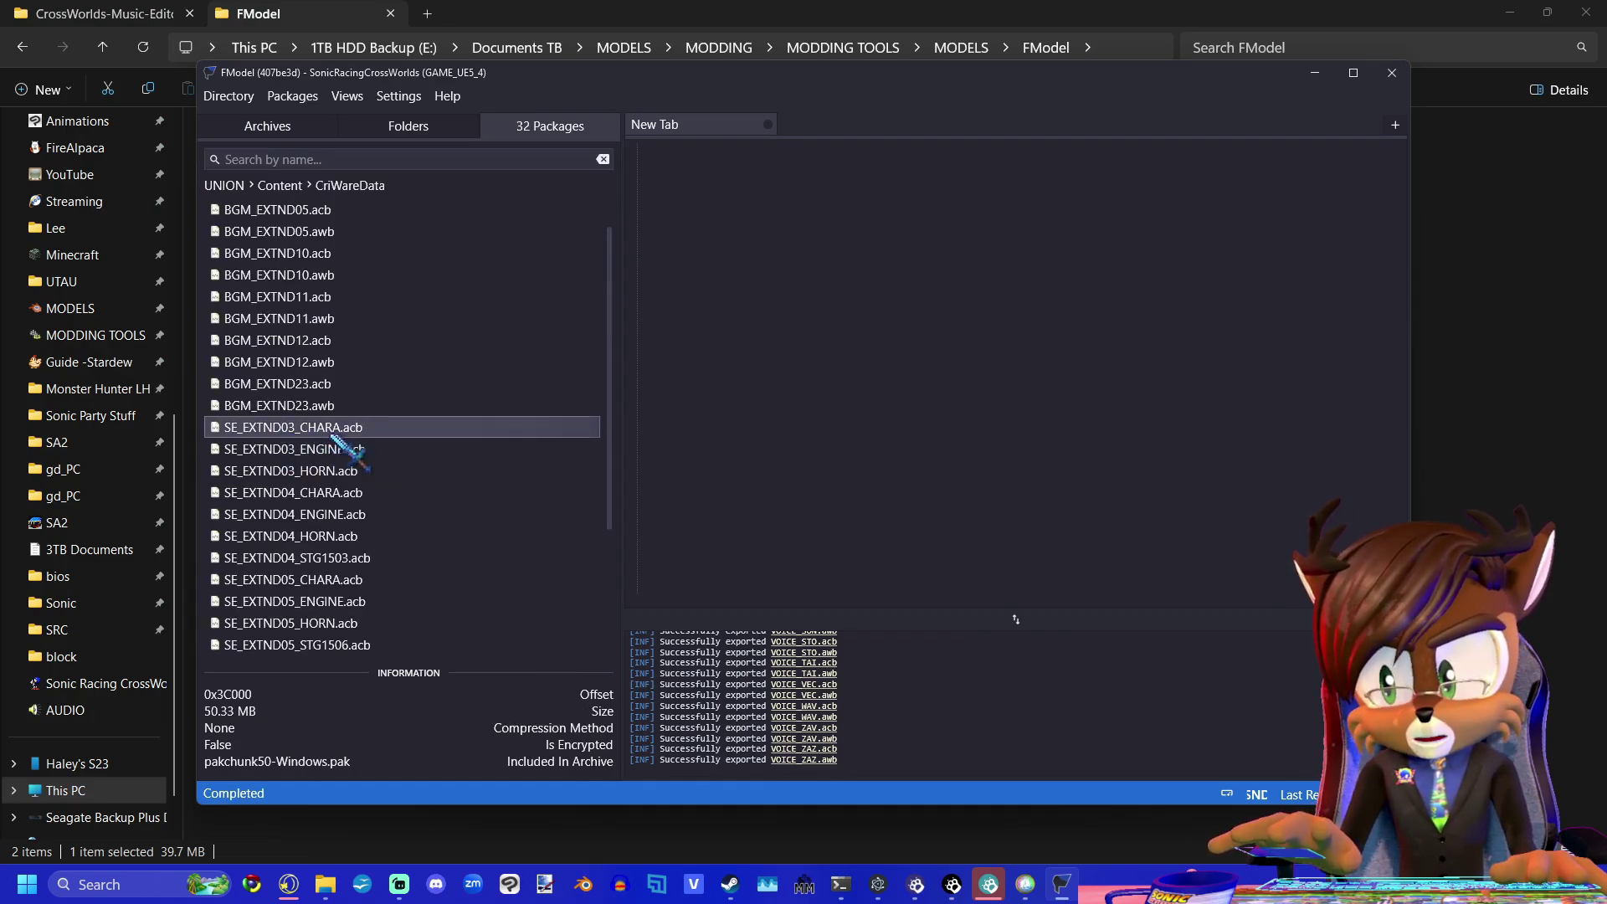
scroll(335, 494, down, 2)
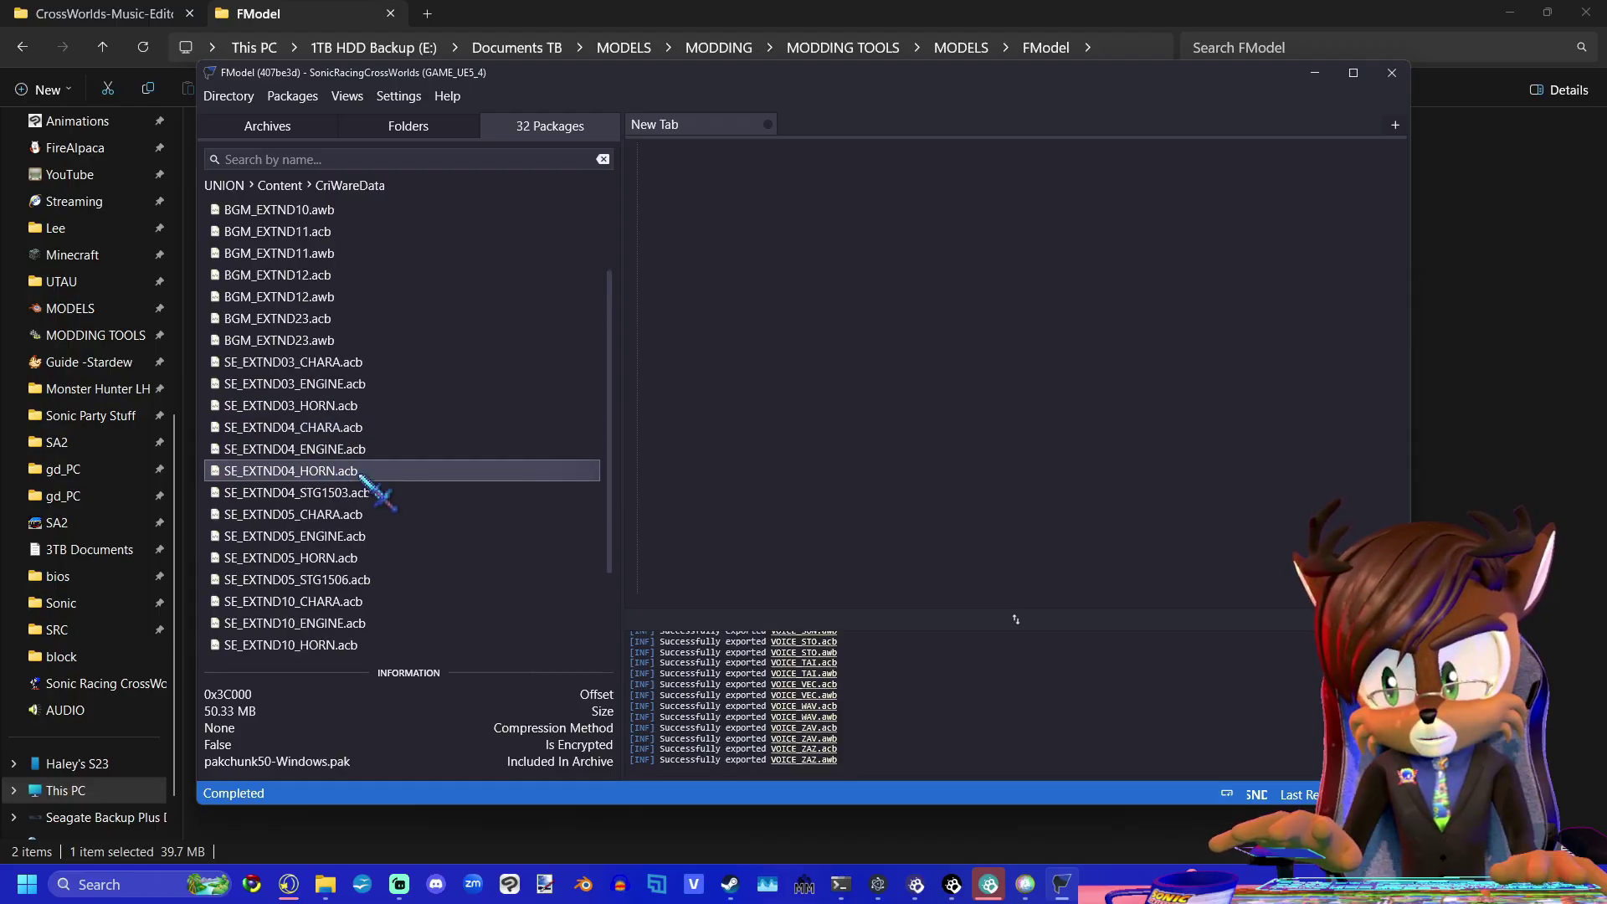
scroll(334, 503, down, 1)
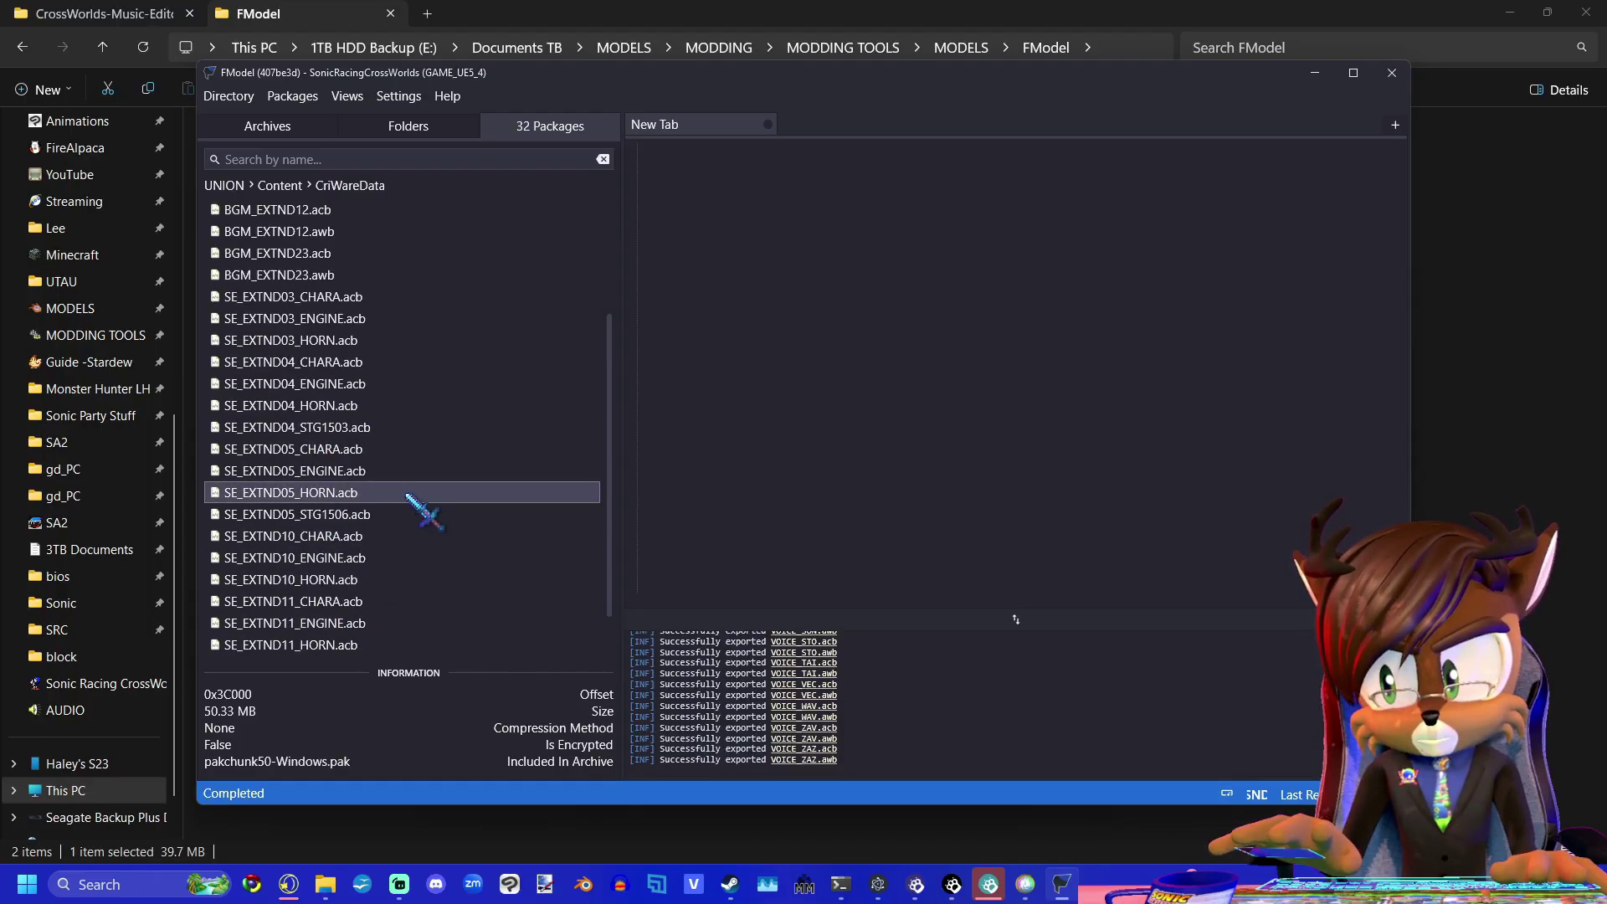
right_click(341, 468)
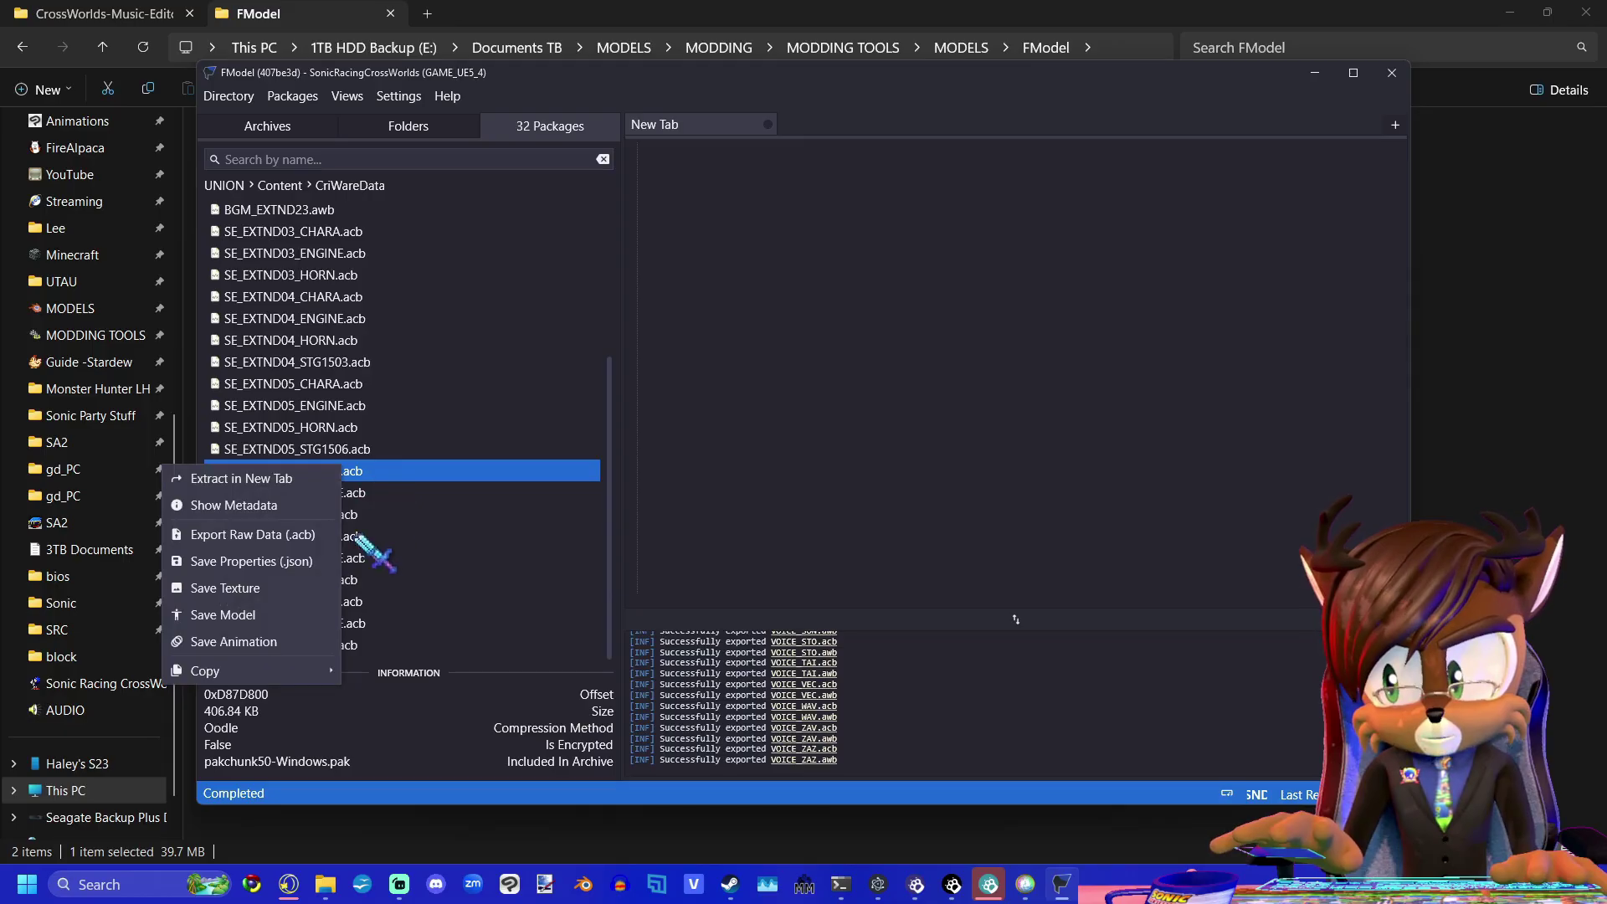
click(251, 535)
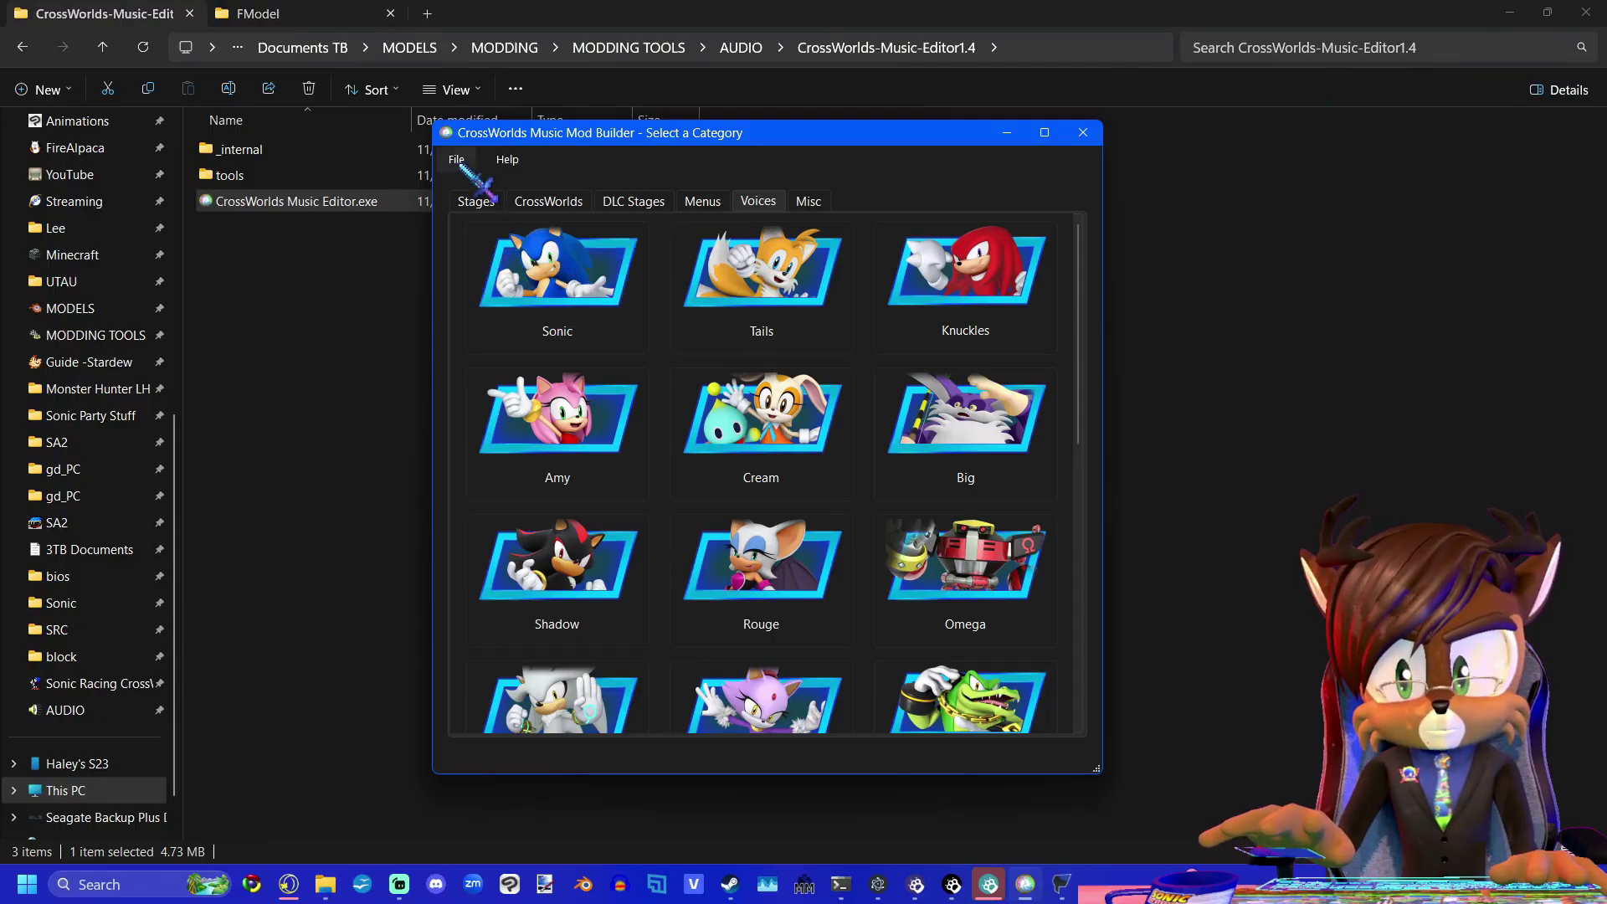
Set the global CriWare folder to FModel\Output\Exports\UNION\Content\CriWareData and save the settings.
click(457, 160)
click(485, 187)
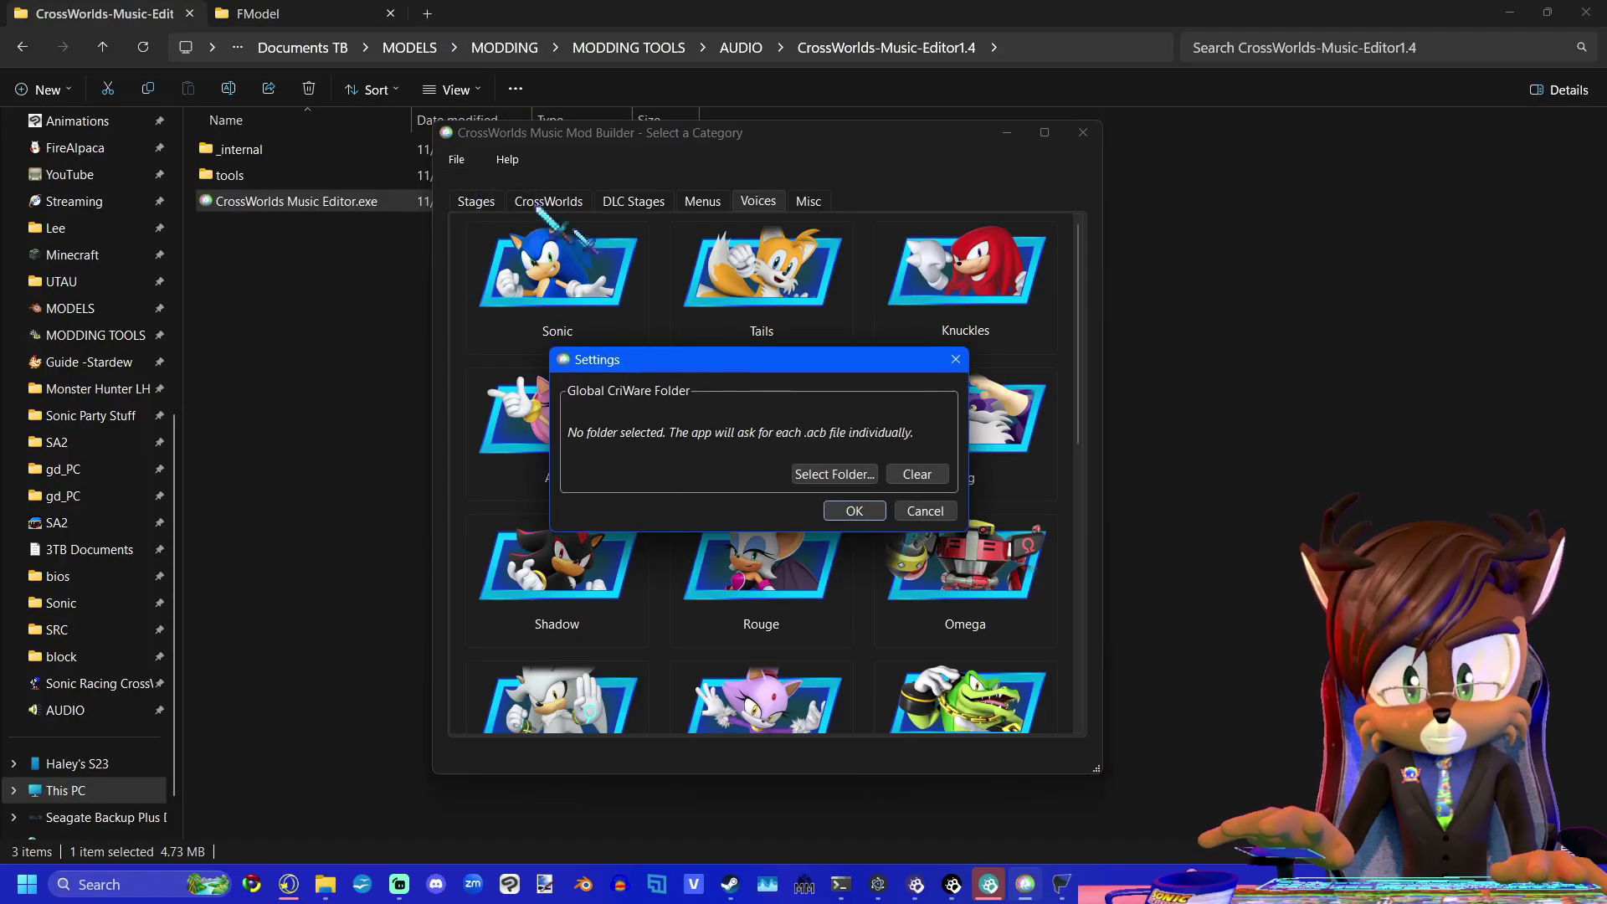
click(833, 474)
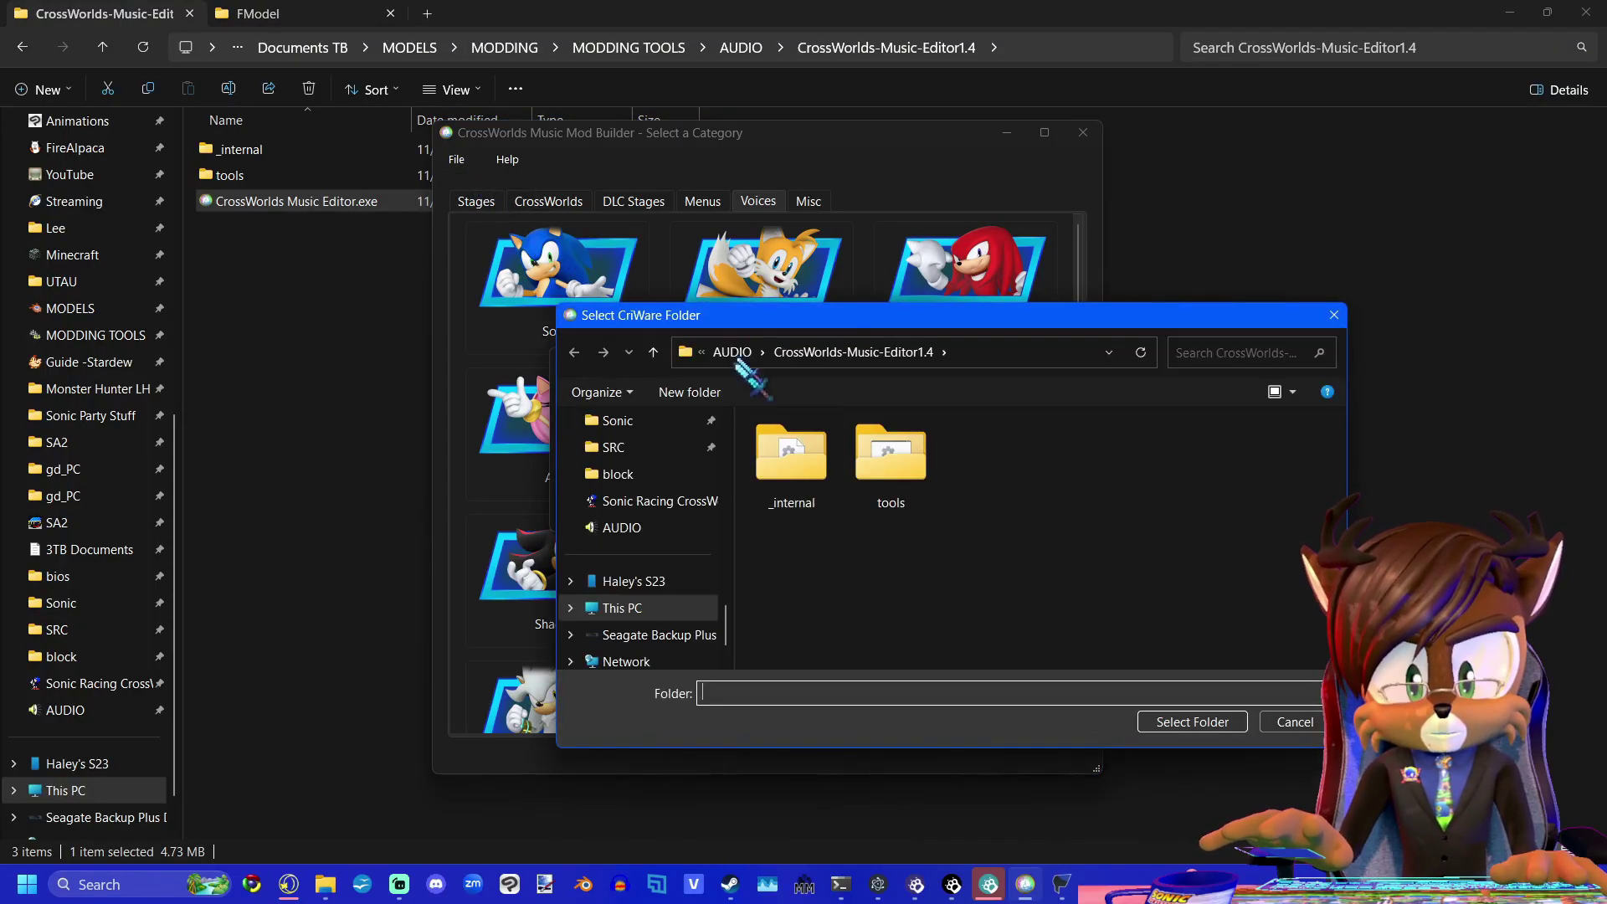
drag(624, 282, 621, 280)
scroll(494, 544, up, 4)
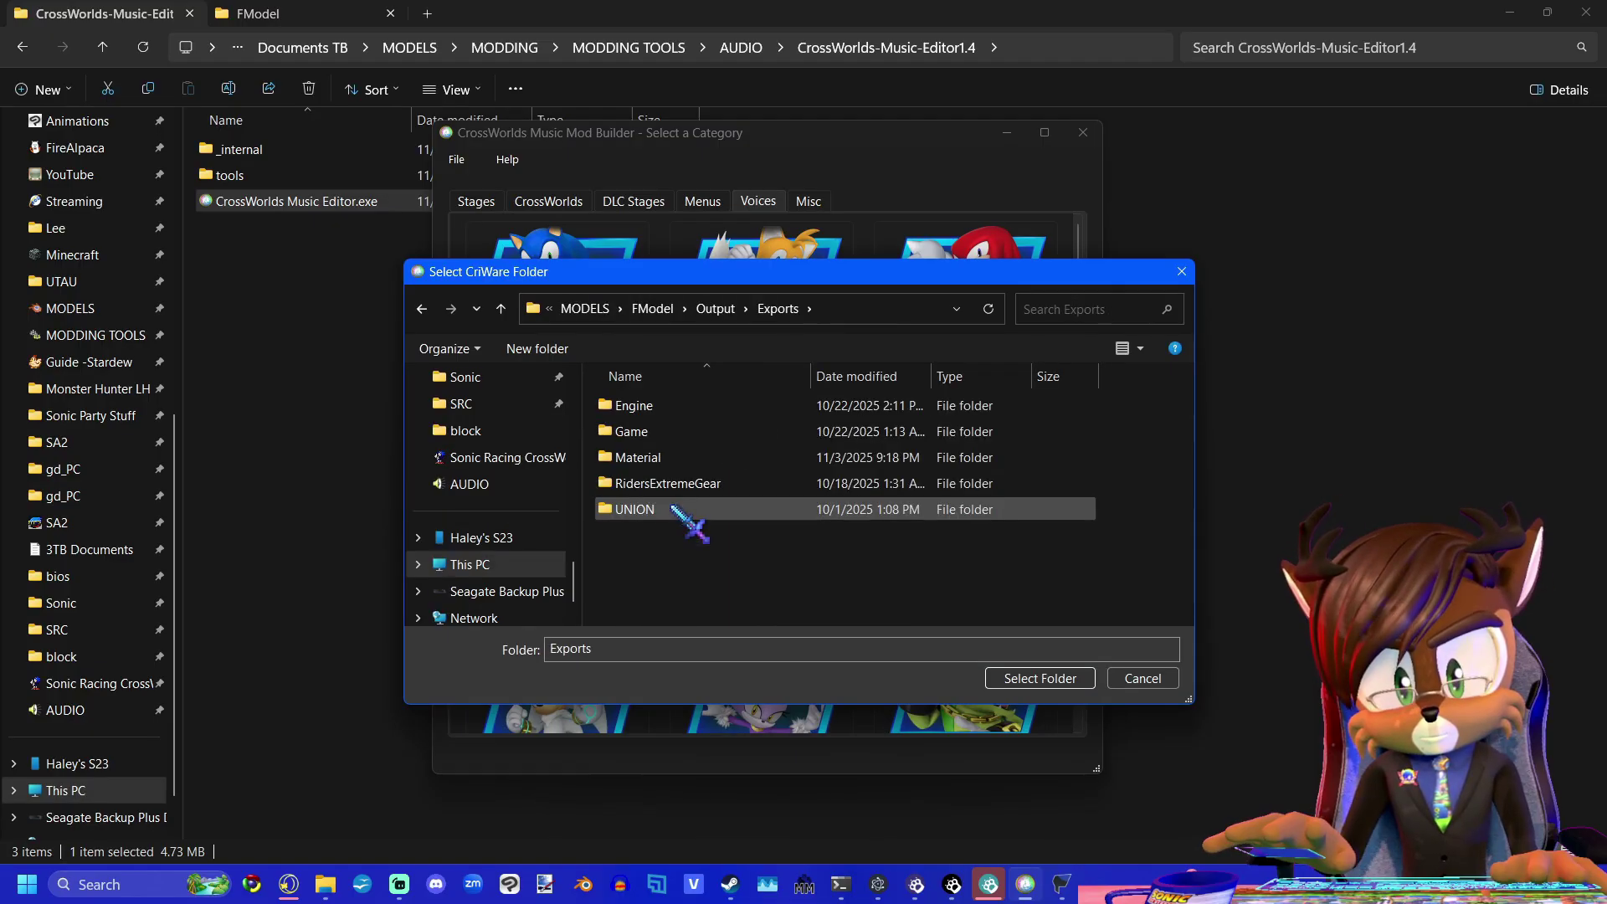
double_click(686, 512)
double_click(674, 405)
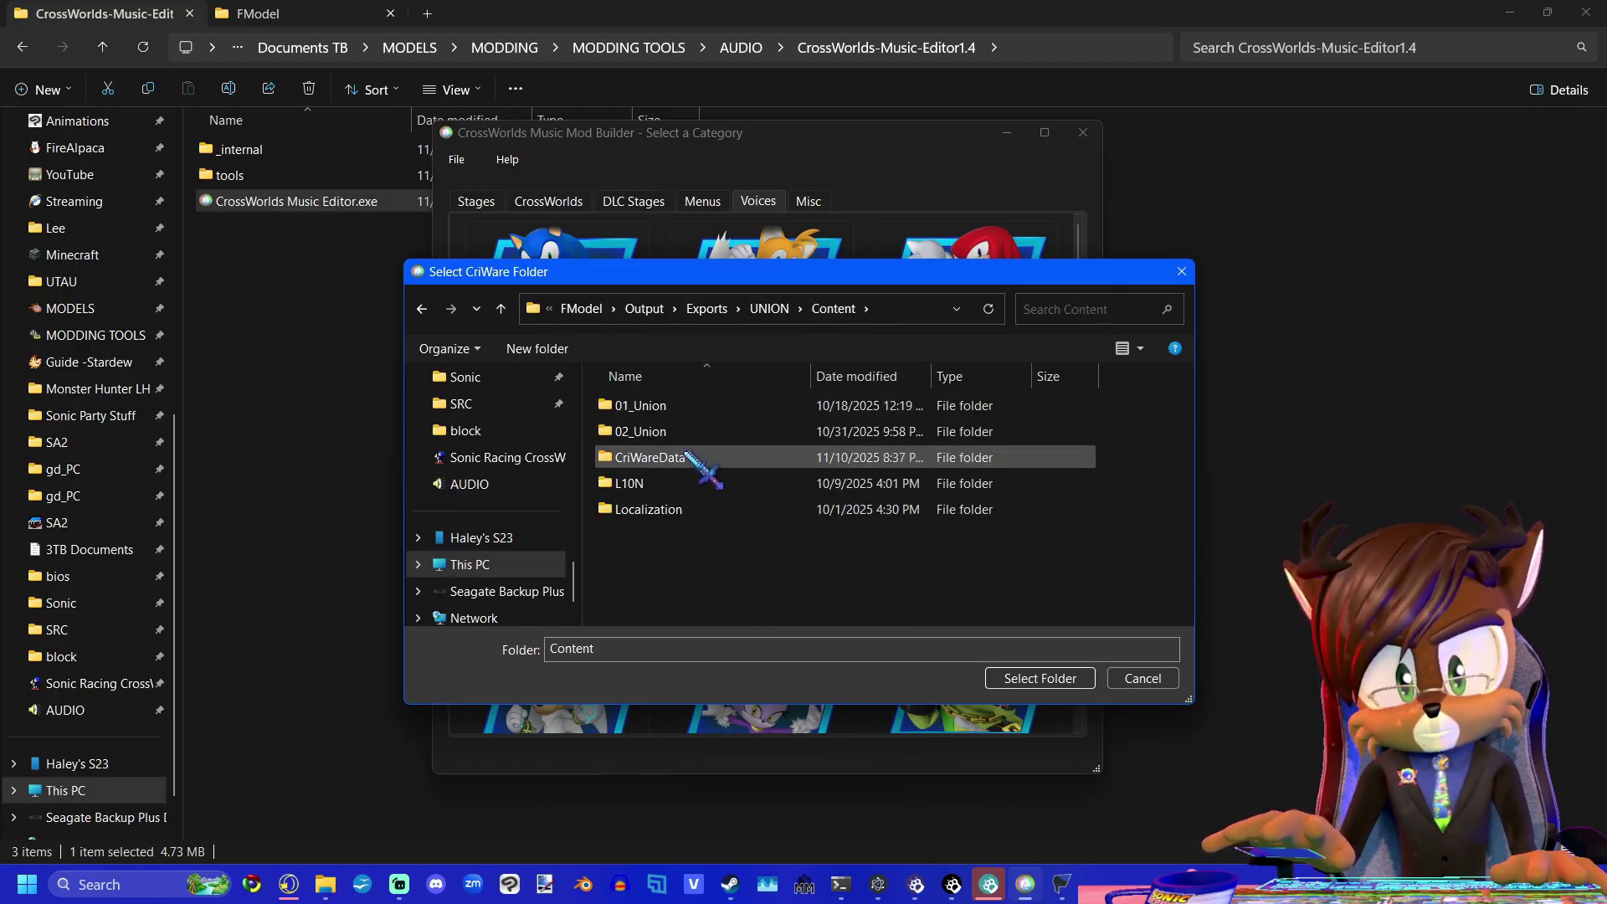
click(689, 459)
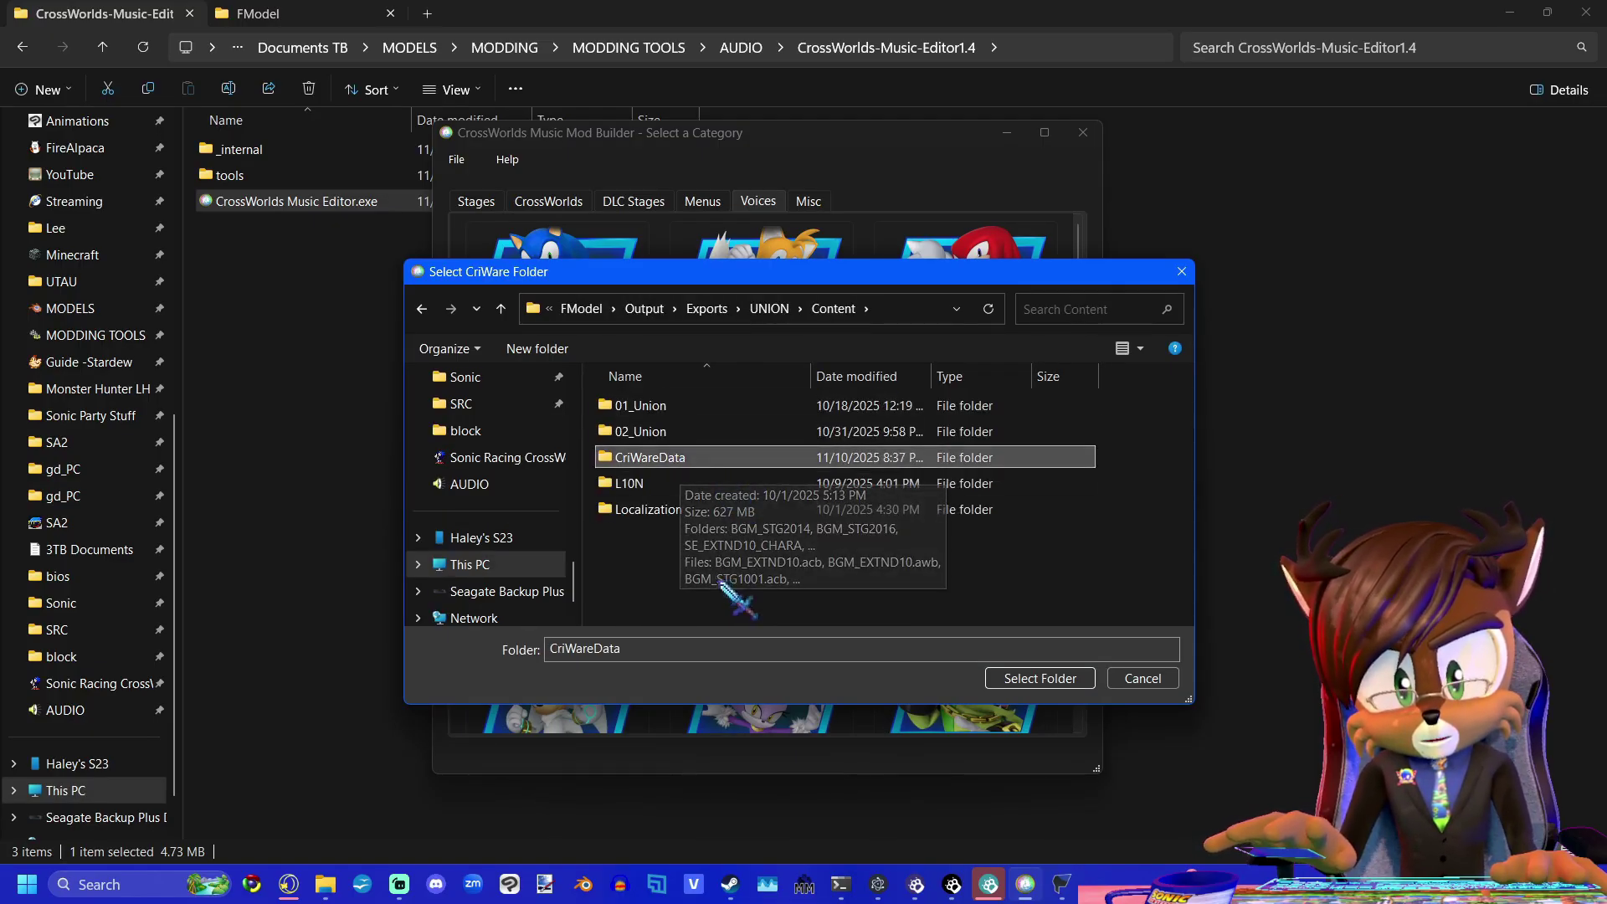
click(1042, 679)
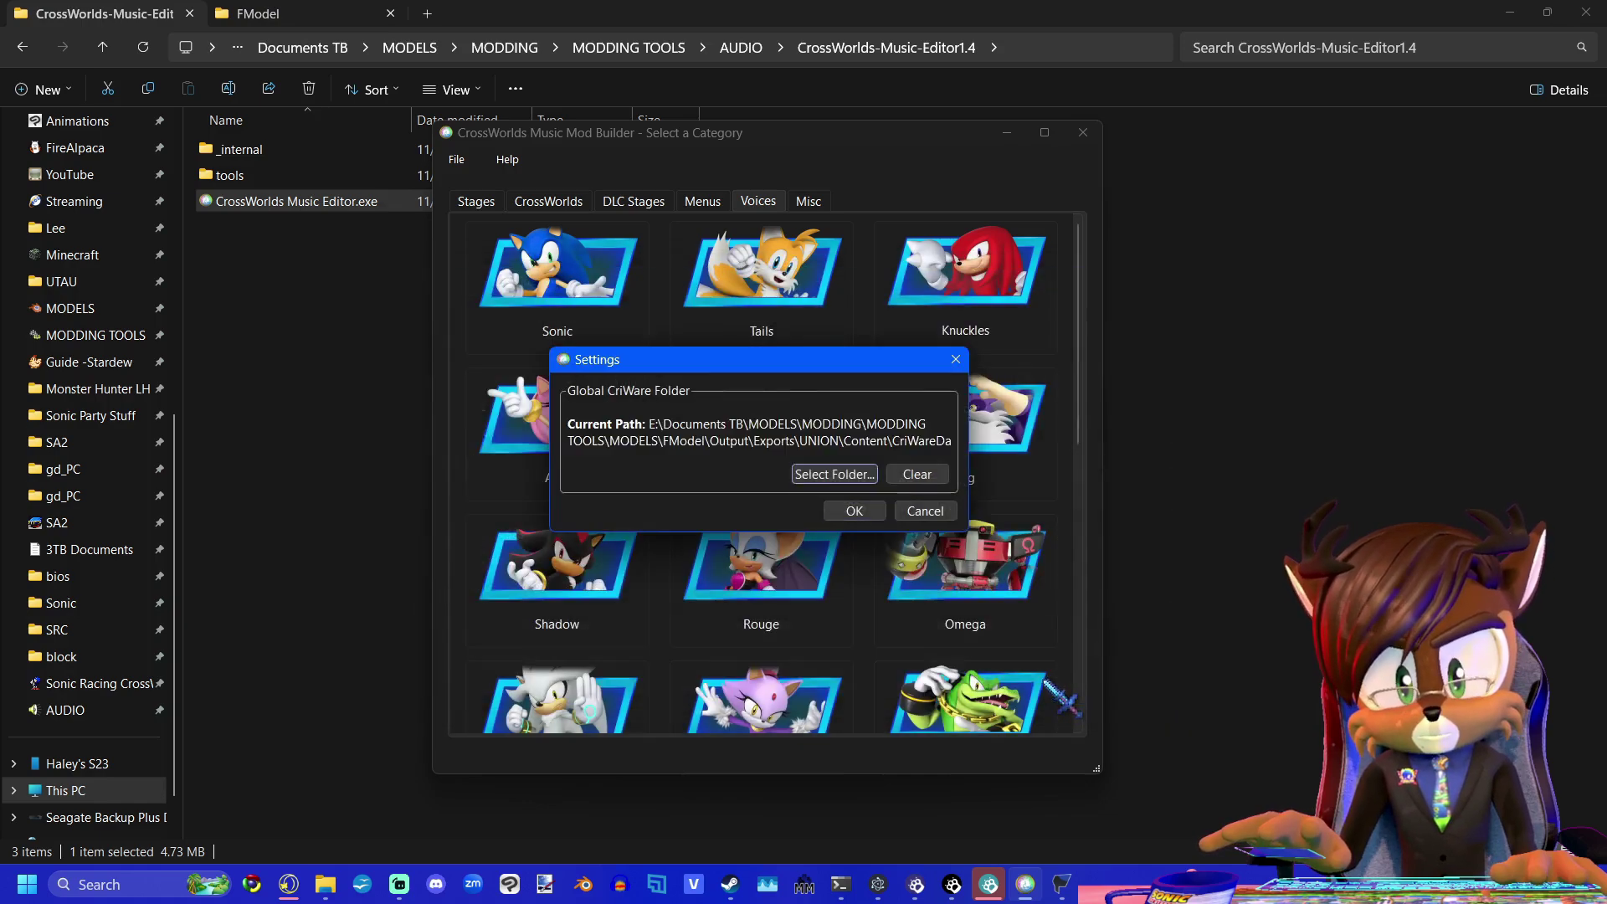
click(855, 511)
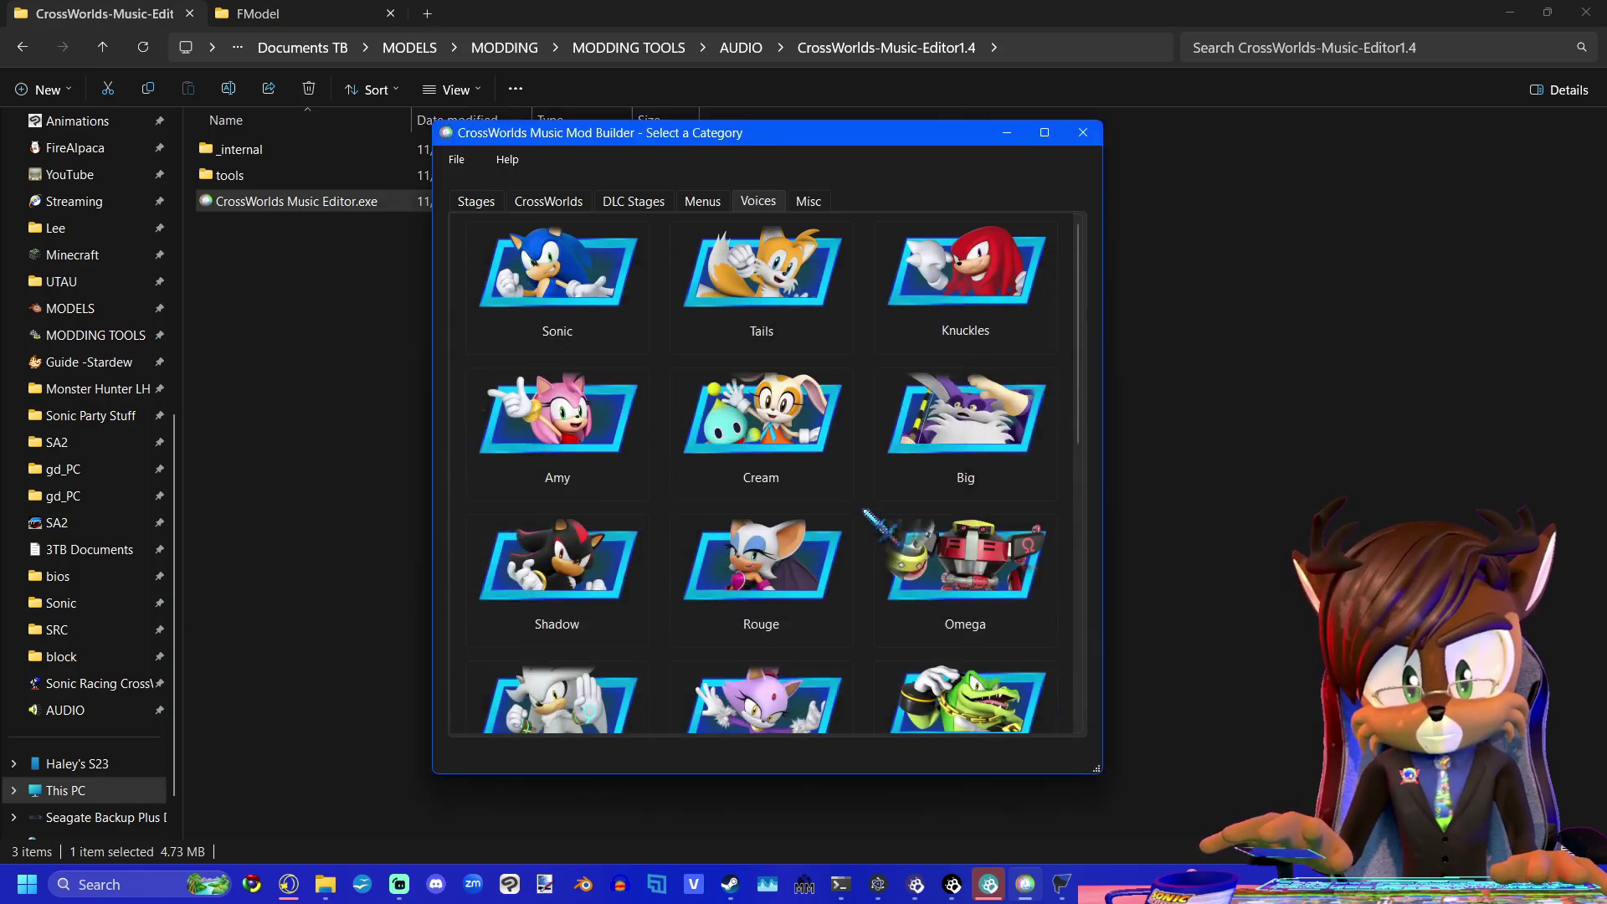
Unpack Sonic's voice lines, glance over them, and return to character selection.
click(582, 289)
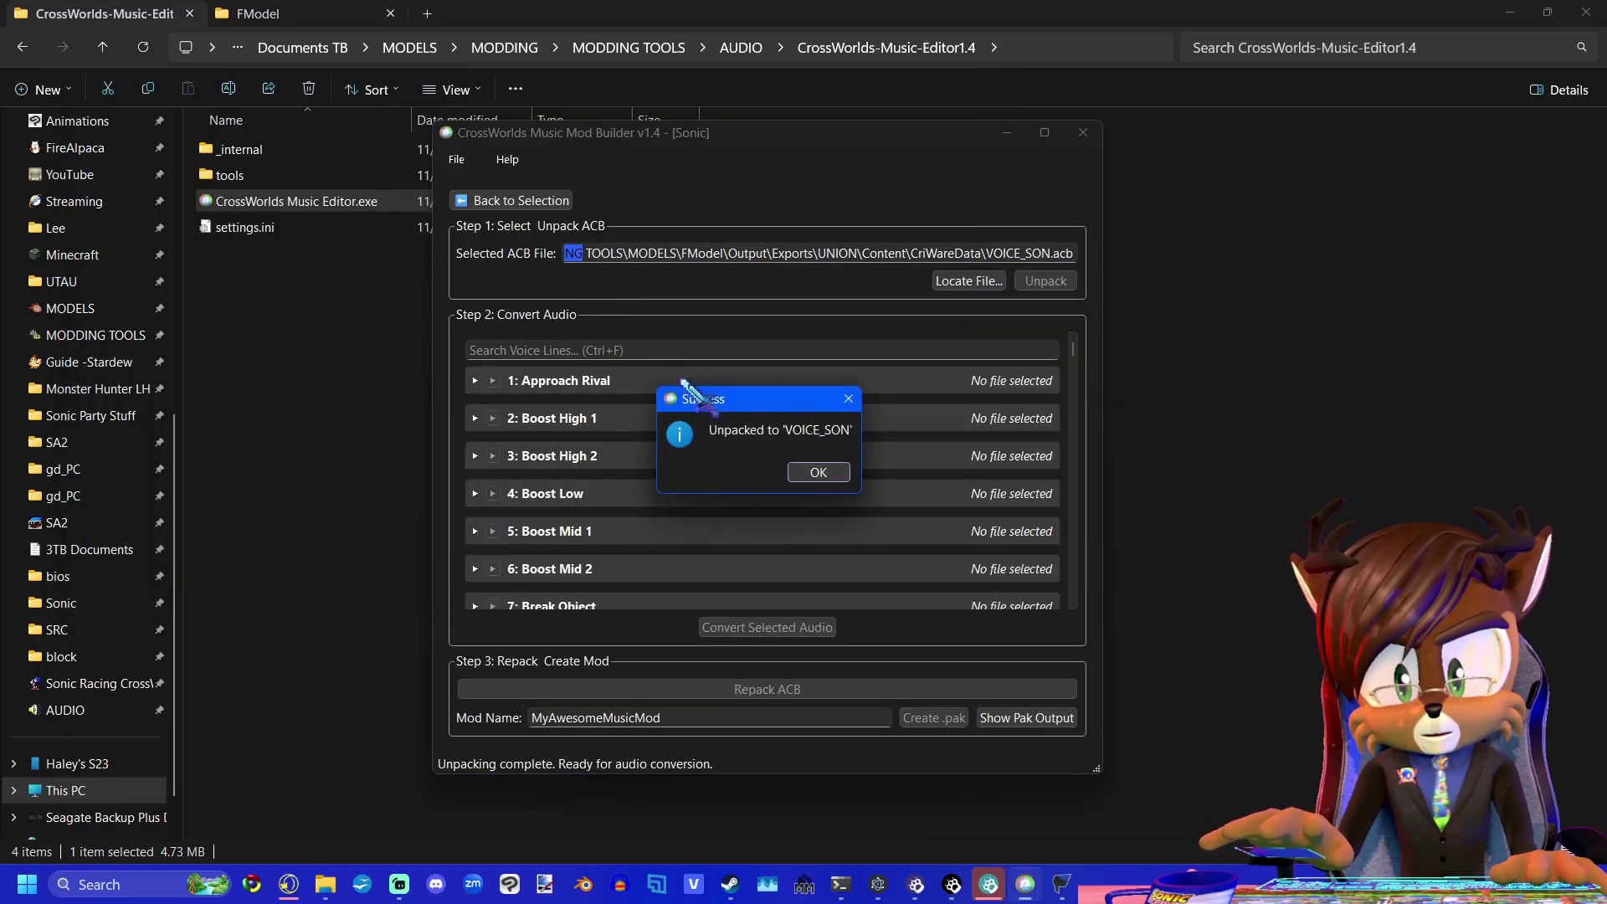
click(824, 473)
scroll(682, 456, down, 5)
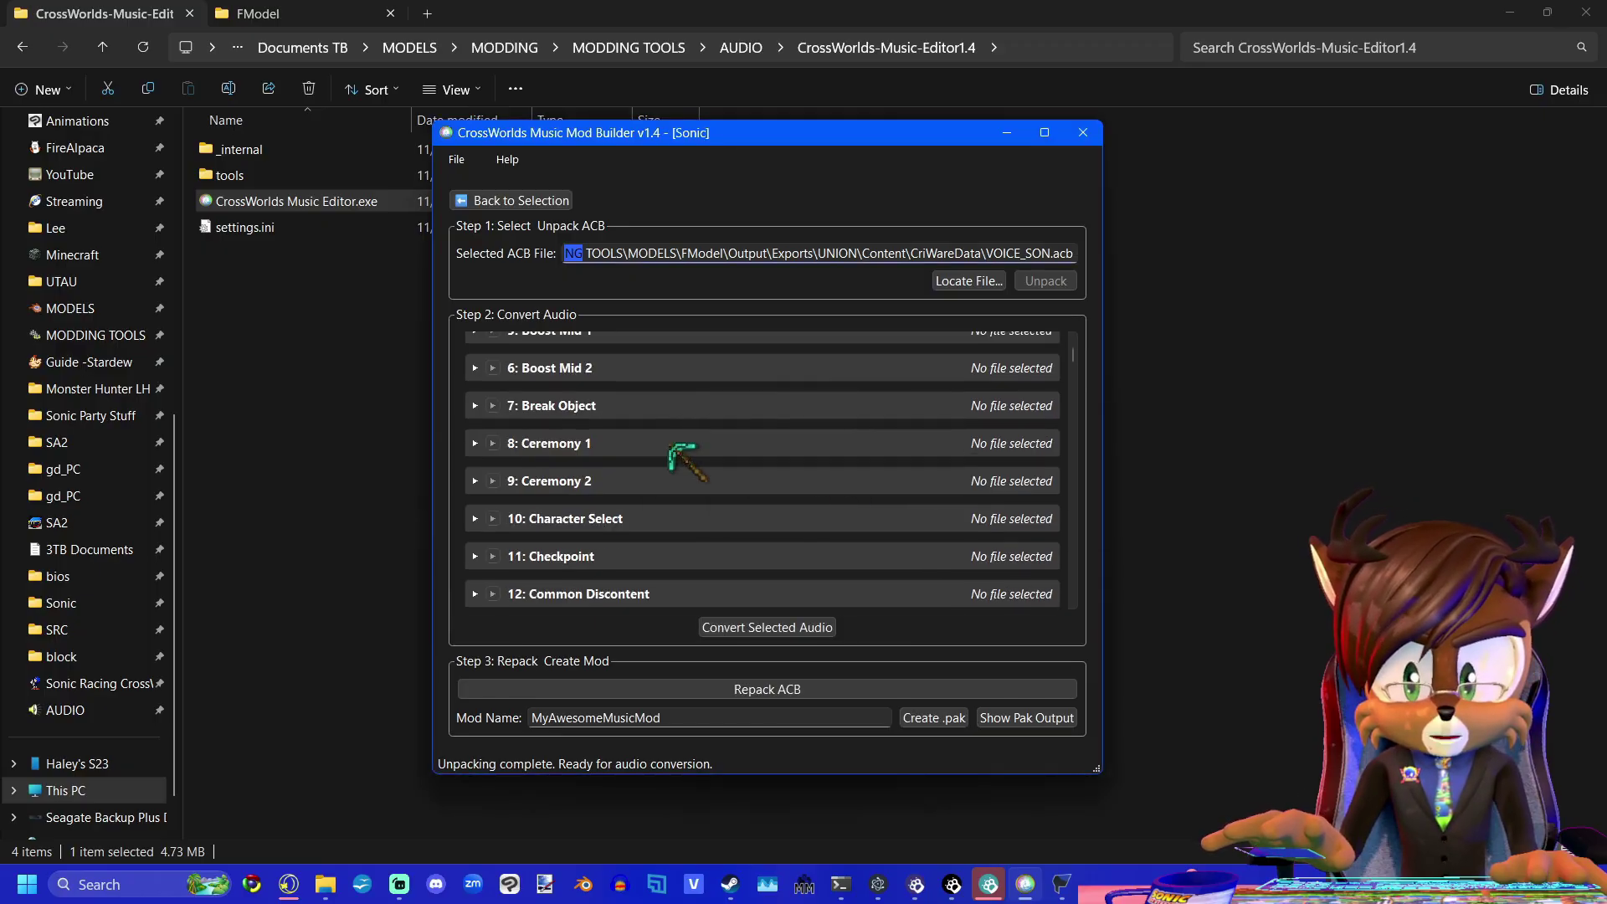
scroll(682, 456, up, 6)
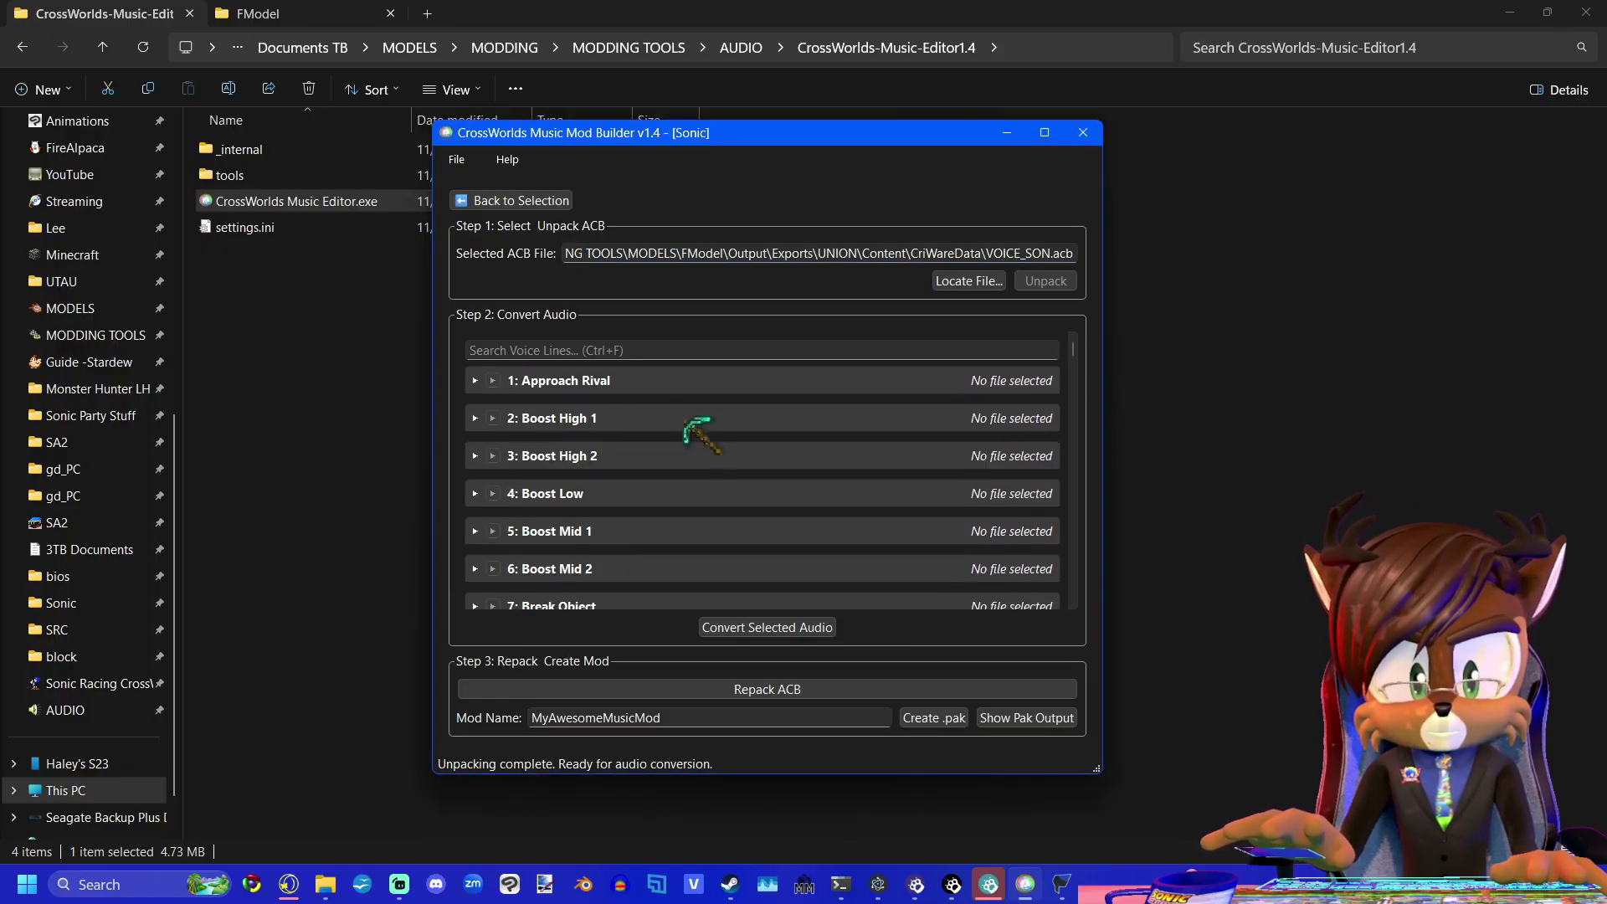
click(501, 204)
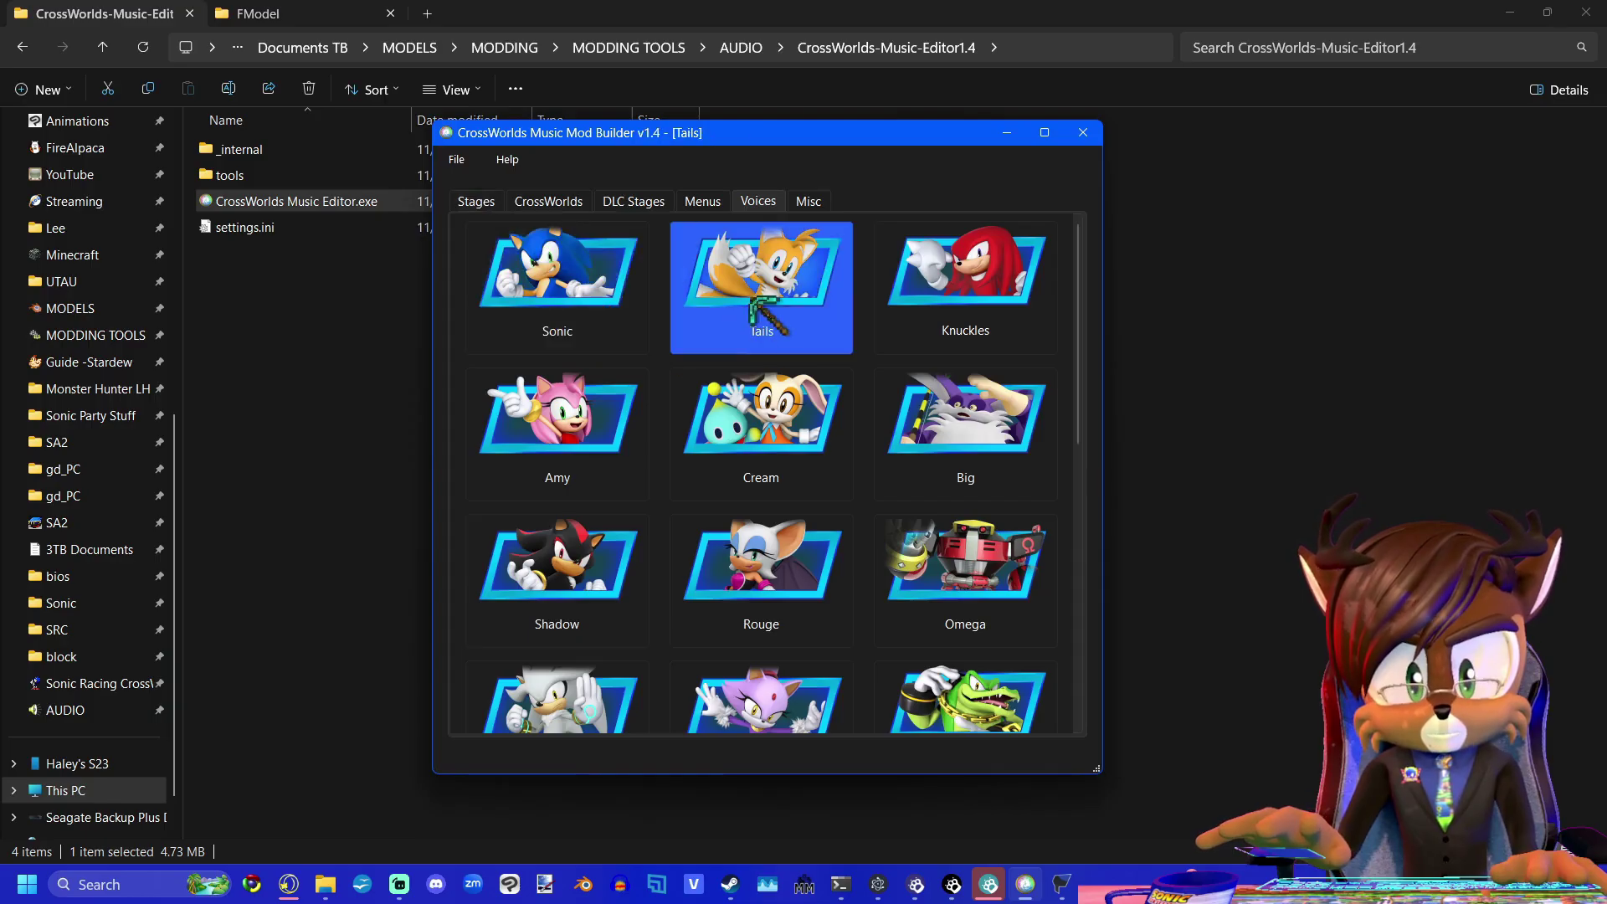
Unpack Tails's VOICE_TAI voice bank and scroll through its lines.
click(758, 306)
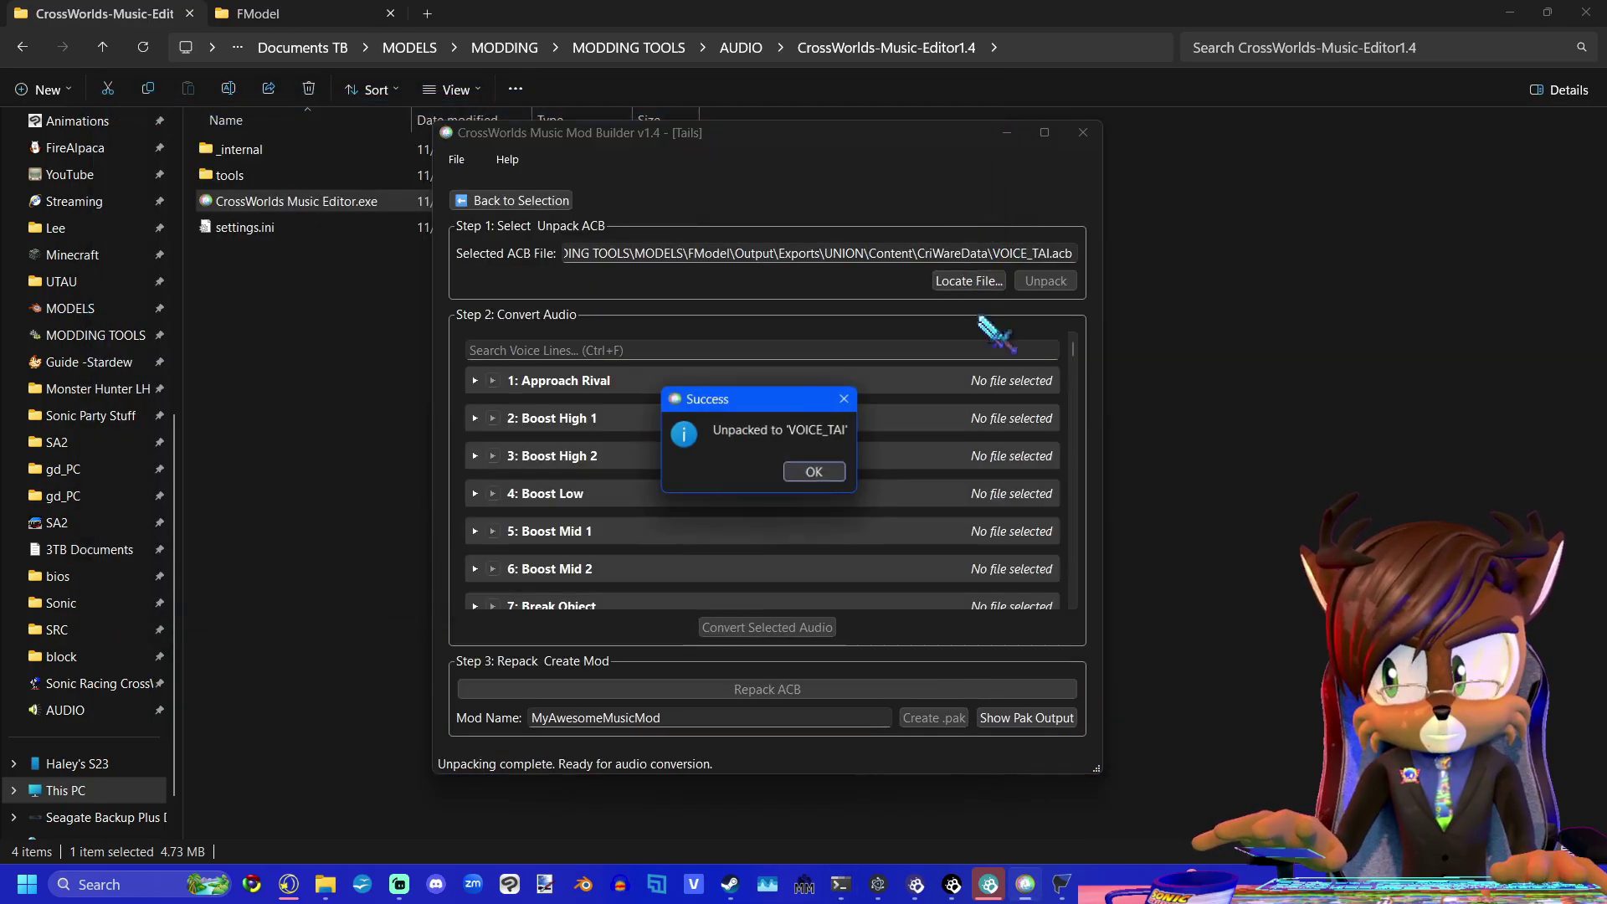
click(814, 472)
scroll(803, 478, down, 10)
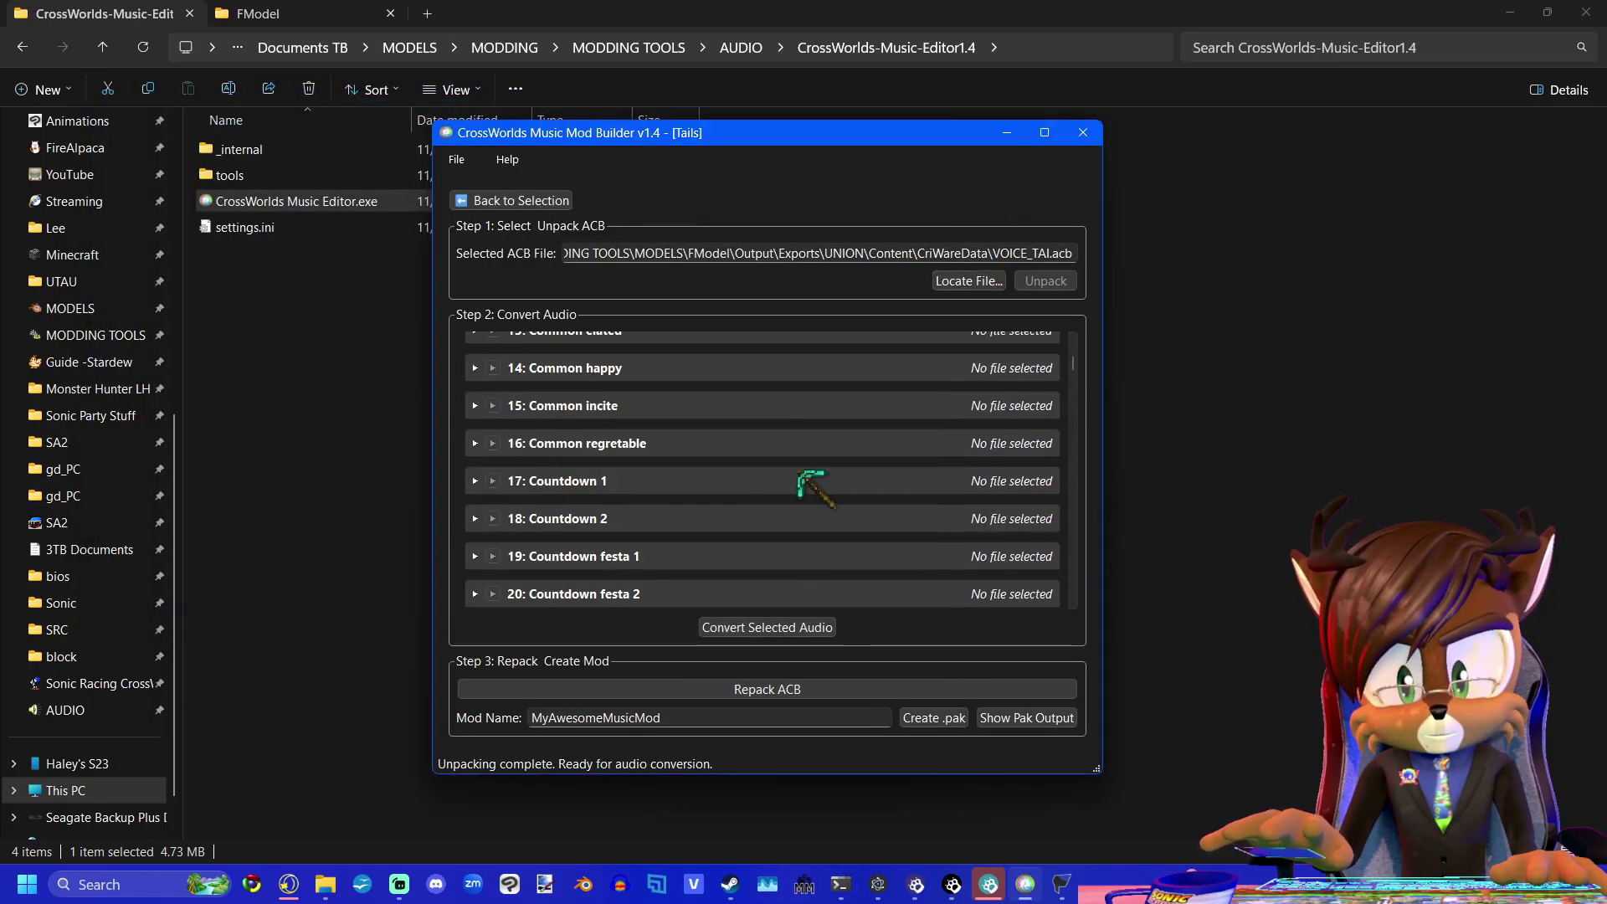
scroll(804, 477, down, 4)
scroll(804, 477, up, 14)
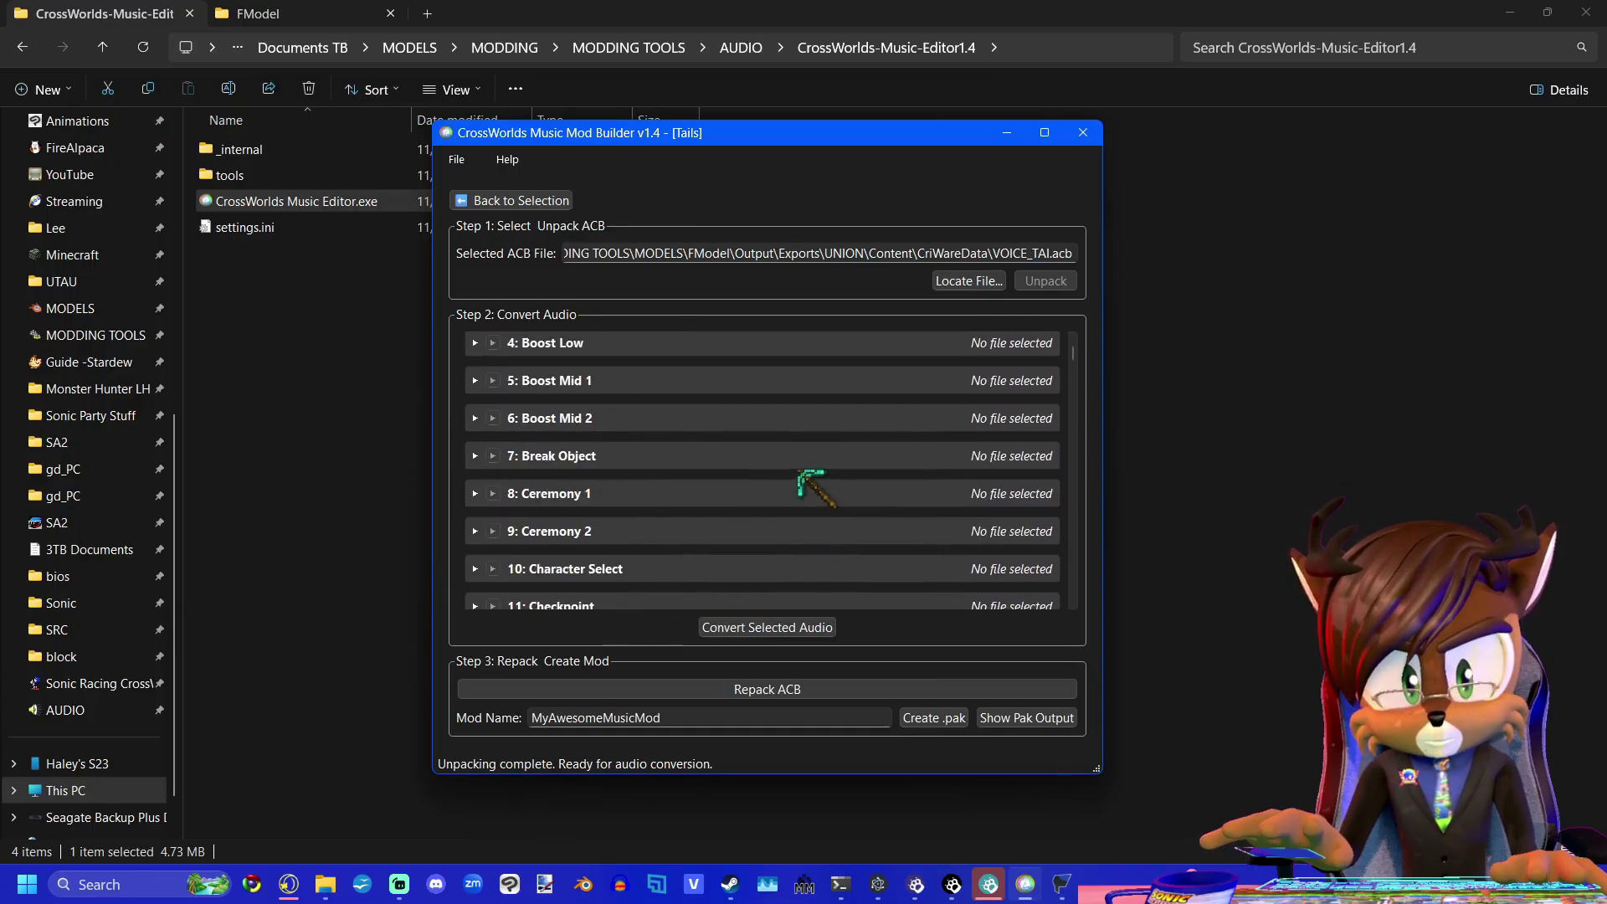
drag(666, 132, 672, 139)
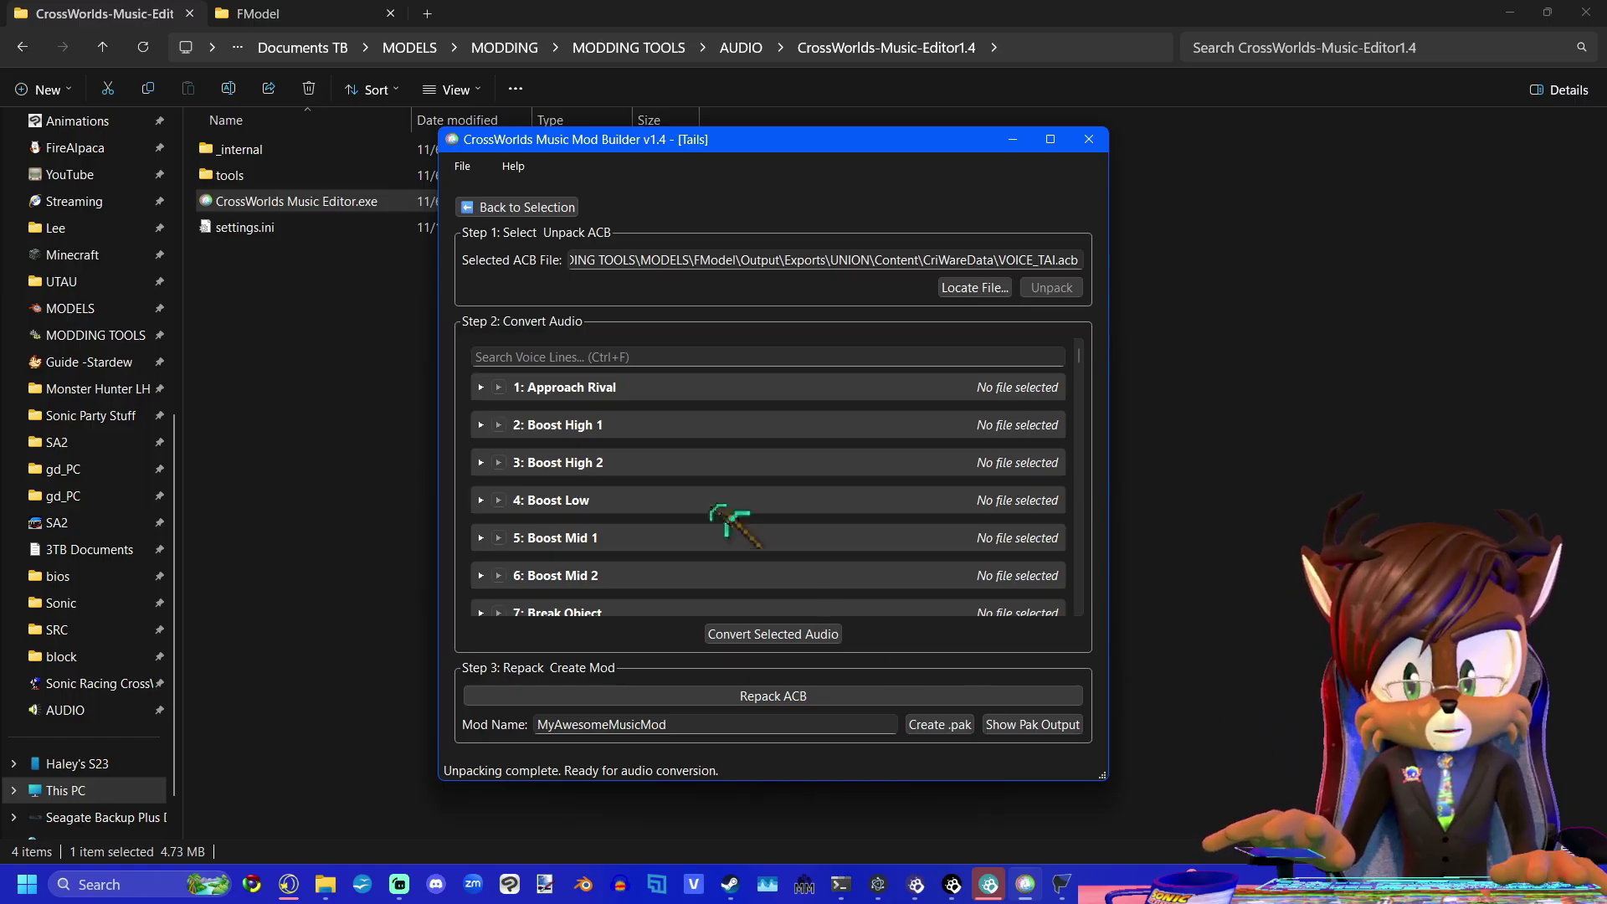
Expand and collapse voice line 49 Fail Item damage 1, then scroll back up.
scroll(703, 502, down, 10)
scroll(695, 502, down, 9)
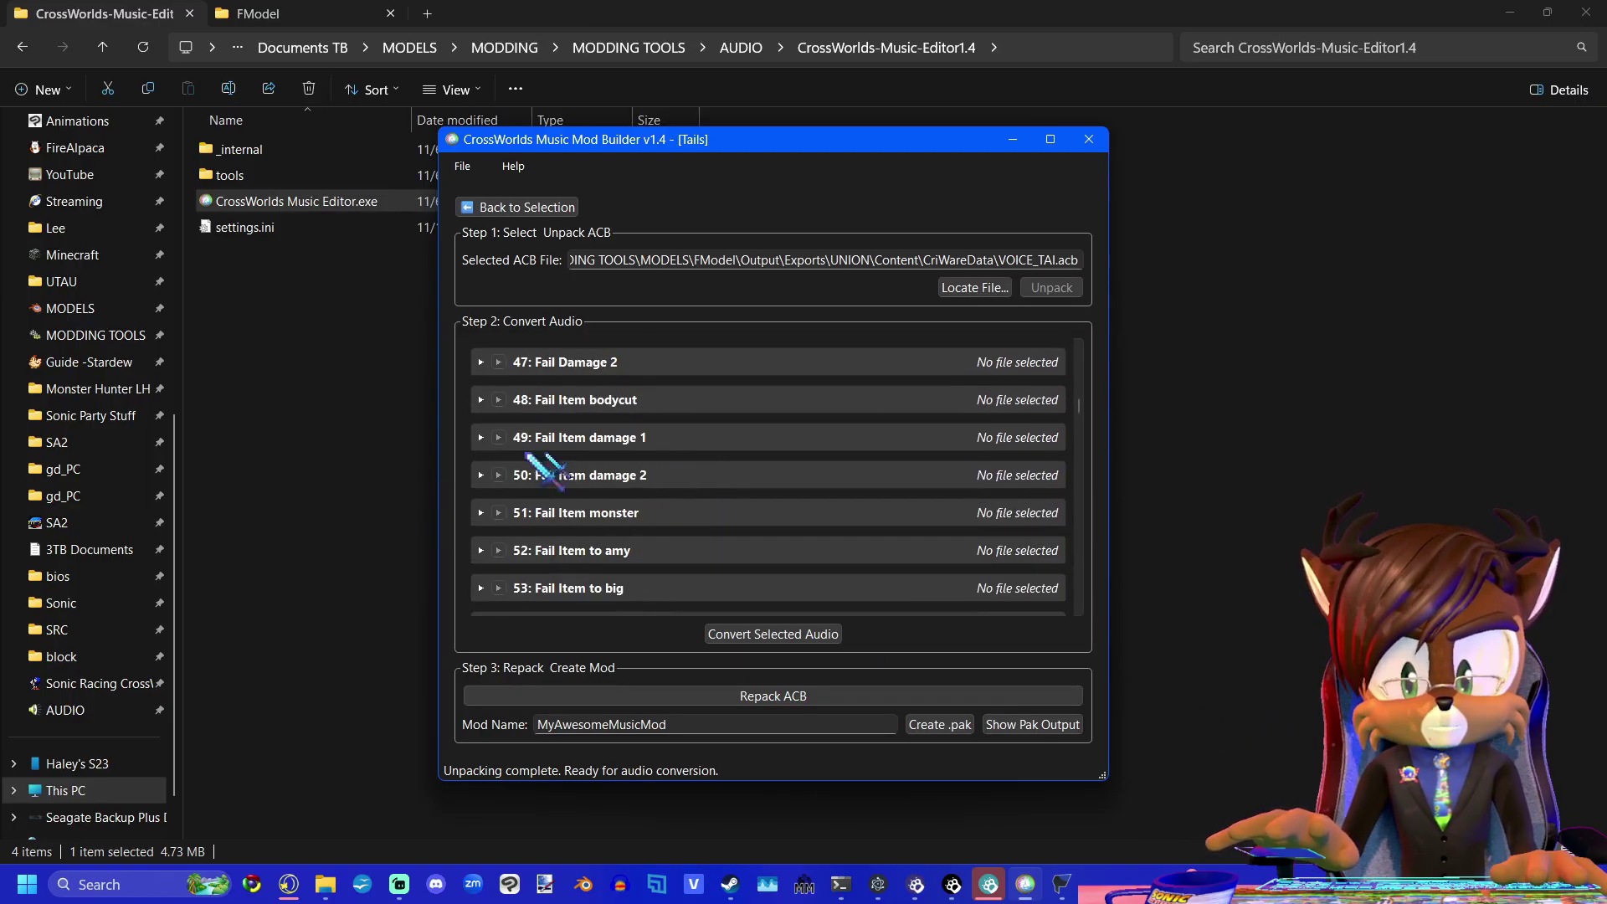
click(484, 439)
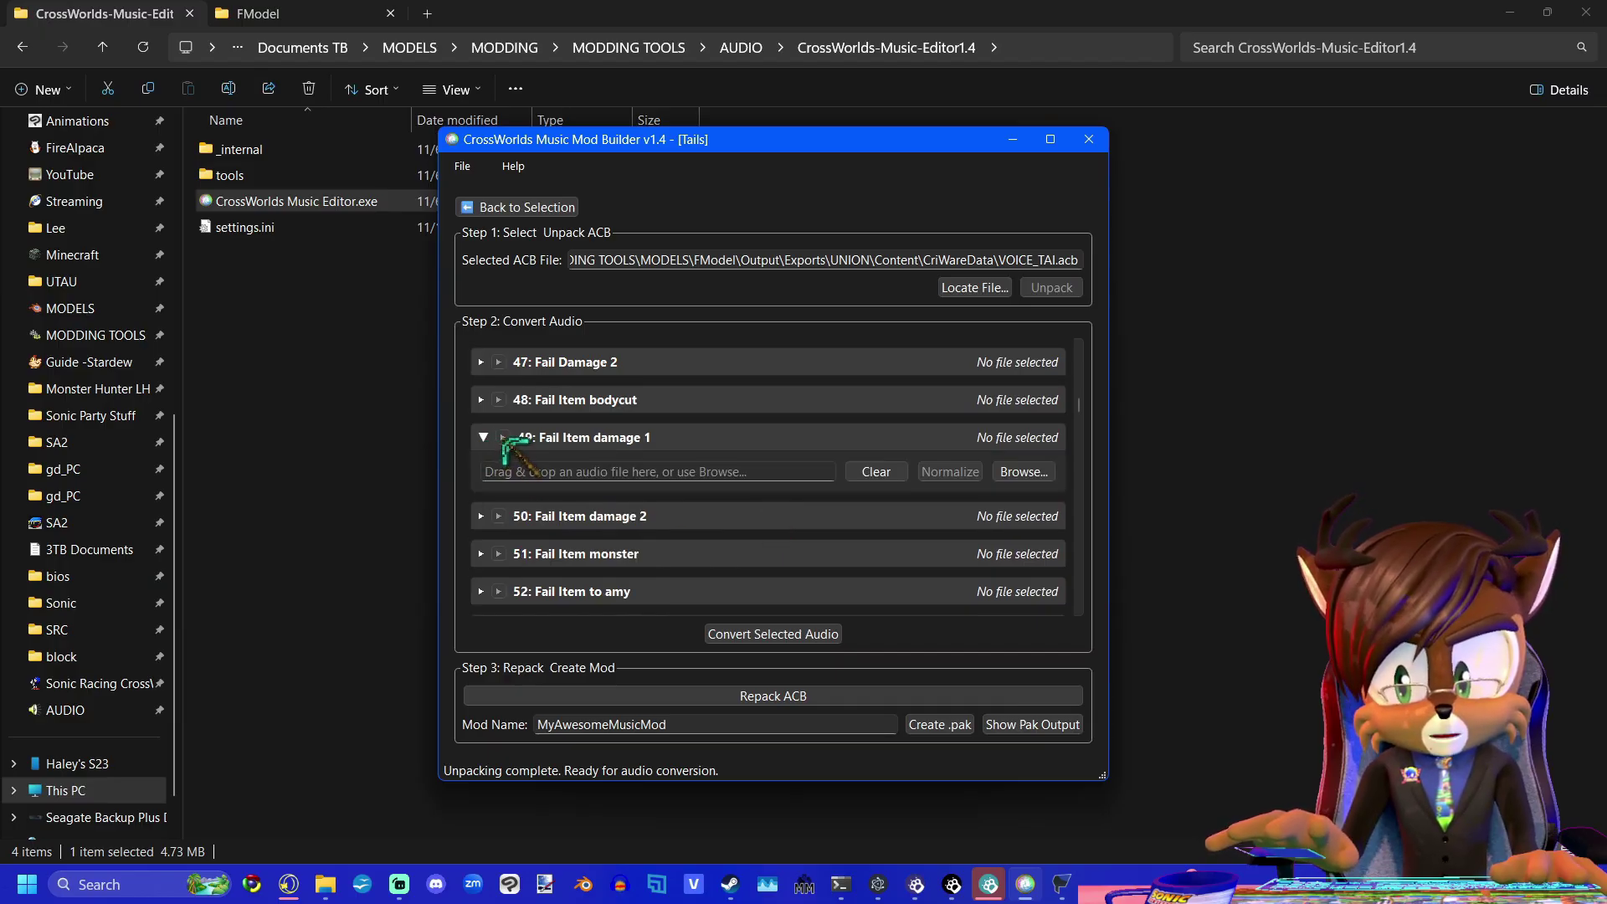
click(505, 441)
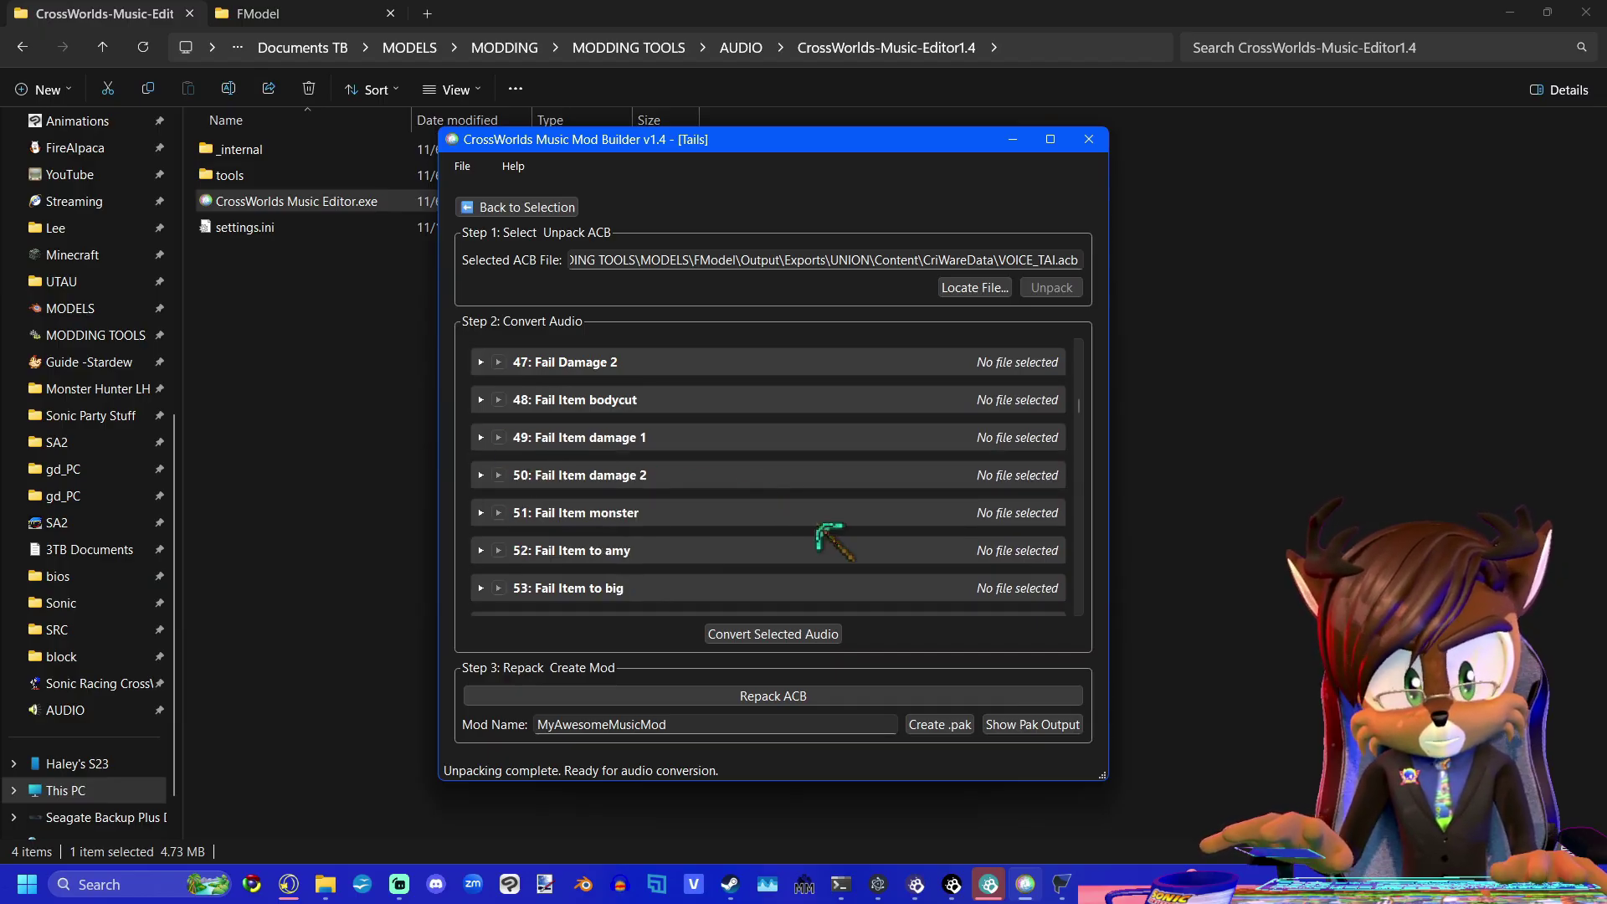
scroll(821, 542, down, 2)
scroll(824, 552, up, 20)
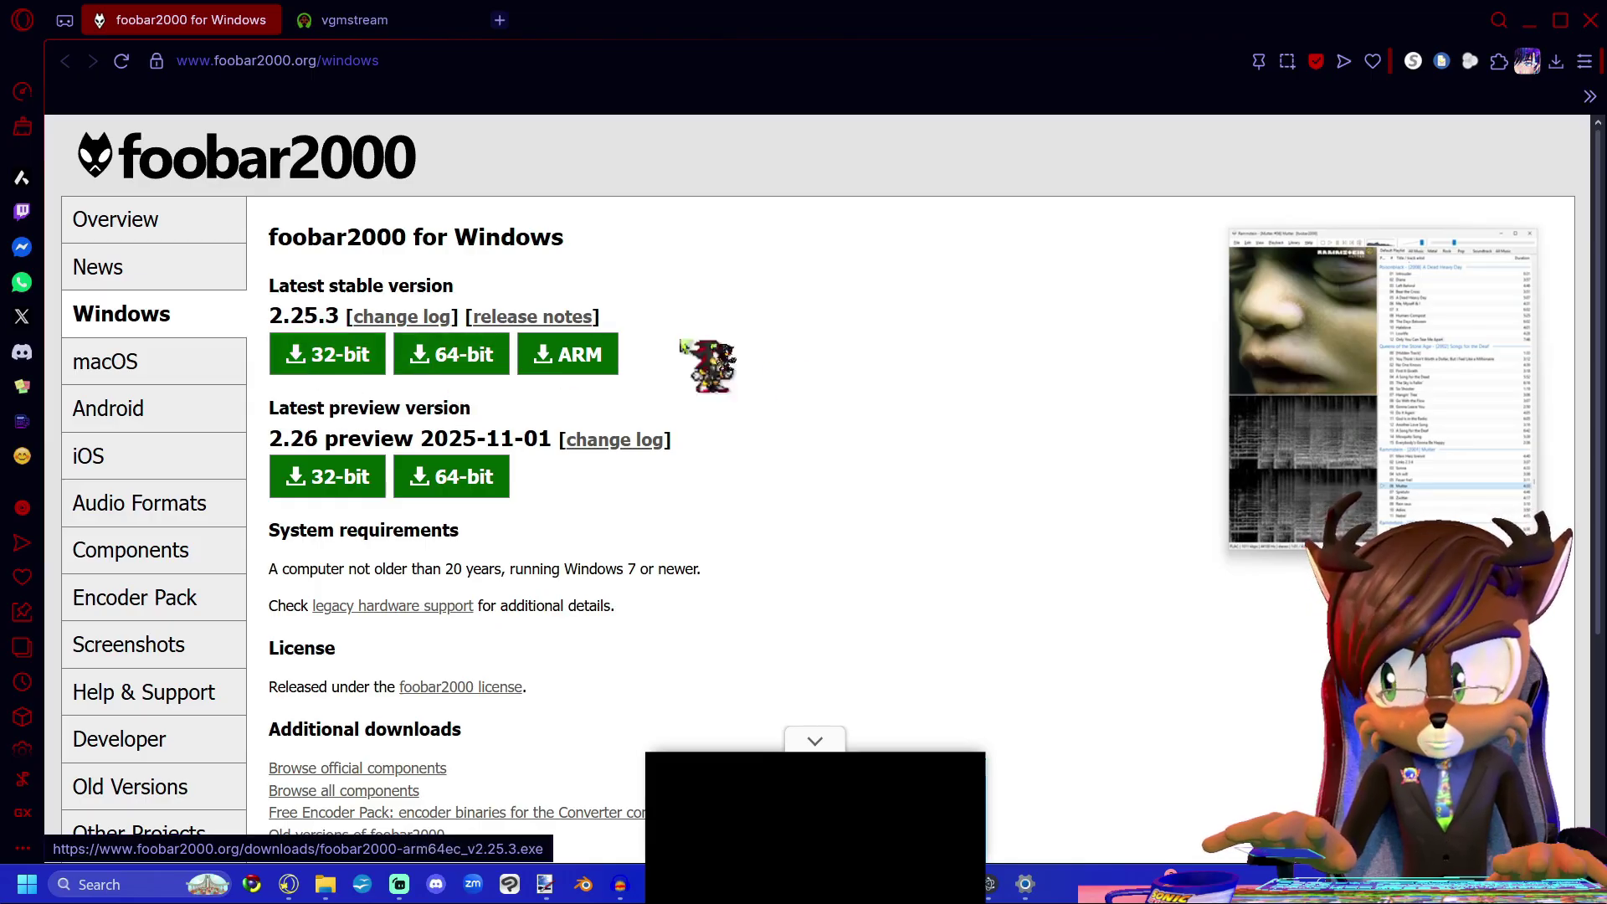
Download the 64-bit foobar2000 installer and the vgmstream foobar2000 component (32/64-bit).
click(466, 373)
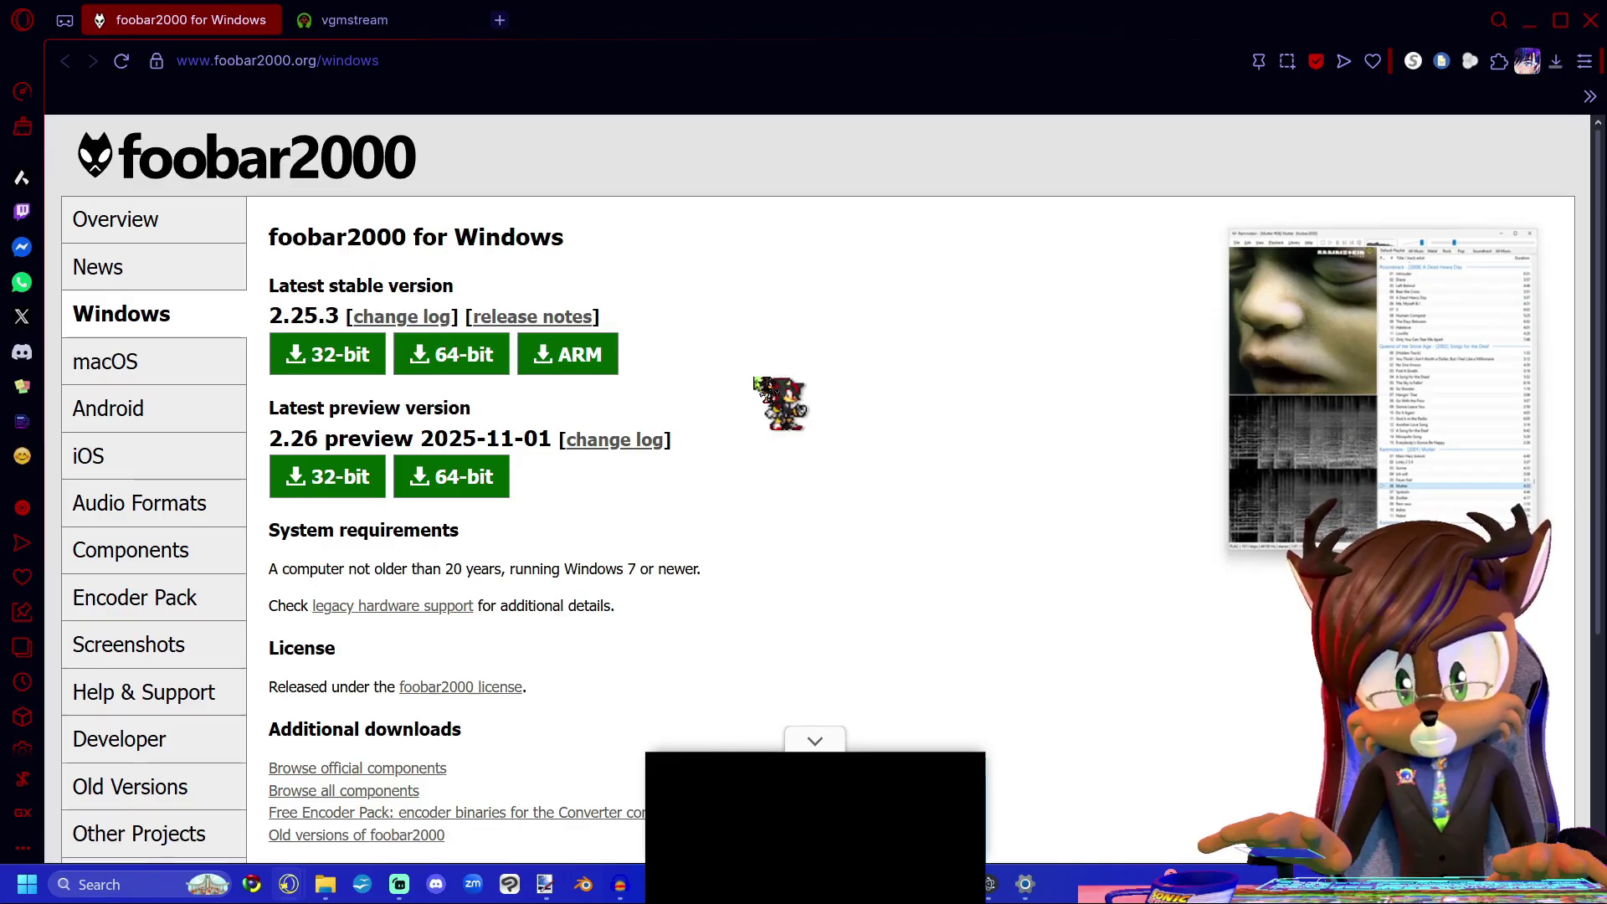
key(Return)
key(ctrl+Tab)
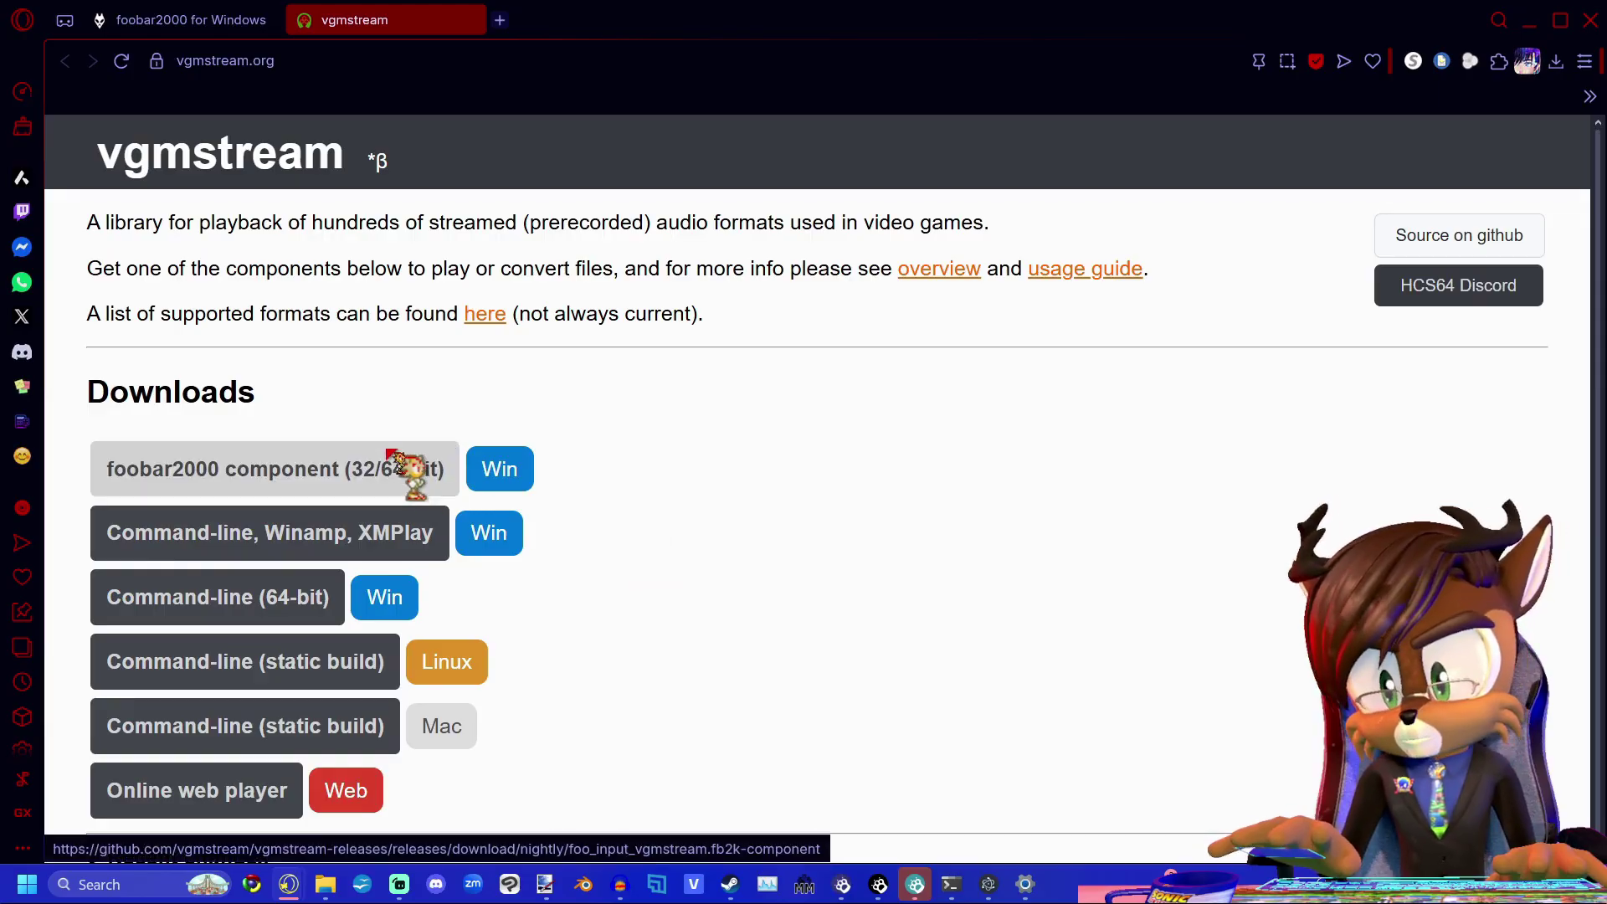
click(309, 452)
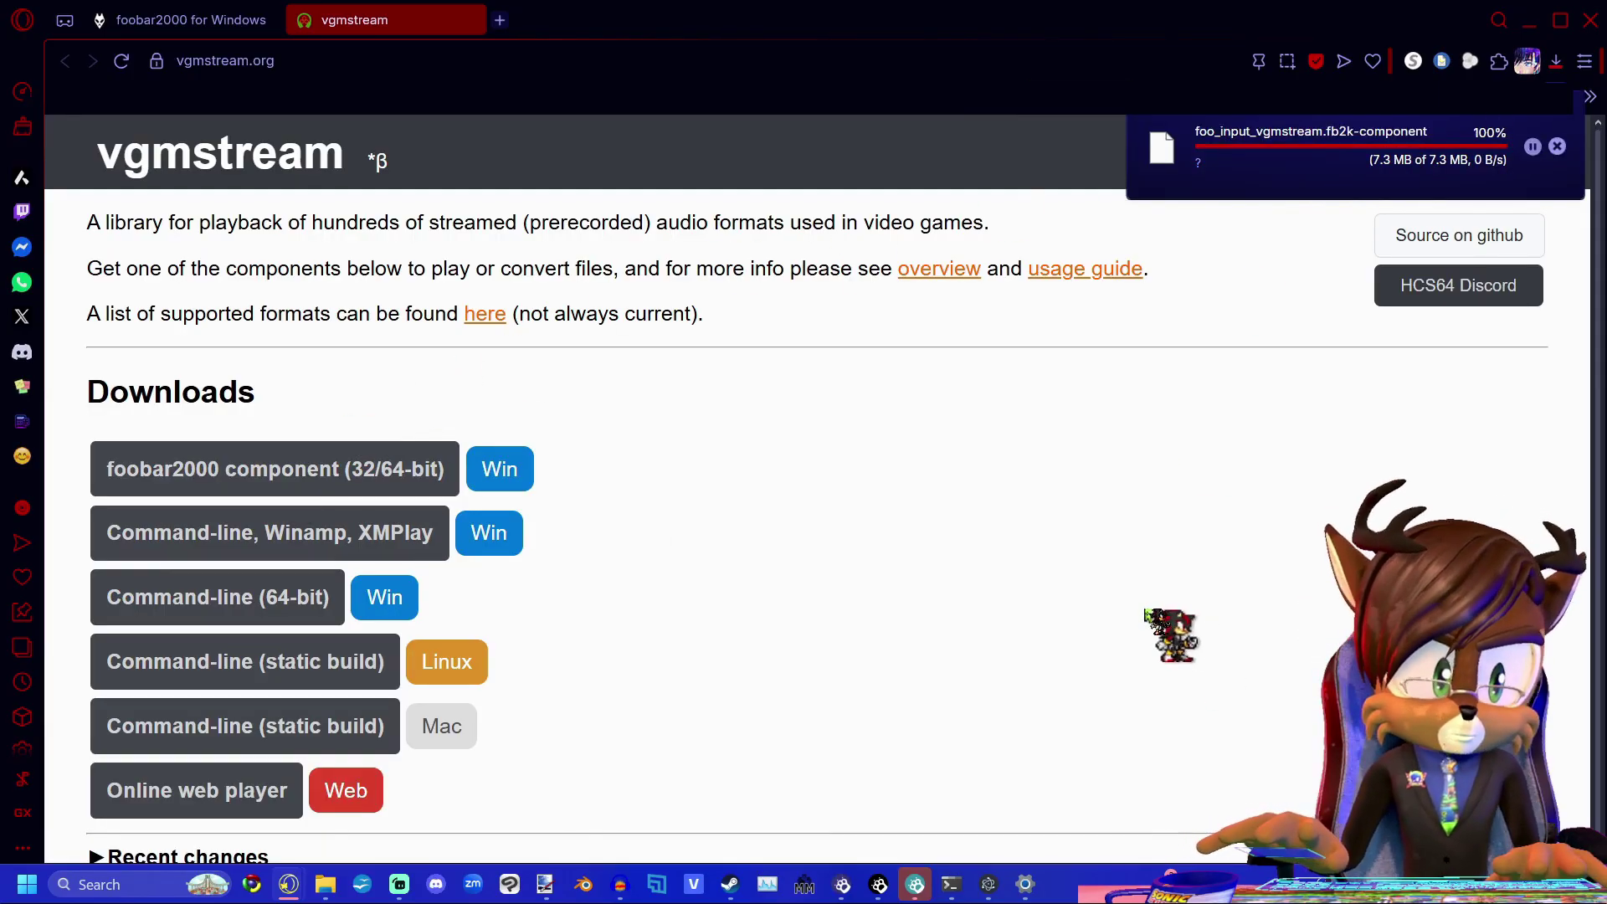
Hide the browser and launch foobar2000 from the Start menu.
key(super)
scroll(306, 503, down, 2)
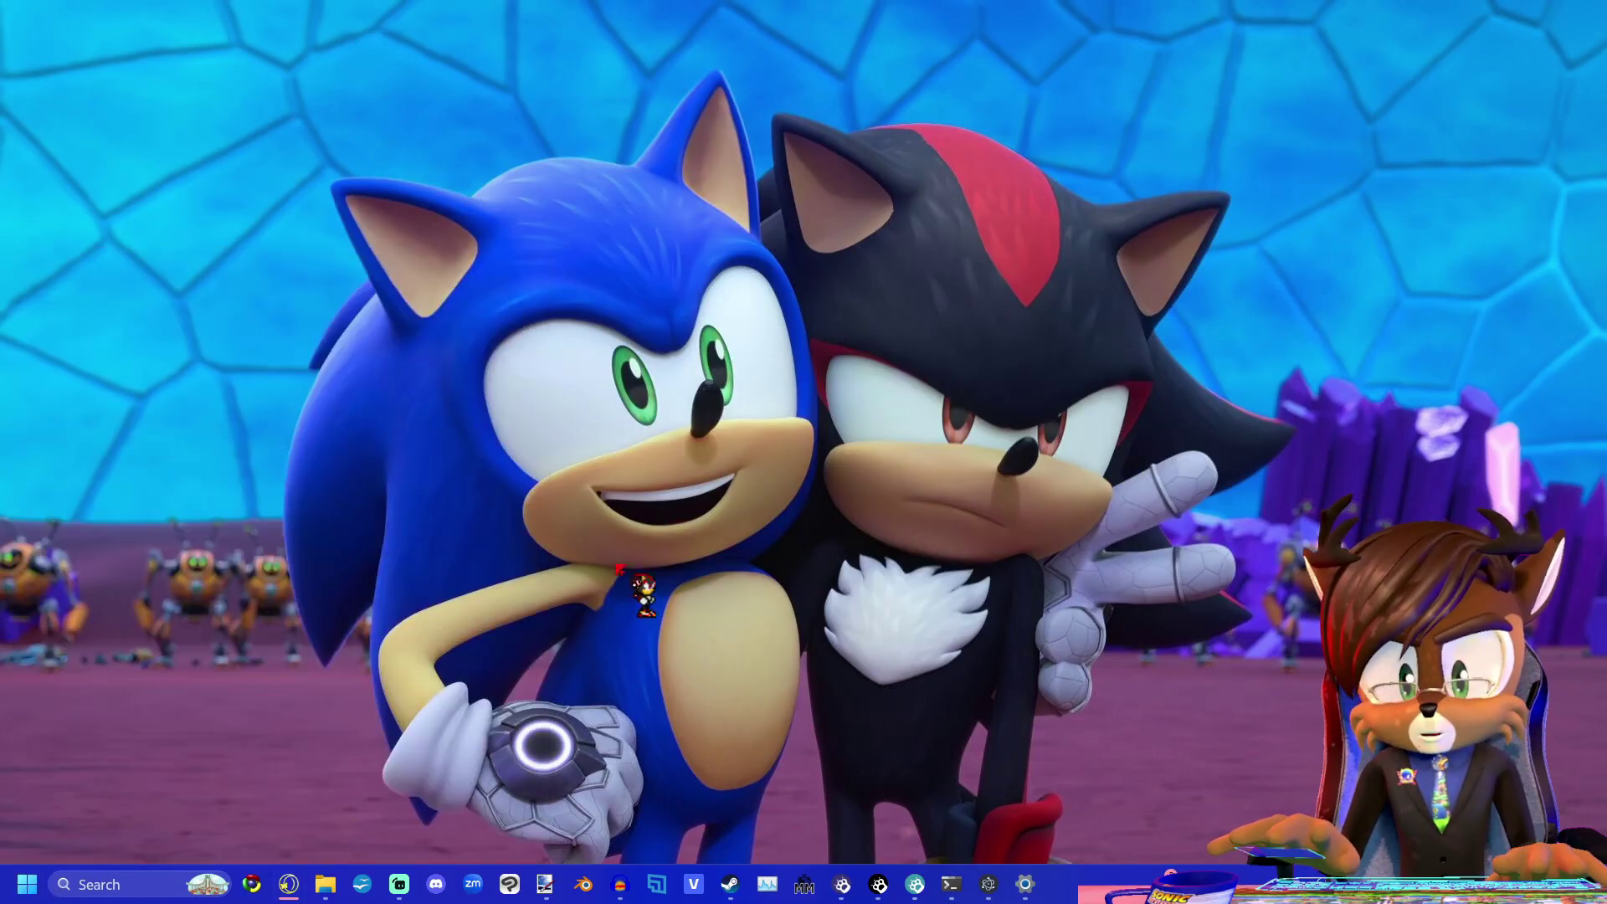
click(707, 619)
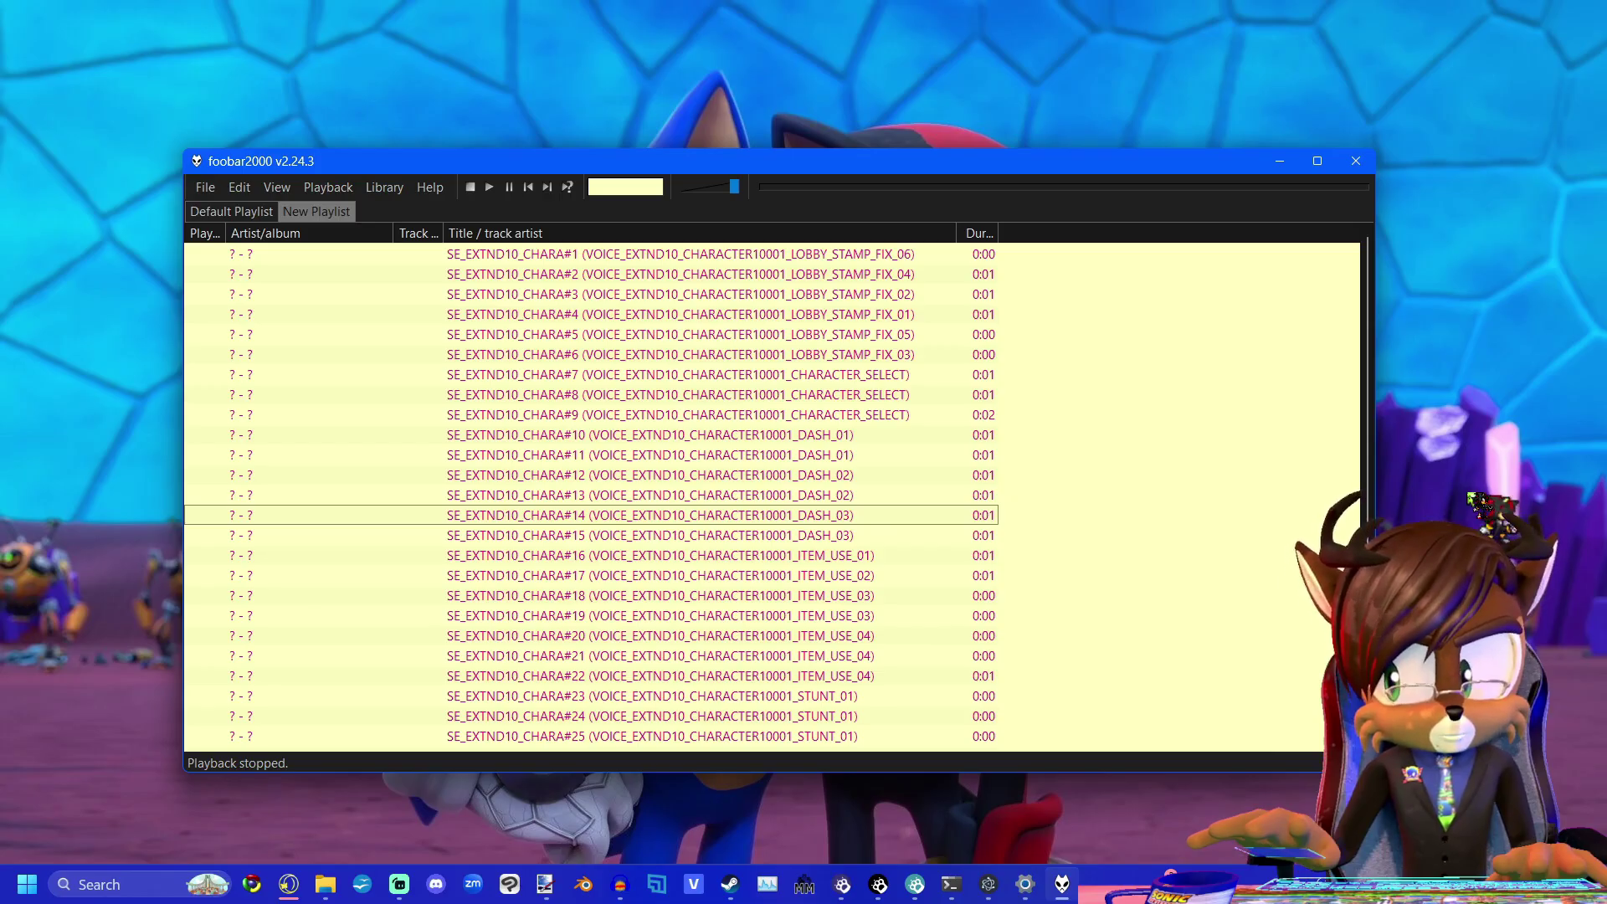
Install foo_input_vgmstream.fb2k-component from Downloads through Preferences > Components.
click(209, 187)
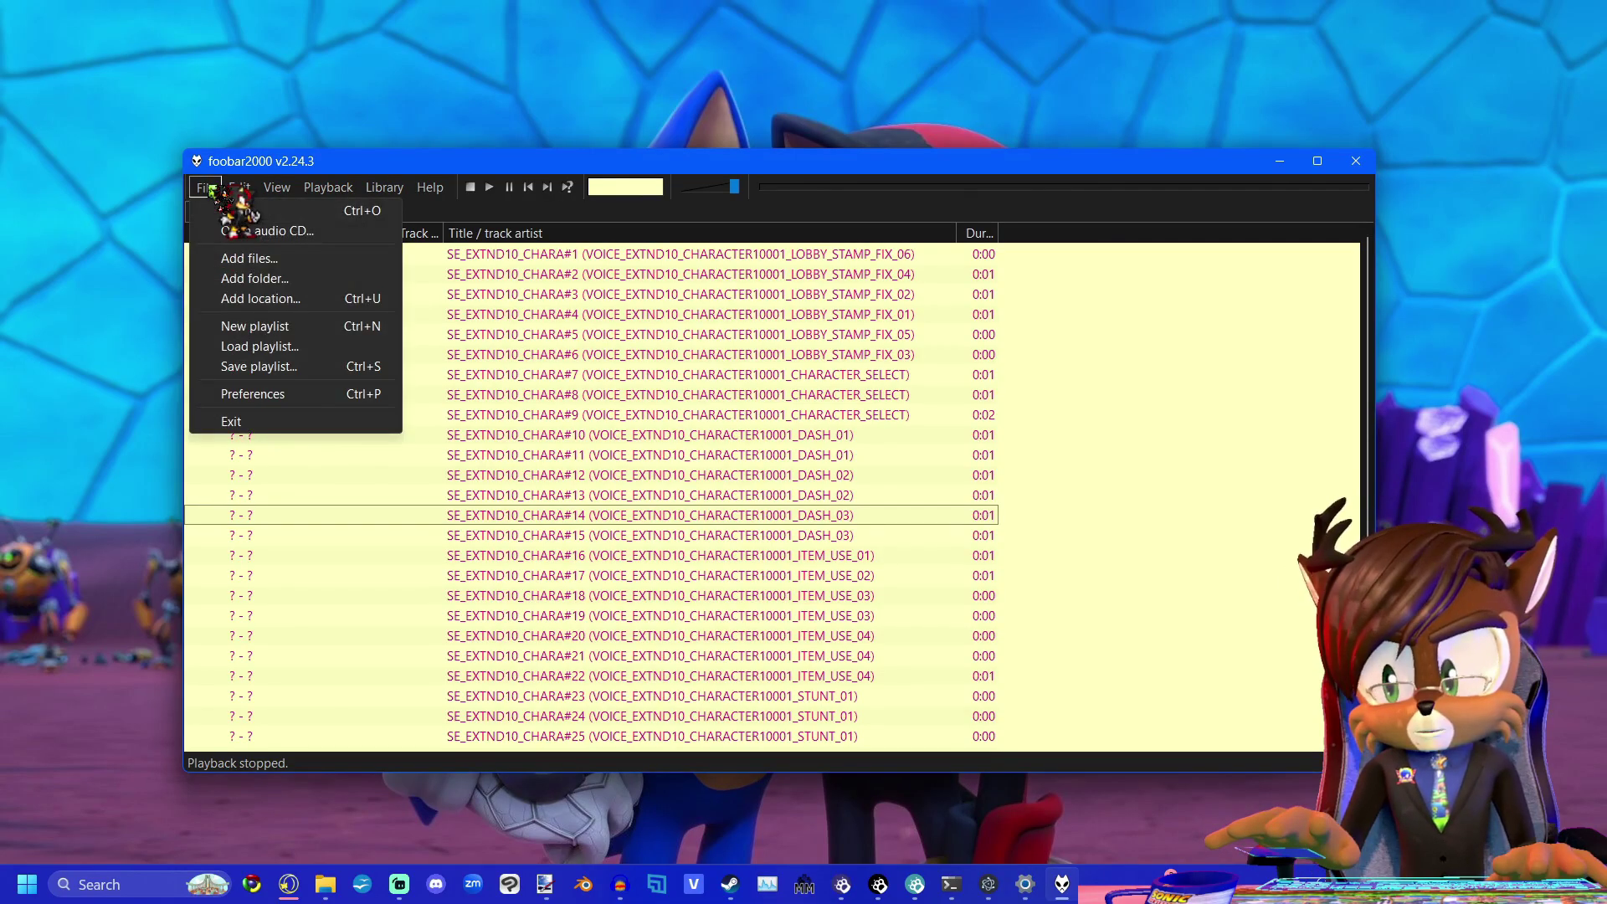
click(251, 394)
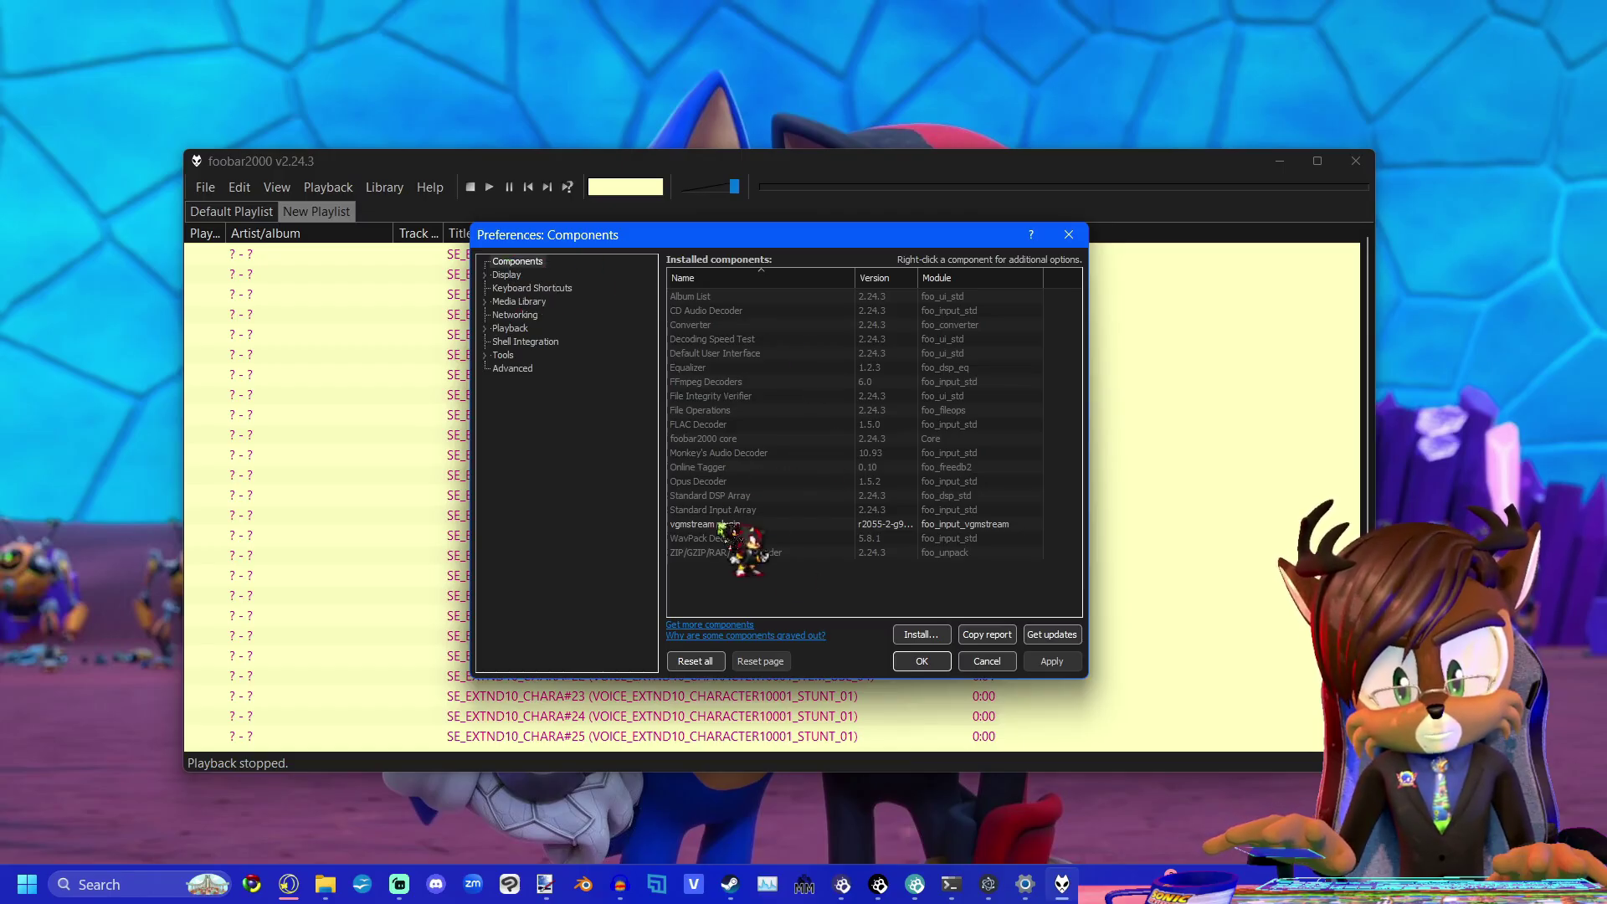
click(923, 636)
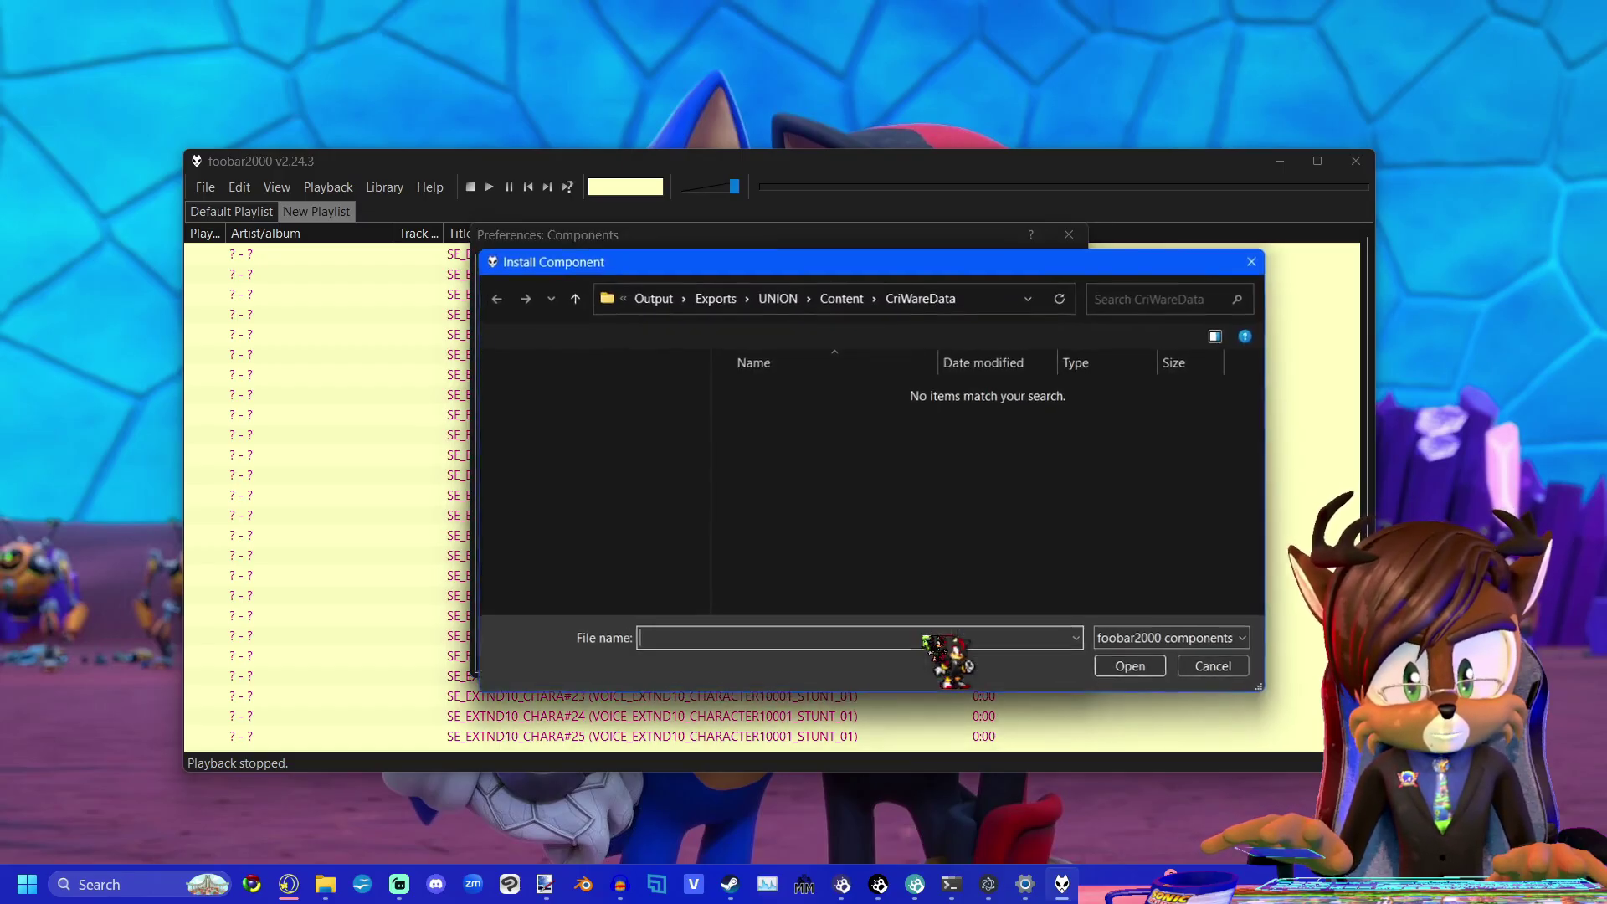
click(620, 482)
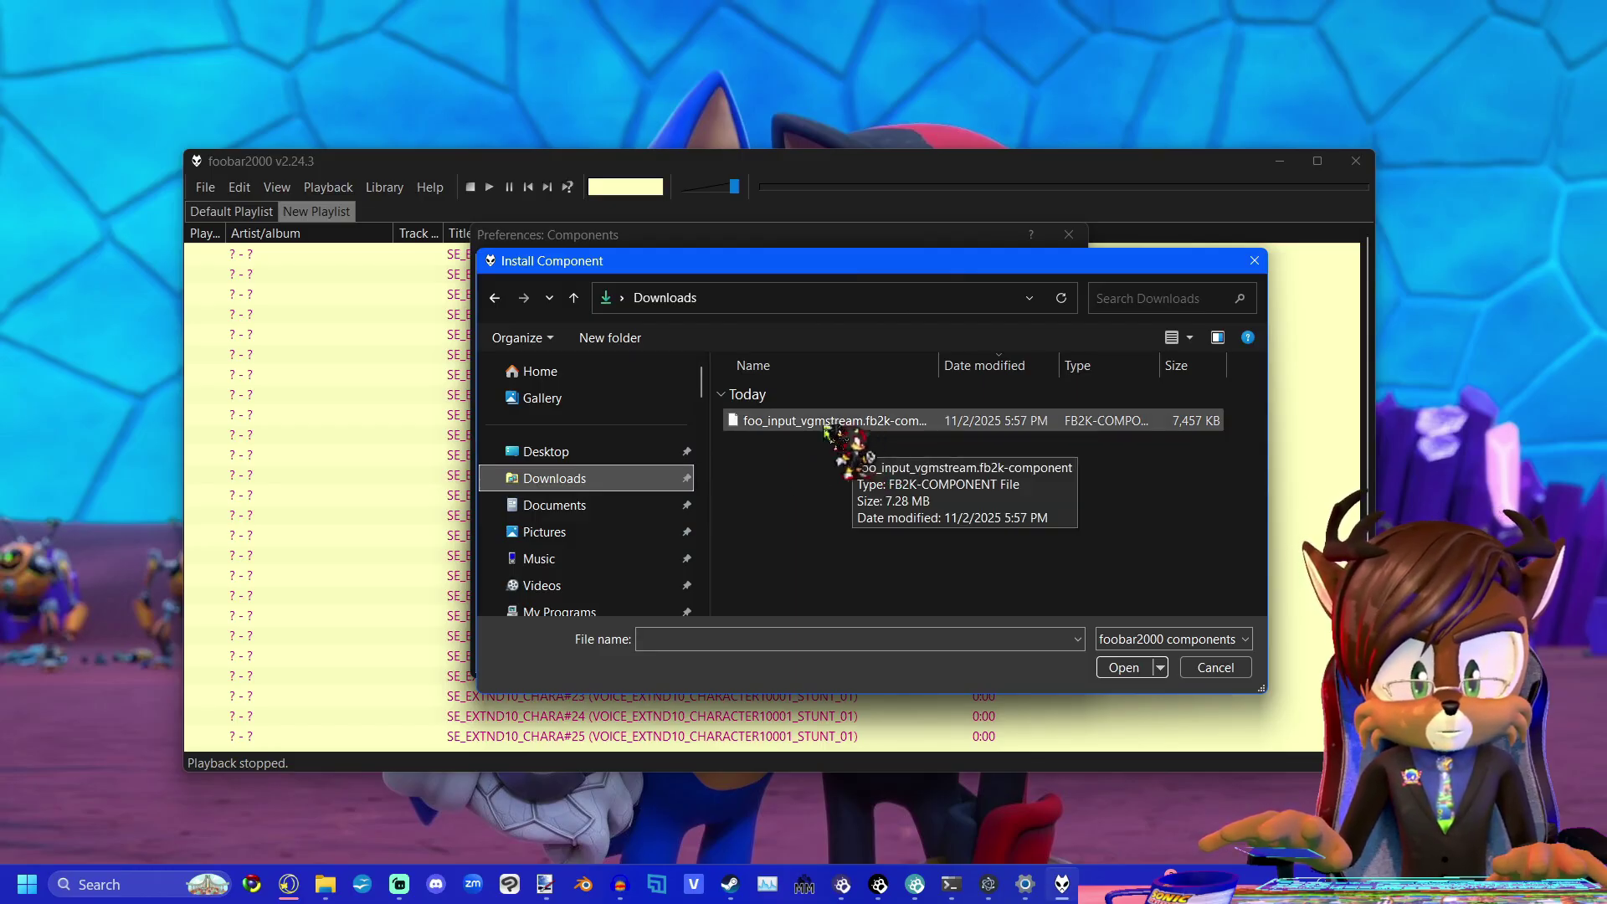
click(1255, 261)
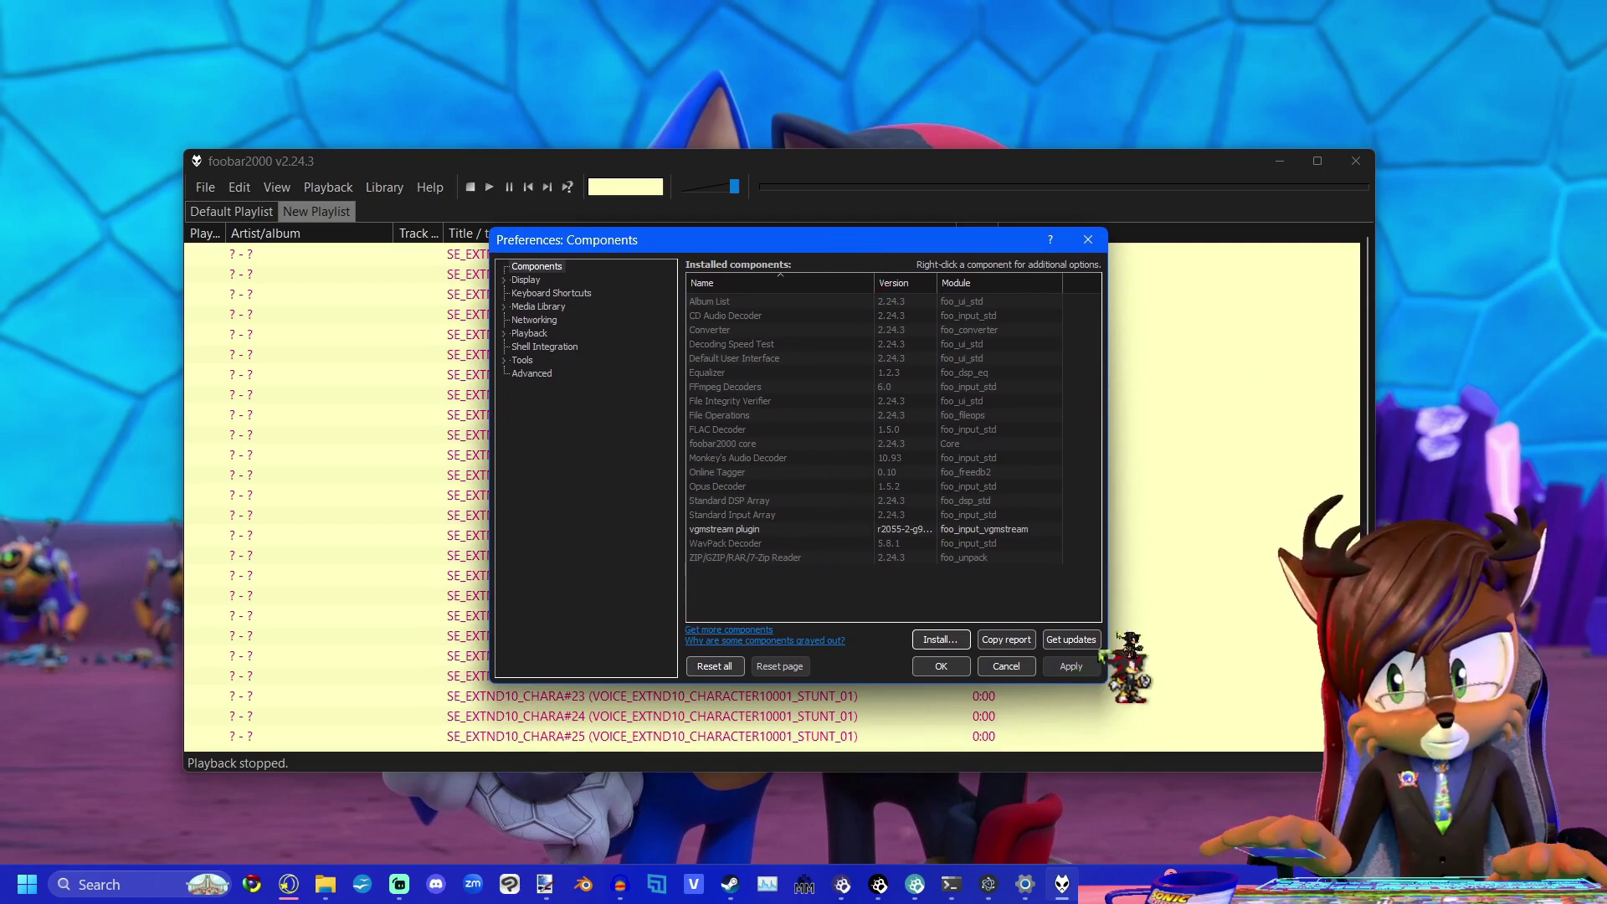
click(1090, 240)
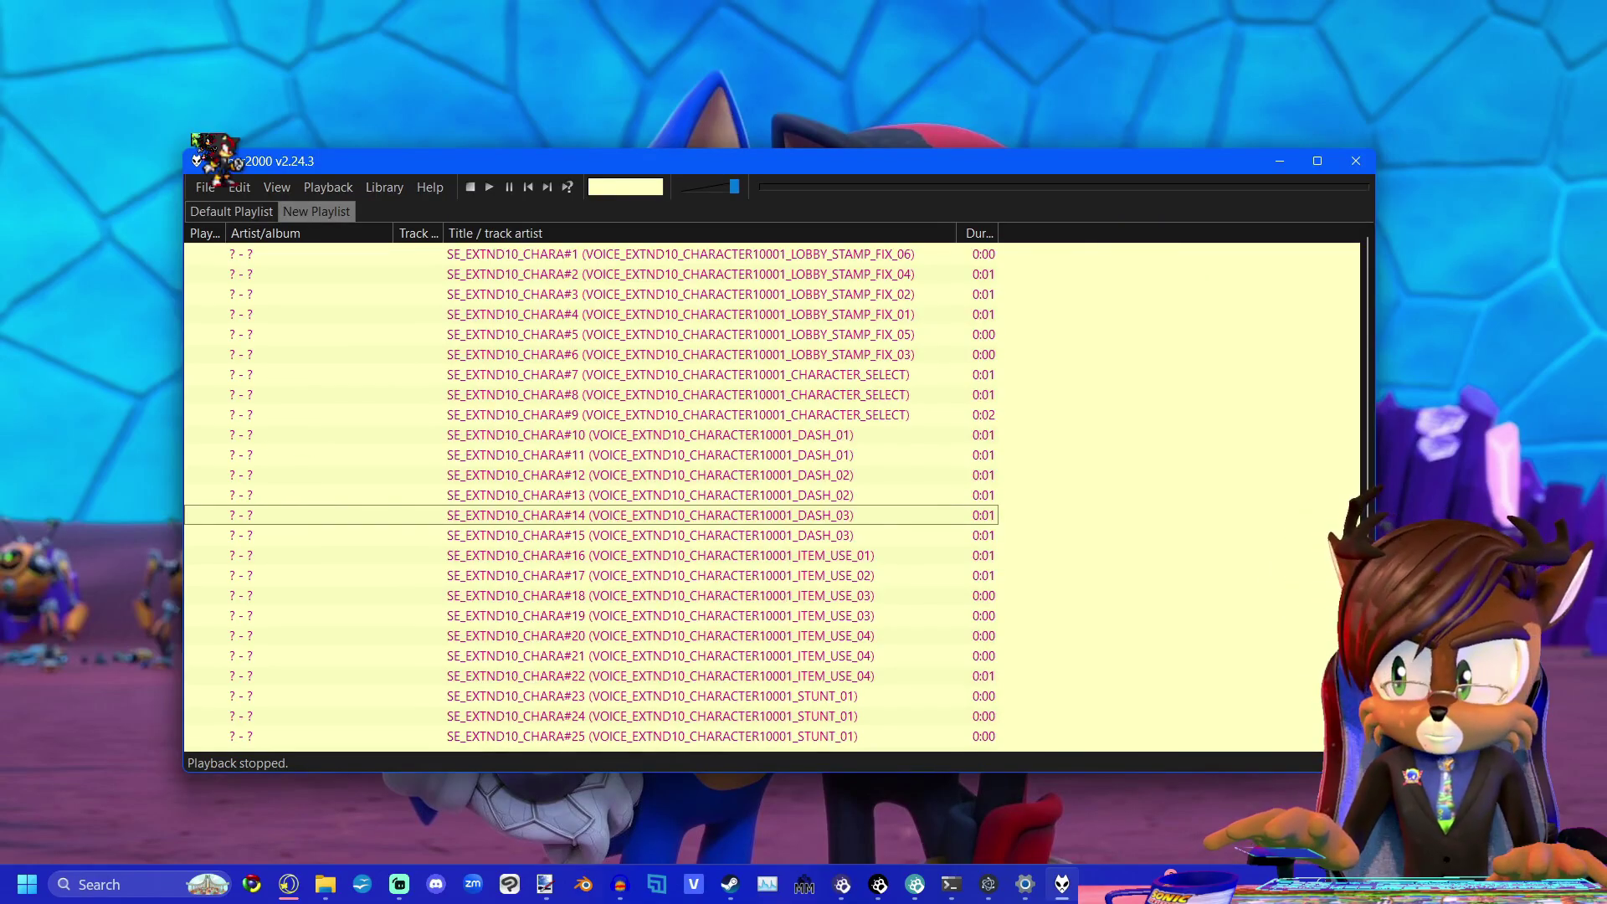
In the Open dialog, browse to FModel\Output\Exports\UNION\Content\CriWareData.
click(205, 186)
click(224, 208)
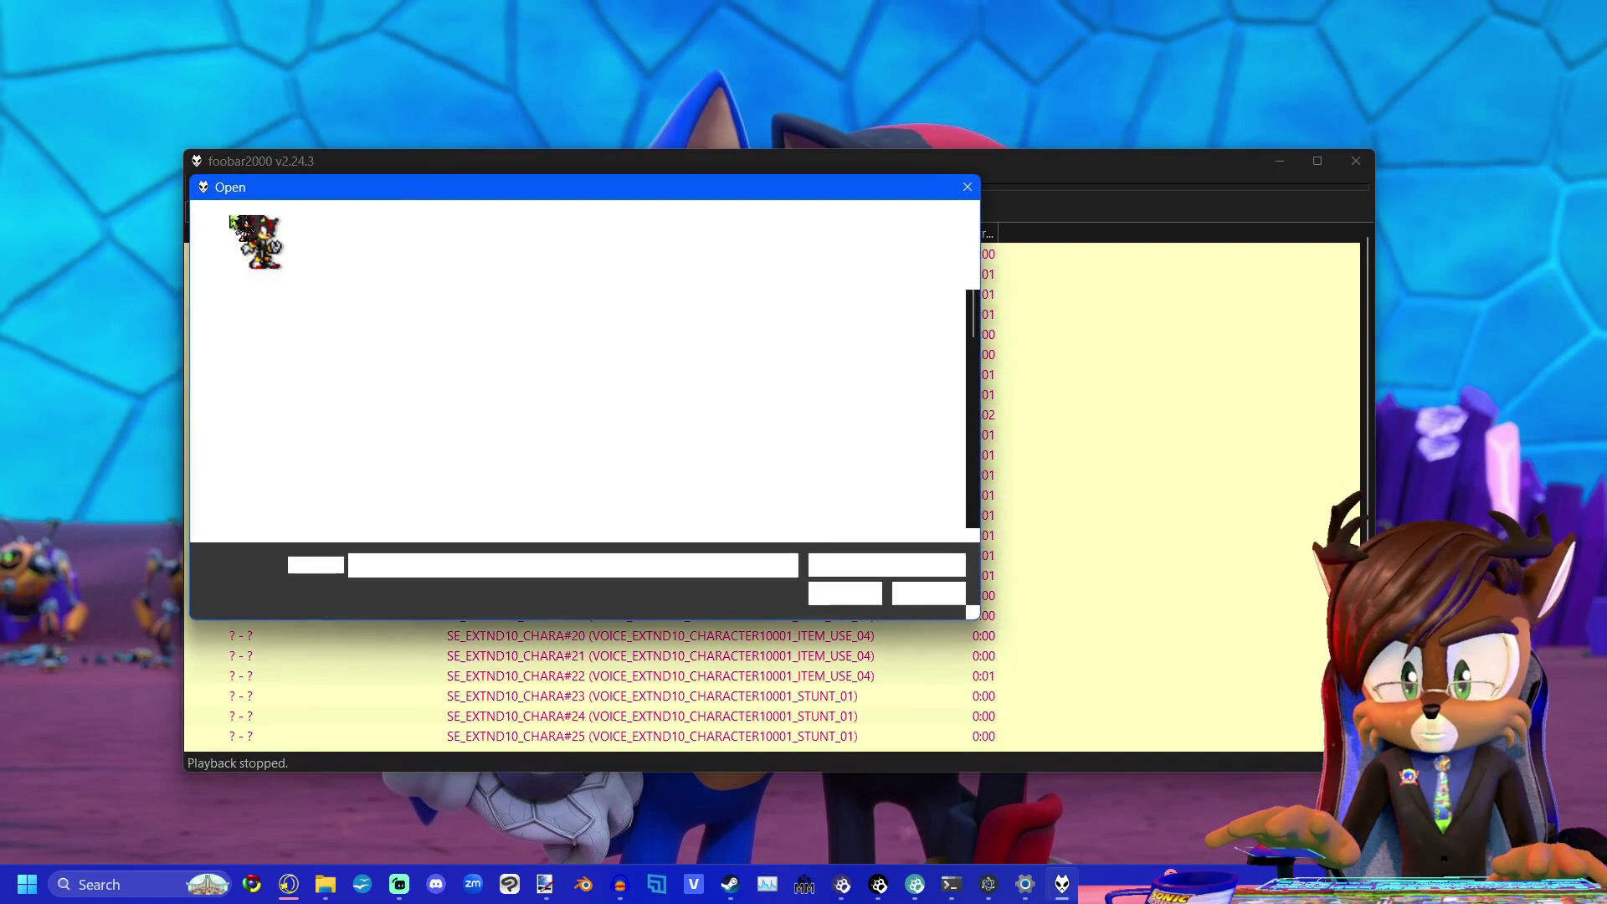
key(alt+Left)
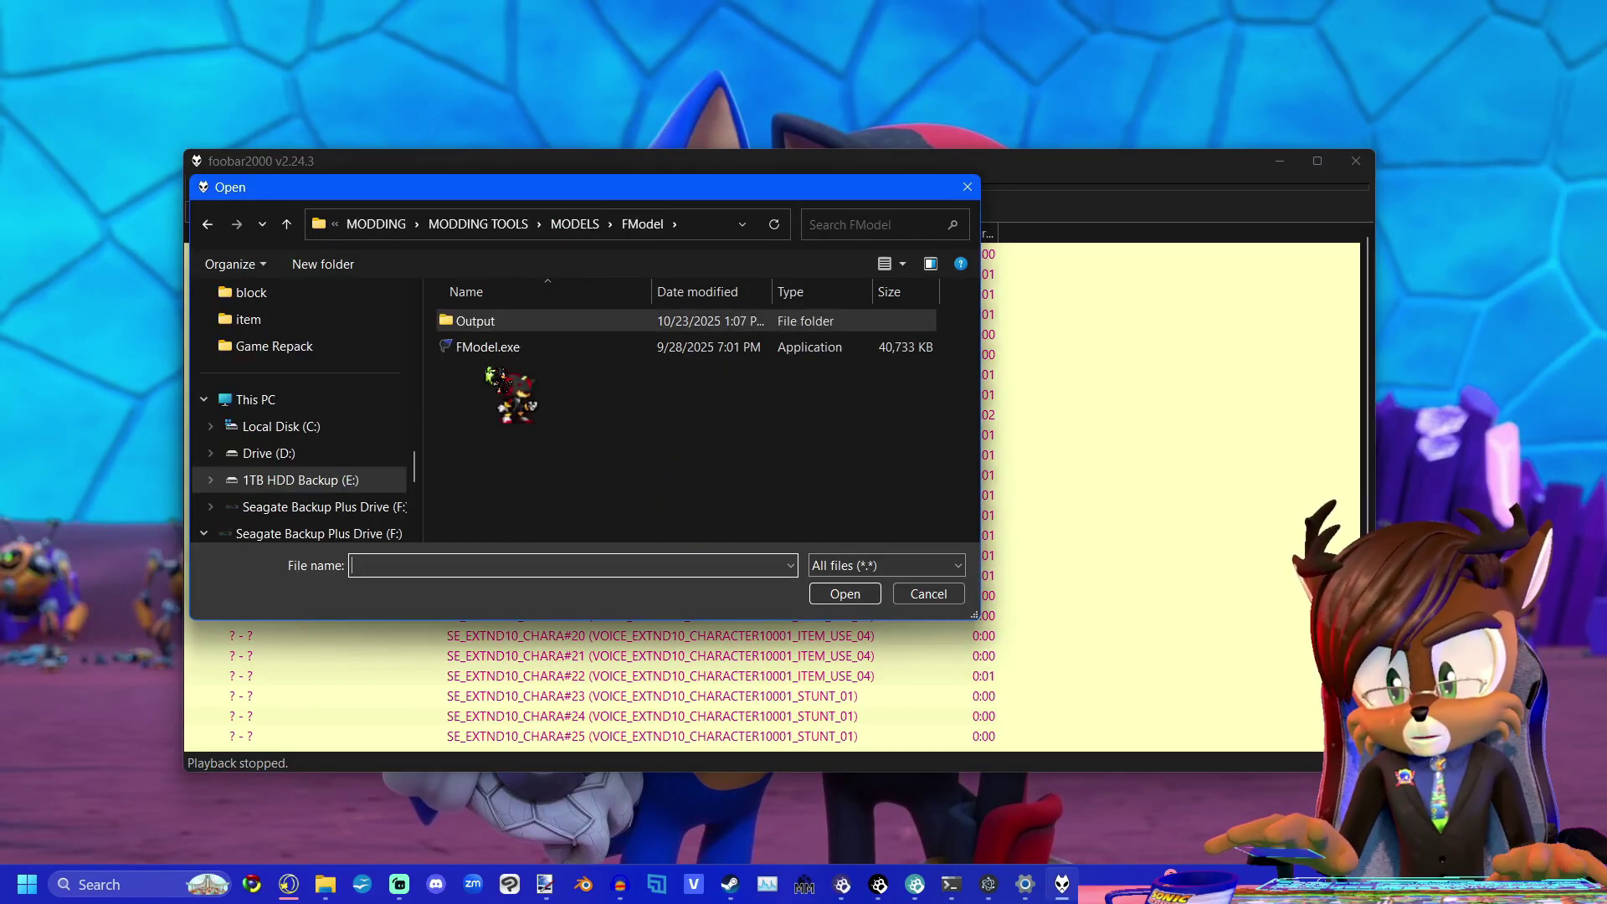
click(501, 324)
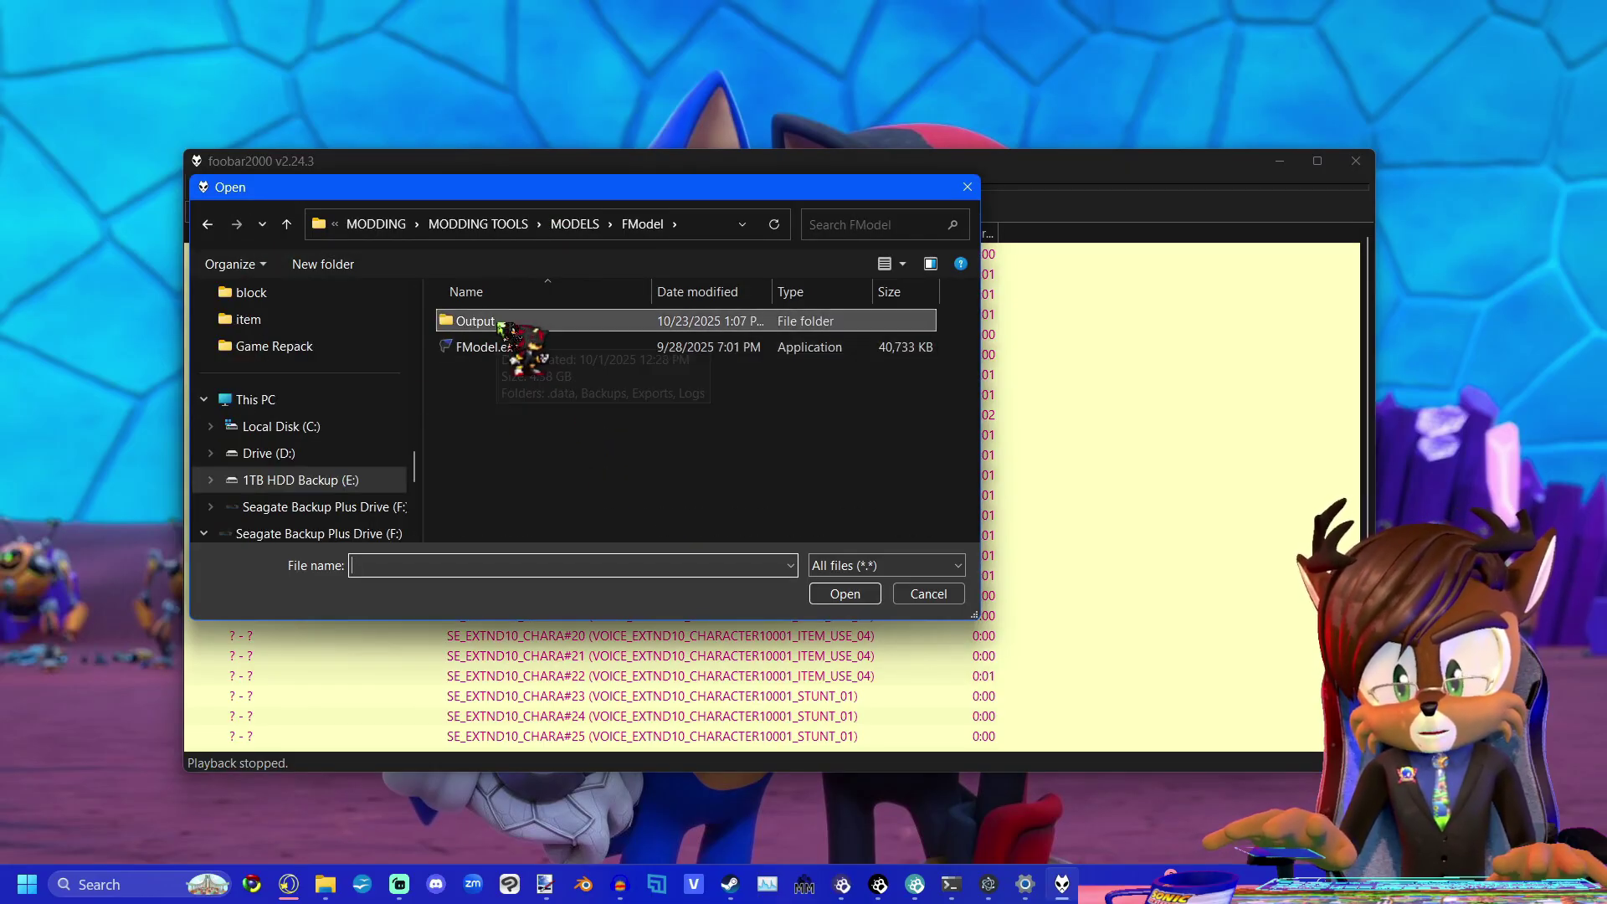
double_click(501, 324)
double_click(540, 371)
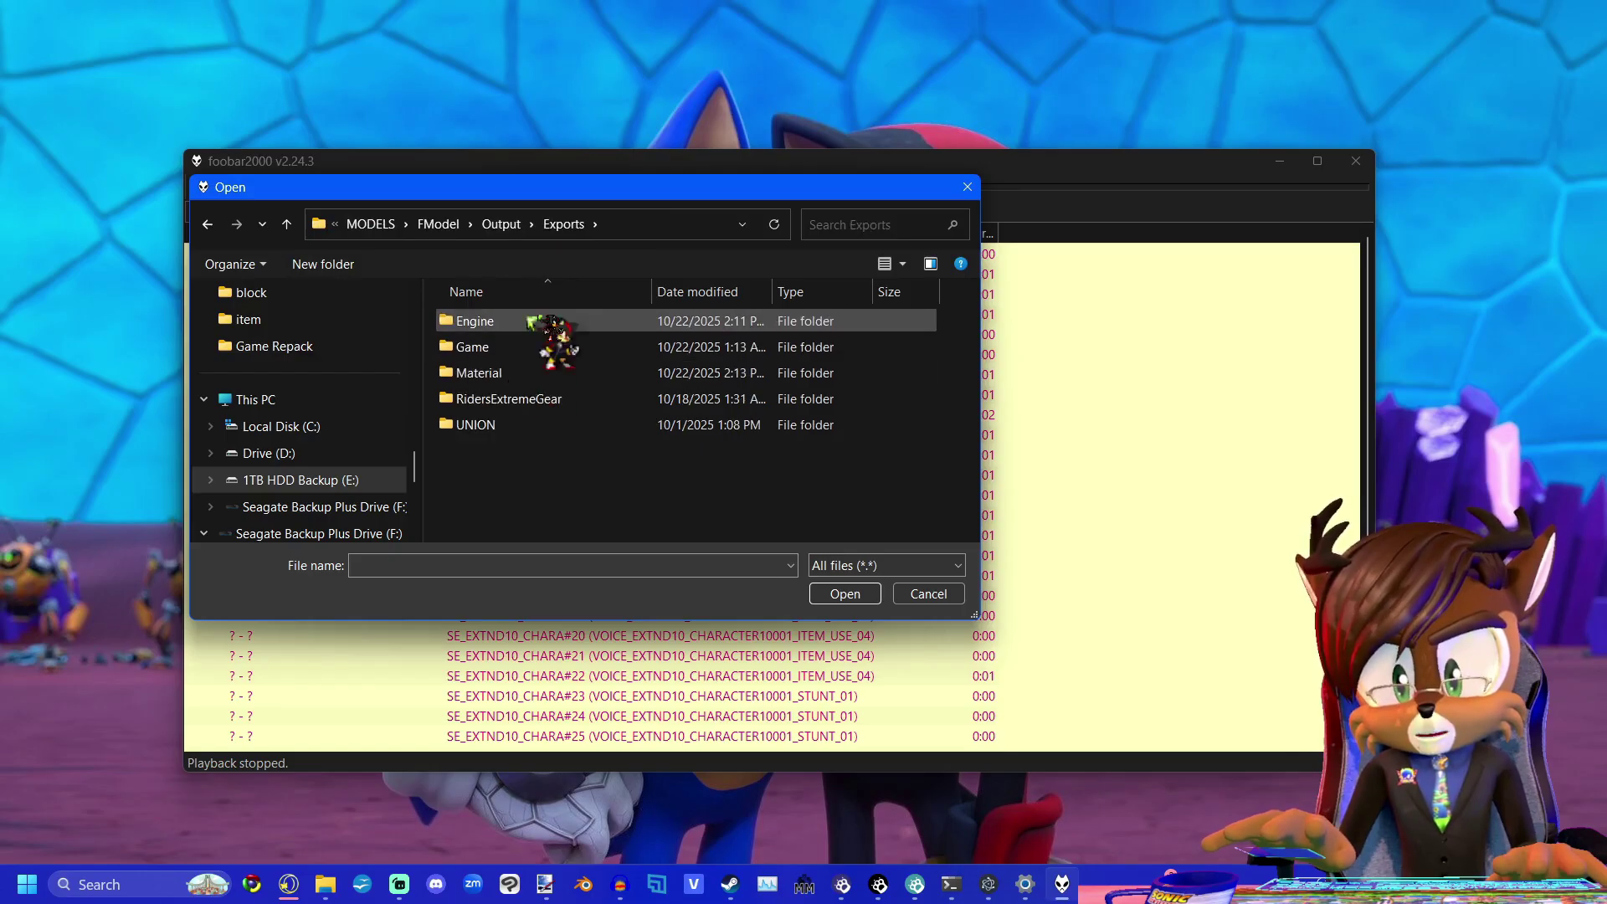
double_click(536, 424)
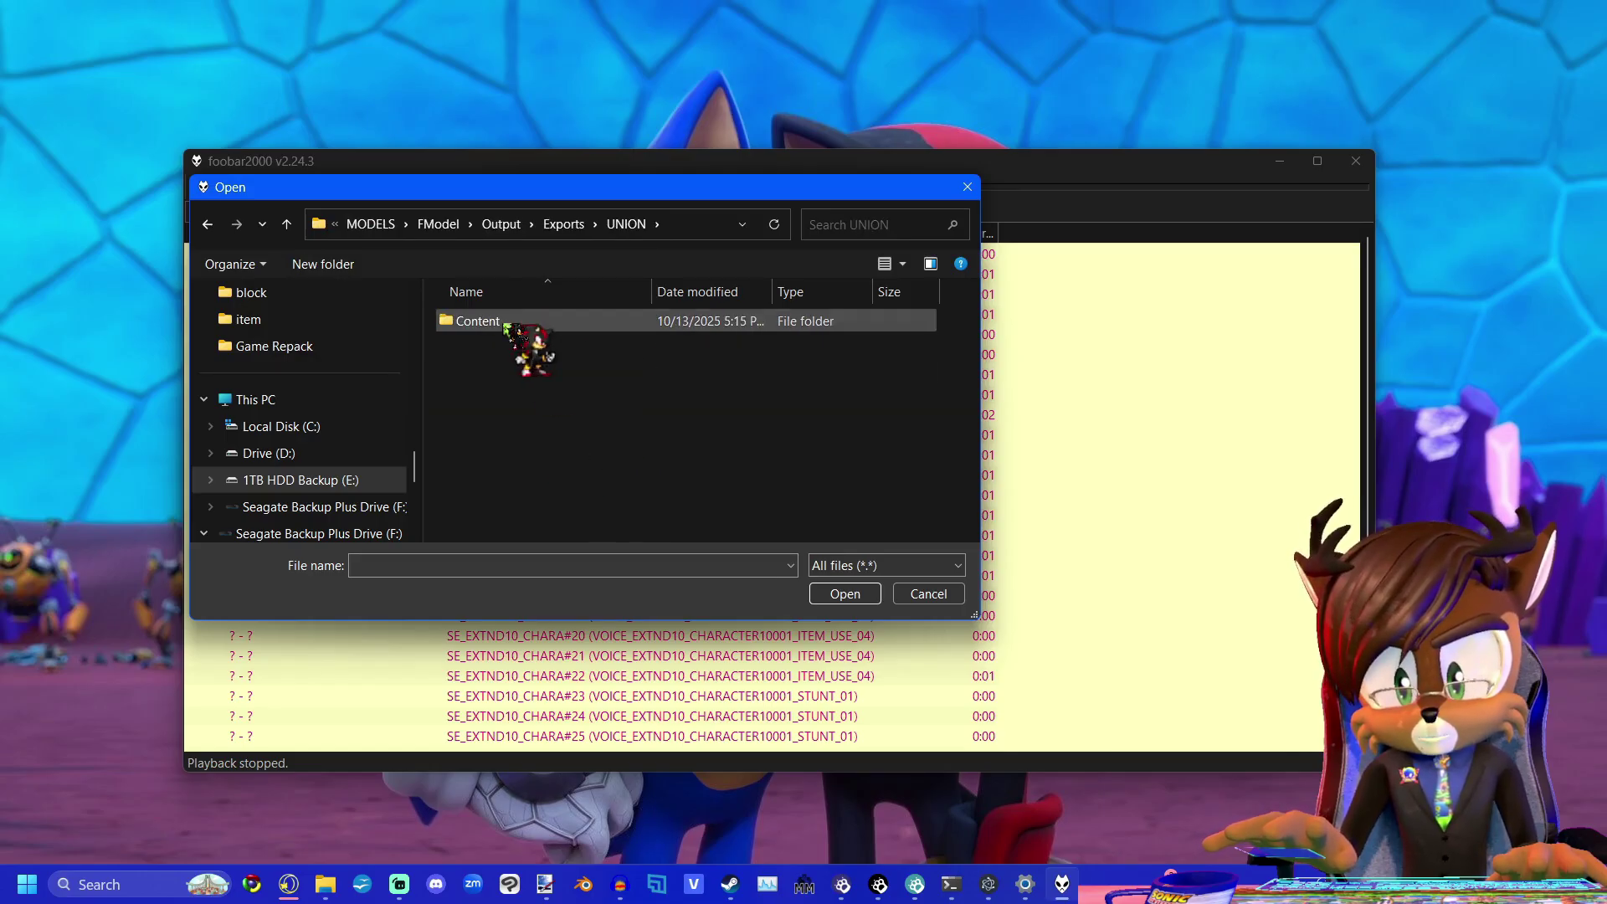
double_click(505, 322)
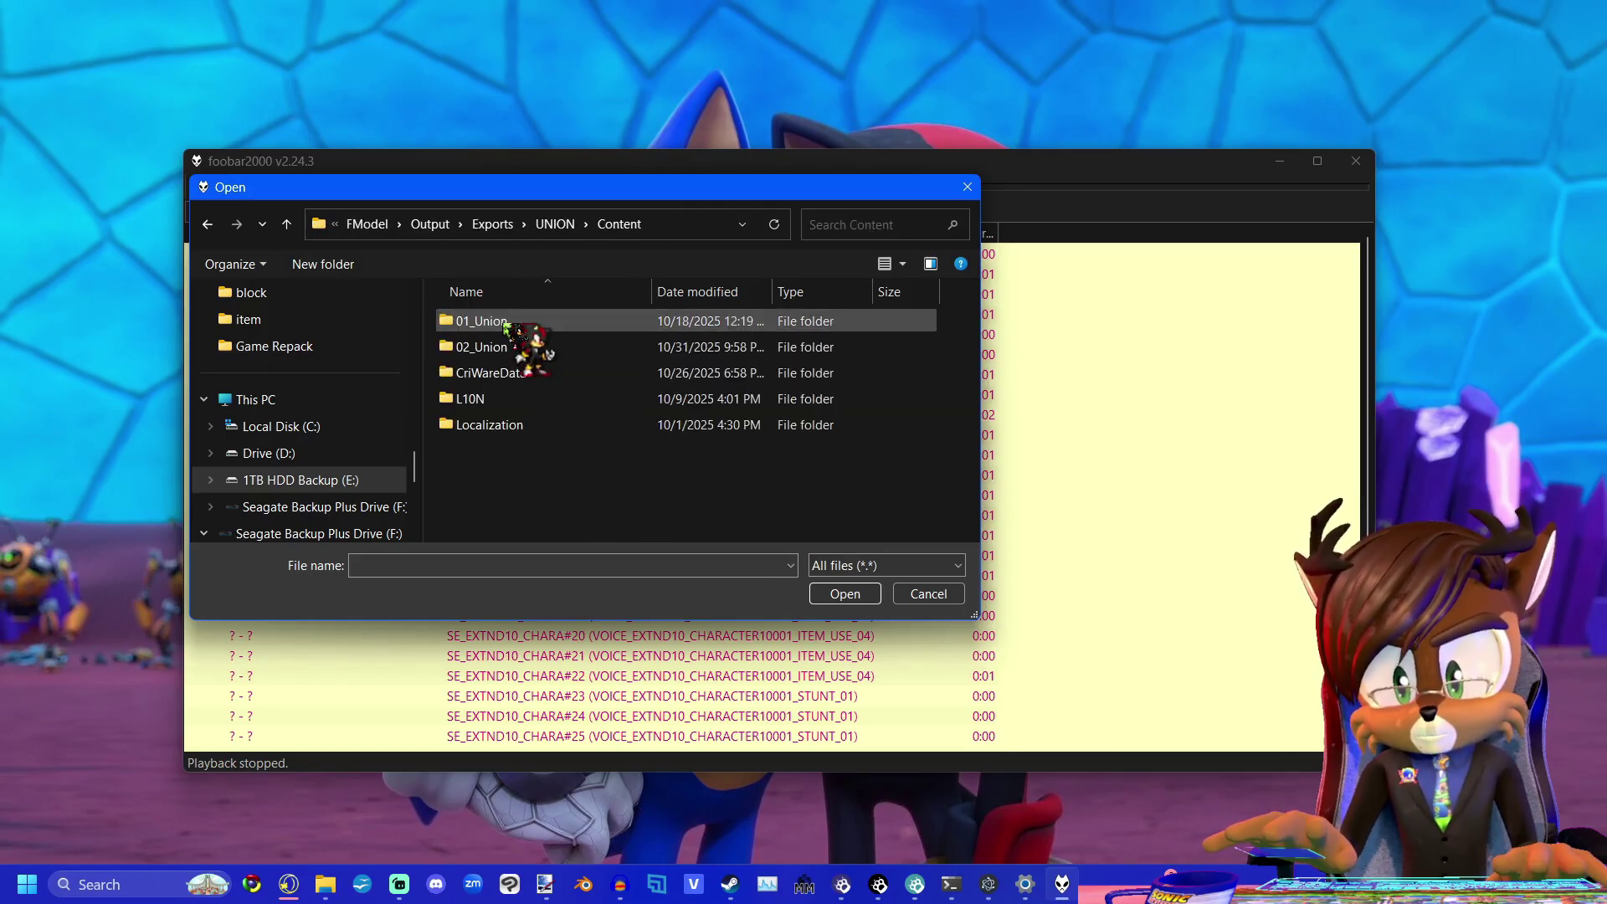
double_click(540, 375)
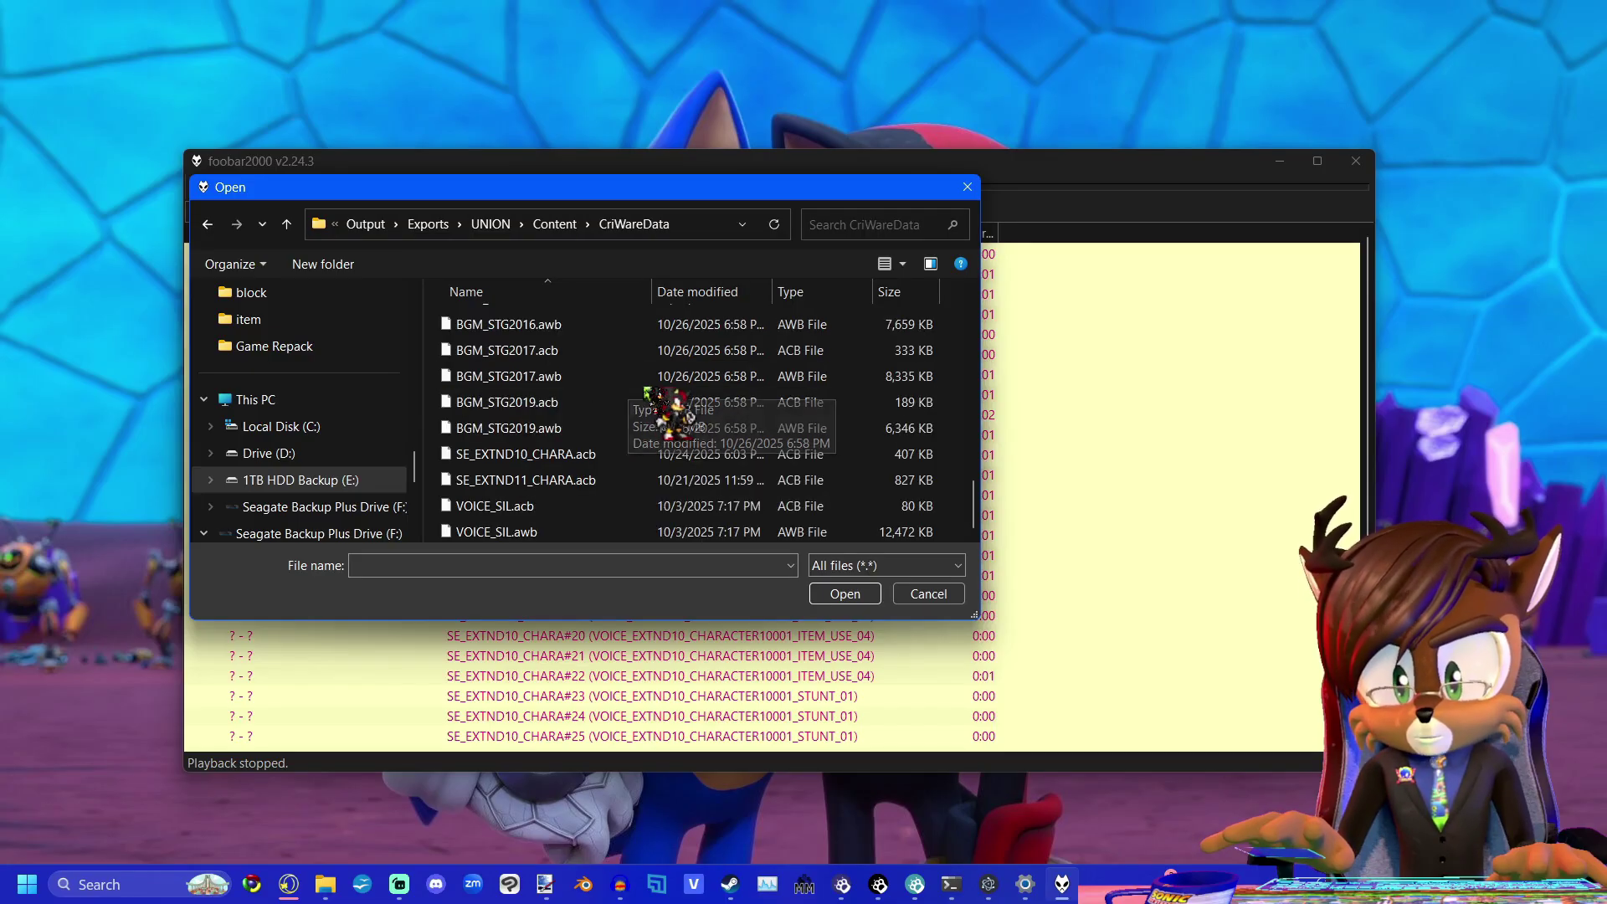
Load VOICE_SIL.acb and VOICE_SIL.awb, then select the first voice line.
double_click(502, 507)
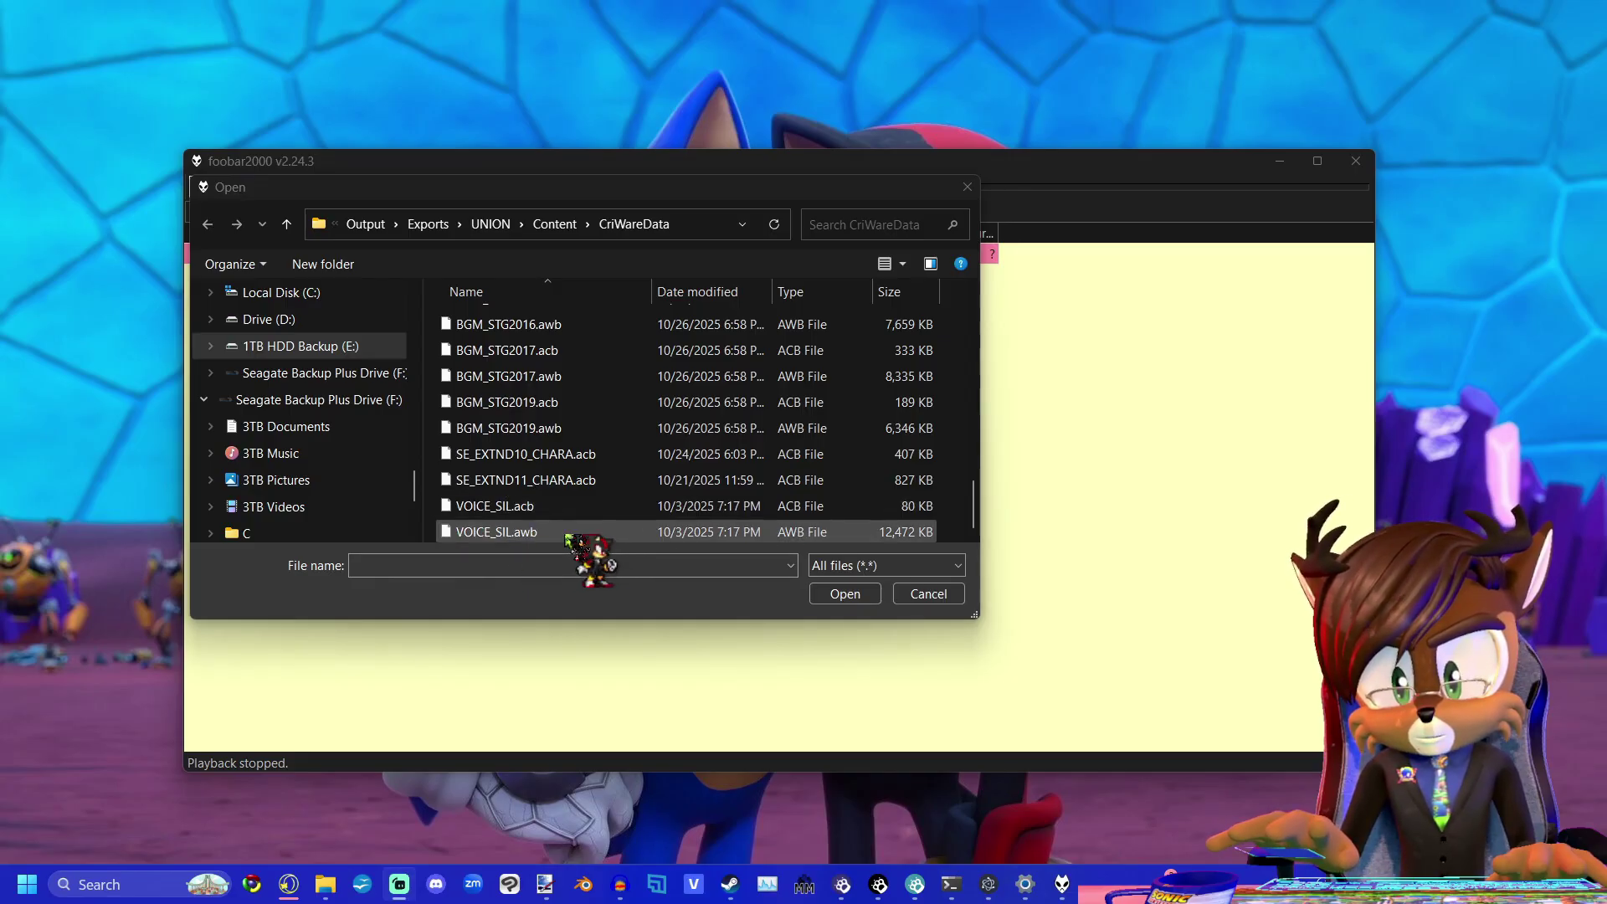
double_click(569, 532)
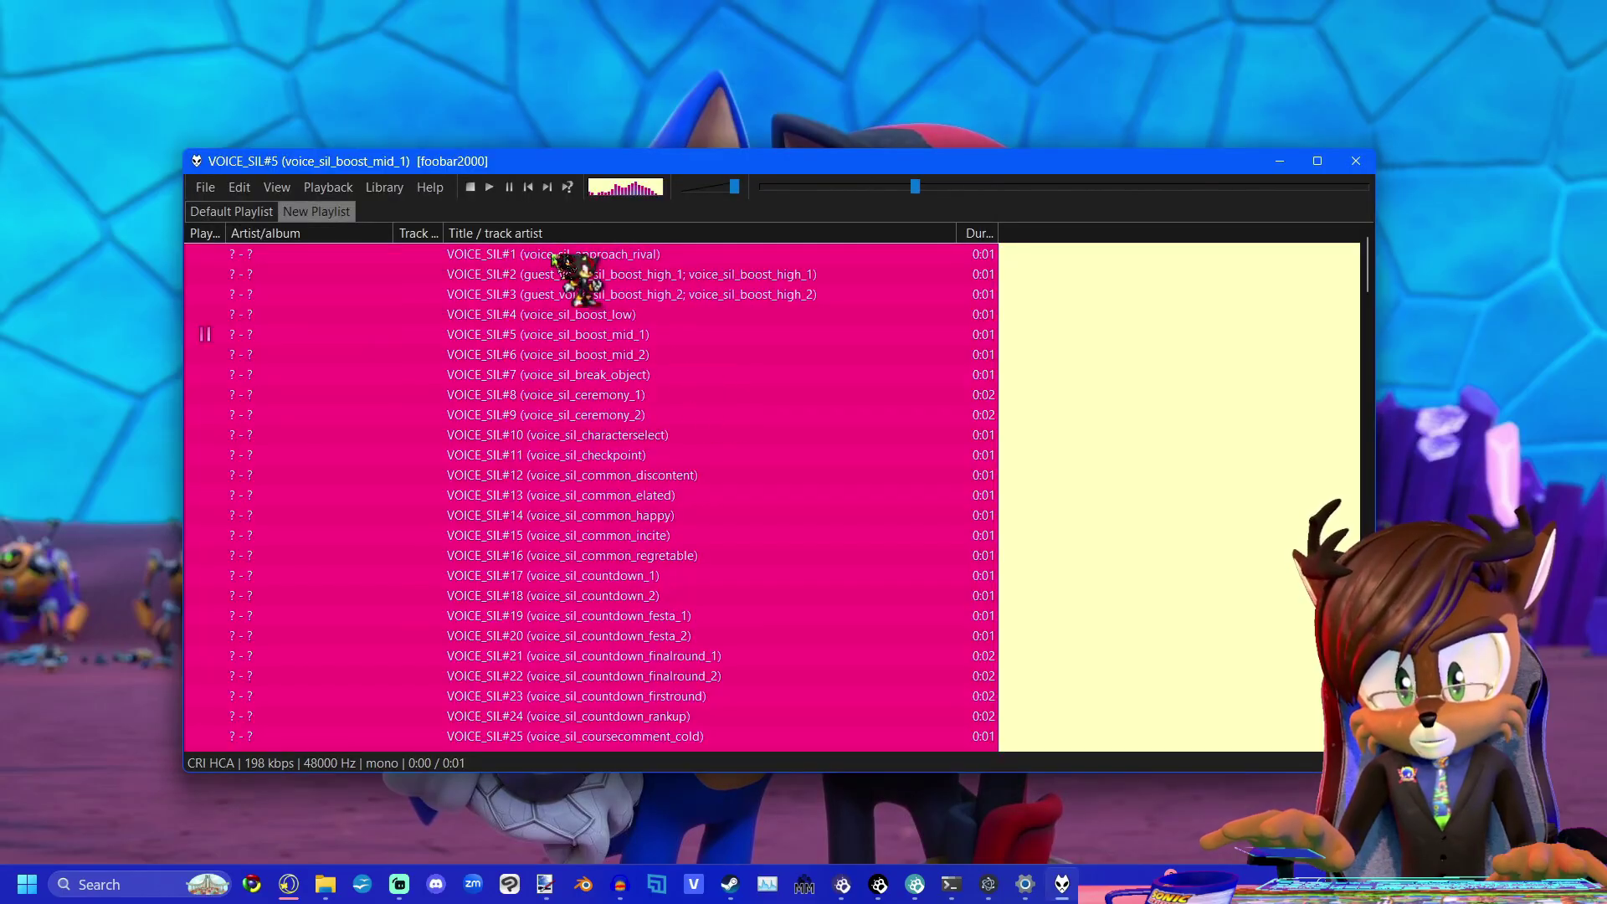
click(554, 255)
click(602, 335)
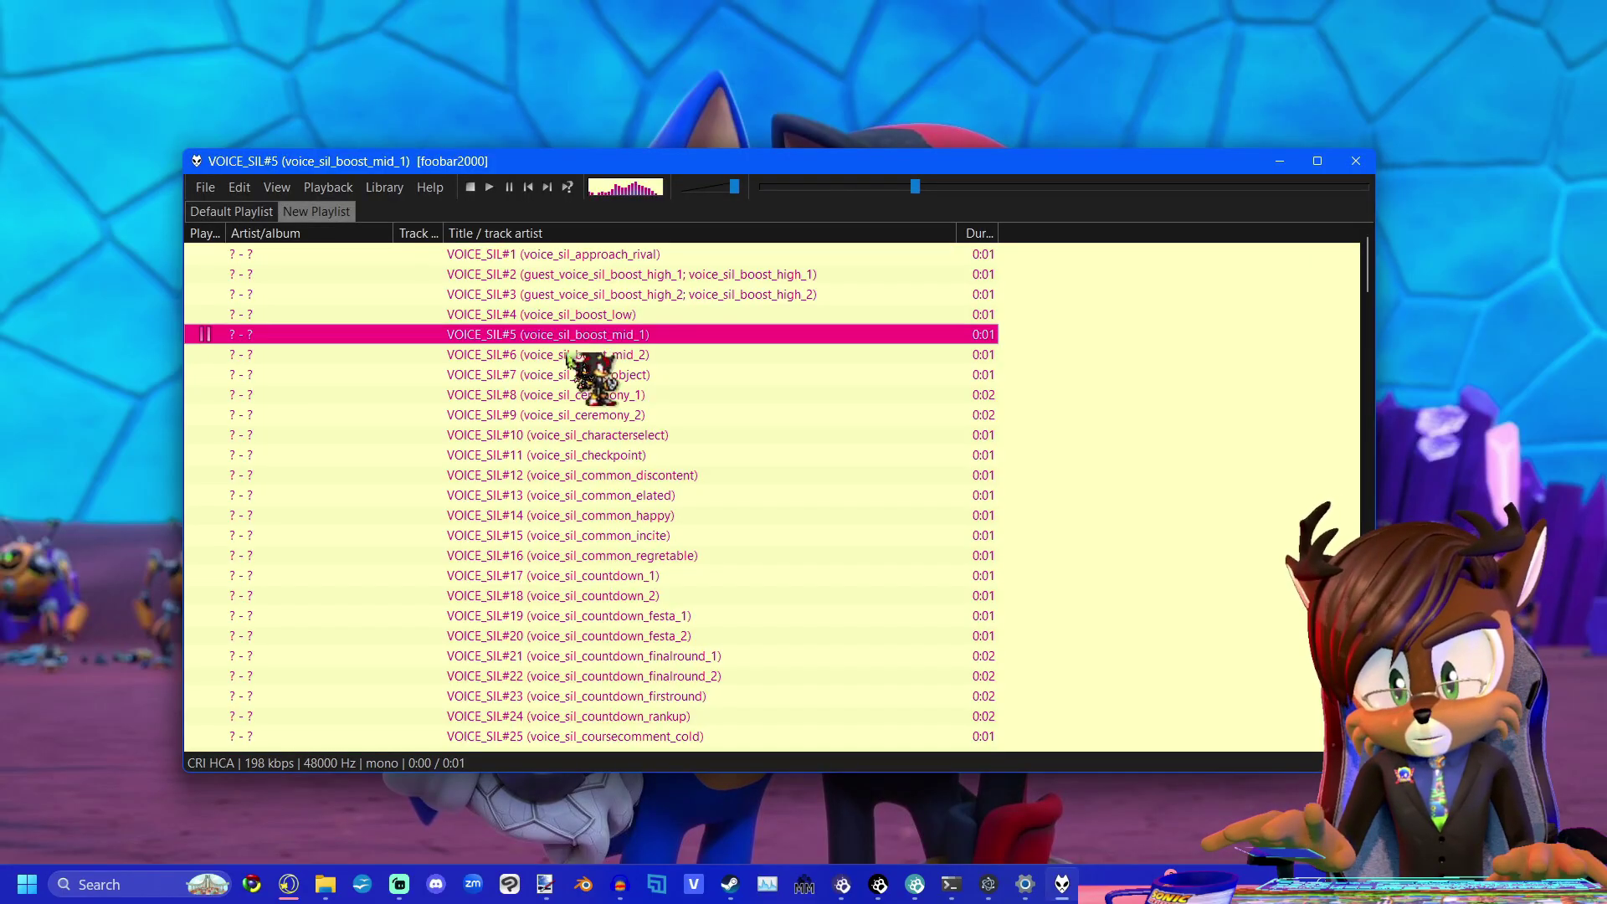
click(586, 395)
click(526, 254)
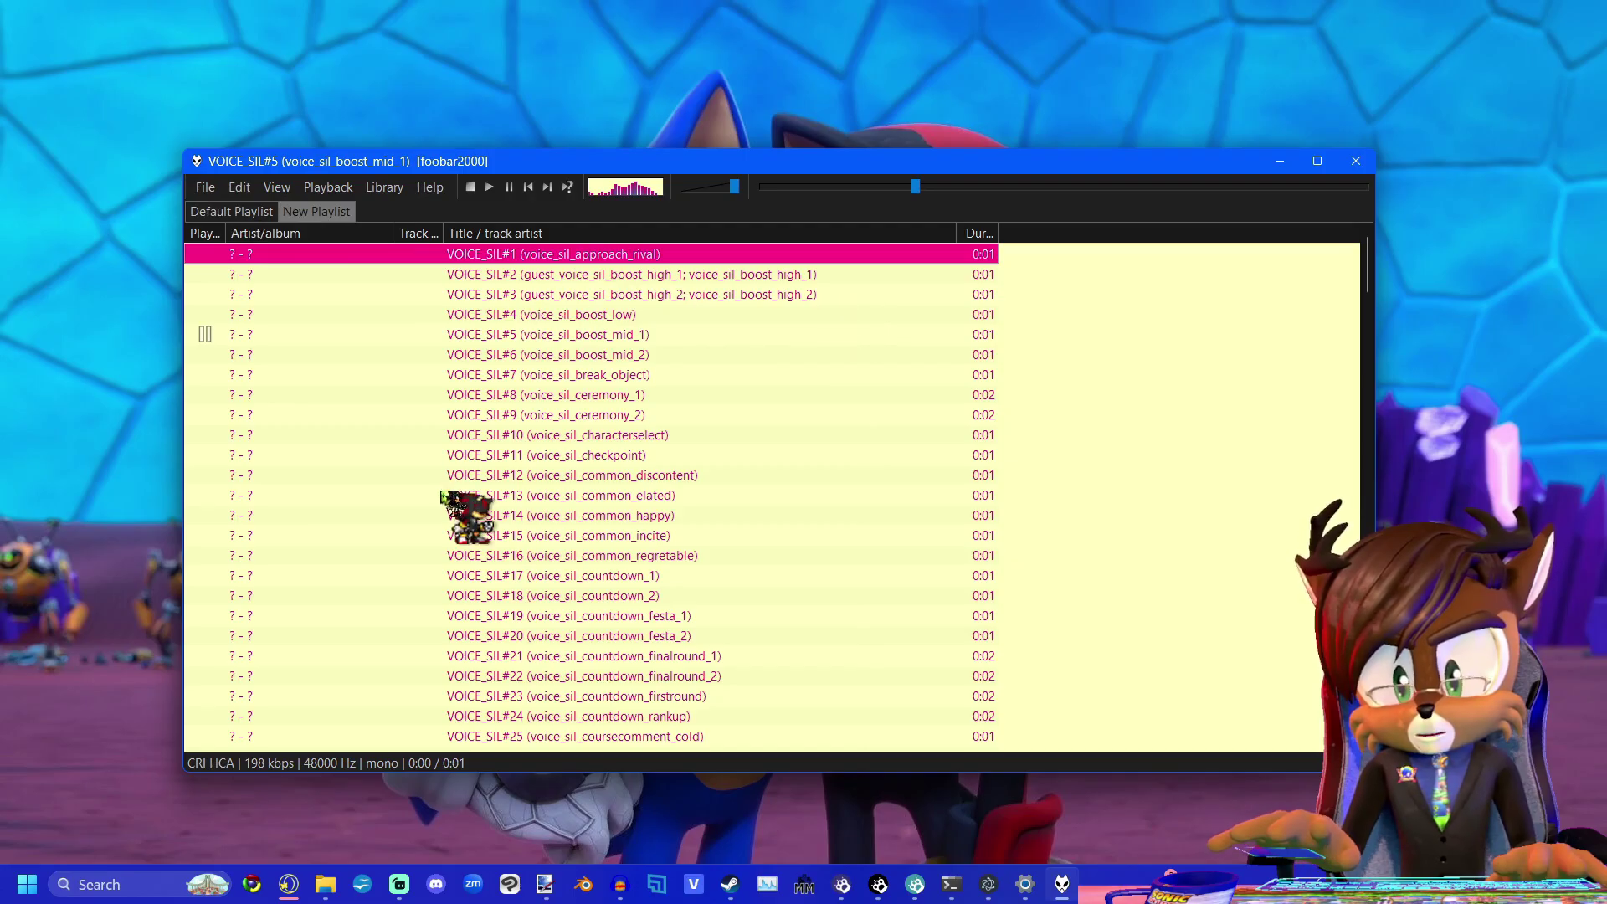
click(207, 187)
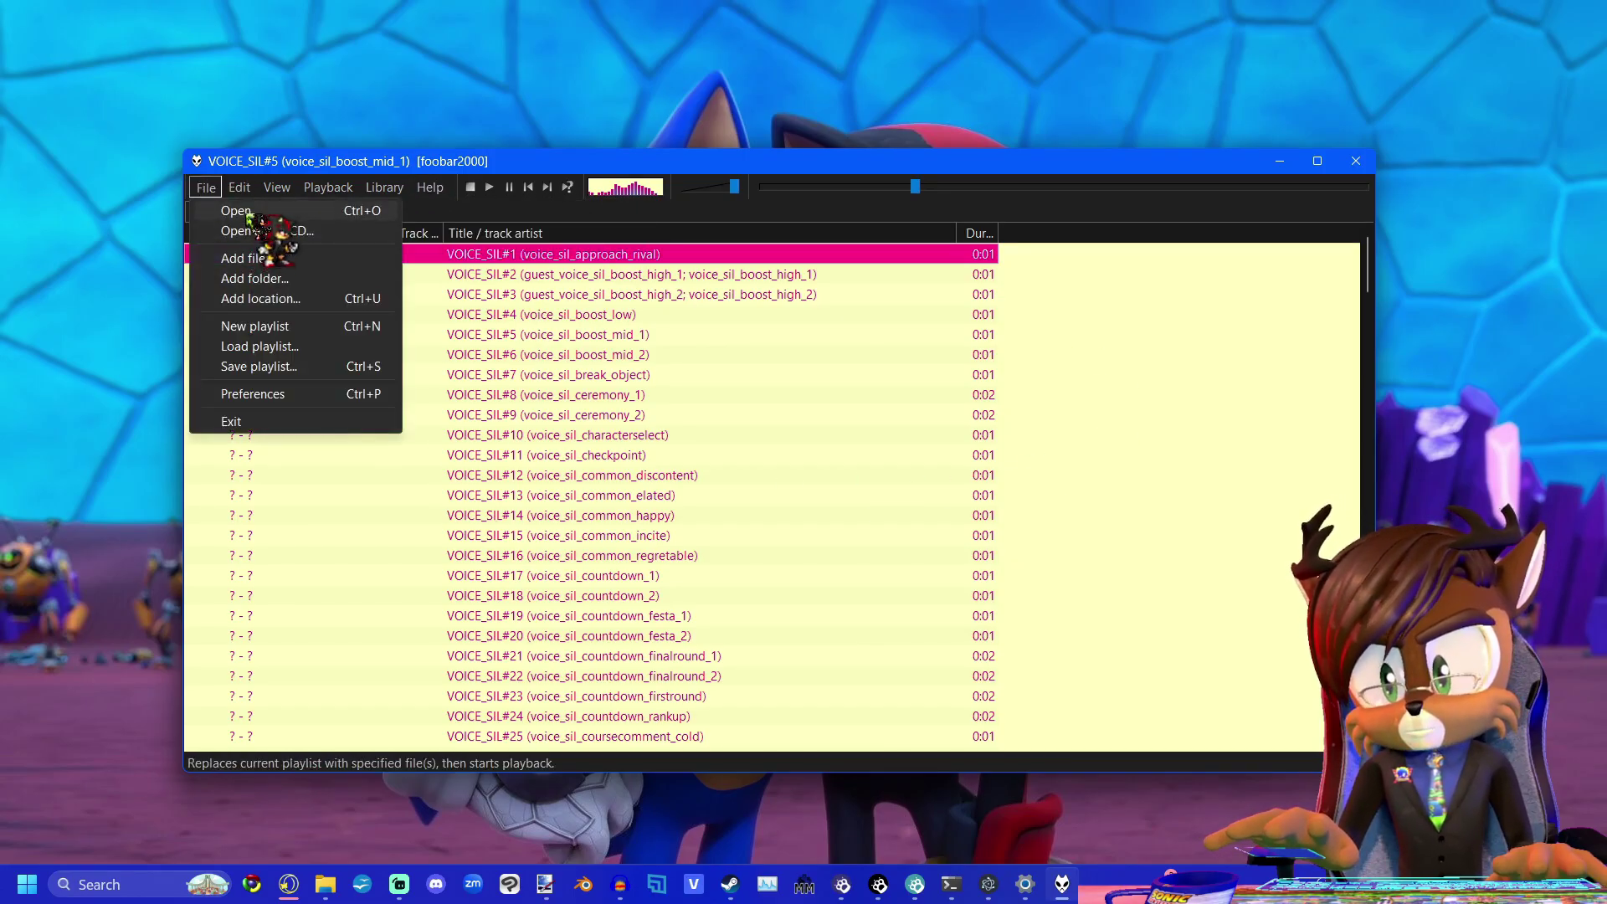
Load BGM_STG1001.acb into the playlist and pause its playback.
click(249, 212)
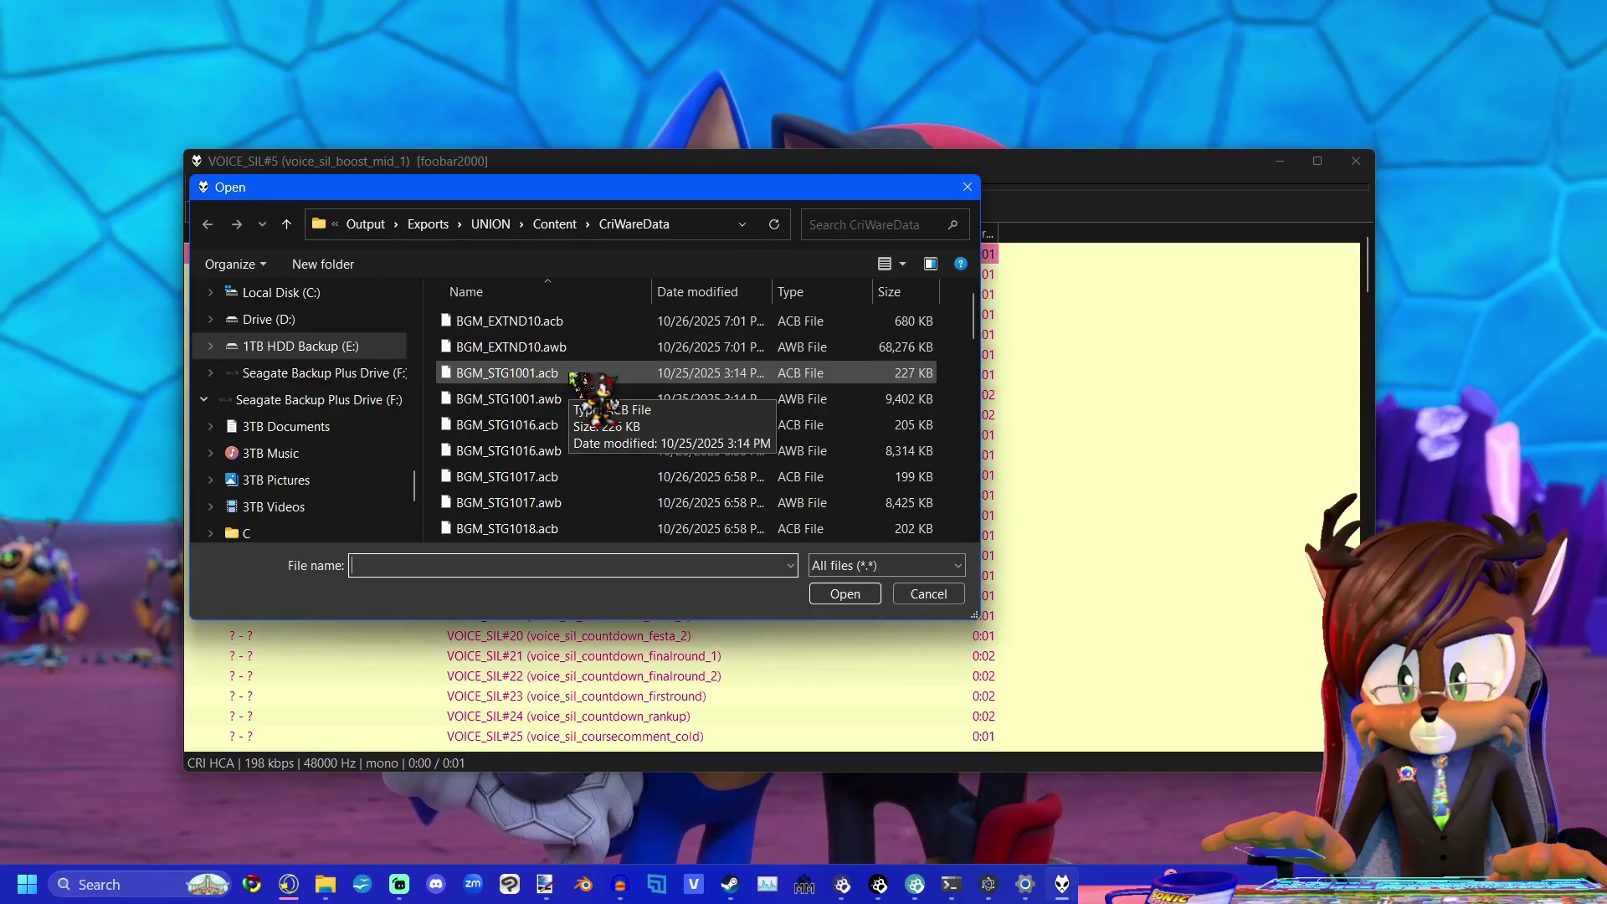
double_click(574, 375)
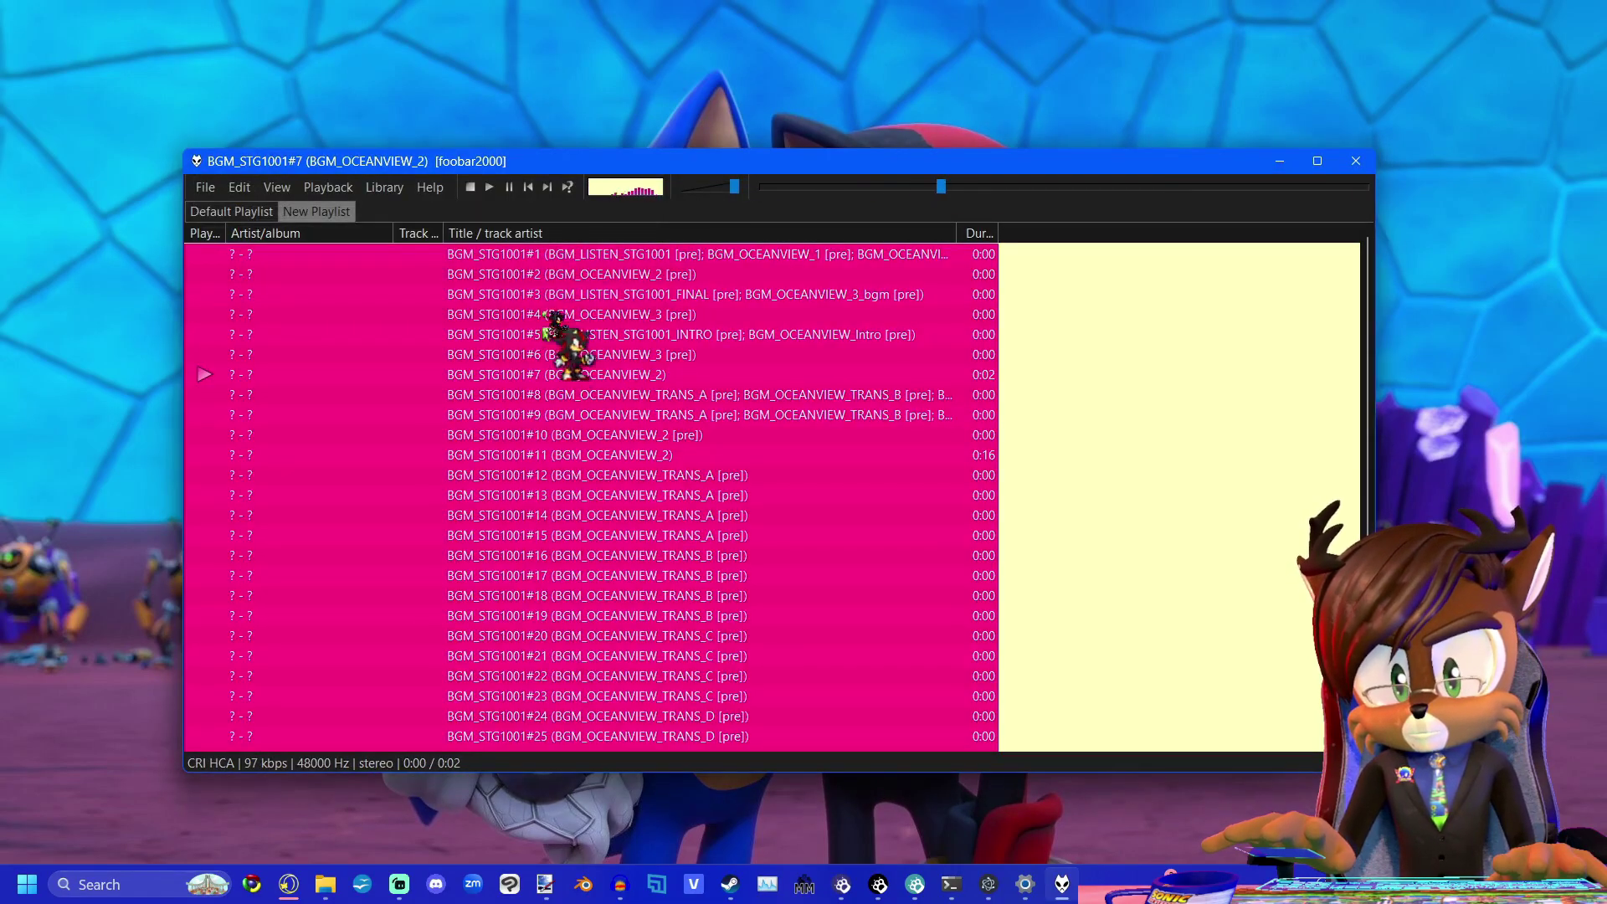
click(509, 187)
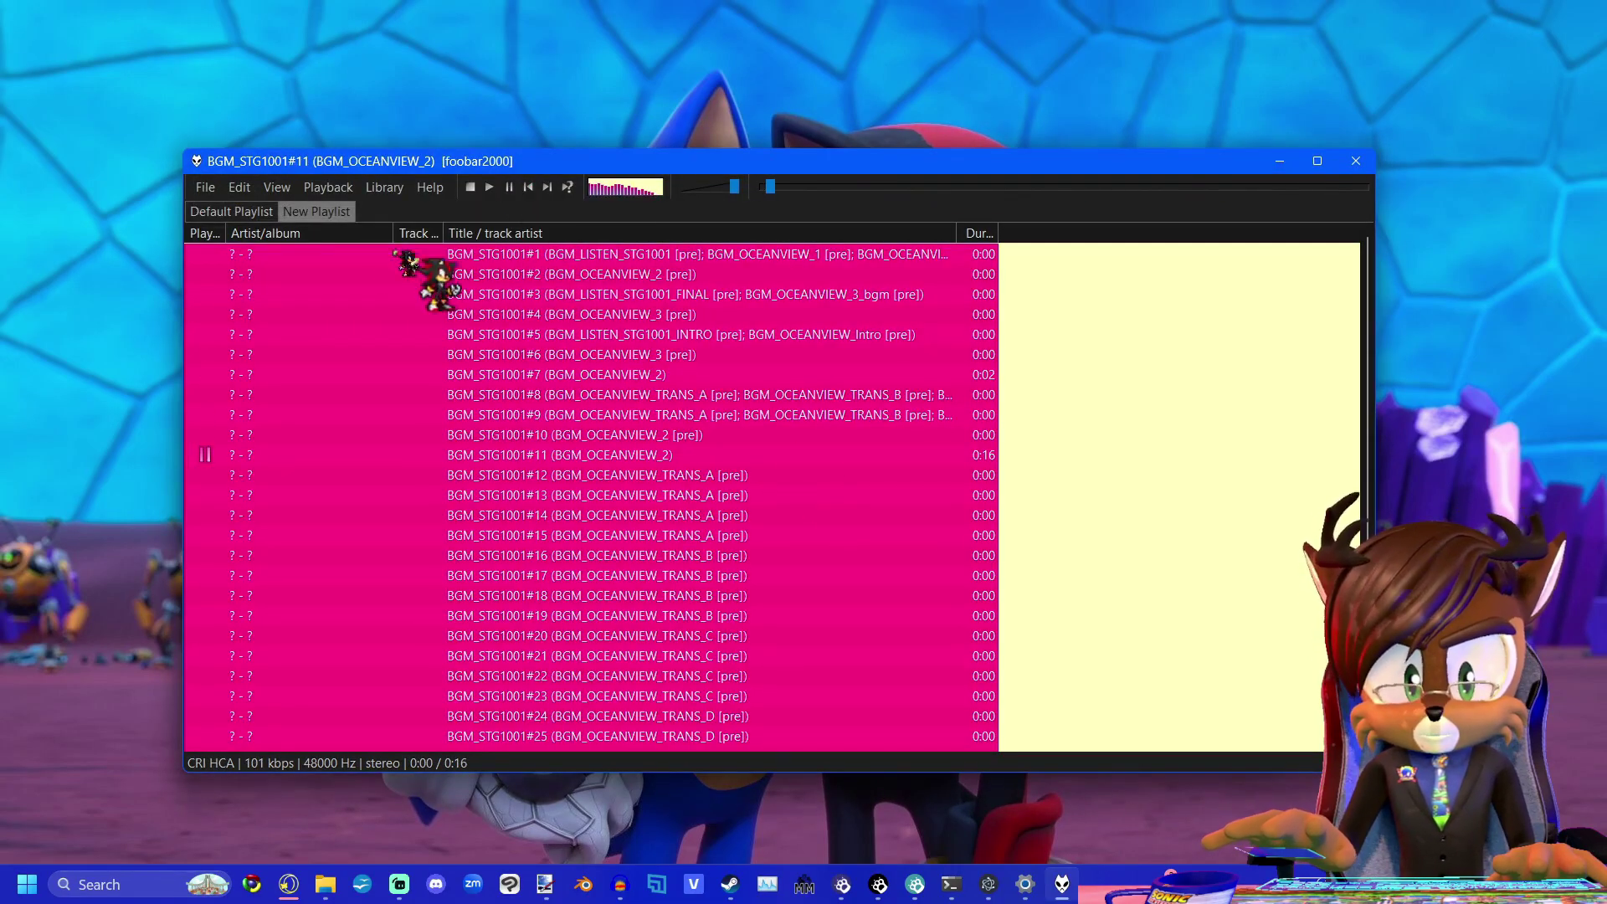
Open BGM_STG1001.awb and pause its 4:10 first track.
click(239, 186)
click(205, 187)
click(219, 206)
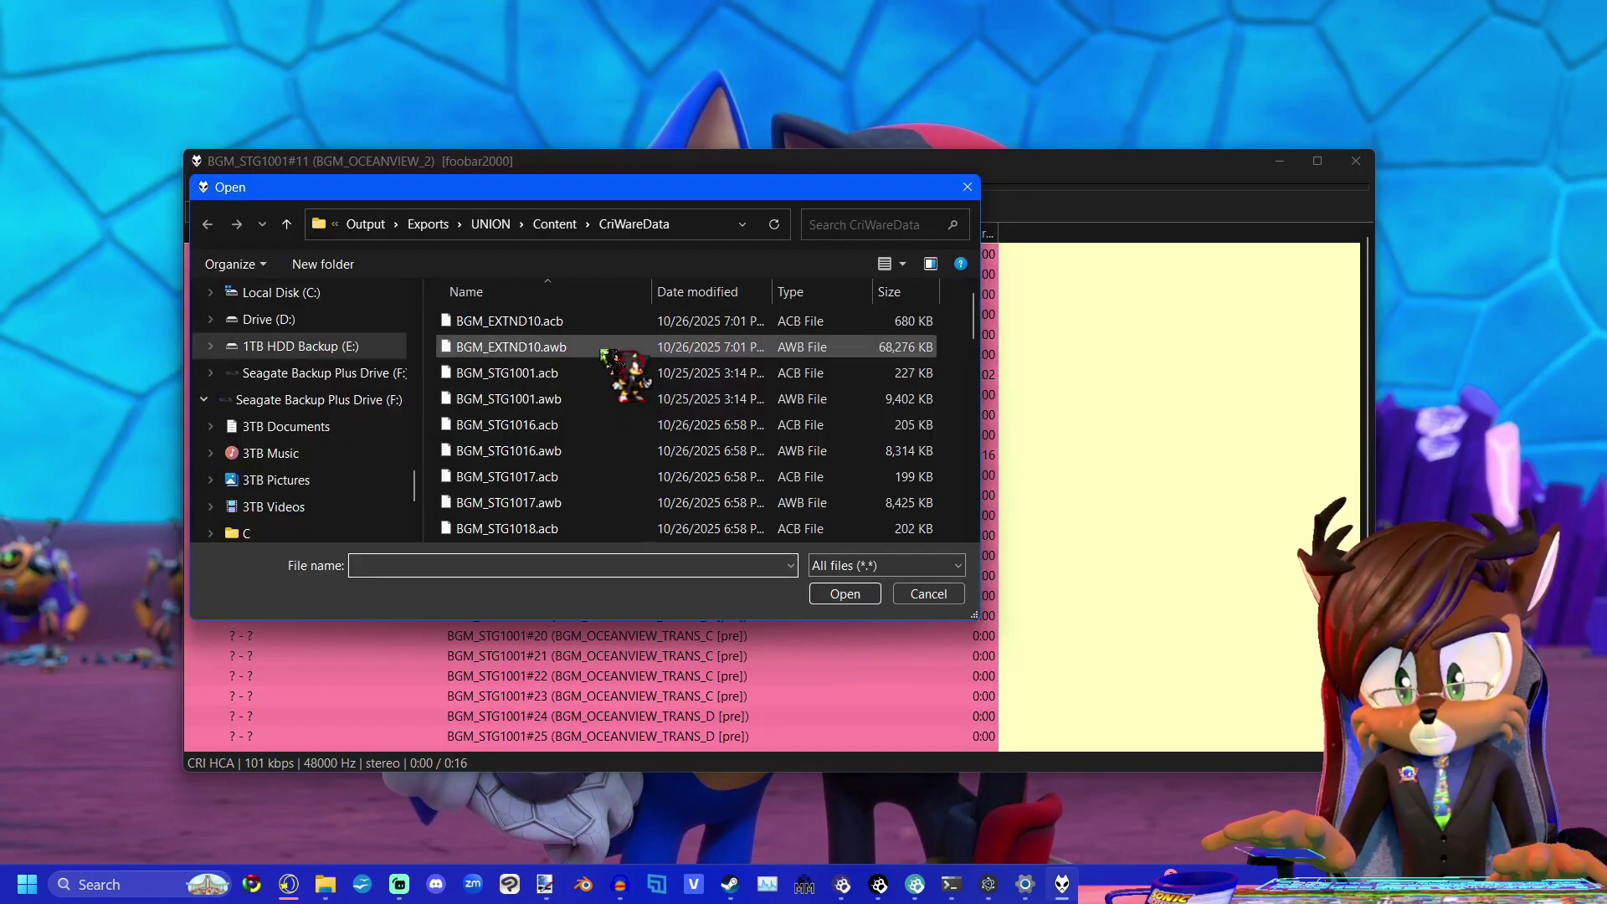
double_click(591, 402)
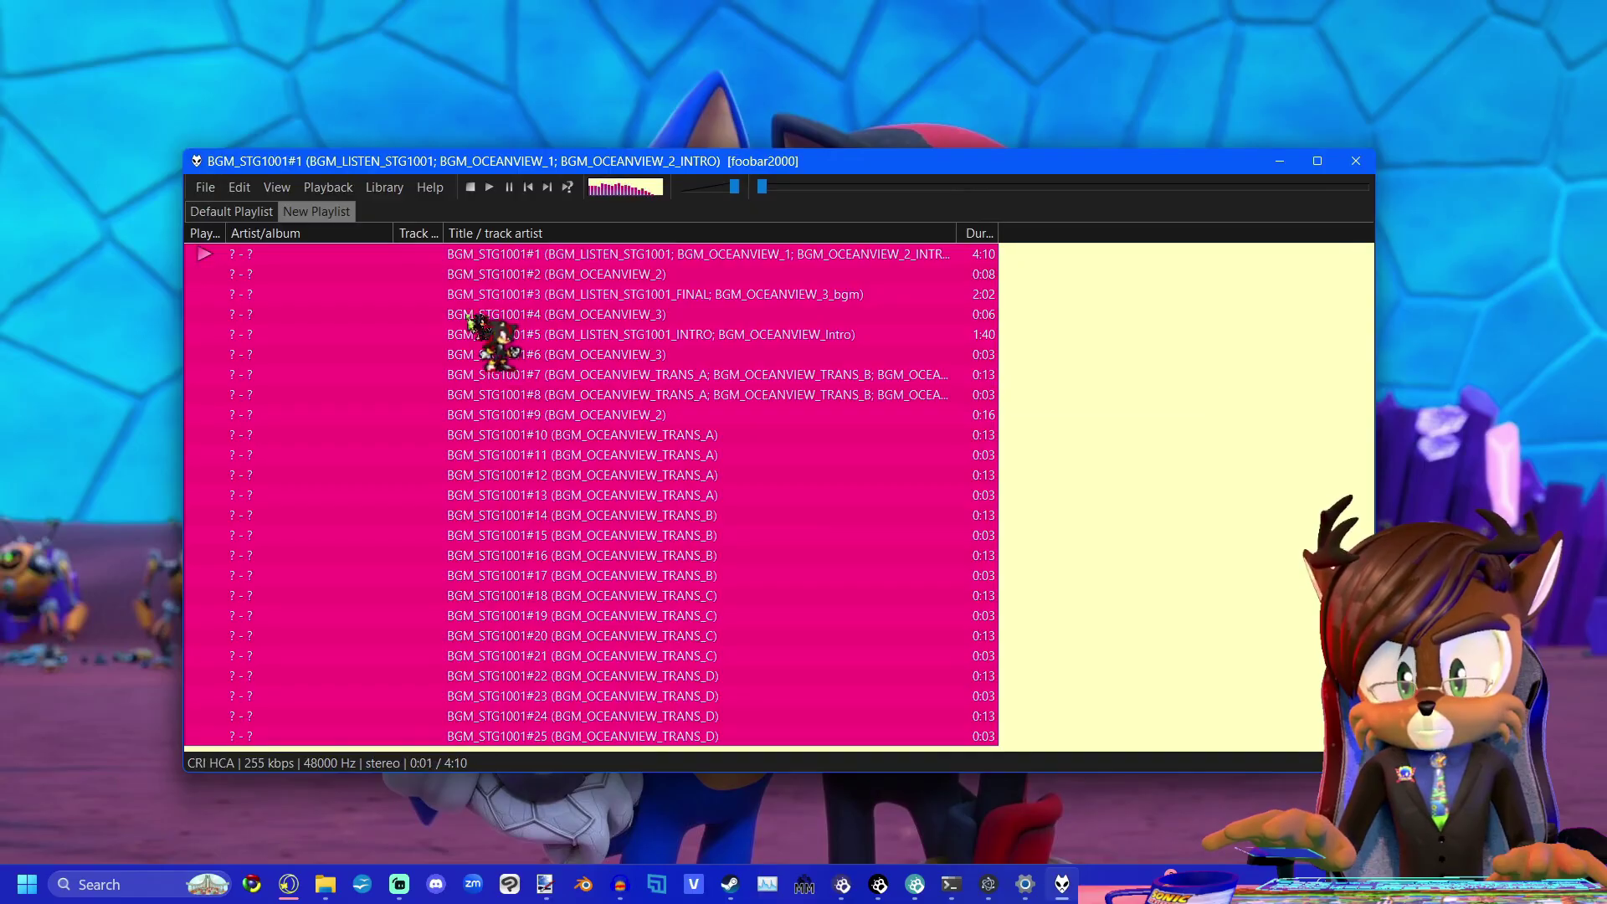
click(509, 186)
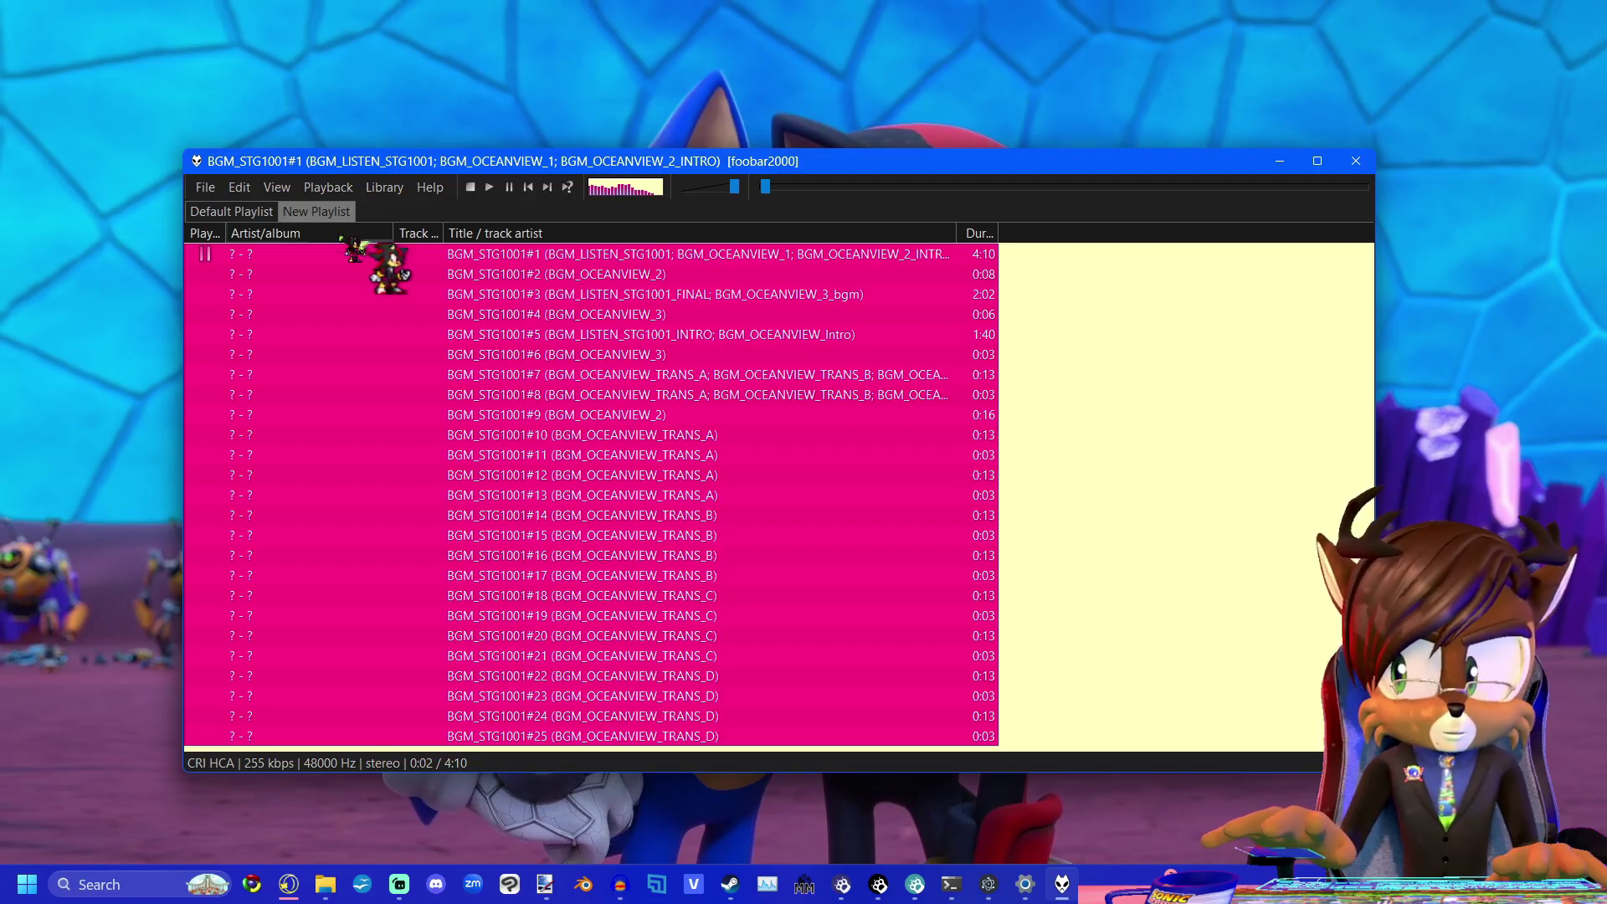
click(205, 187)
click(233, 209)
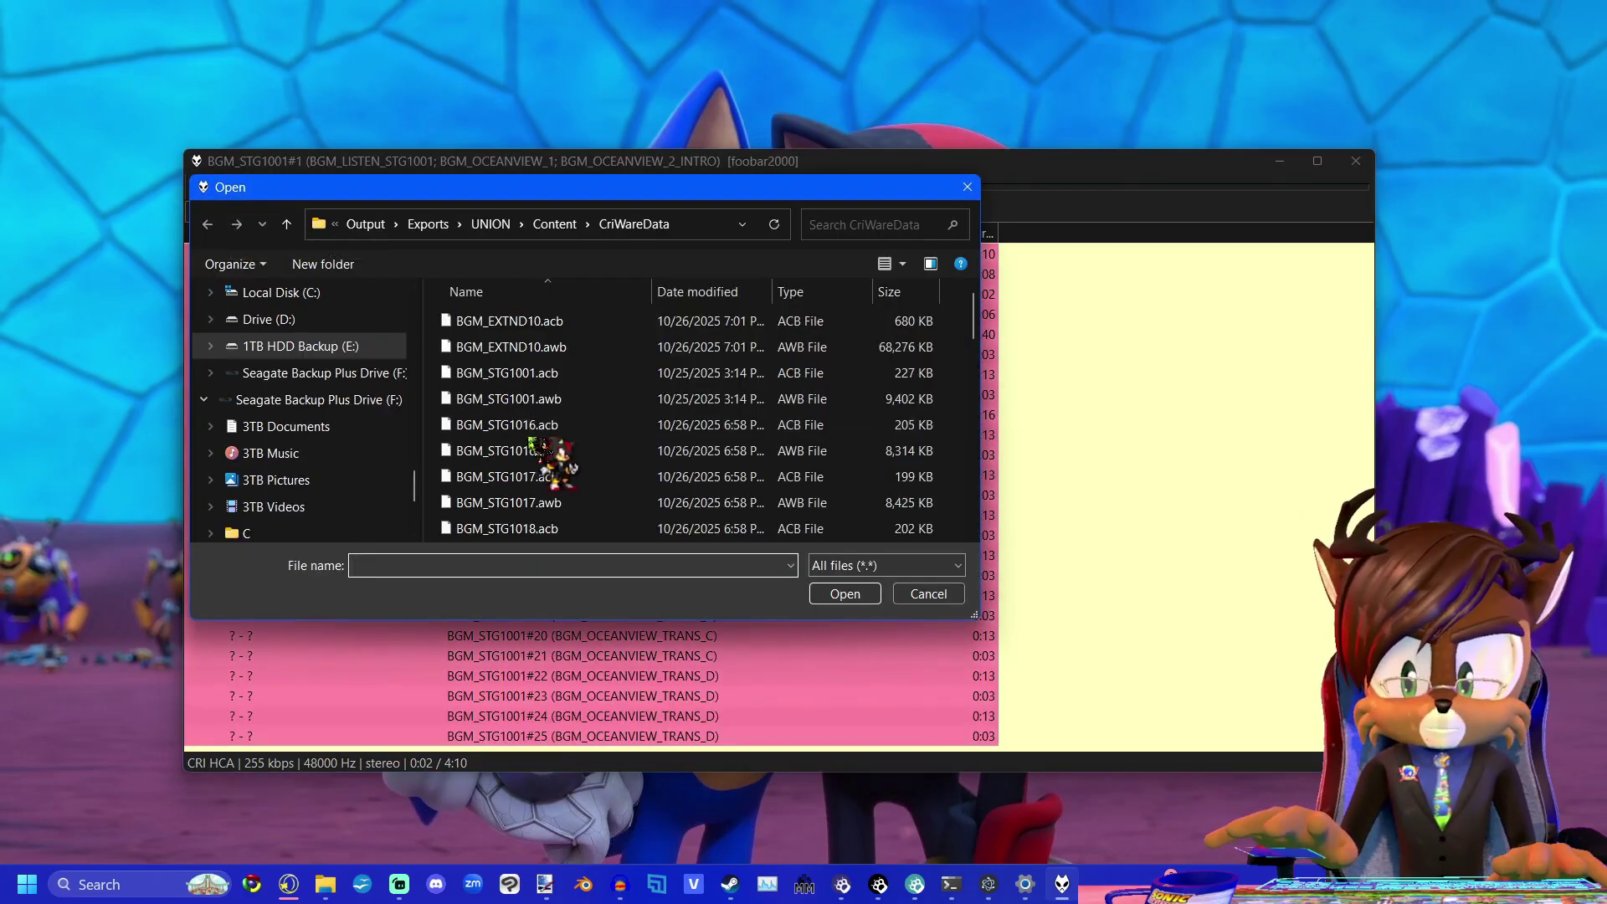
Load SE_EXTND10_CHARA.acb, play from the first voice line and pause on track #9.
scroll(536, 443, down, 5)
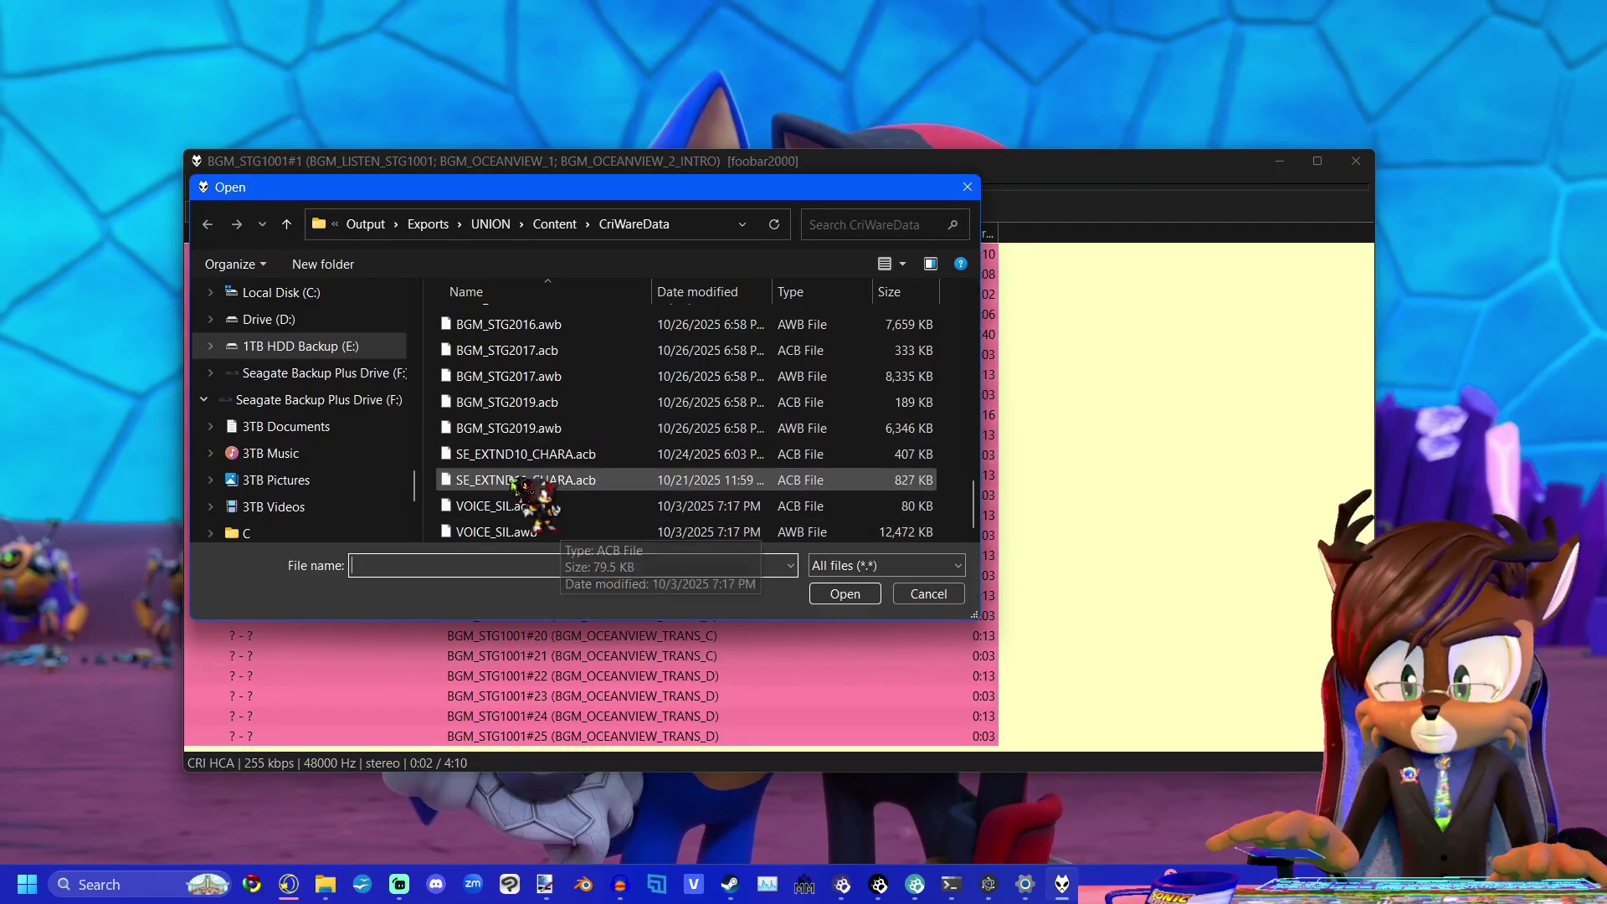
double_click(540, 453)
double_click(352, 257)
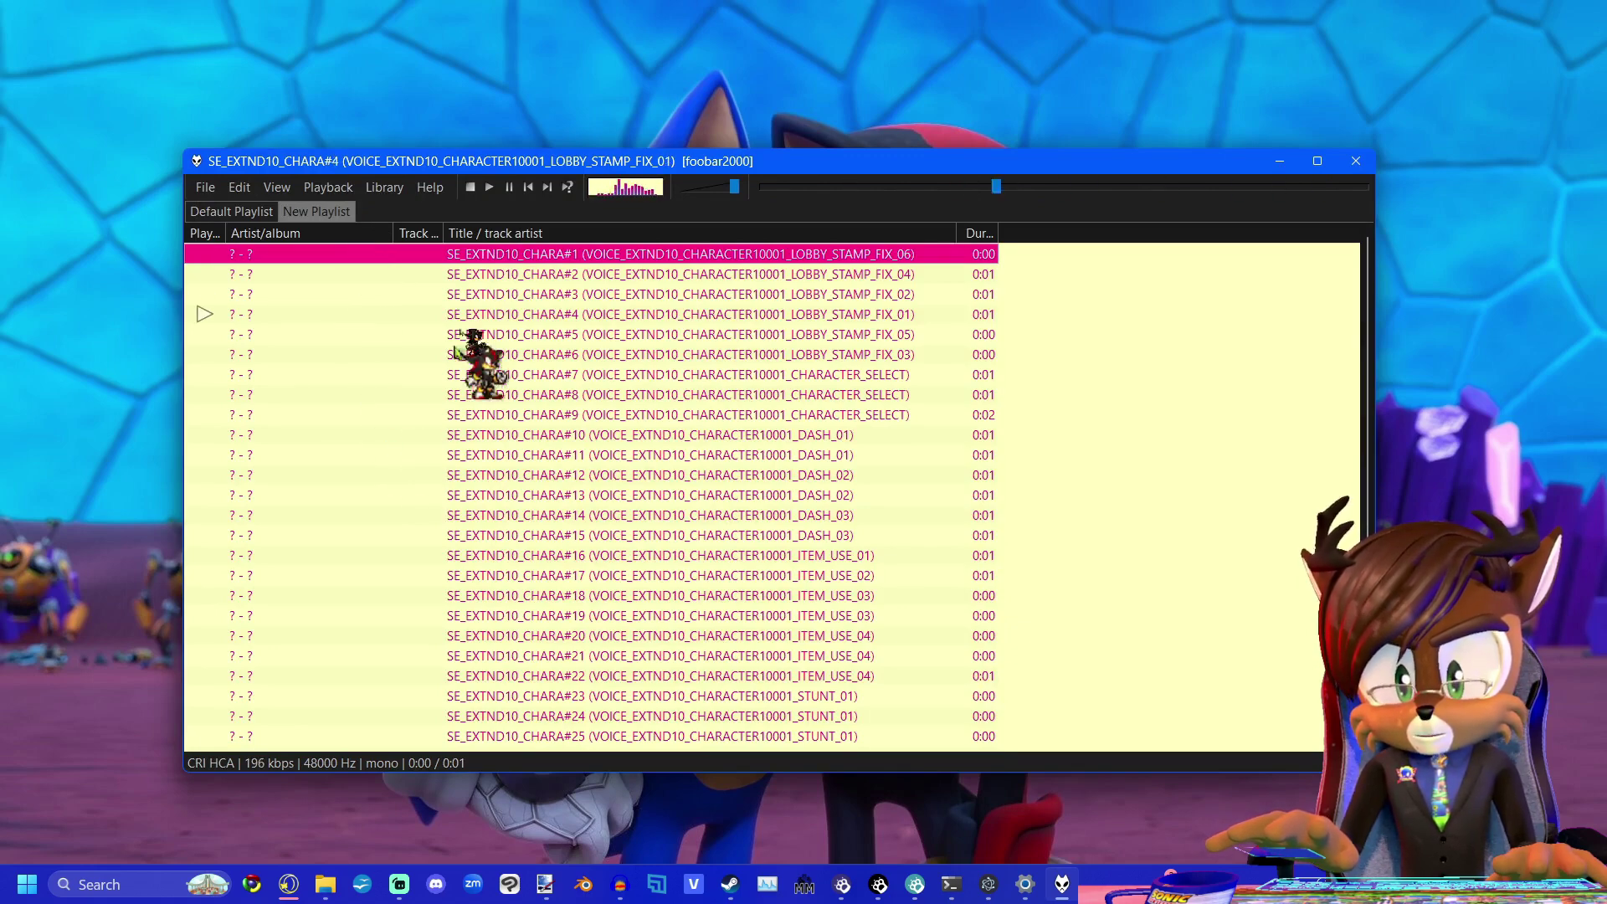
click(511, 189)
scroll(722, 578, down, 1)
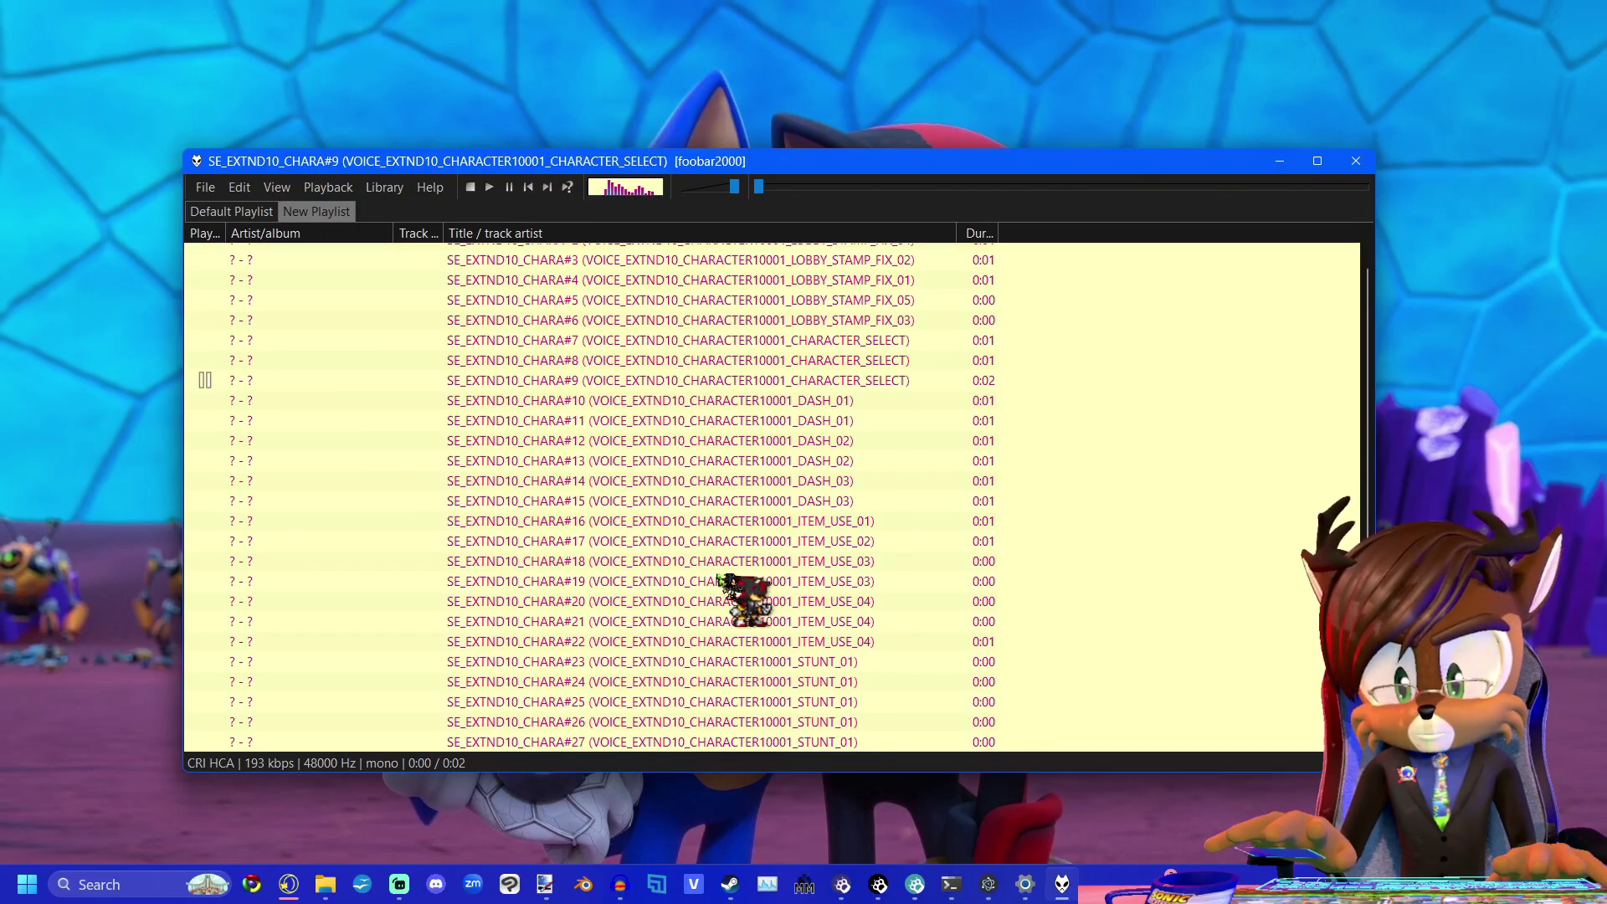
Reload the VOICE_SIL voice bank into the playlist.
click(240, 186)
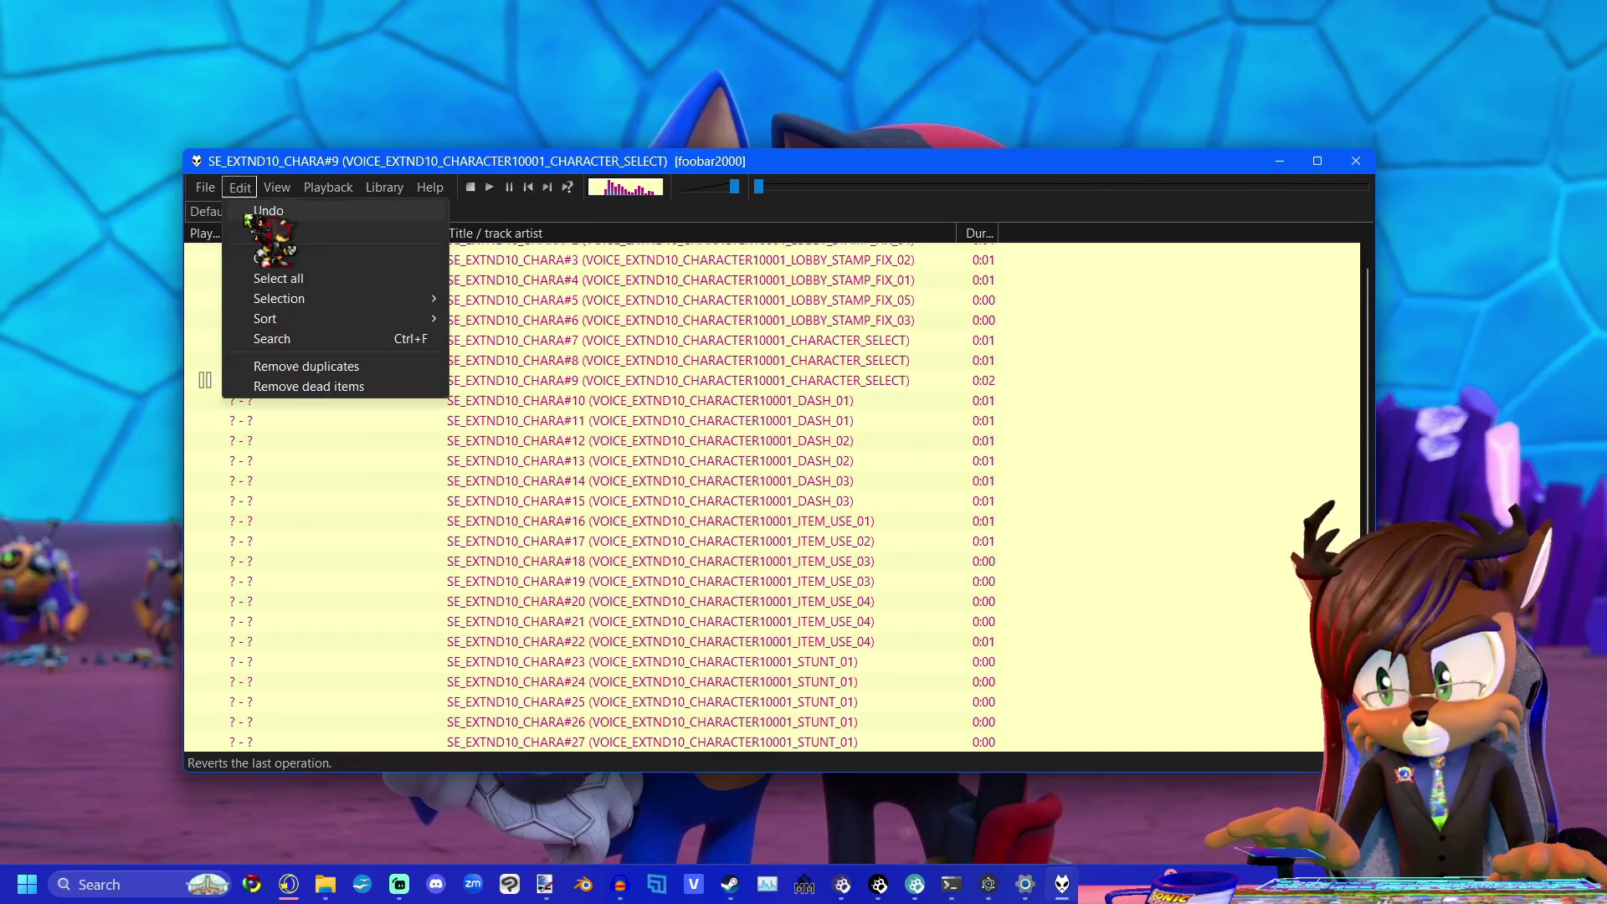
click(243, 211)
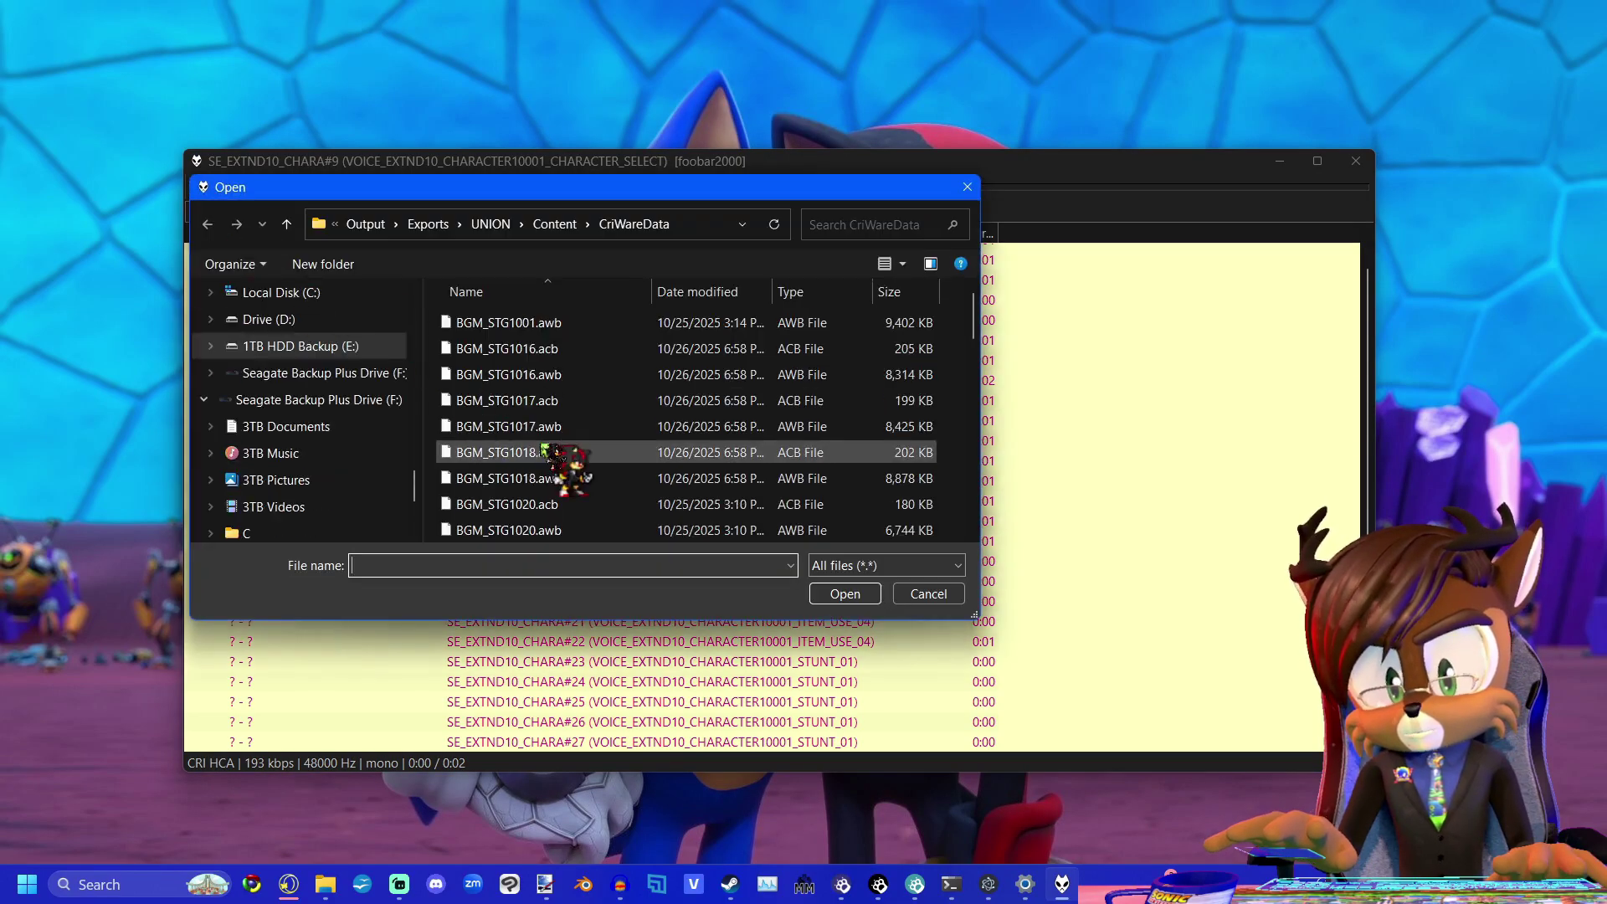
double_click(552, 456)
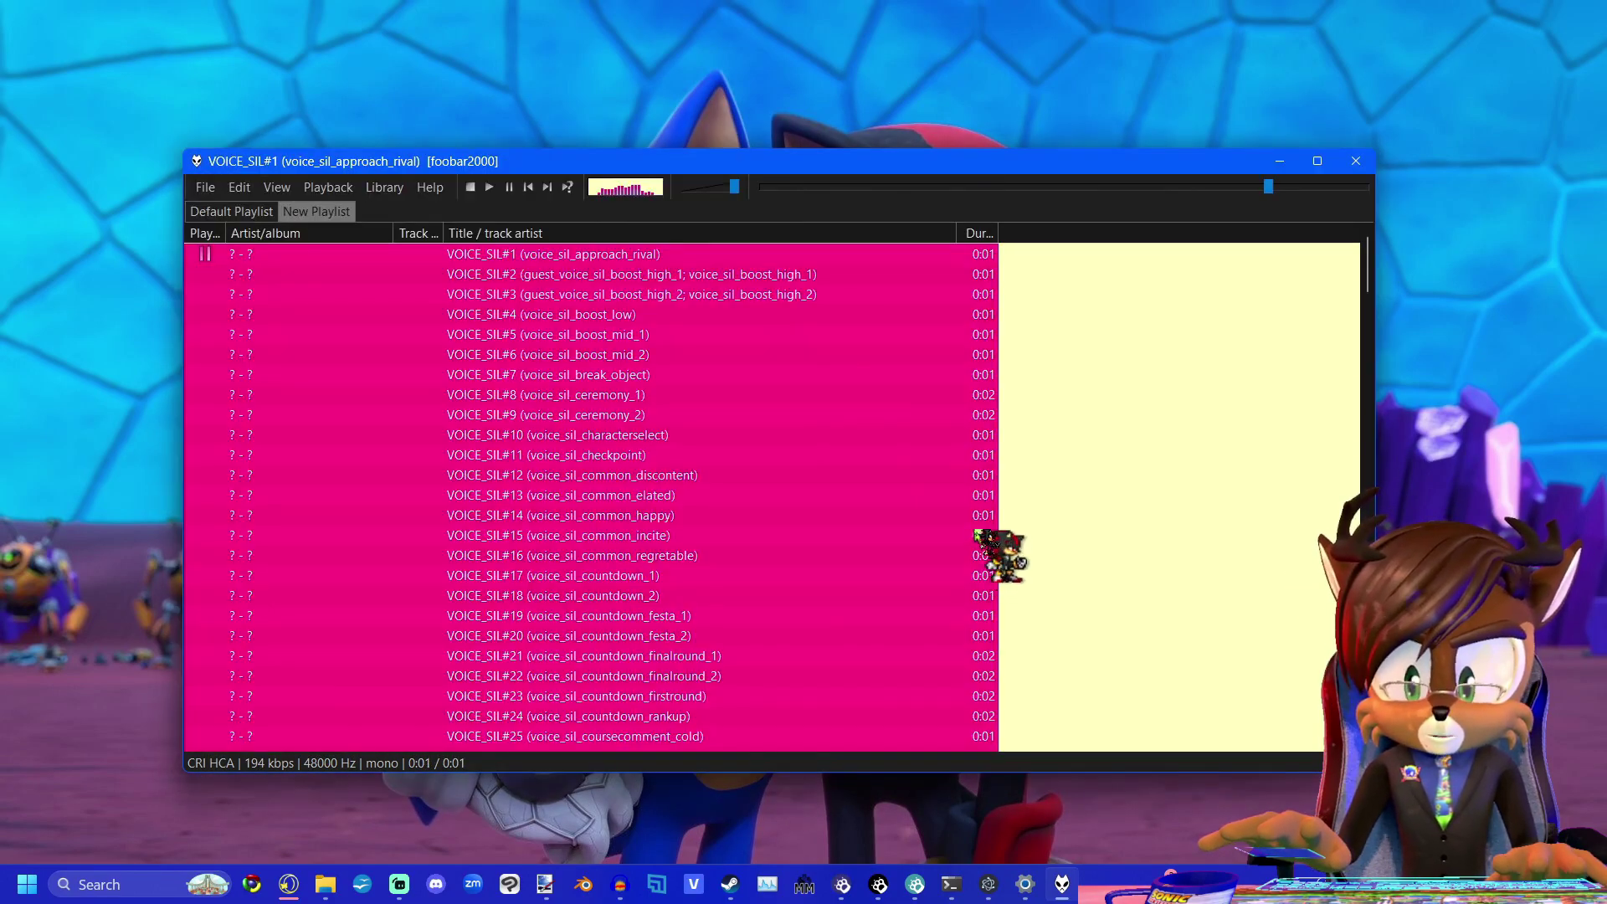
Scroll the VOICE_SIL list, picking lines #172, #175, #176, #181, #146, #156, #159 and #178.
scroll(975, 532, down, 20)
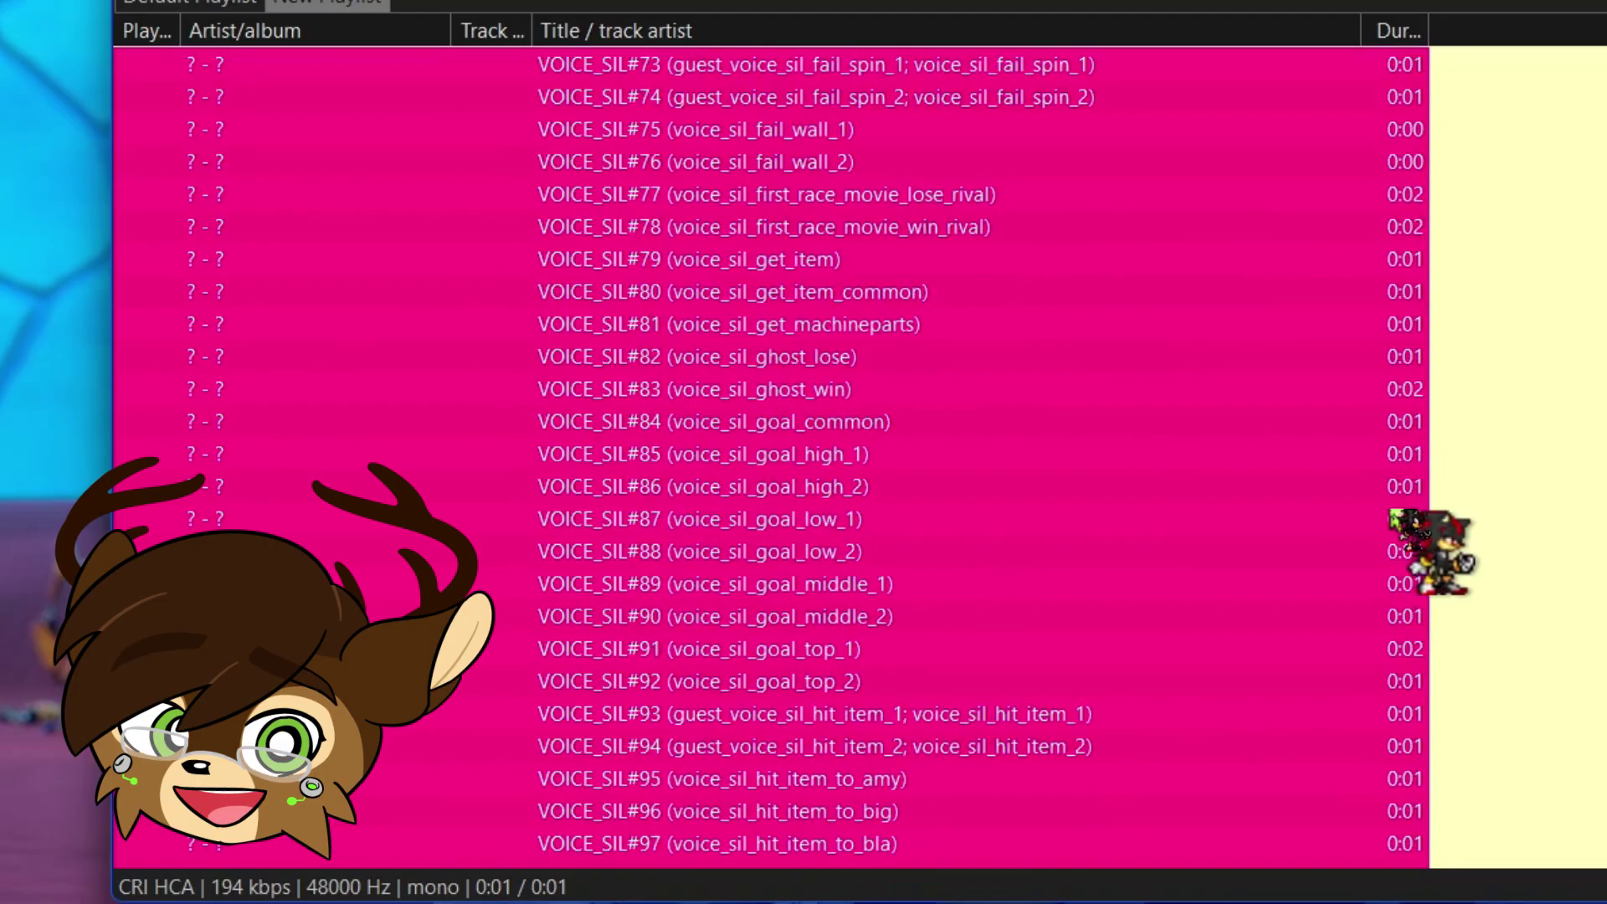
scroll(975, 532, down, 20)
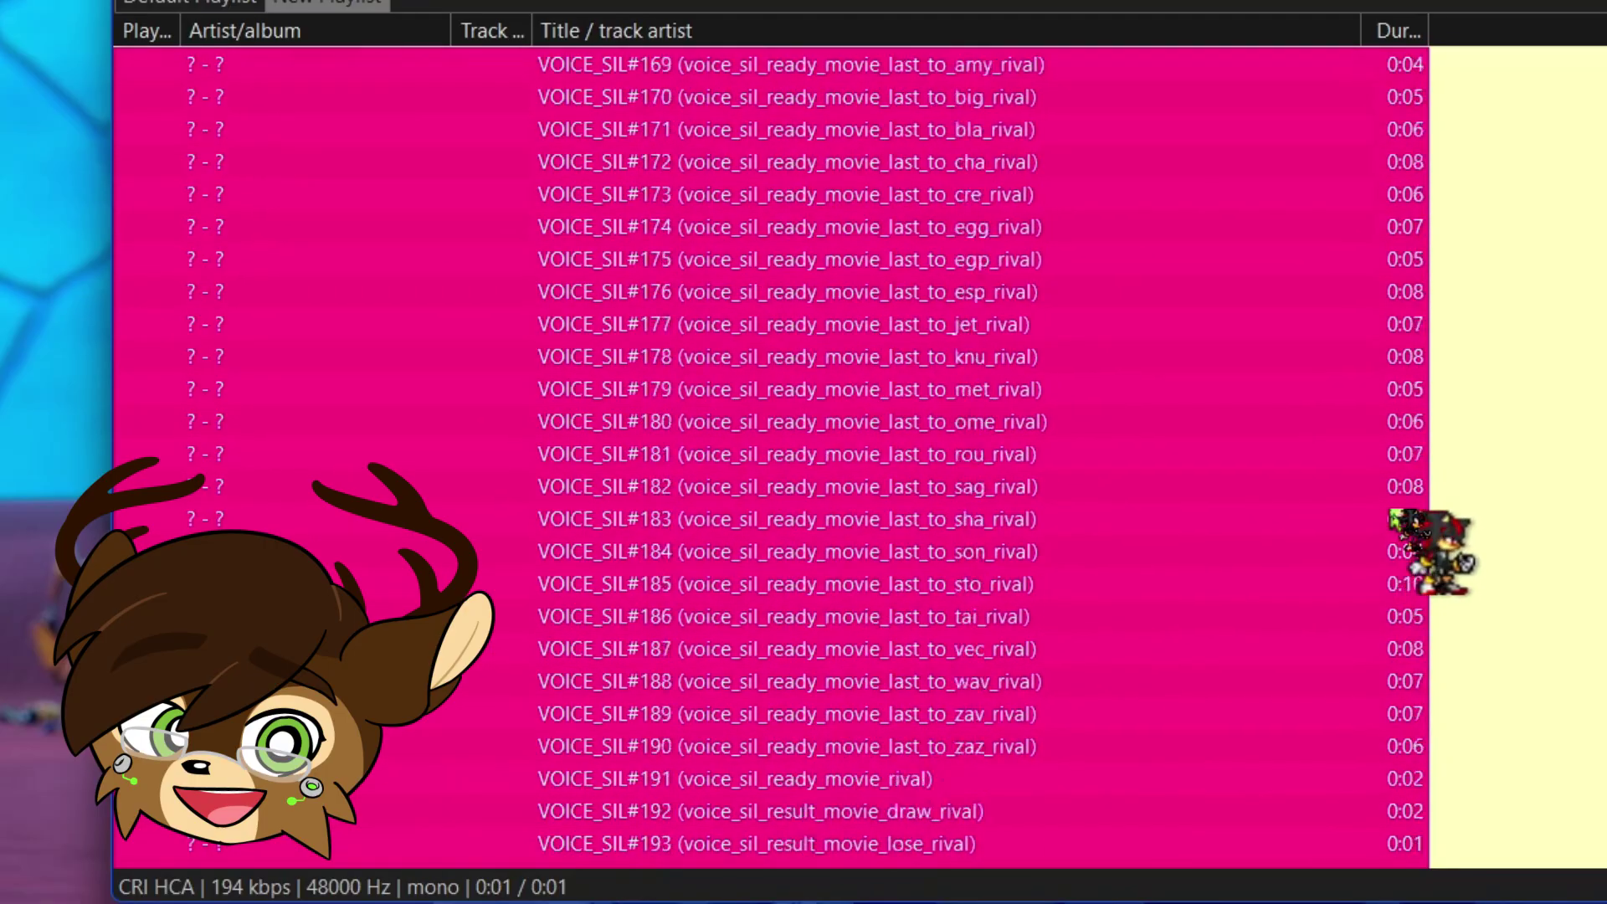
scroll(975, 531, down, 12)
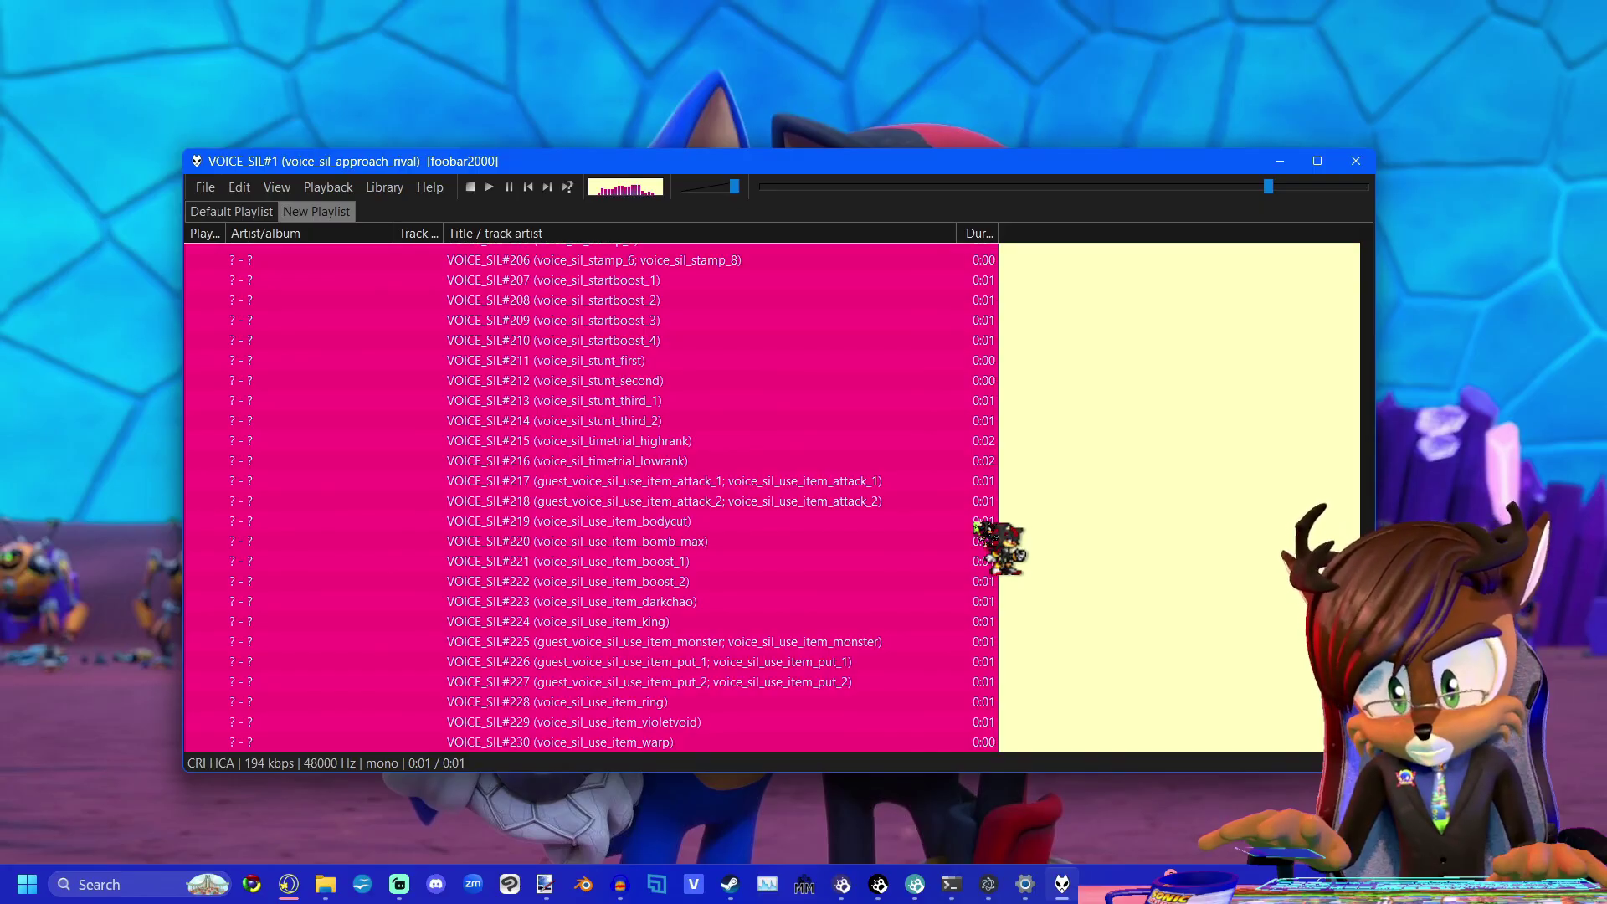
scroll(900, 578, up, 12)
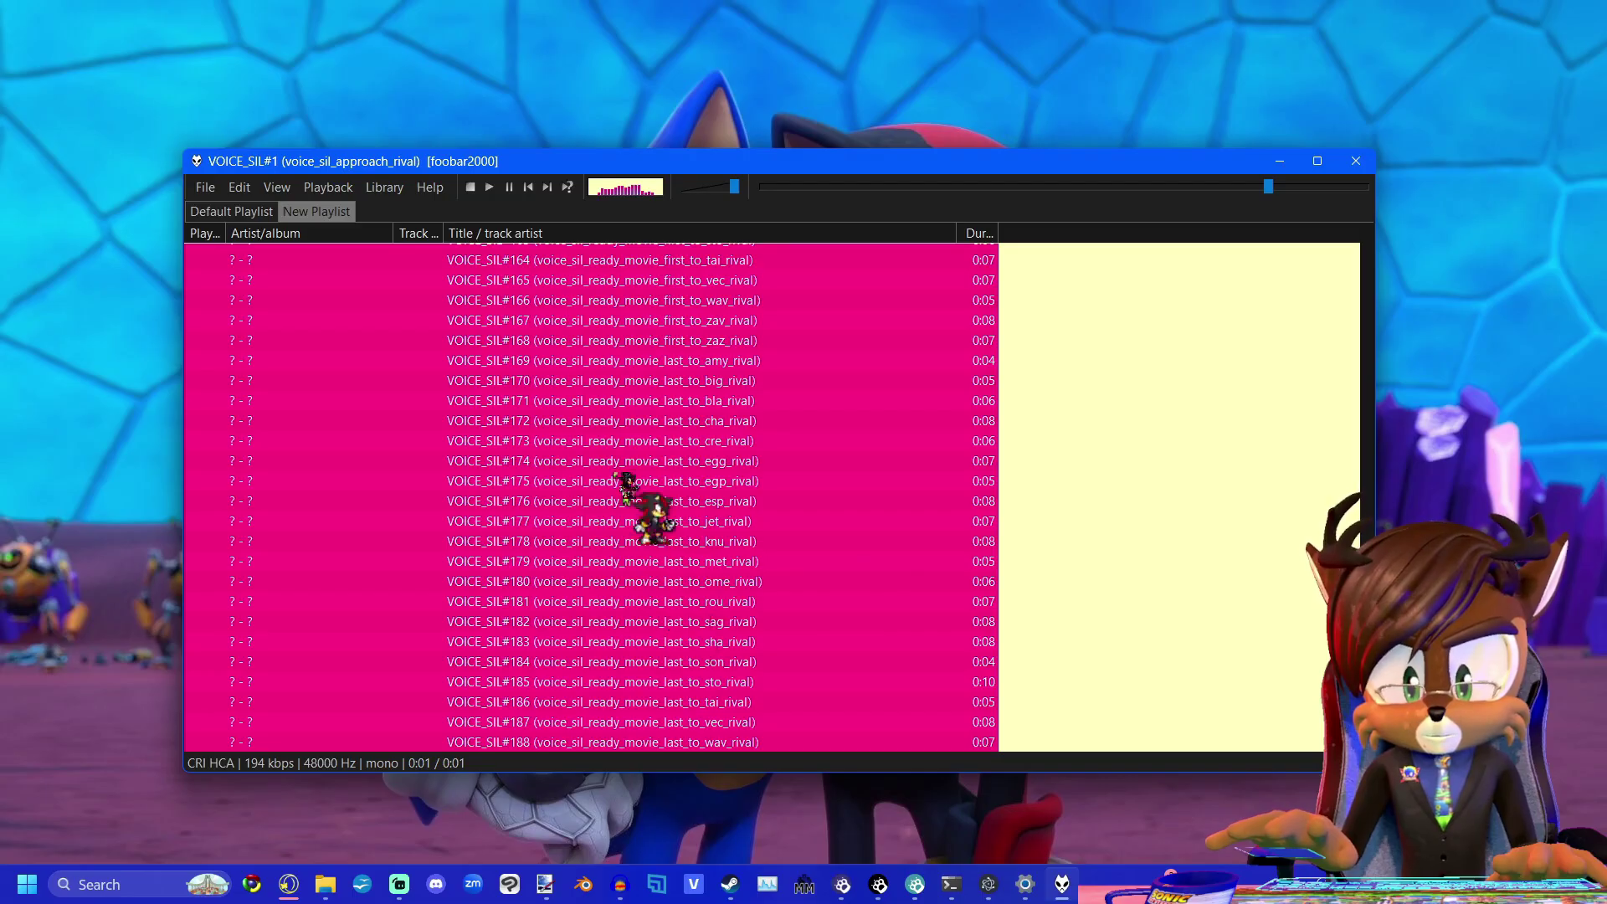
scroll(645, 502, up, 2)
click(621, 421)
click(615, 480)
click(626, 500)
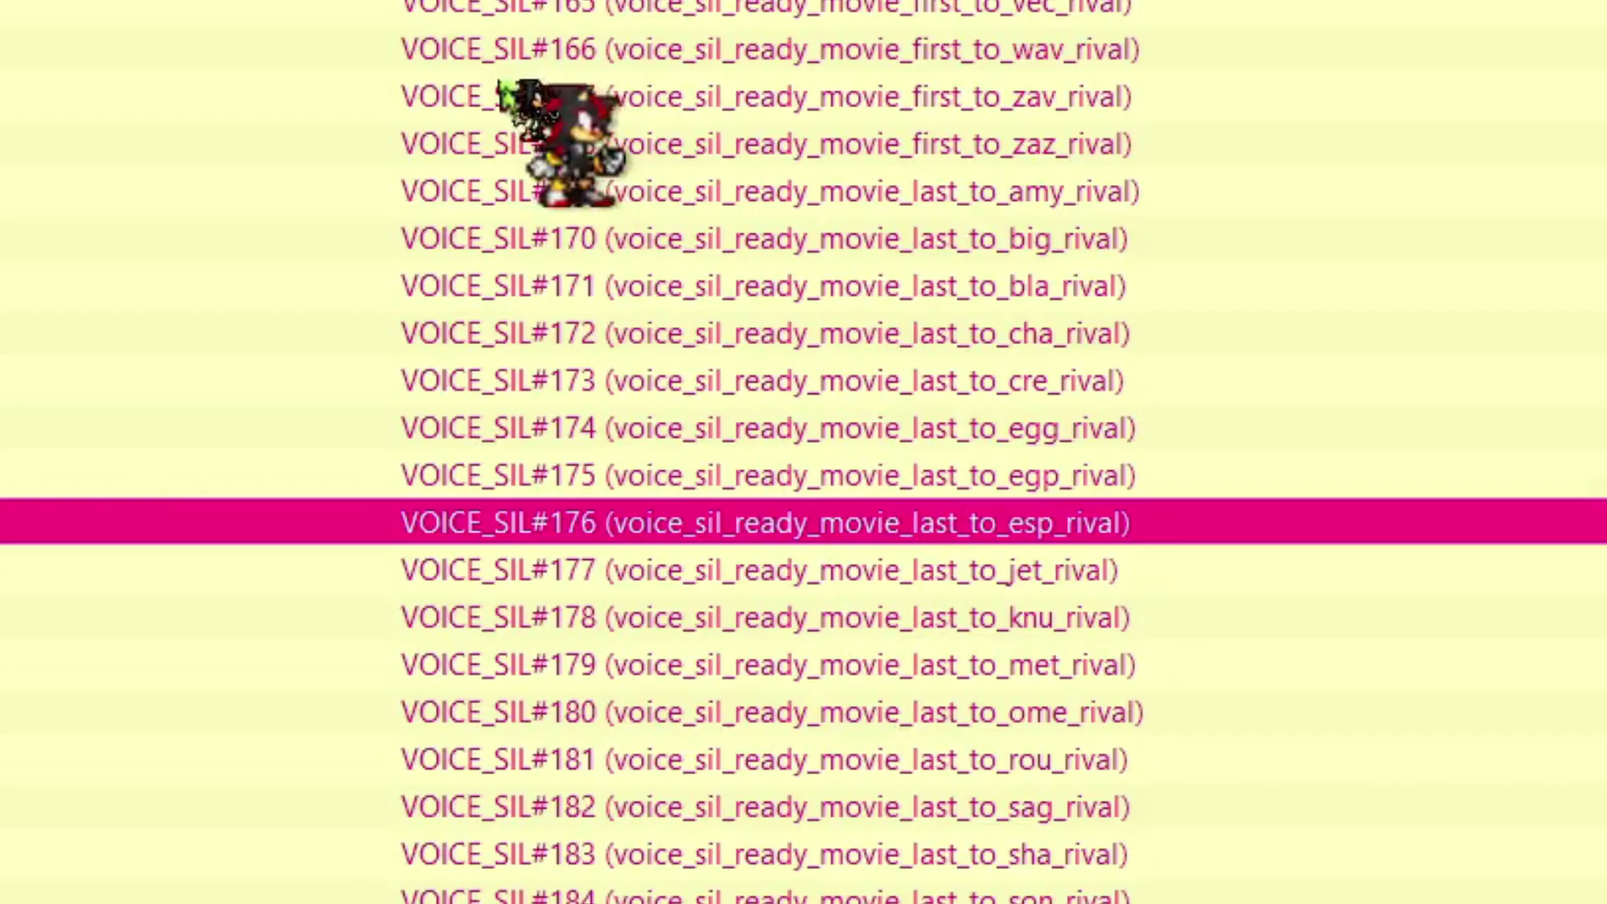
click(654, 600)
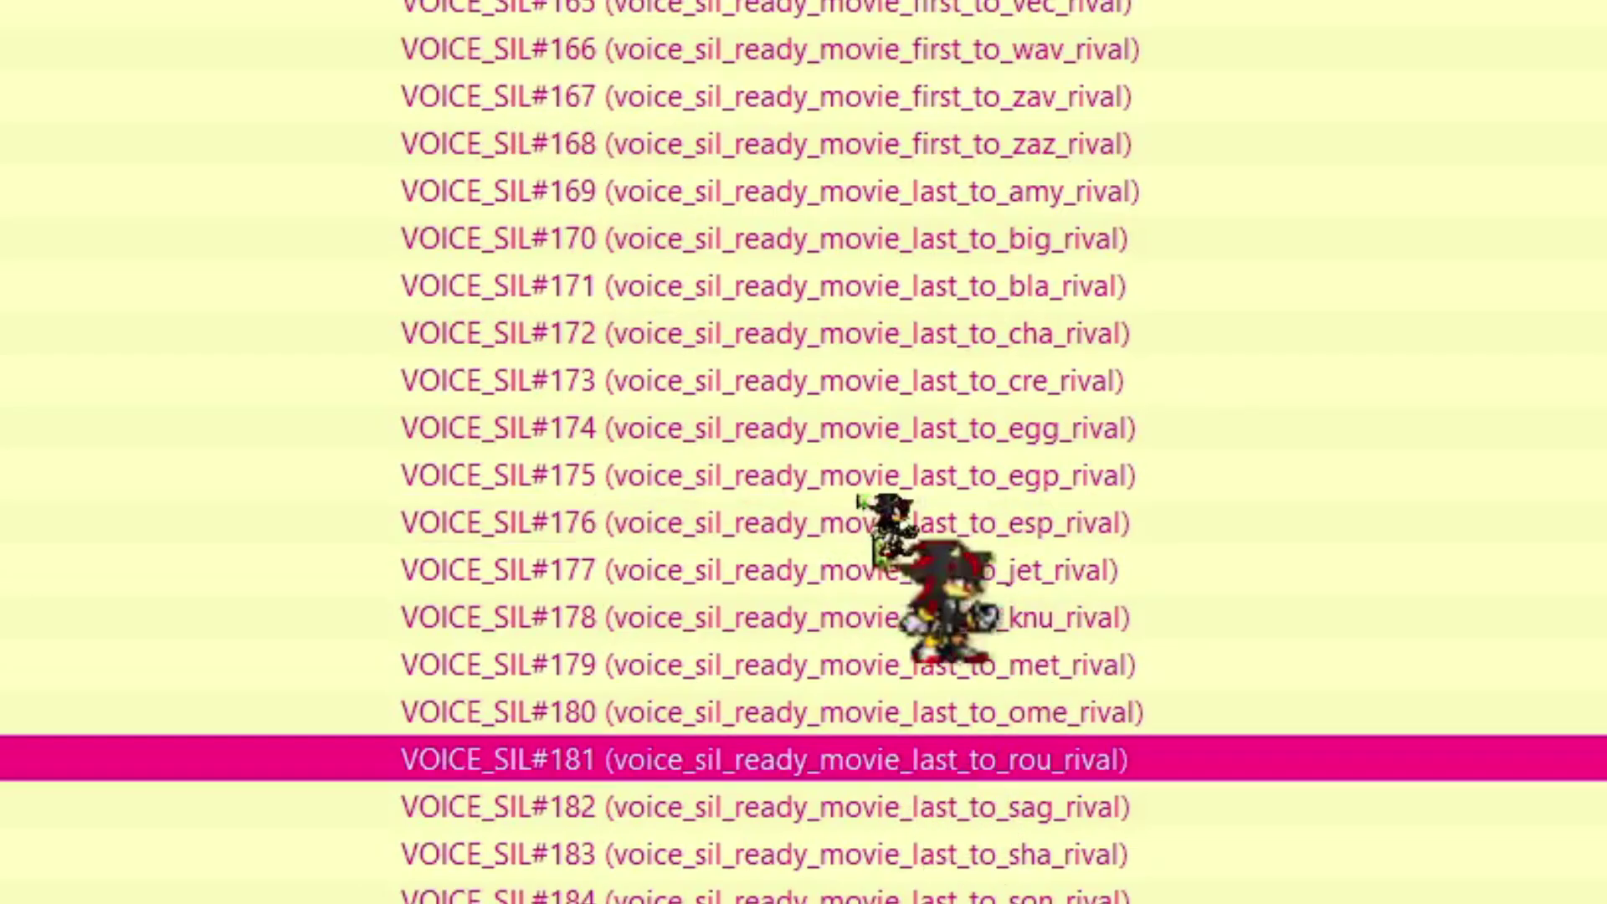
scroll(862, 586, up, 10)
click(816, 523)
scroll(795, 661, down, 4)
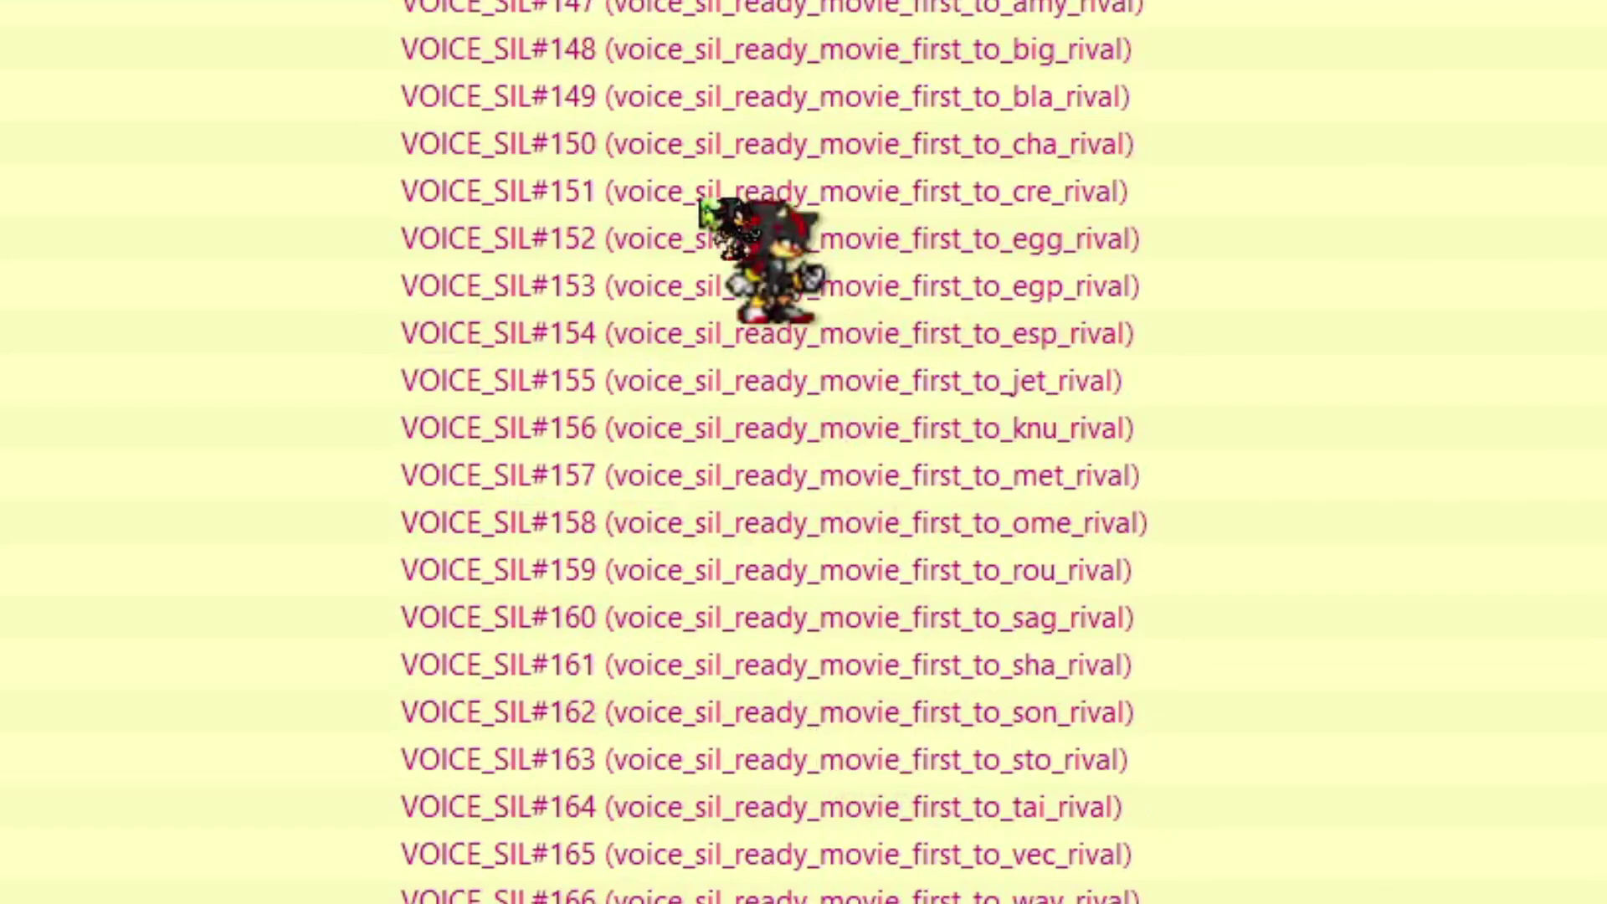
click(734, 428)
click(762, 567)
scroll(786, 670, down, 2)
scroll(753, 641, down, 4)
click(754, 619)
scroll(754, 640, down, 5)
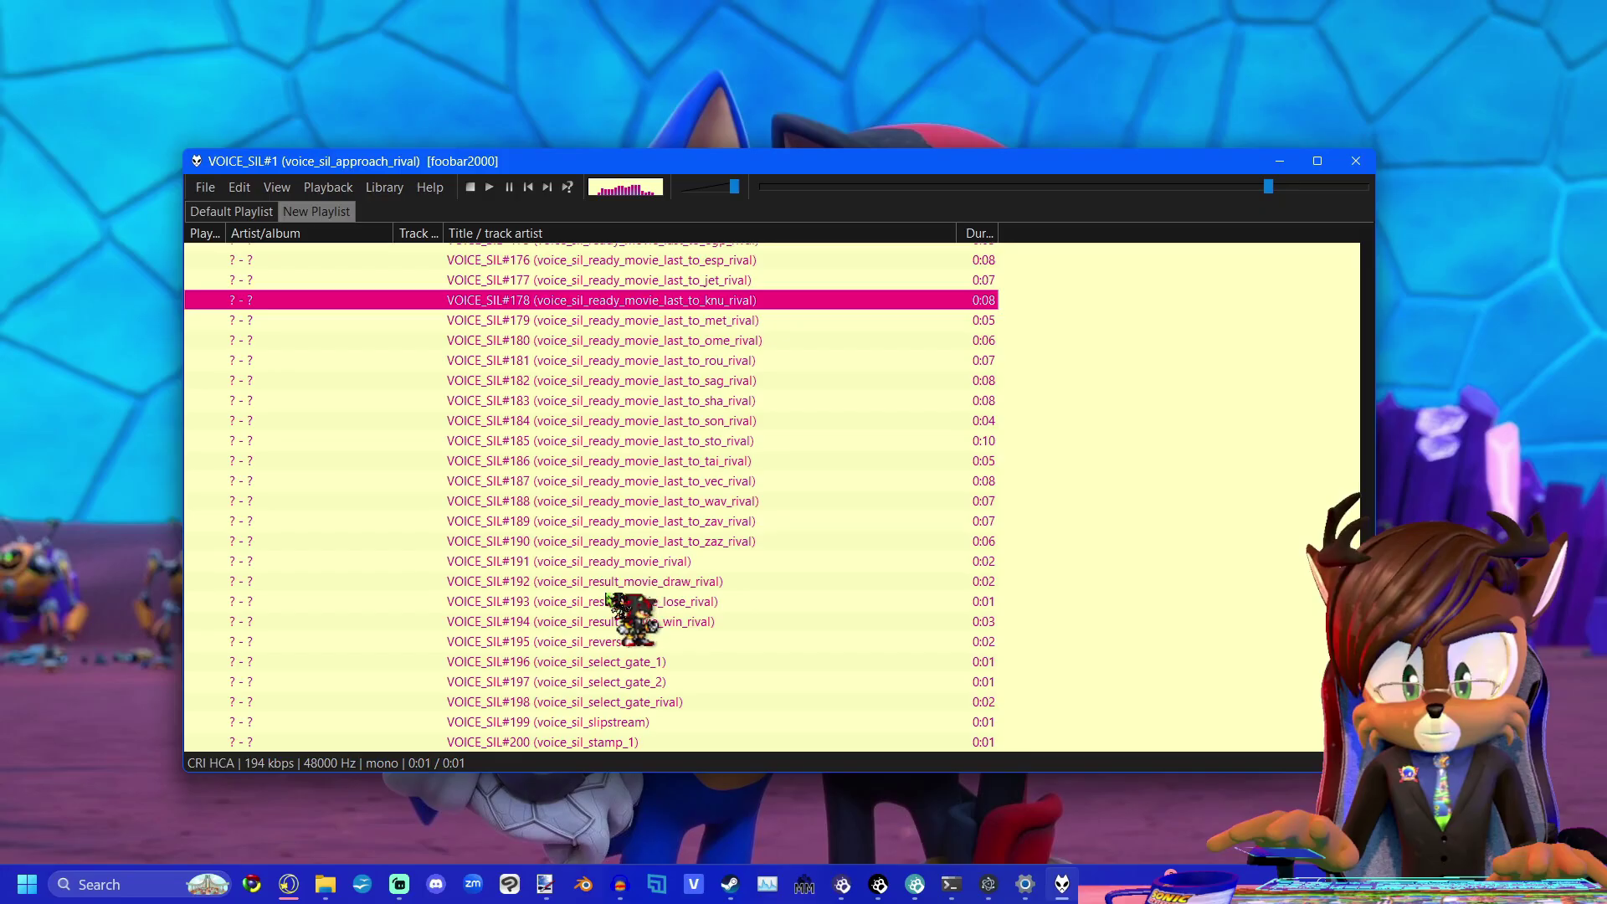
scroll(606, 596, up, 20)
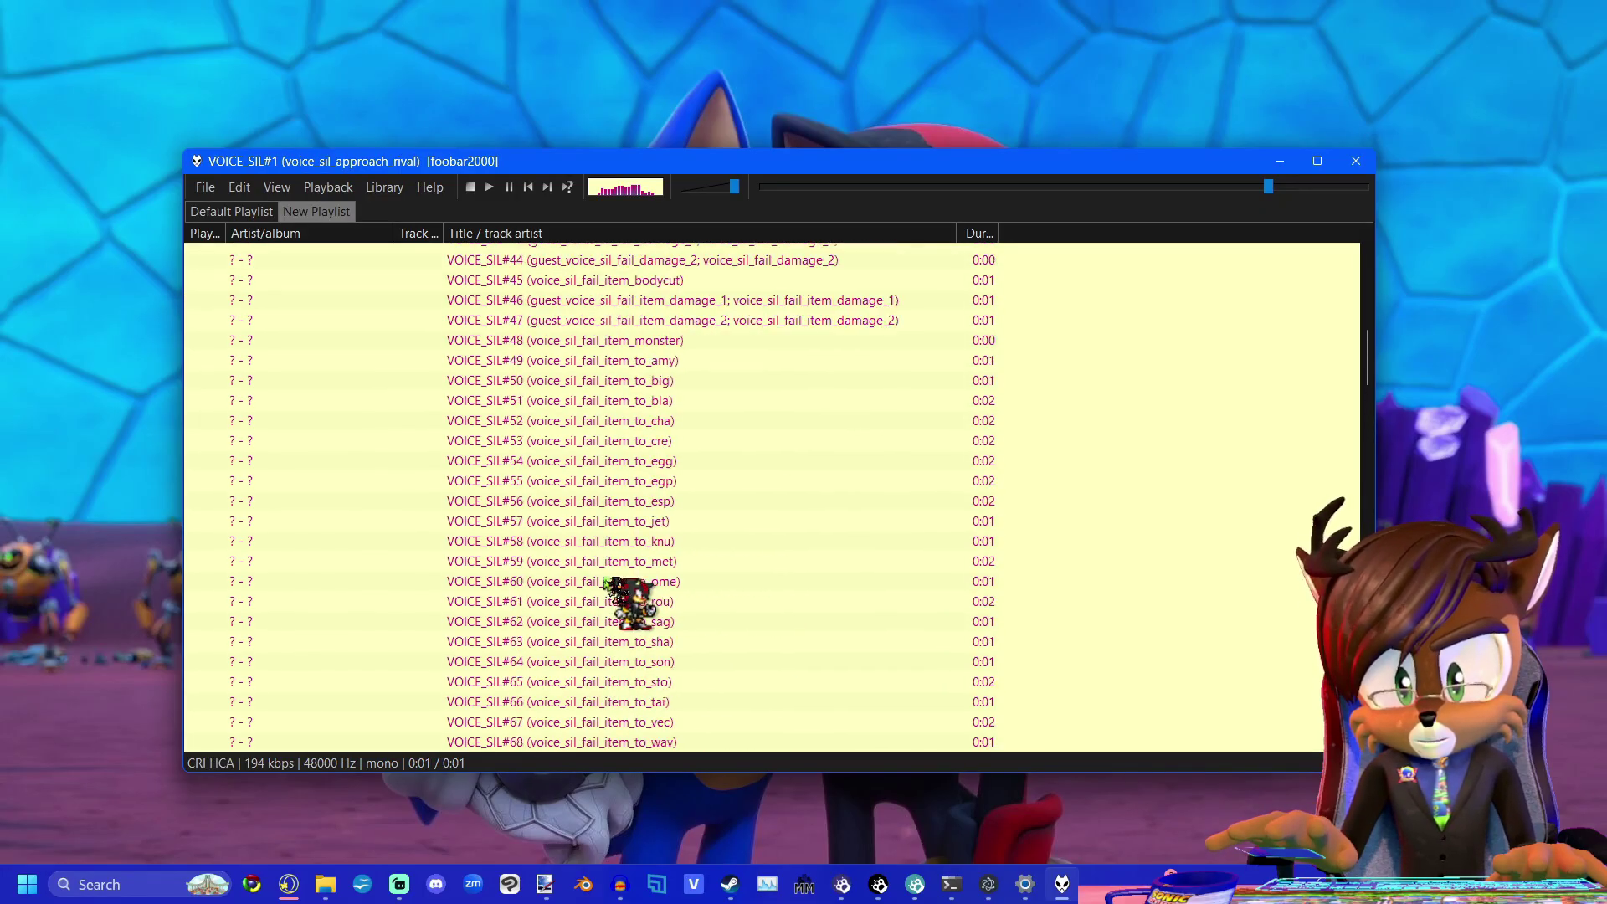
Pick lines #53, #58, #50 and #51, then play fail_item_to_big line #50.
click(606, 440)
click(606, 541)
click(606, 380)
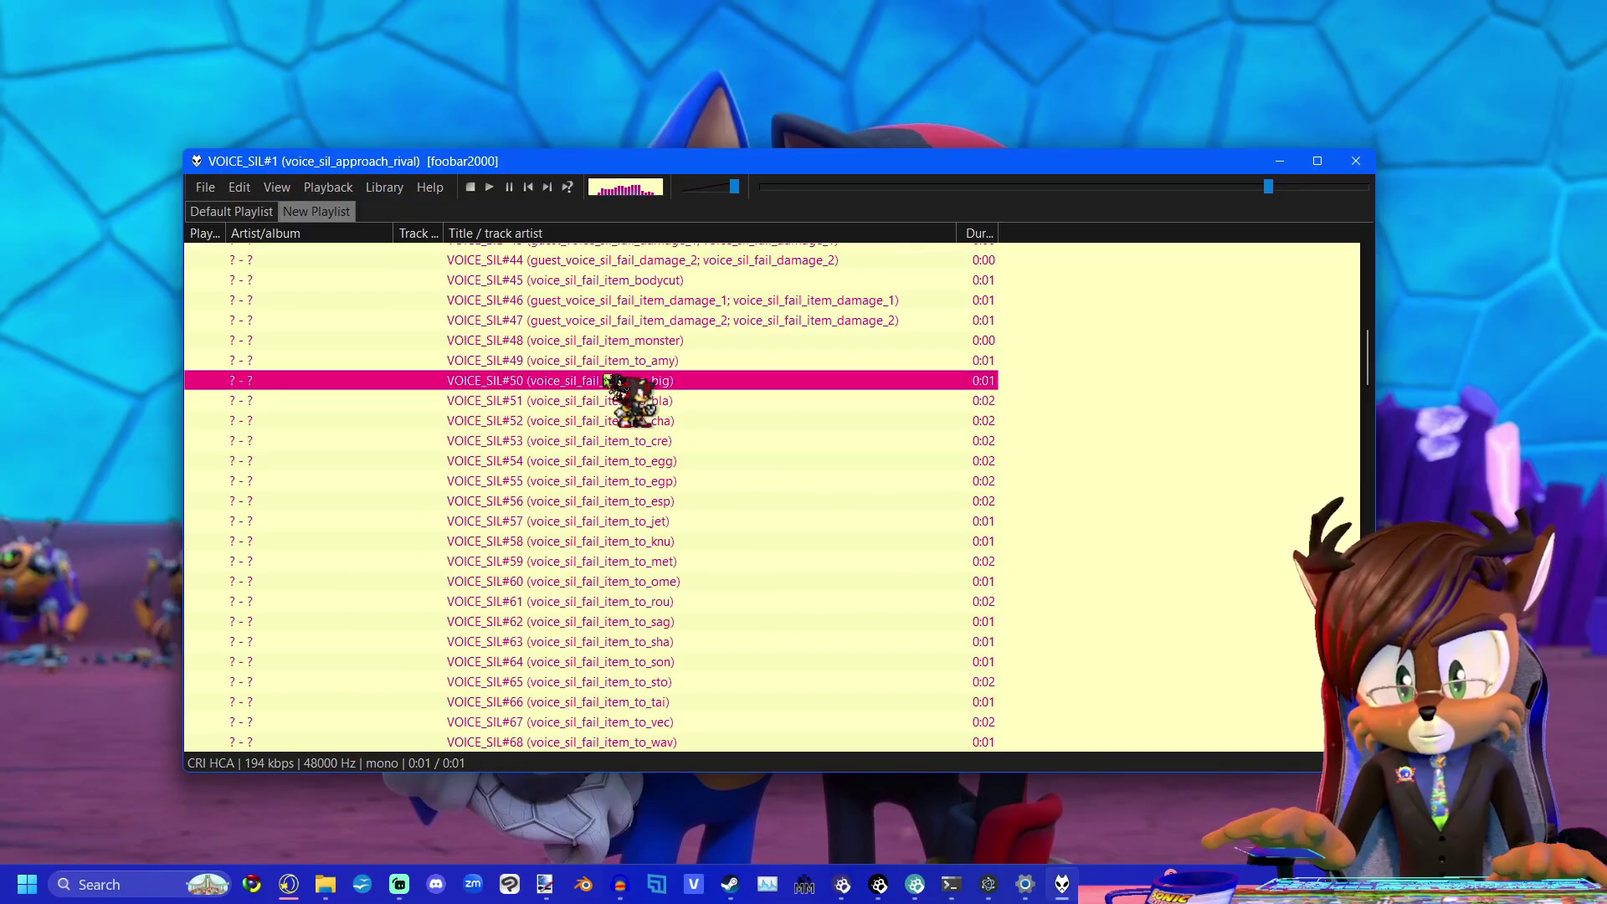
click(608, 403)
click(610, 437)
click(612, 383)
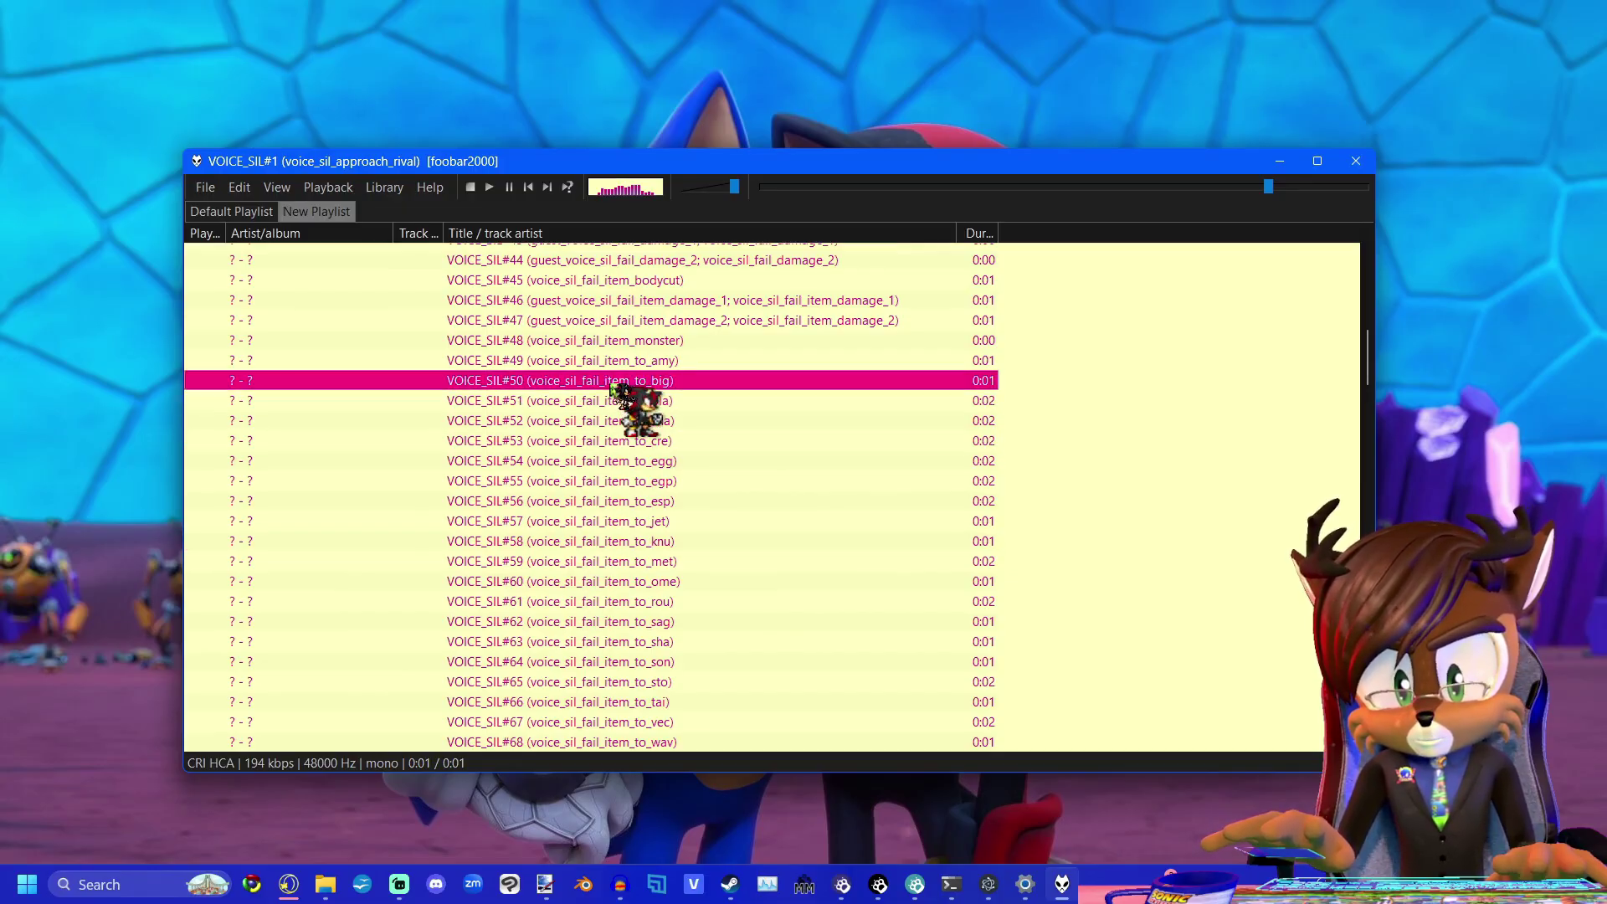
double_click(611, 384)
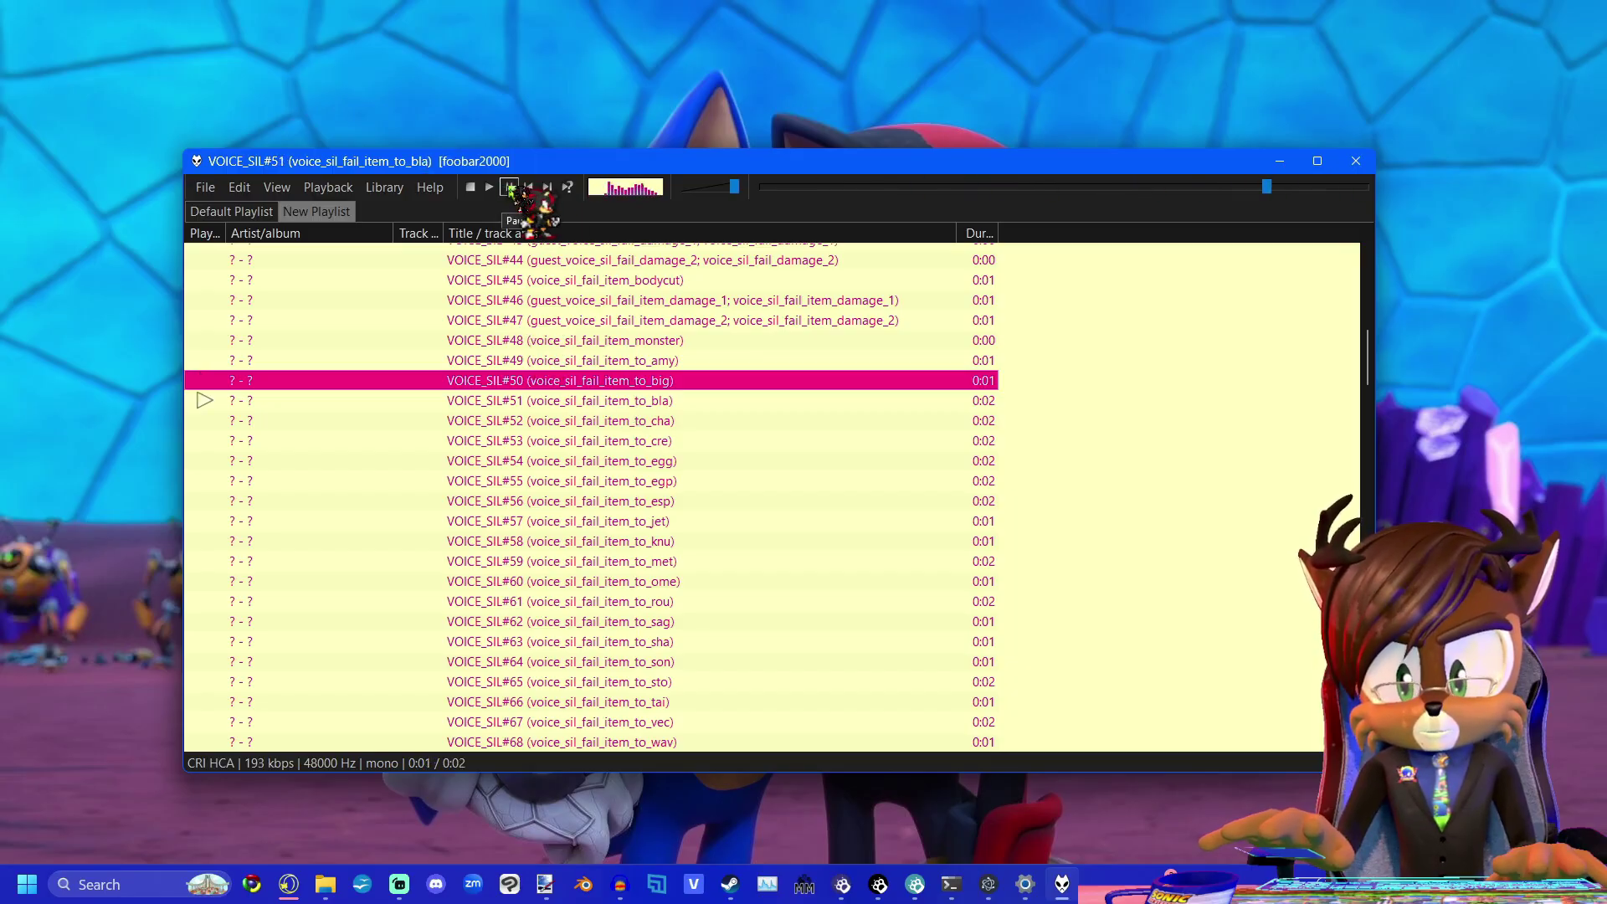
Scroll up and down through the voice-line playlist.
scroll(607, 544, up, 11)
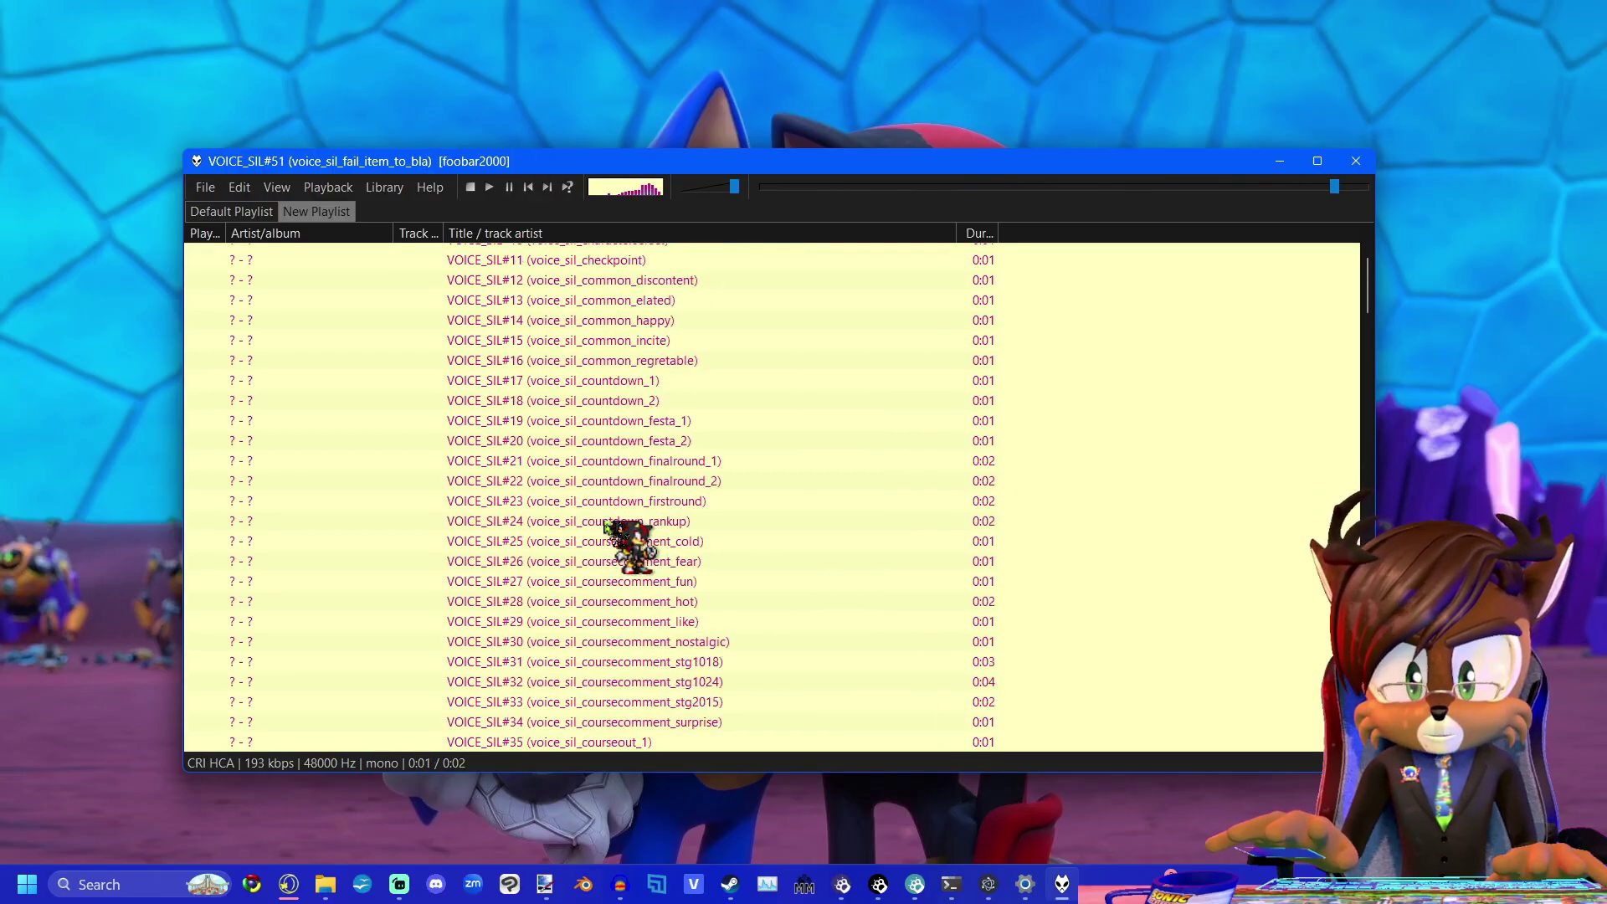
scroll(593, 423, down, 14)
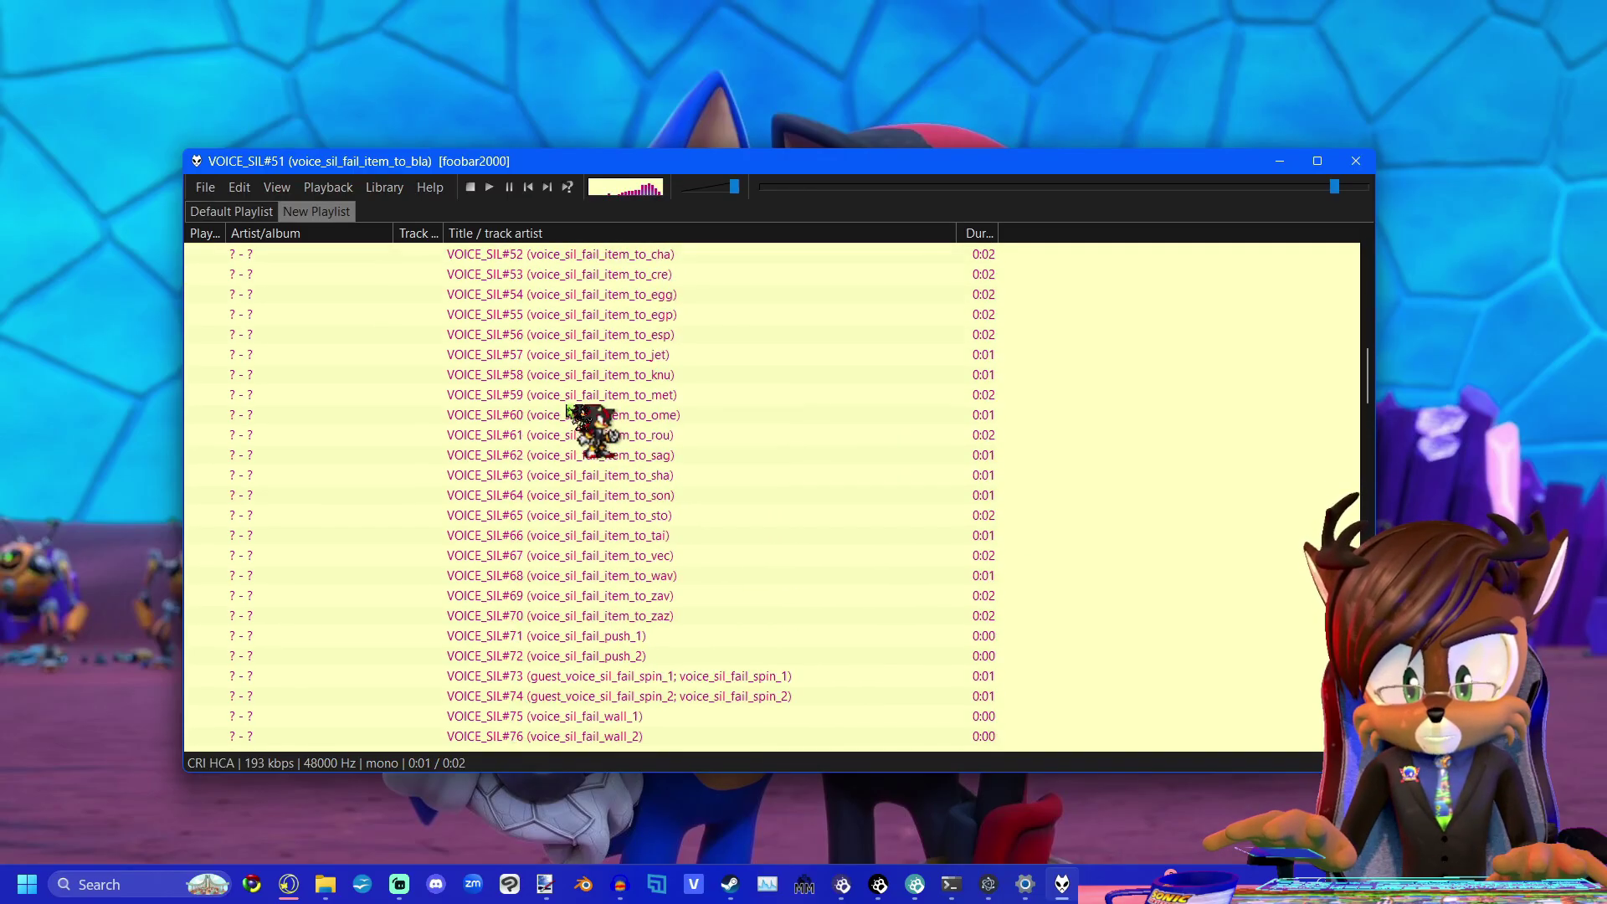
scroll(586, 427, up, 17)
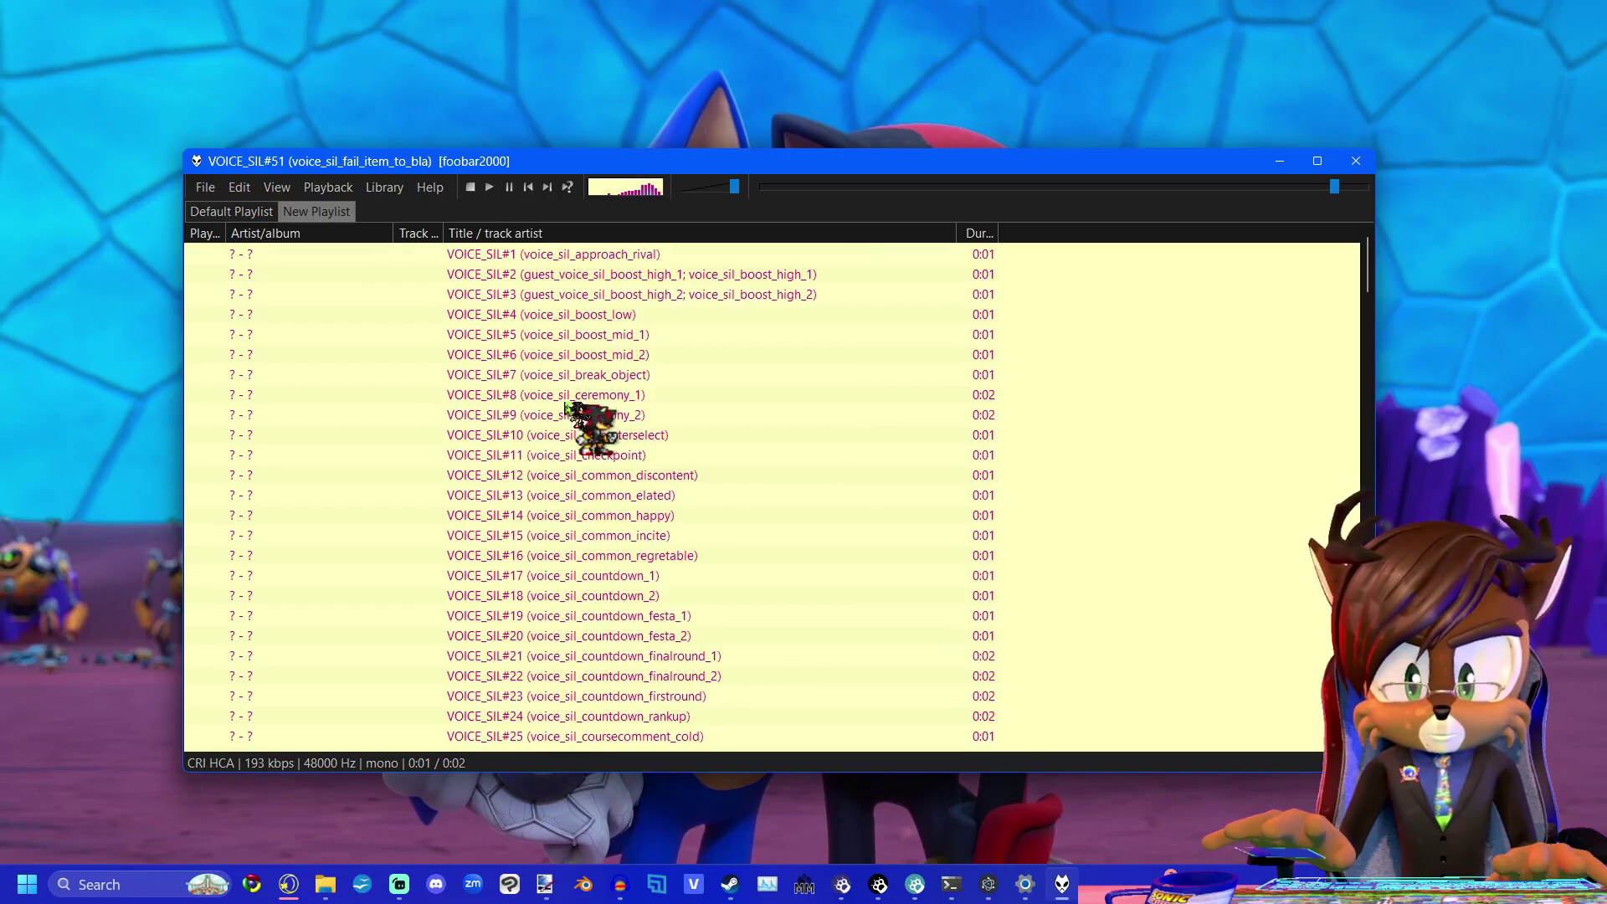
scroll(577, 422, down, 20)
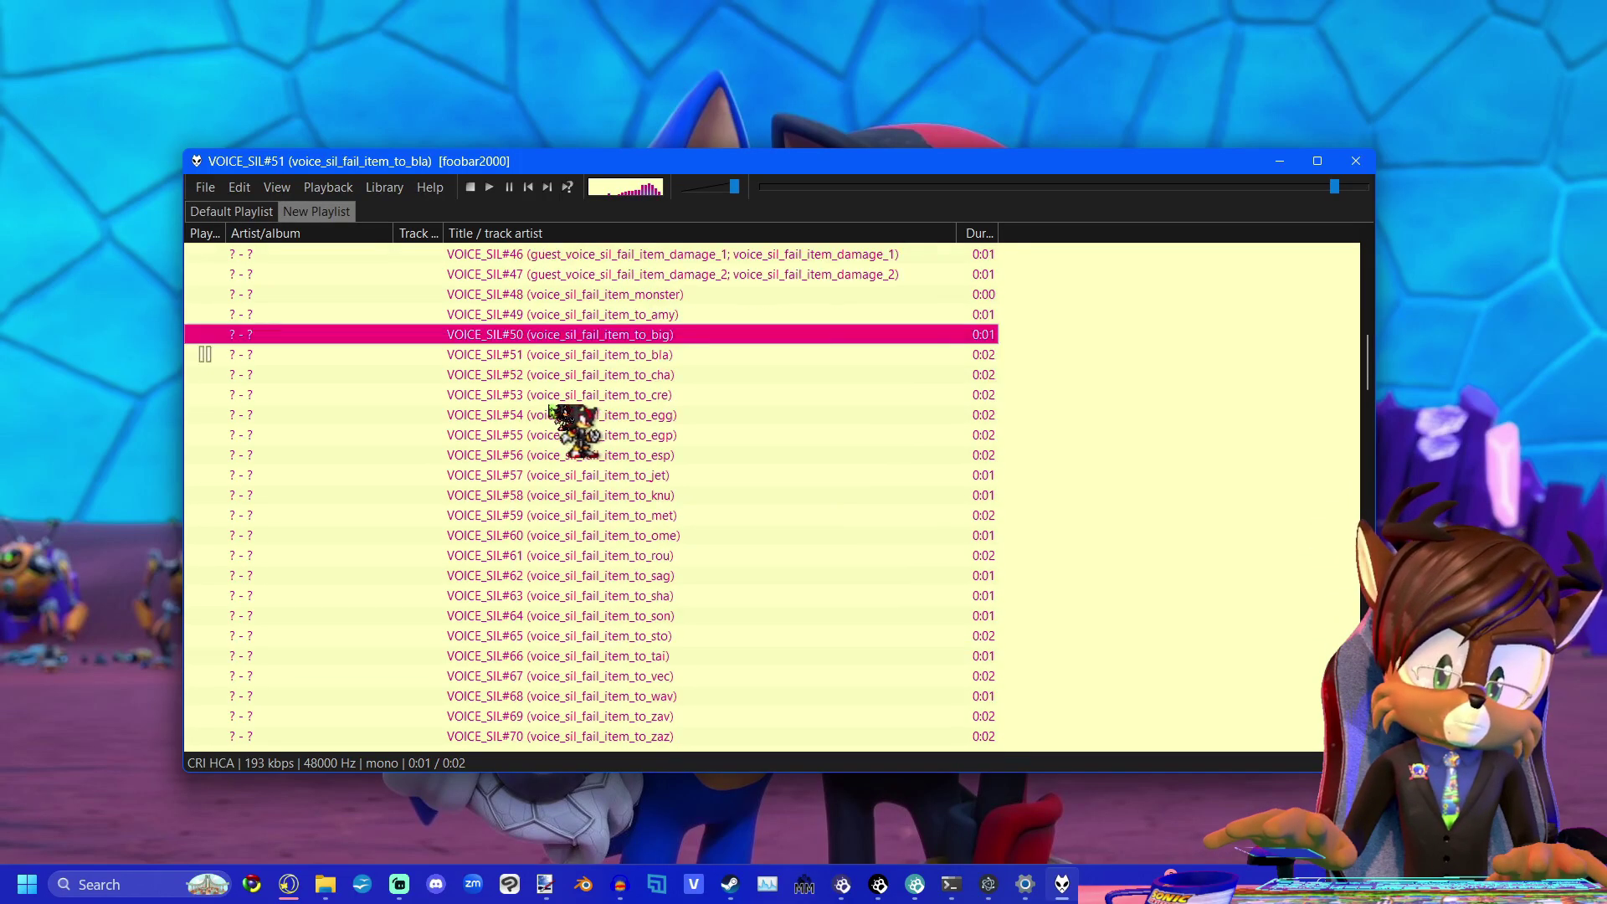
scroll(553, 410, down, 20)
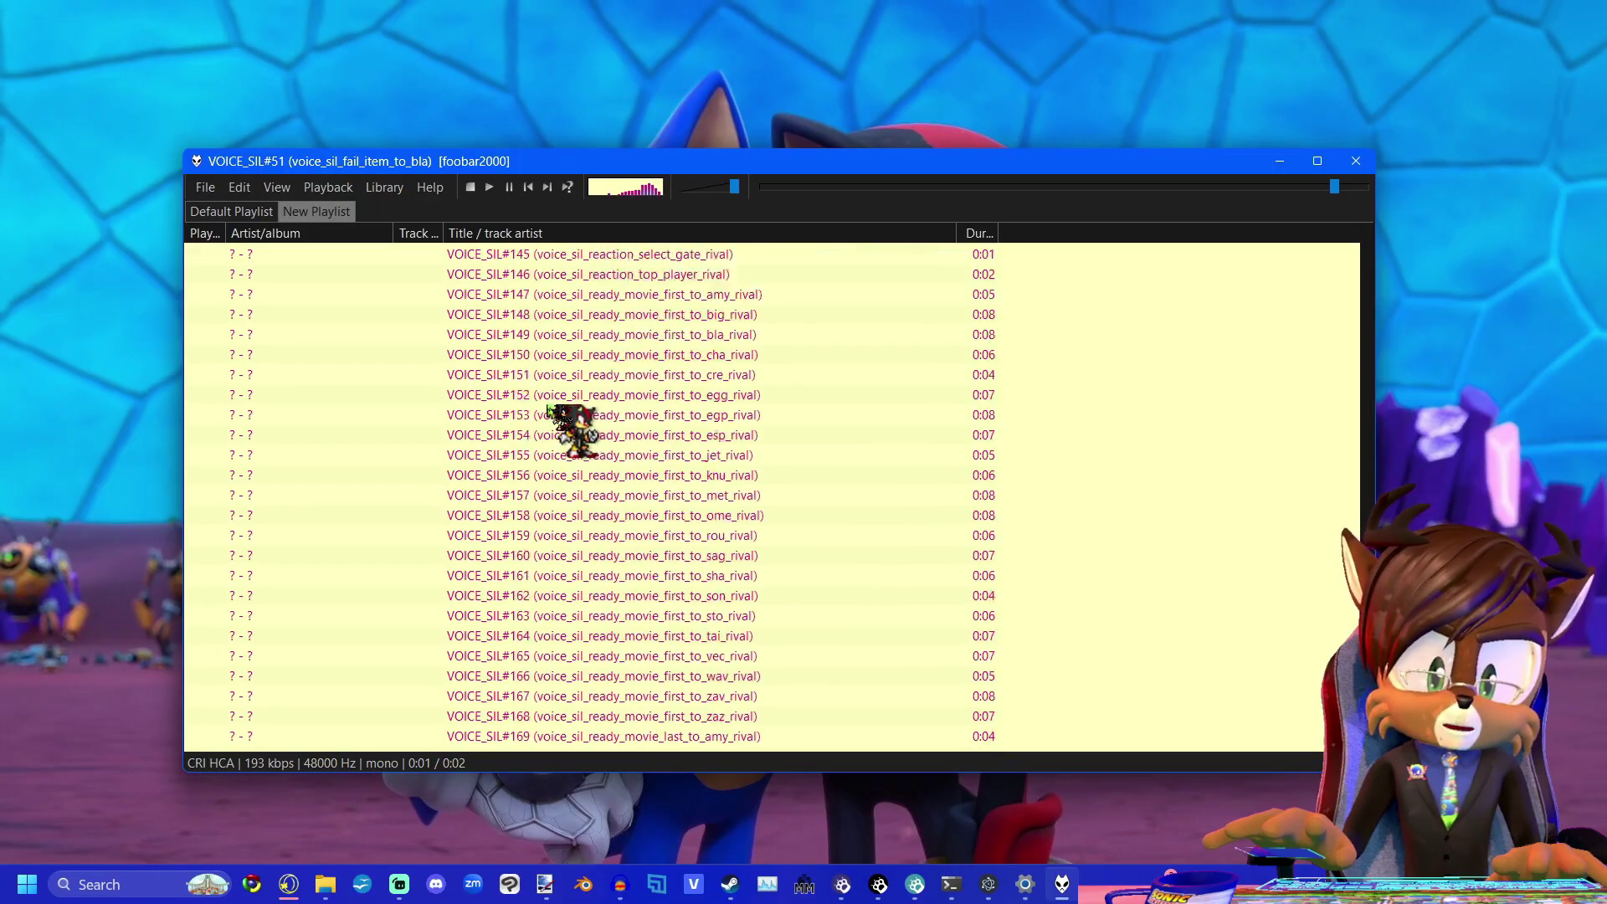
scroll(611, 586, down, 2)
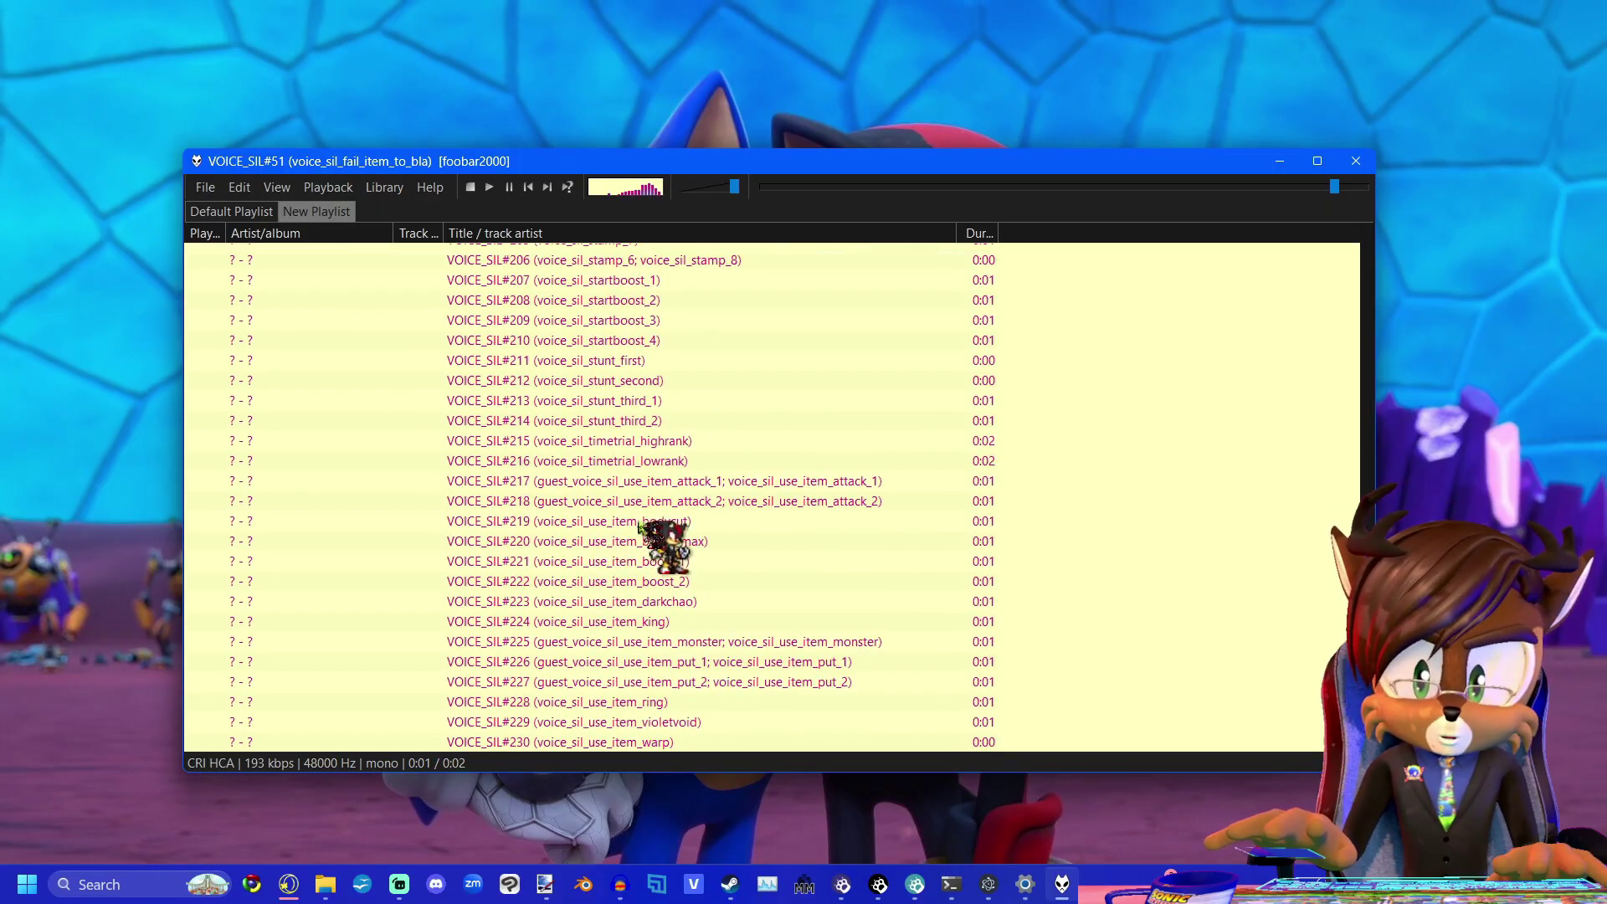
scroll(807, 617, up, 16)
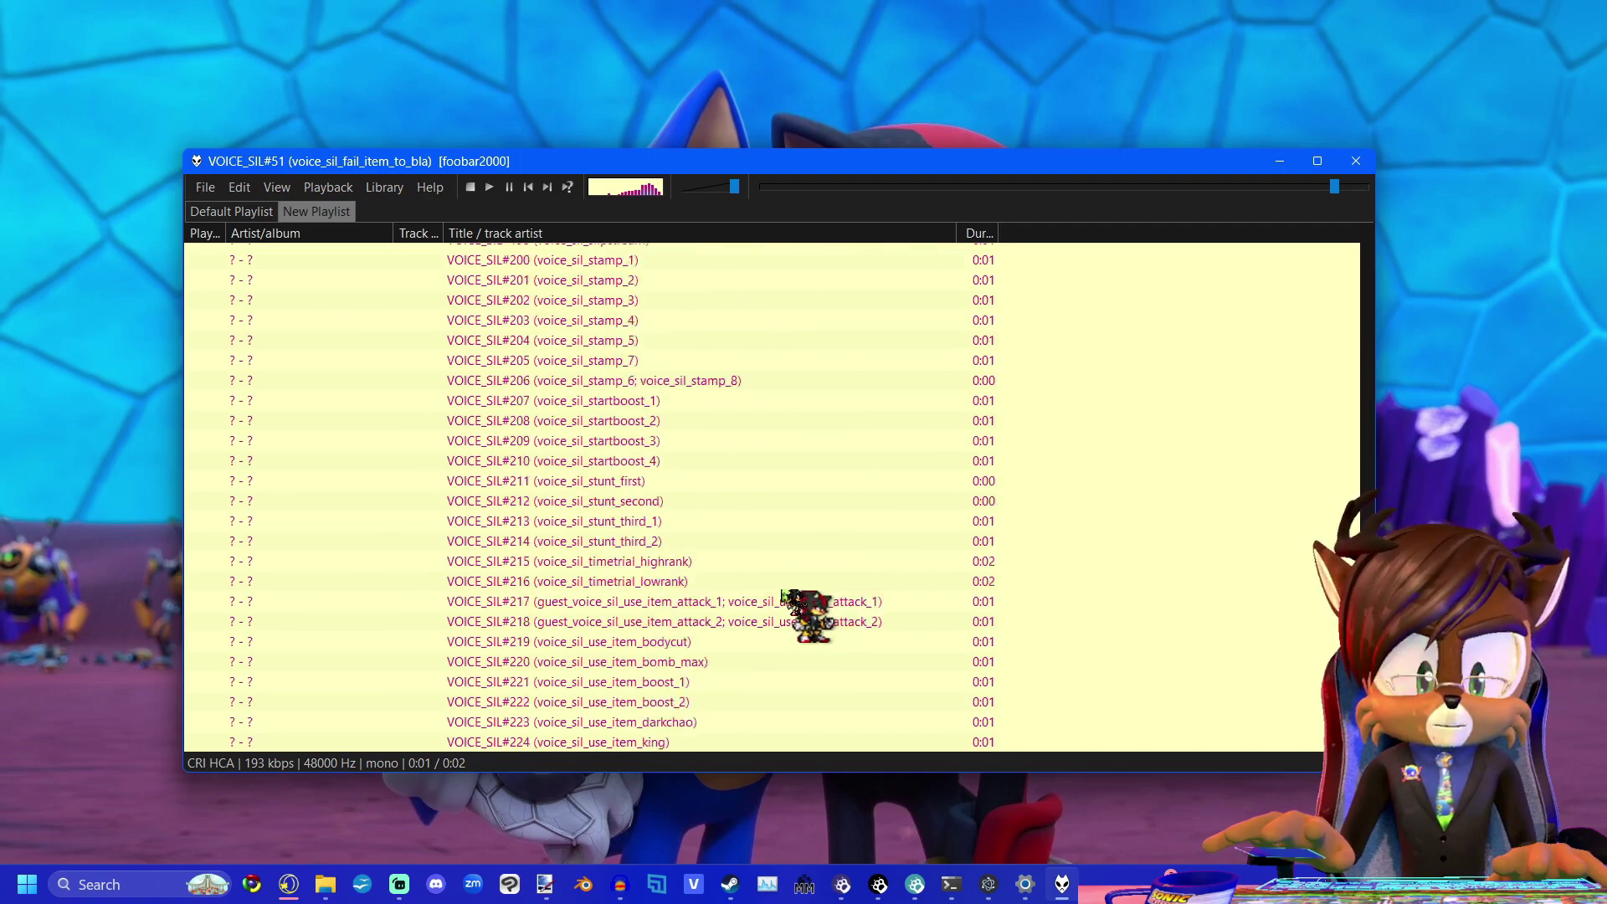
scroll(1132, 551, up, 20)
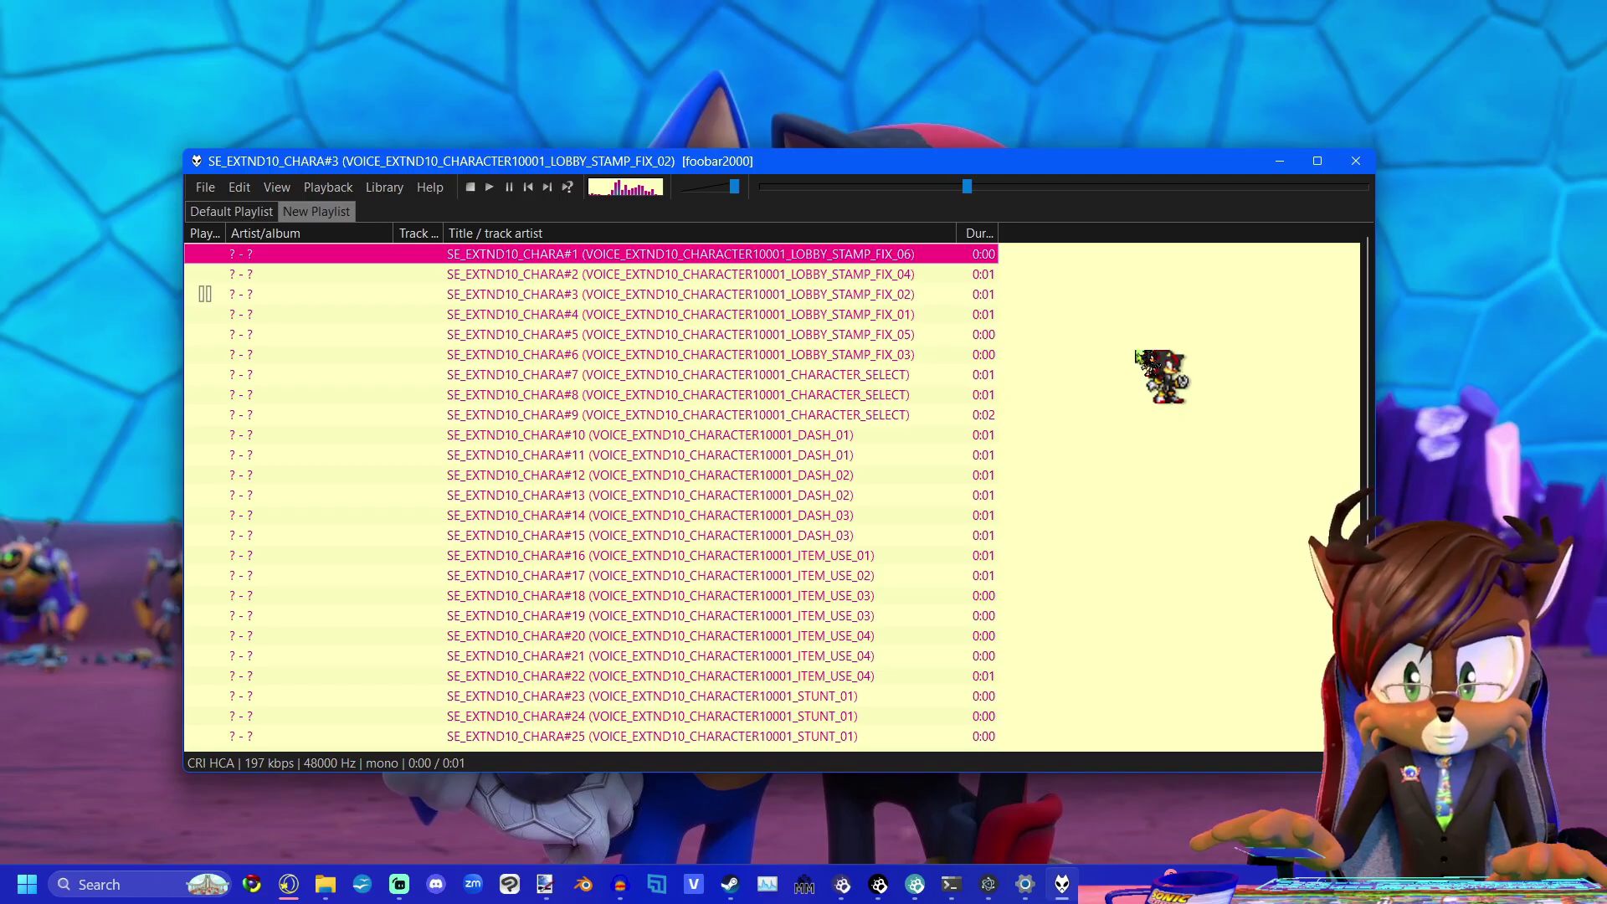
Select various clips, including ITEM_USE_04 #21, CHARACTER_SELECT #7 and lobby stamps #4 and #6.
click(513, 334)
click(652, 654)
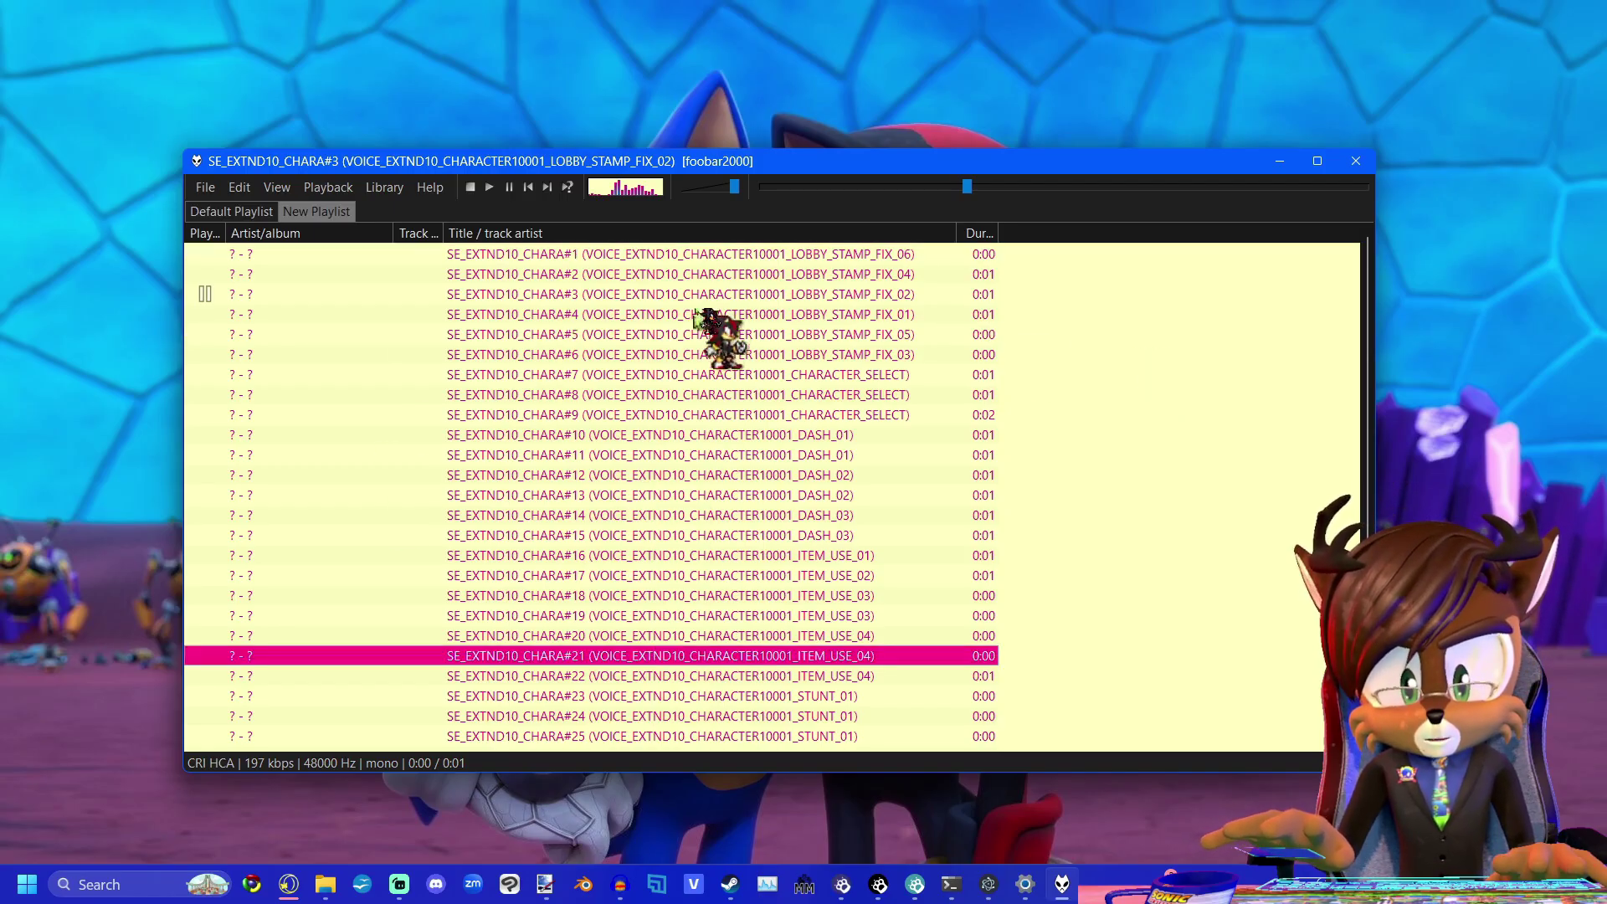
click(698, 254)
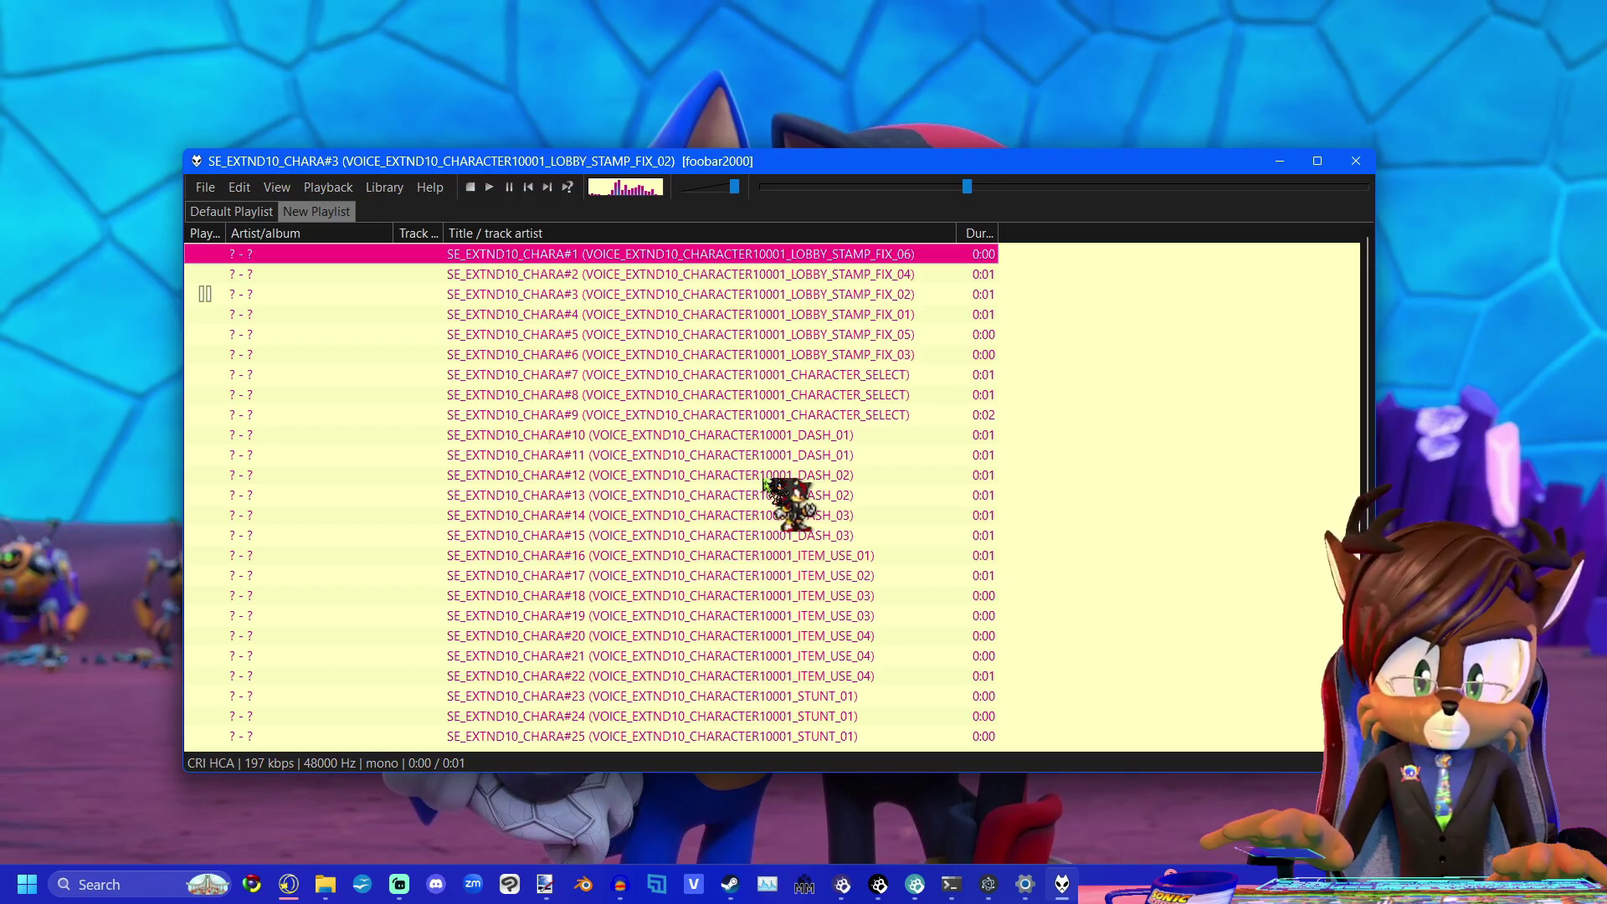
click(576, 376)
click(572, 317)
click(596, 355)
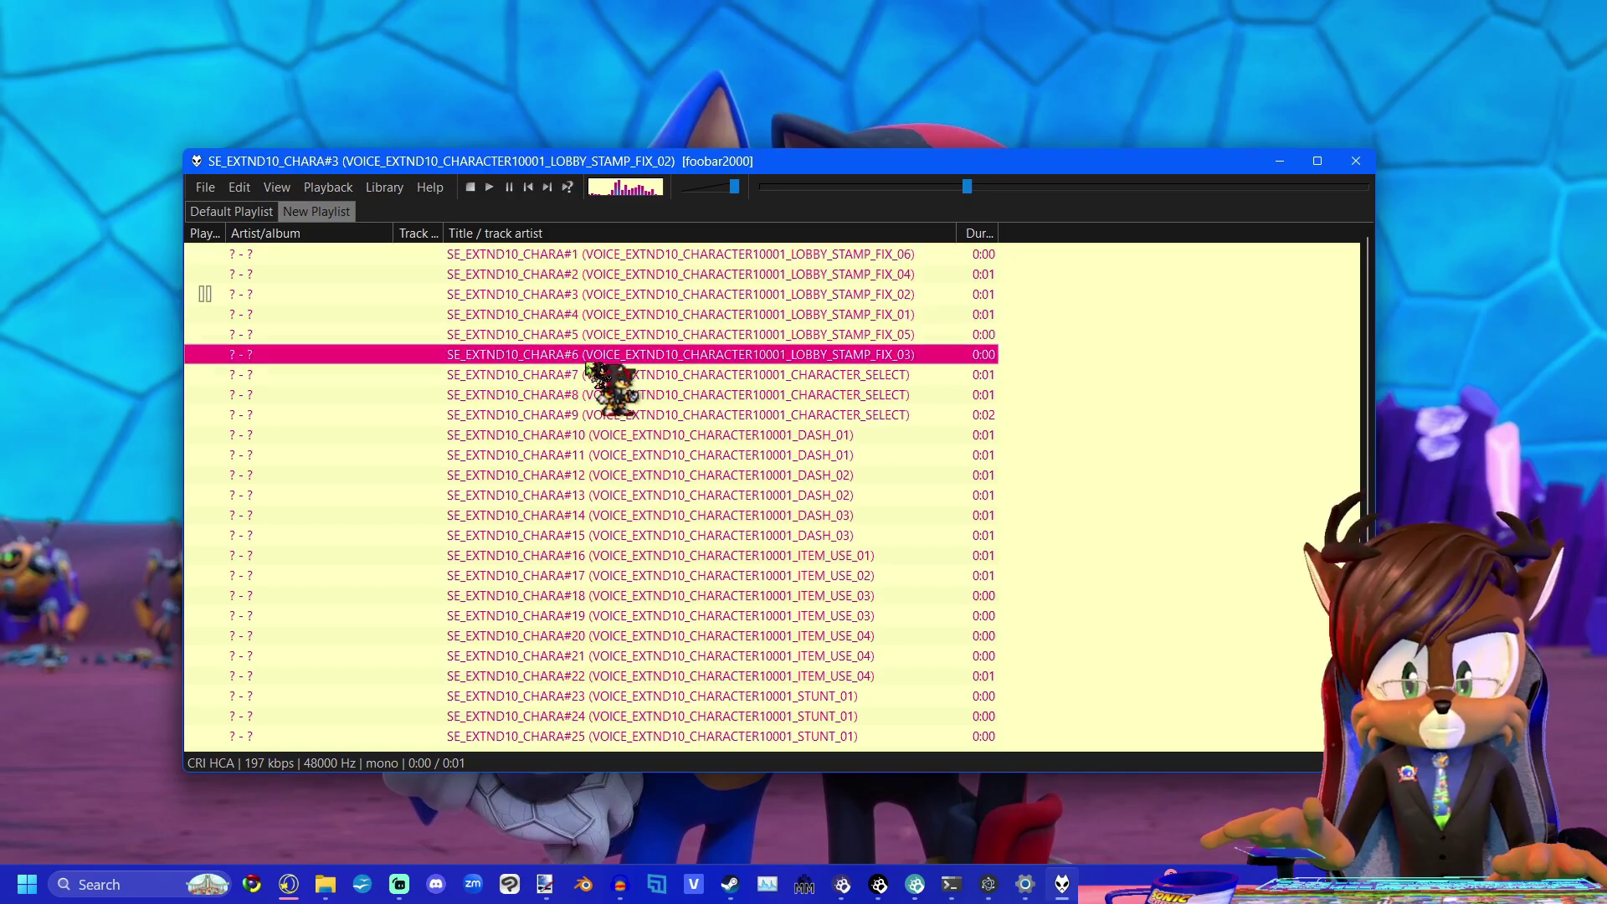
Play CHARACTER_SELECT clip #7 and pause at clip #9.
double_click(672, 378)
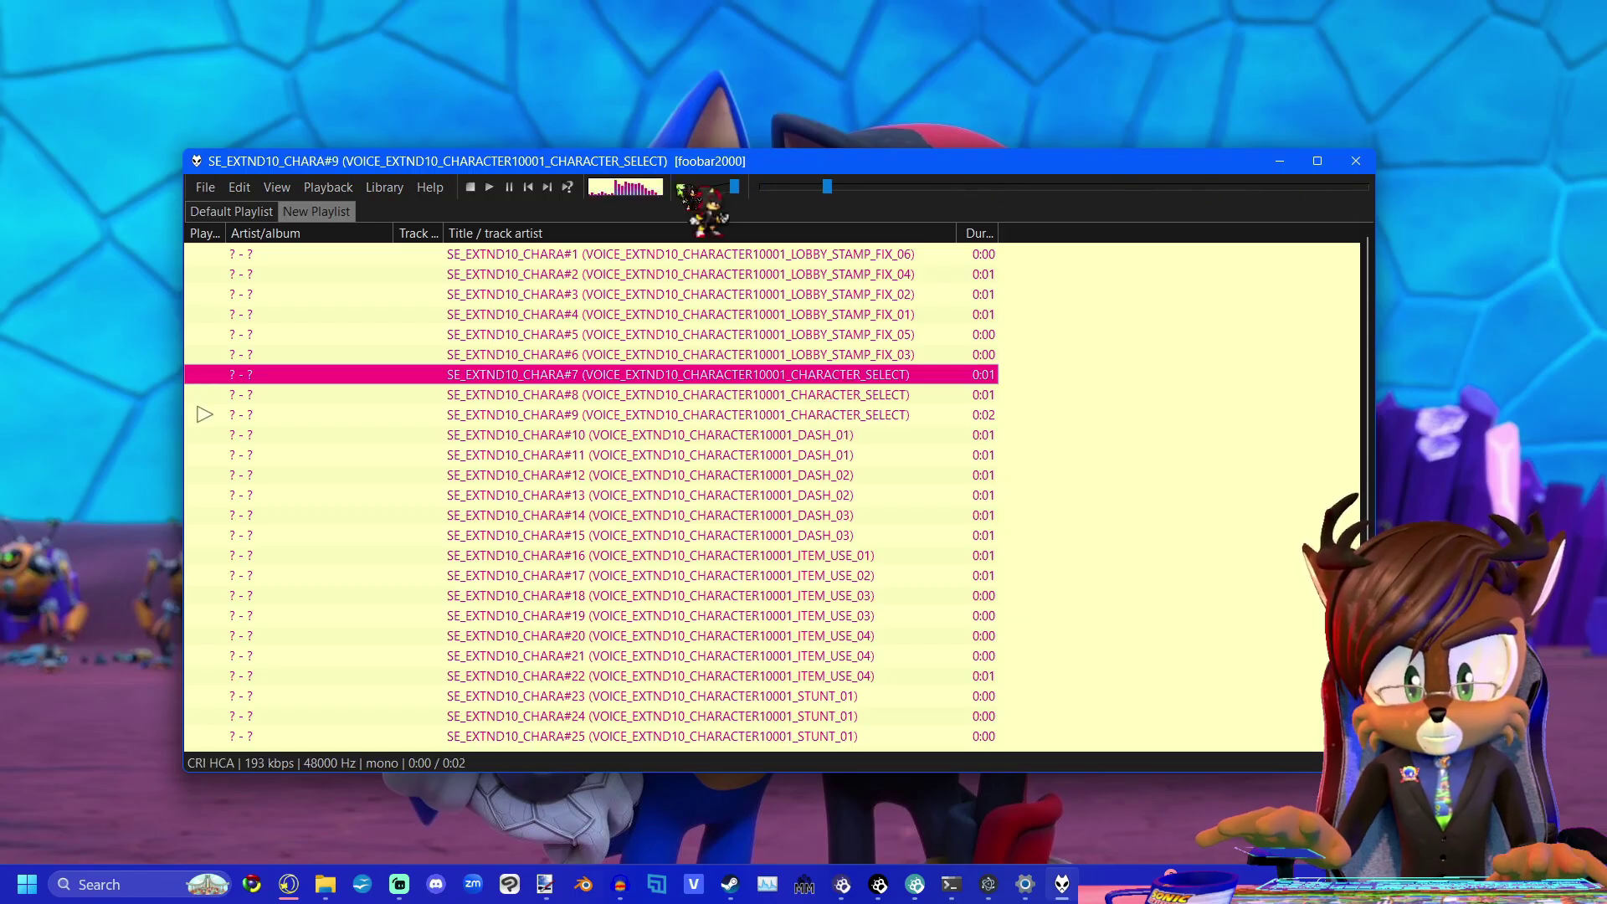
click(508, 186)
scroll(825, 469, down, 1)
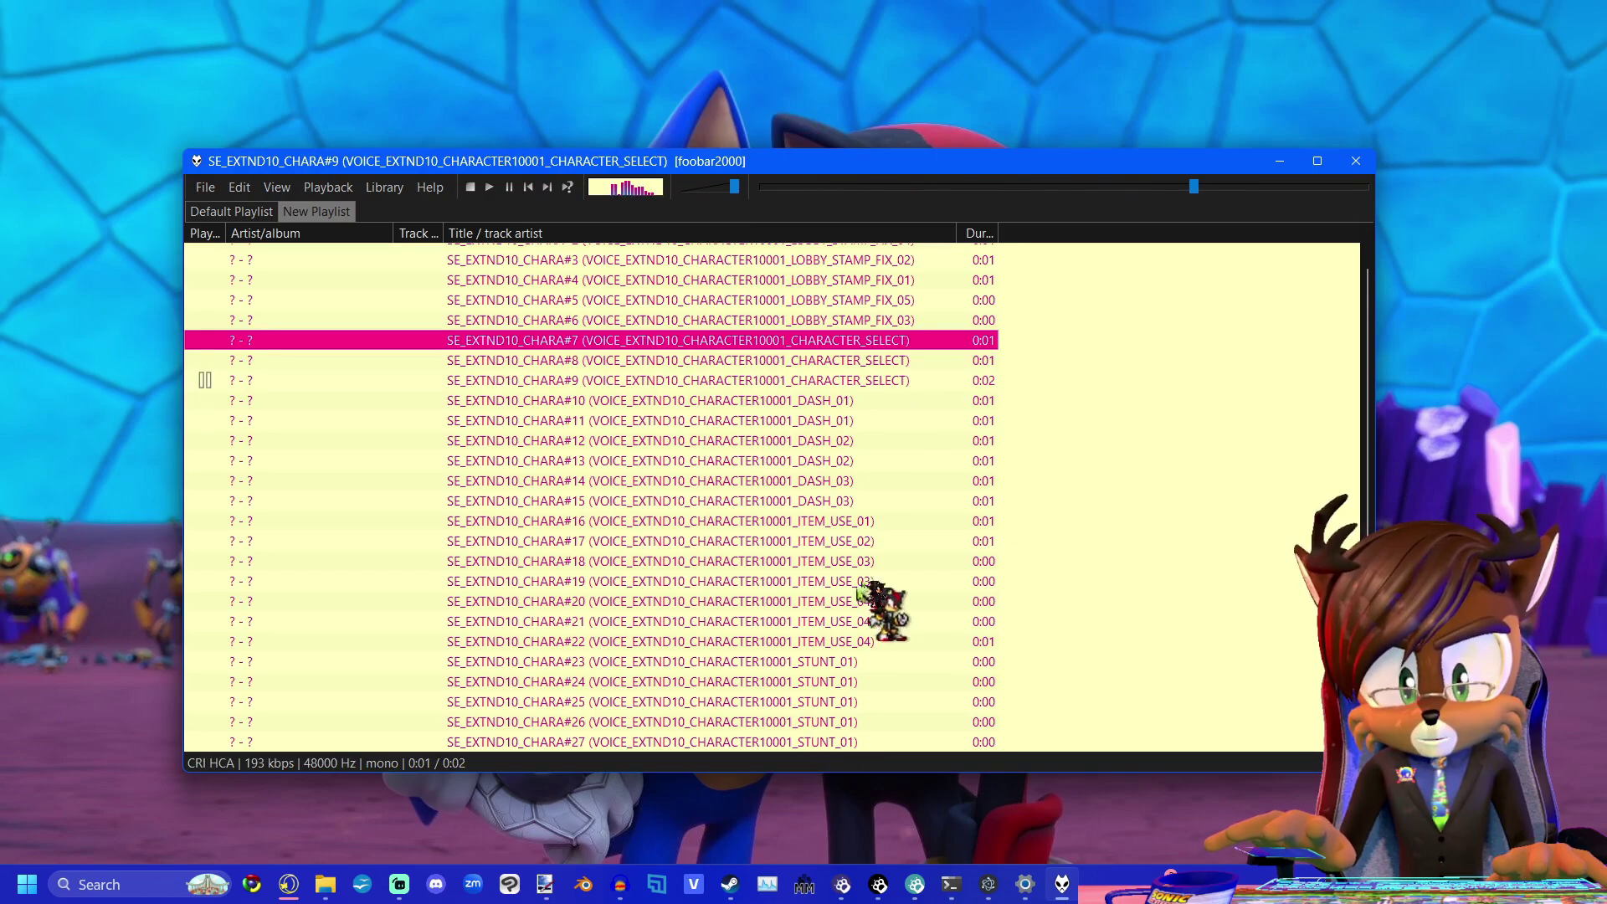
scroll(687, 403, up, 1)
scroll(1022, 544, down, 1)
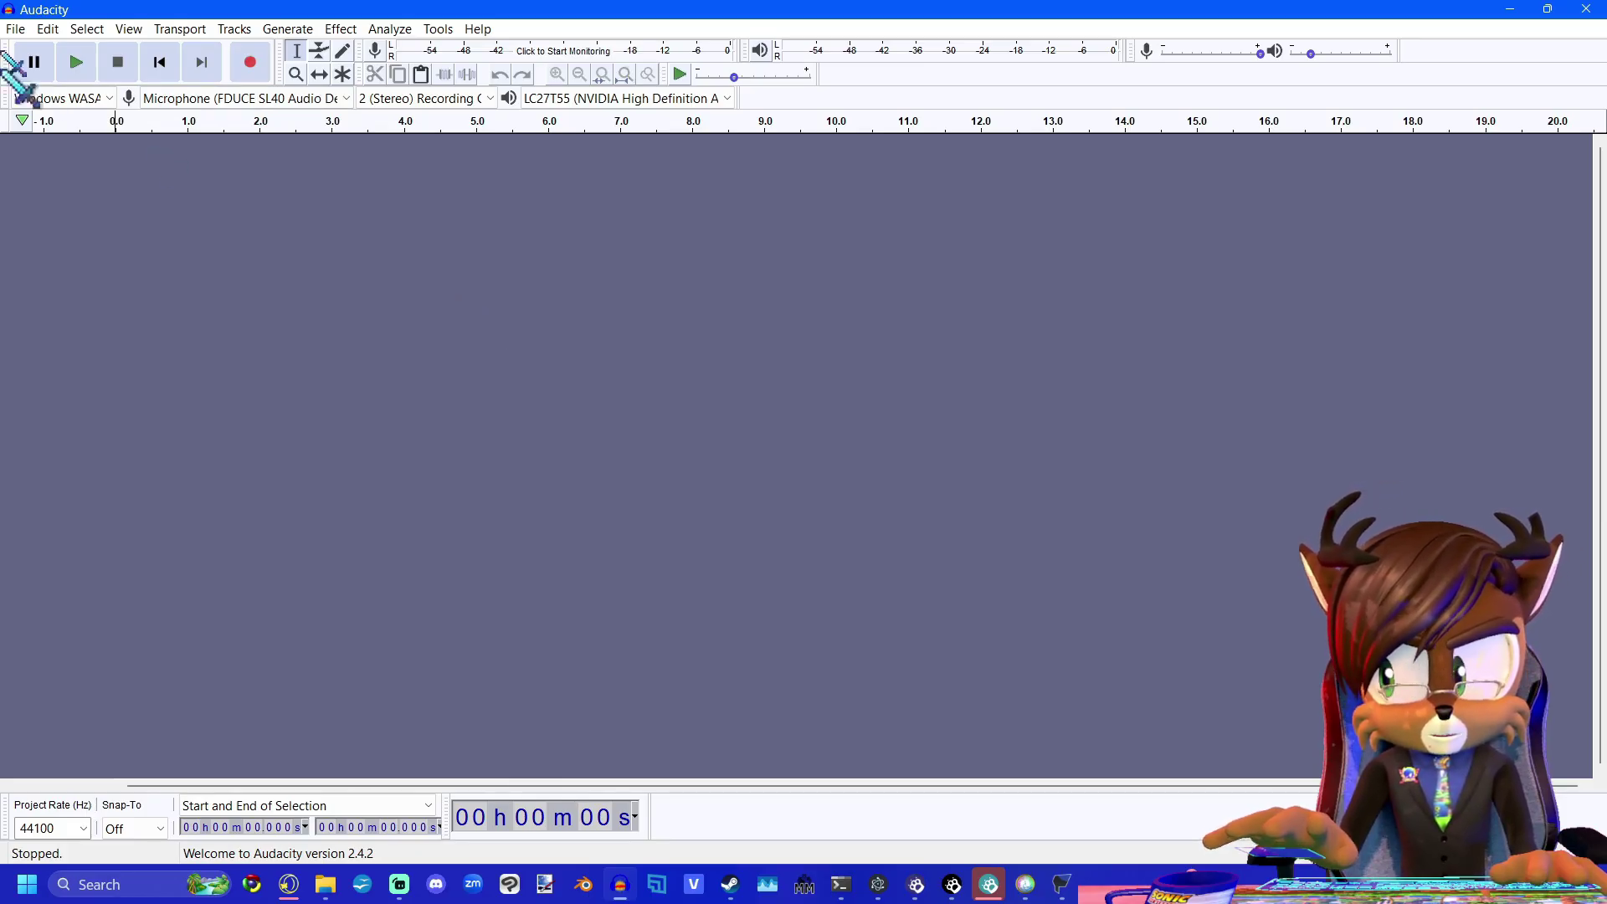
Import the VOICE_SHA#208 voice clip with Ctrl+O and play it.
key(ctrl+o)
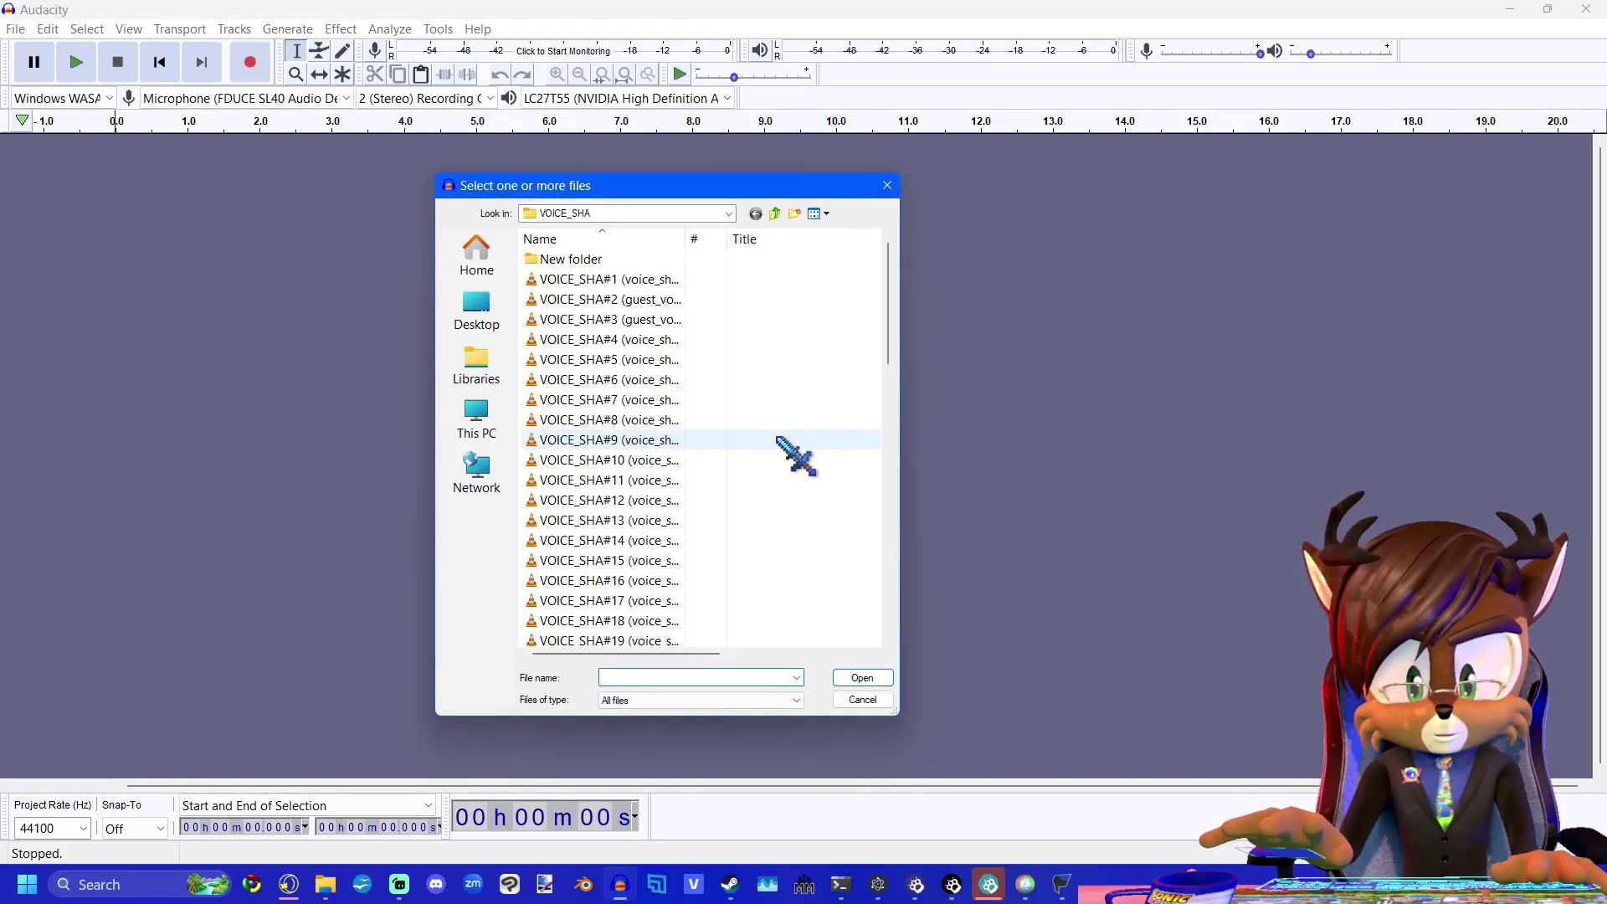
drag(891, 289, 920, 626)
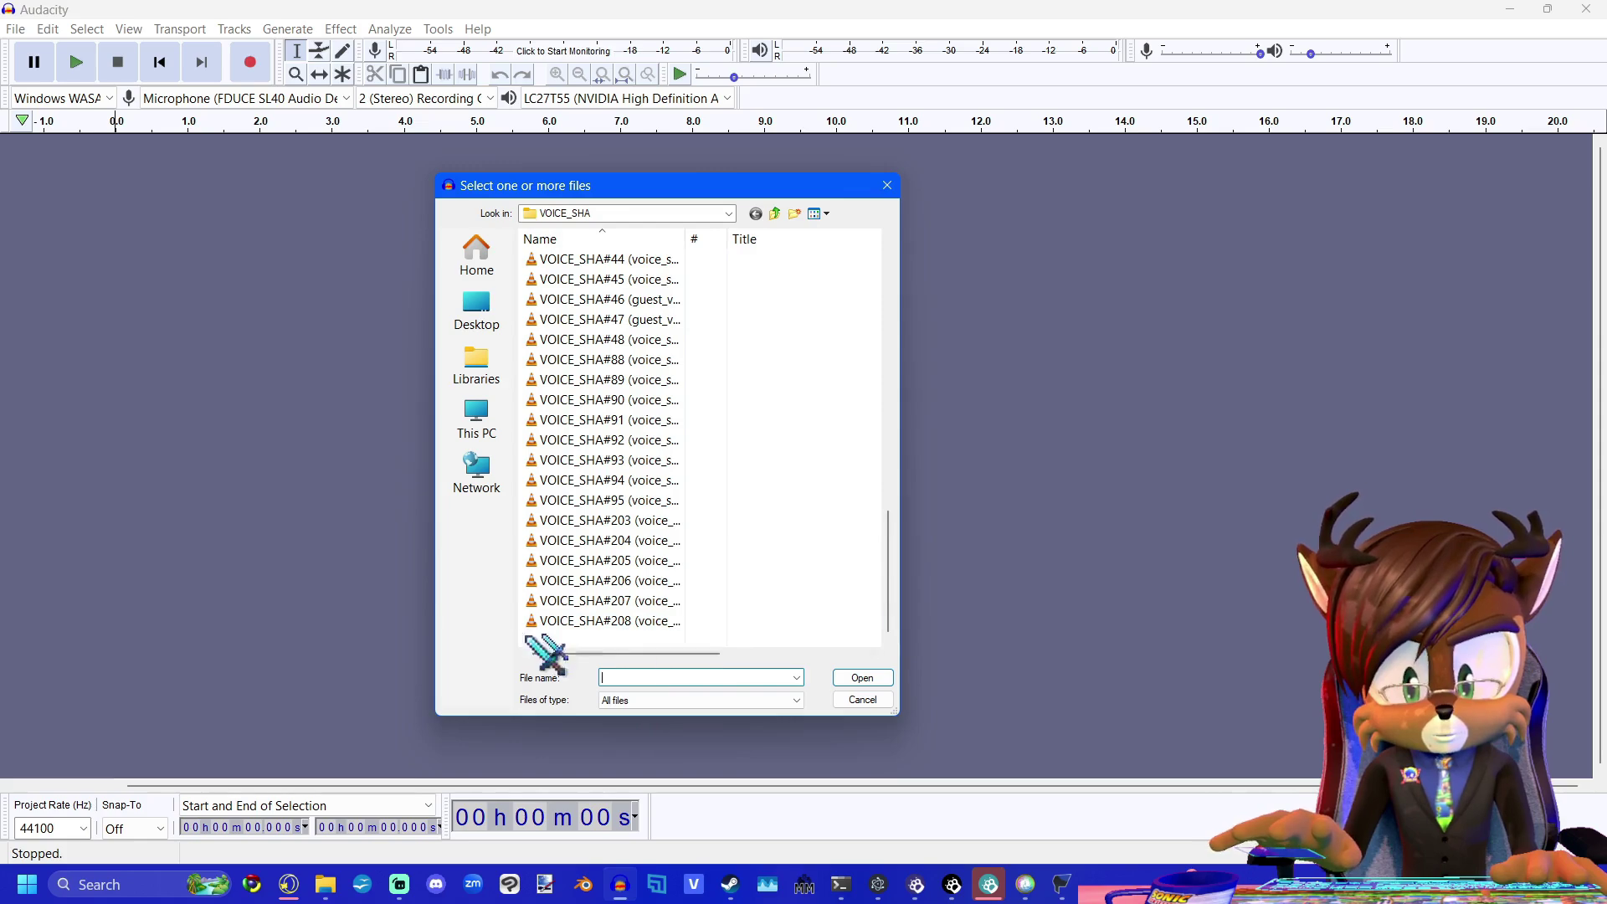
double_click(612, 623)
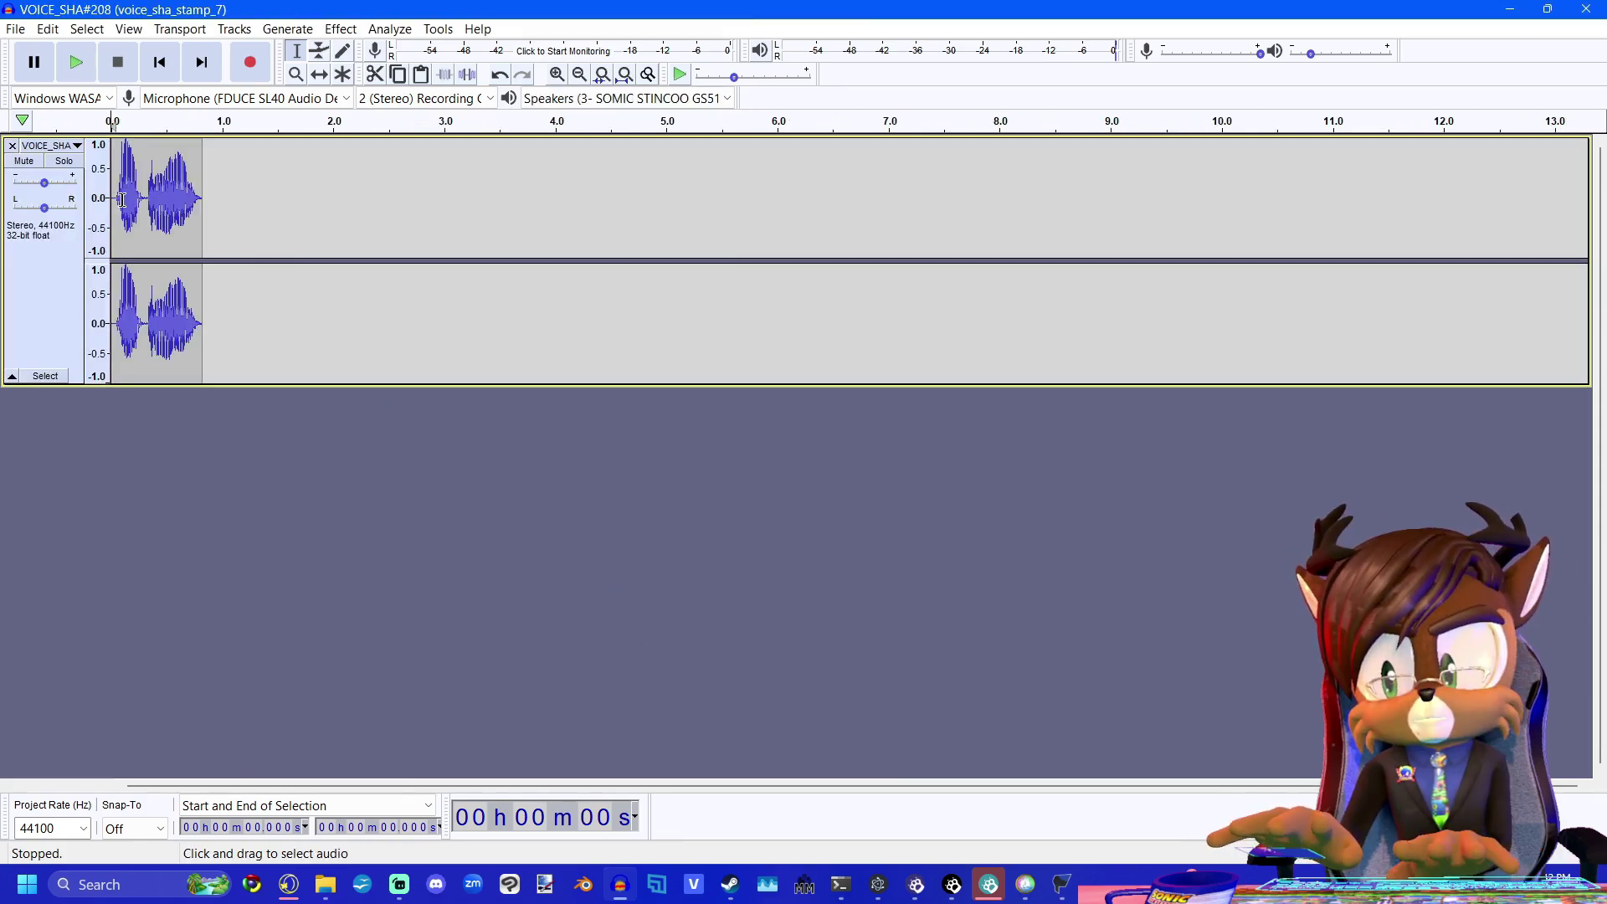
key(space)
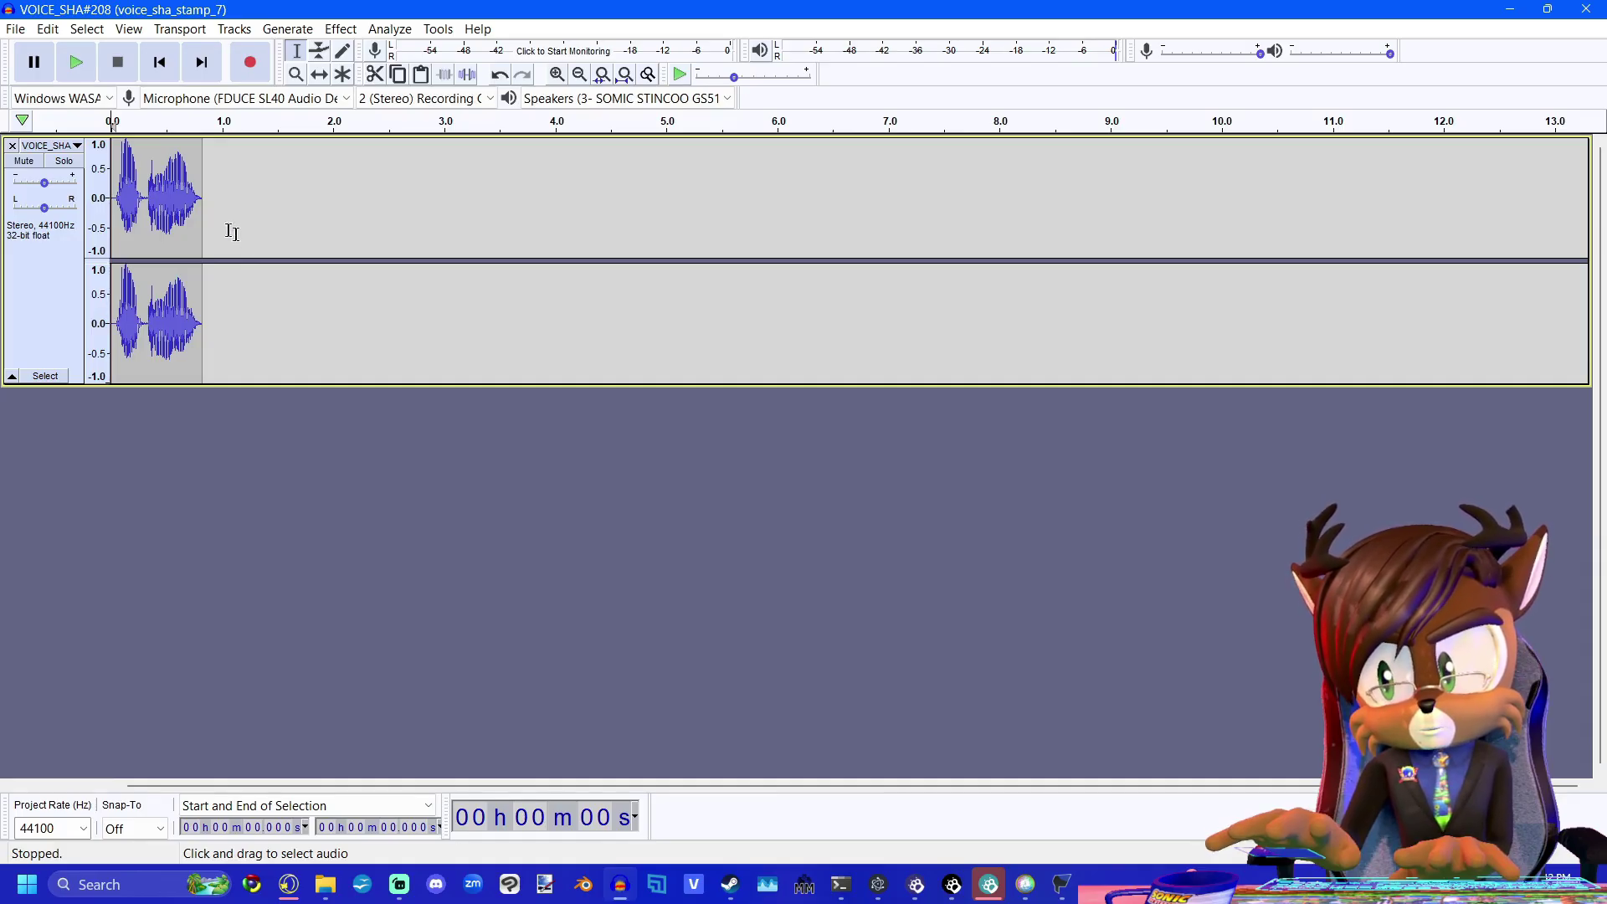
double_click(114, 196)
key(space)
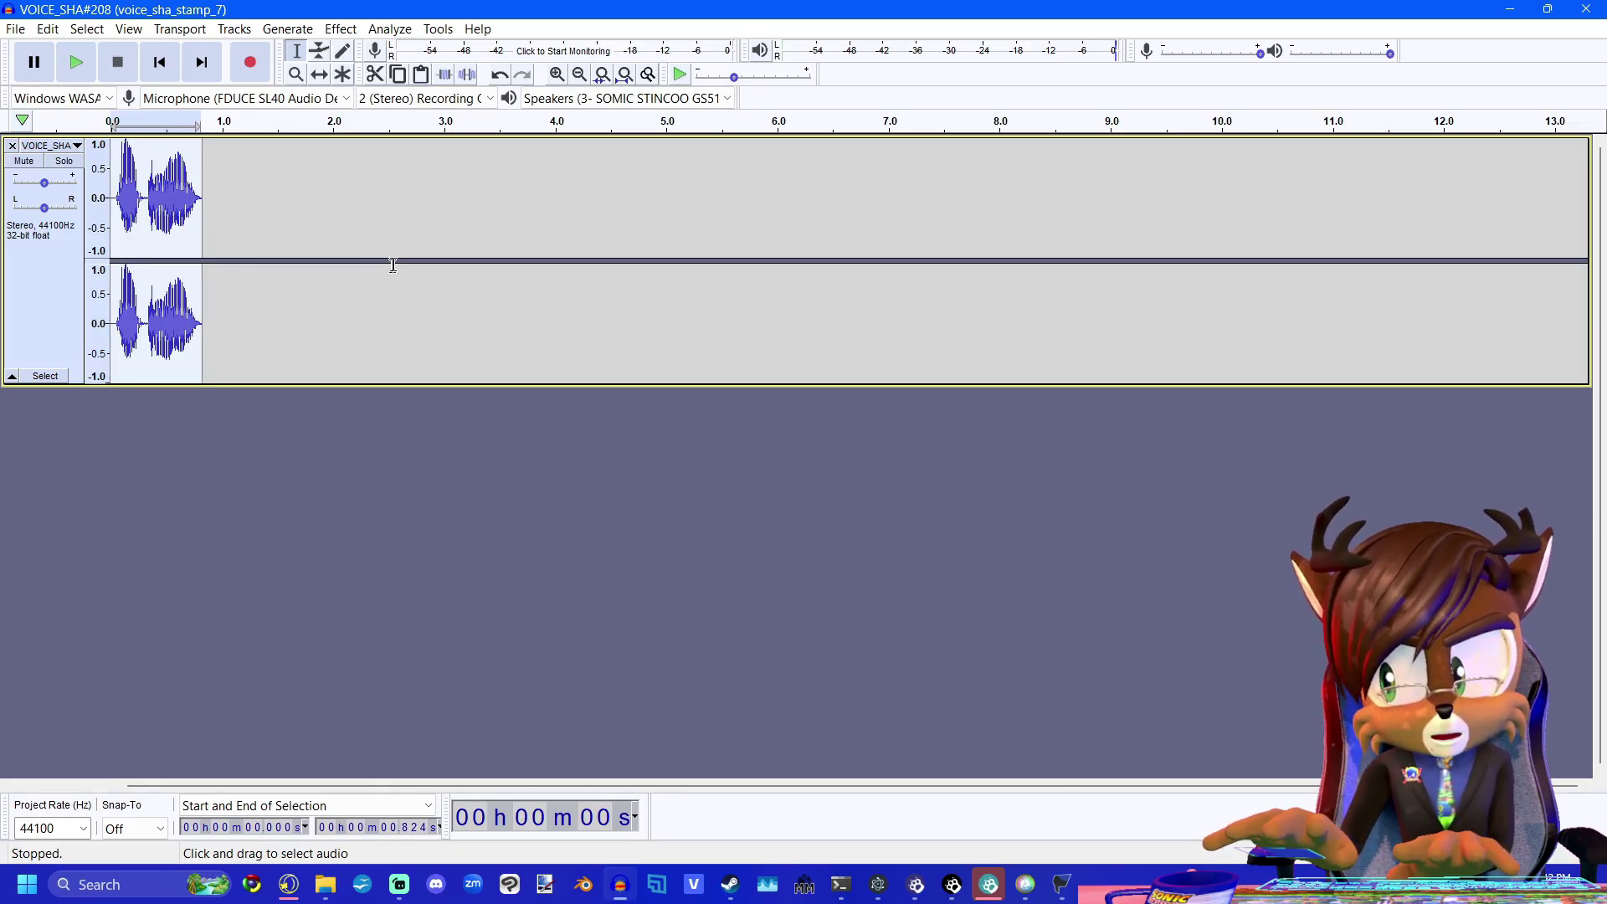
Zoom the timeline out, browse the Effect menu without applying anything, and select the whole track.
click(580, 74)
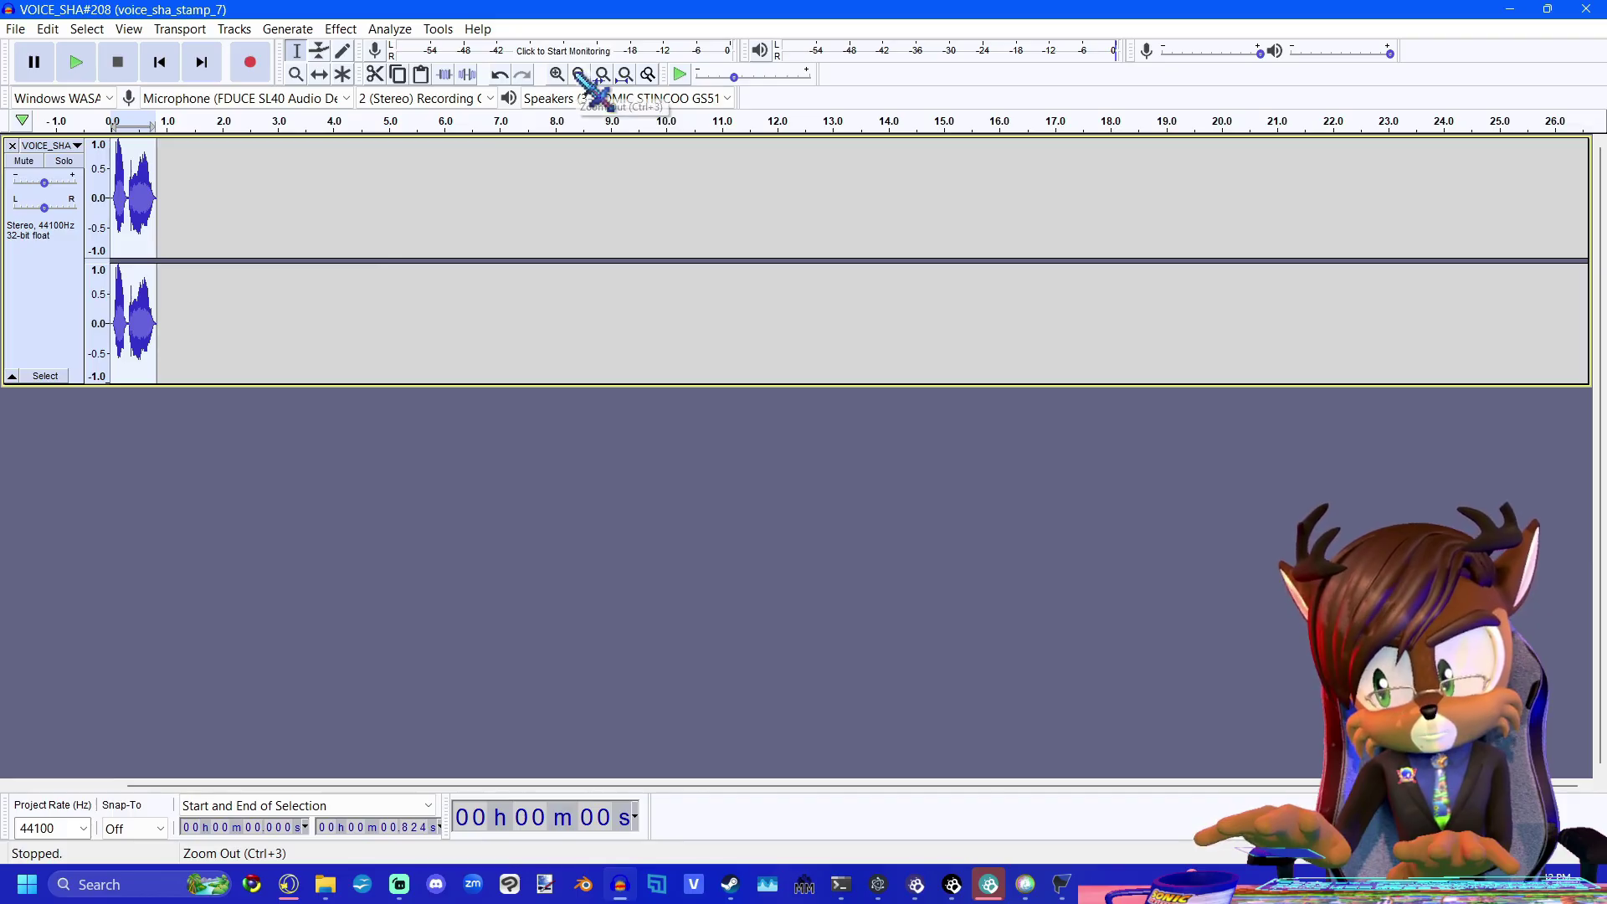
click(340, 28)
click(826, 480)
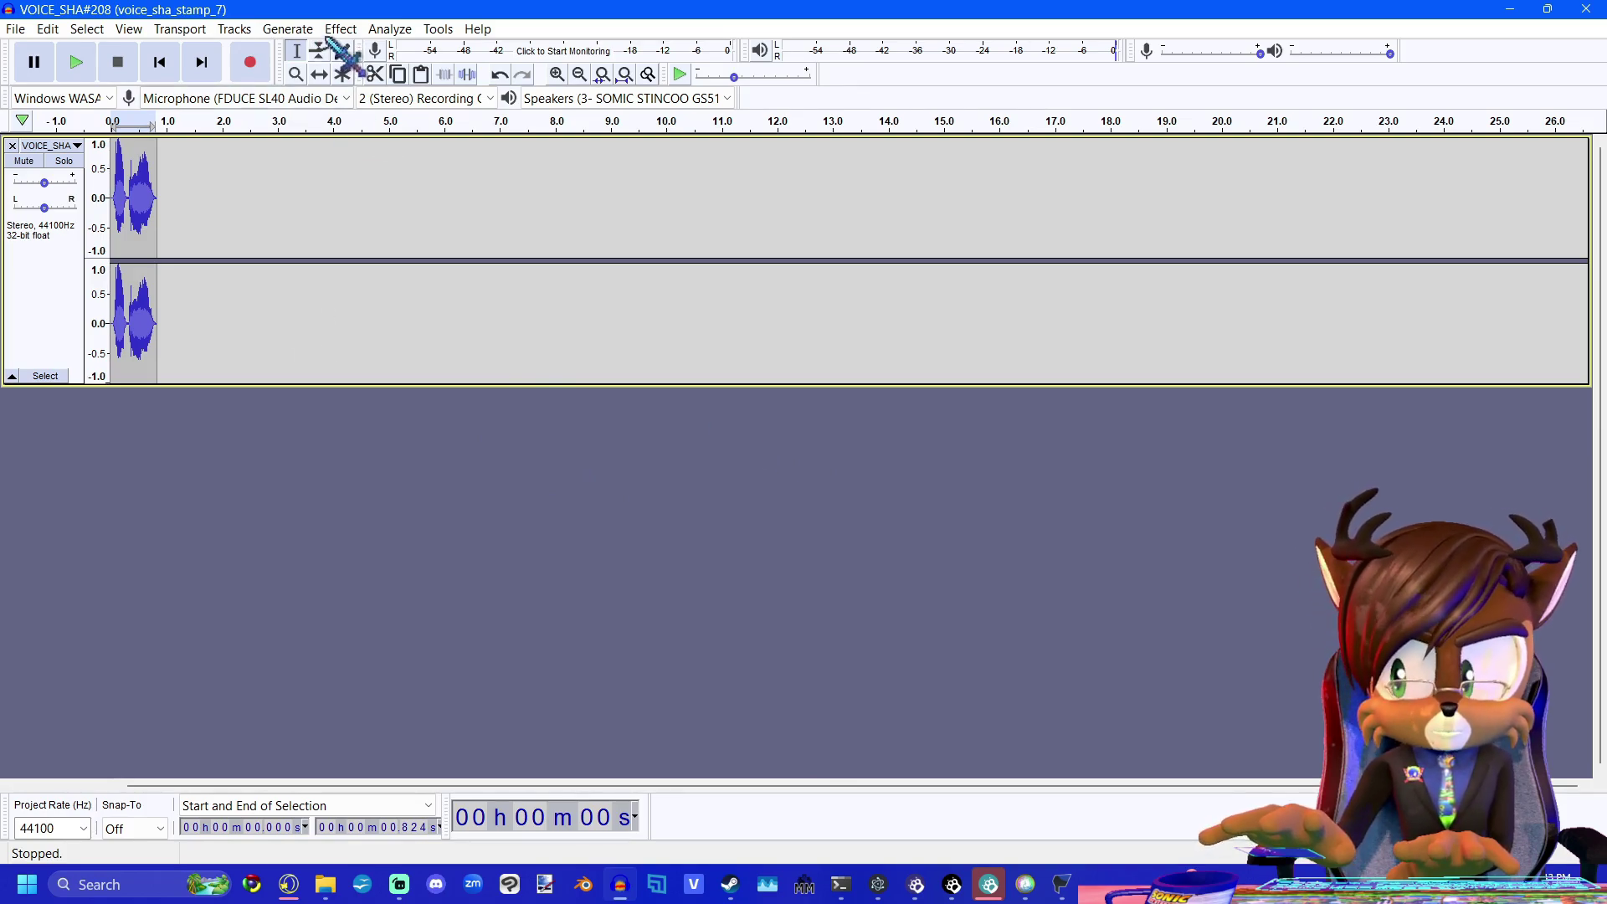
click(54, 323)
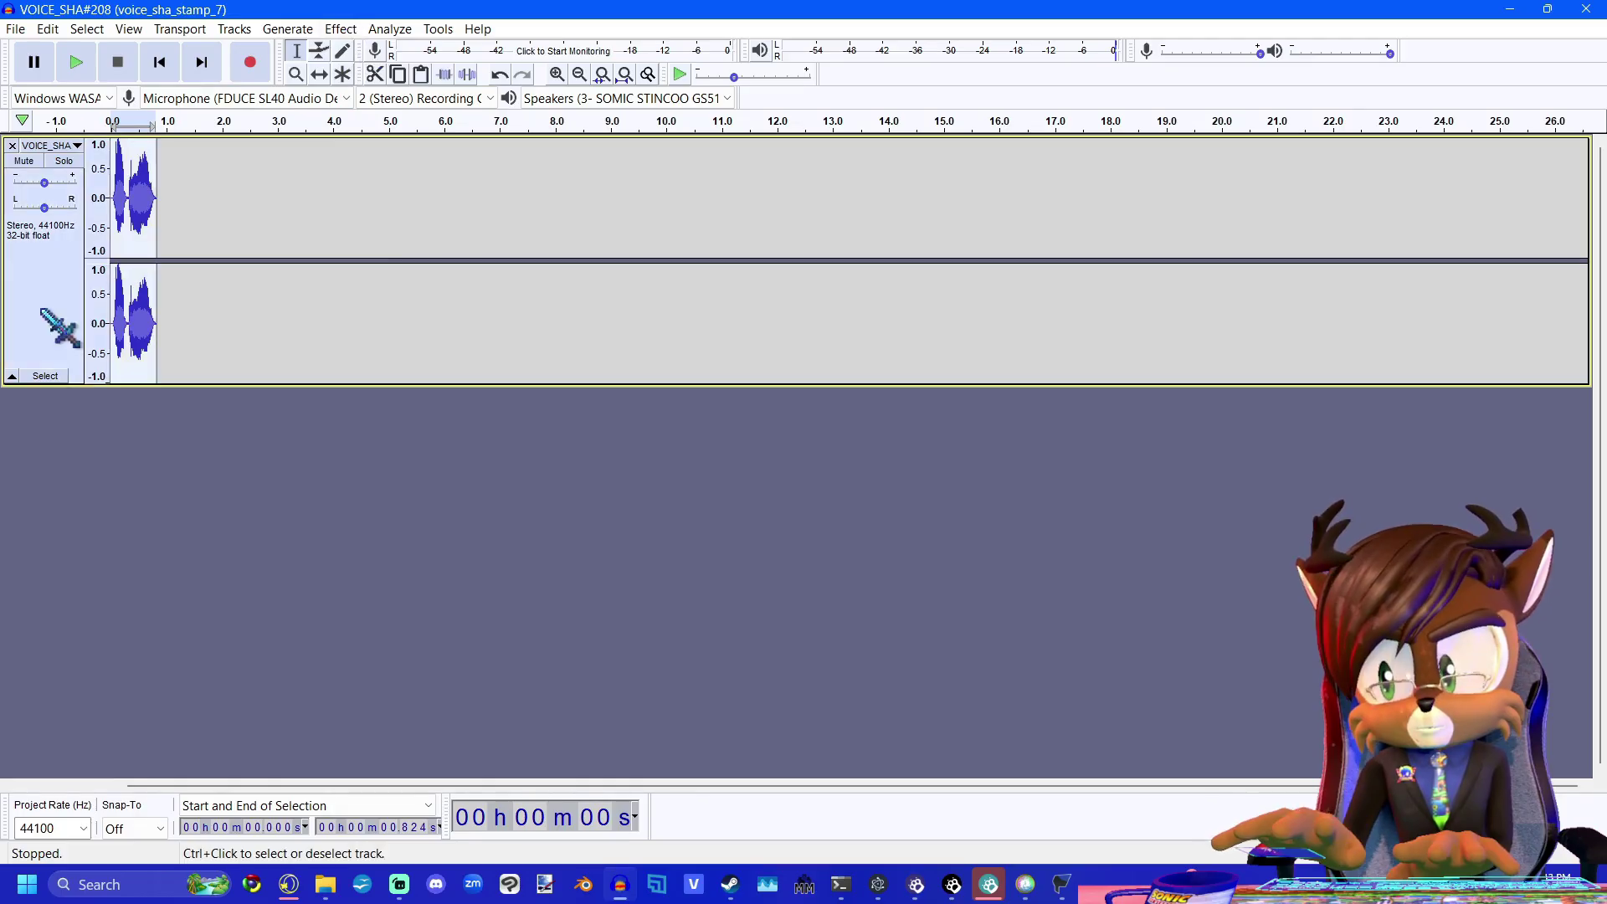
Apply the Compressor, comparing with undo/redo, and play the compressed clip.
click(341, 29)
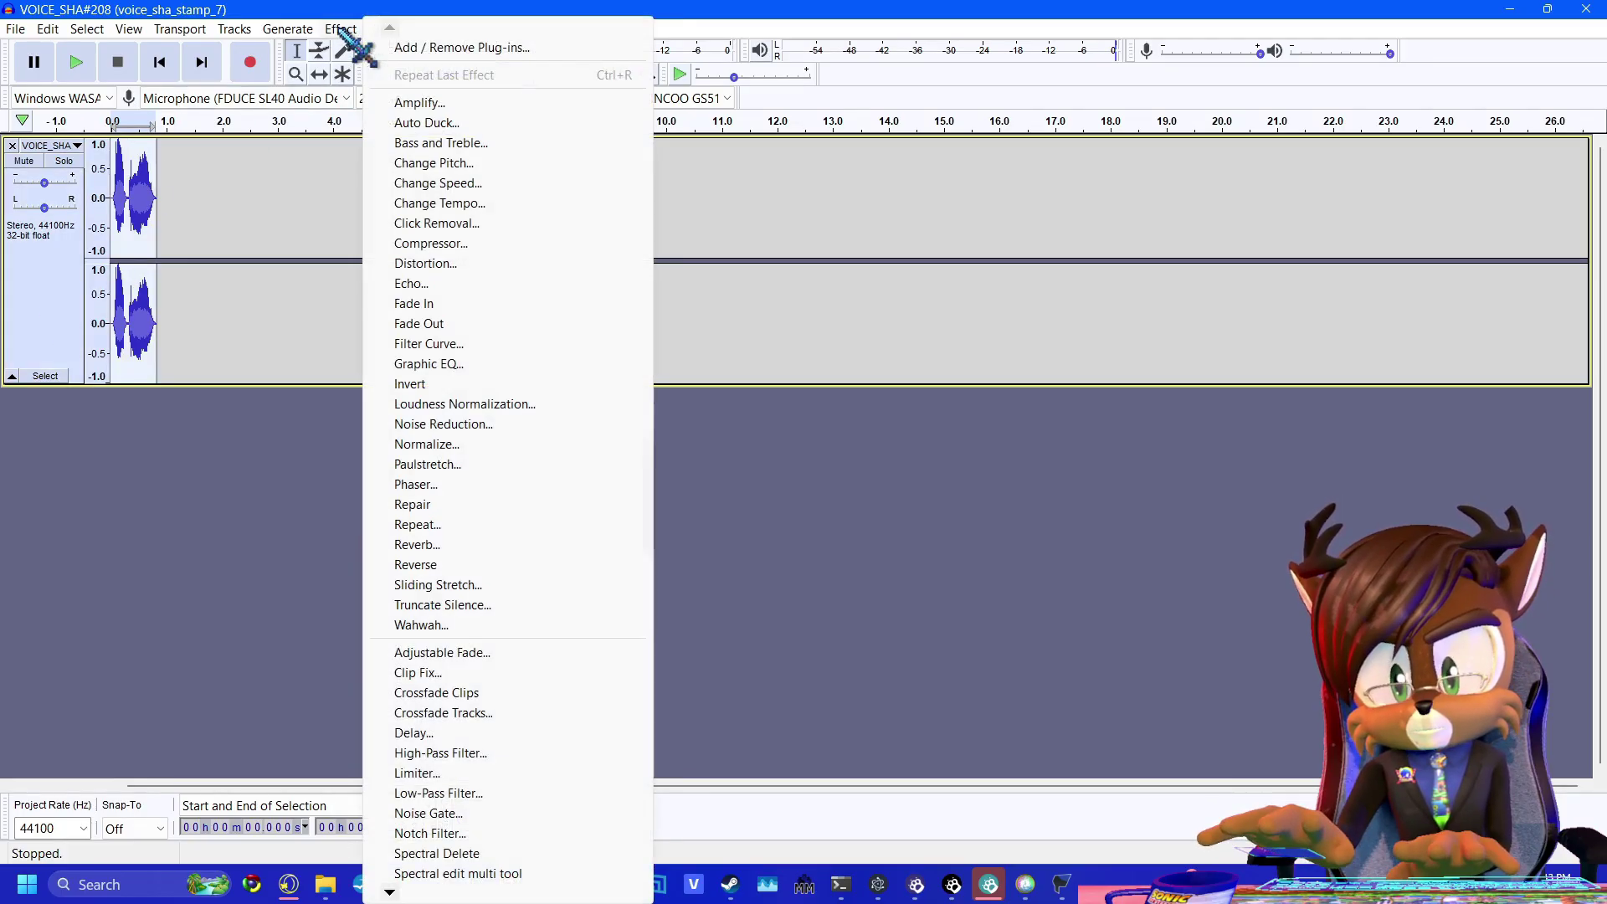
click(456, 245)
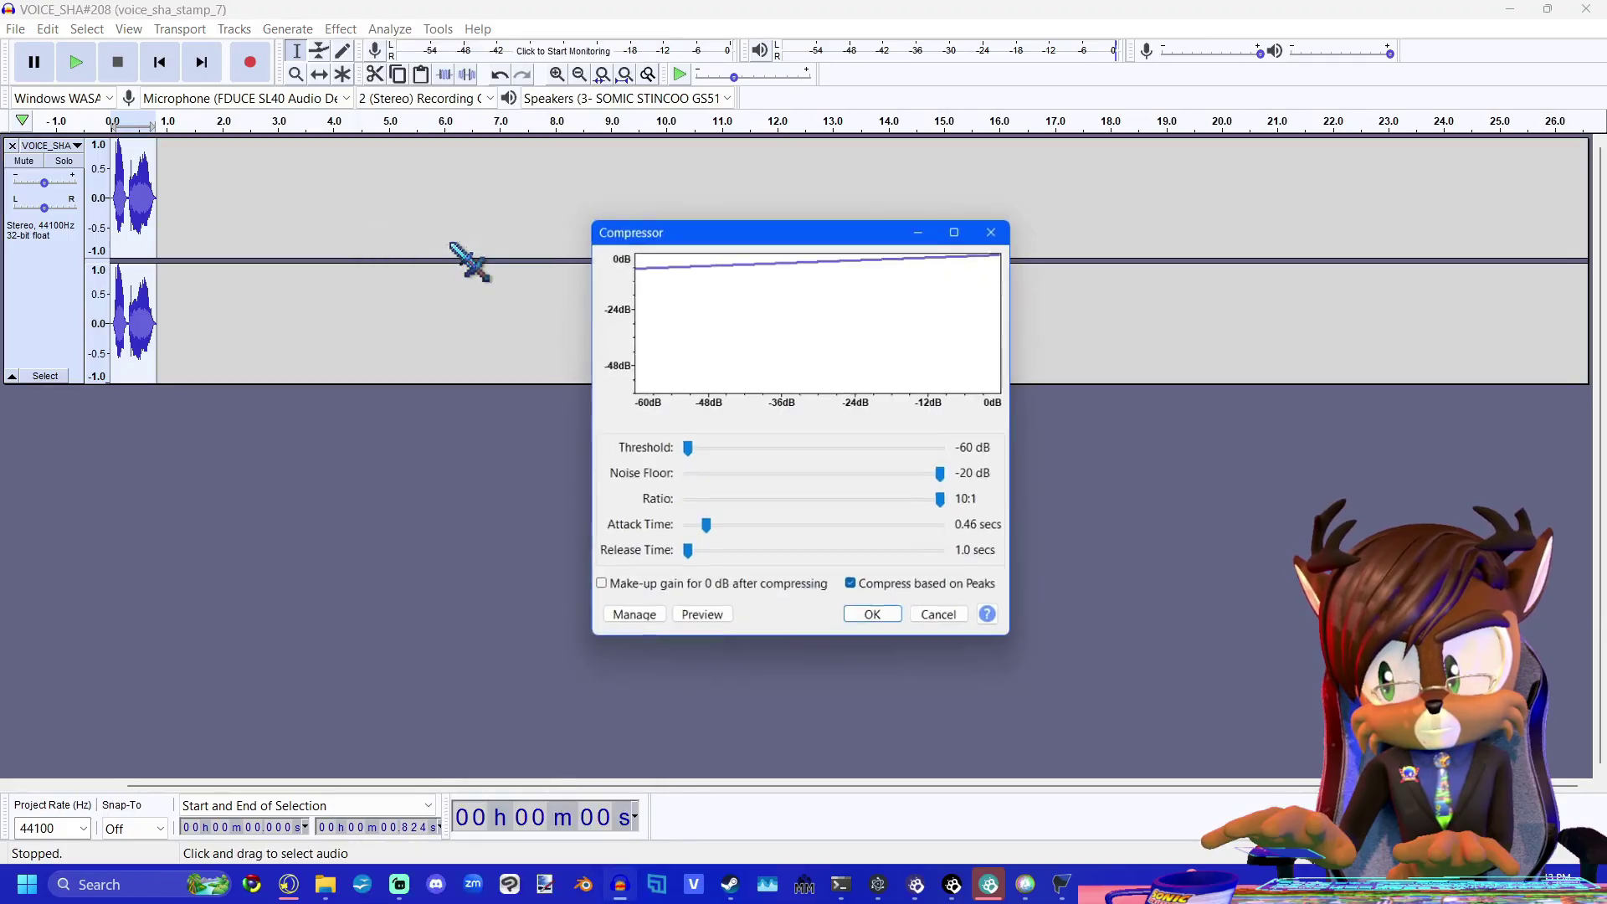
click(886, 617)
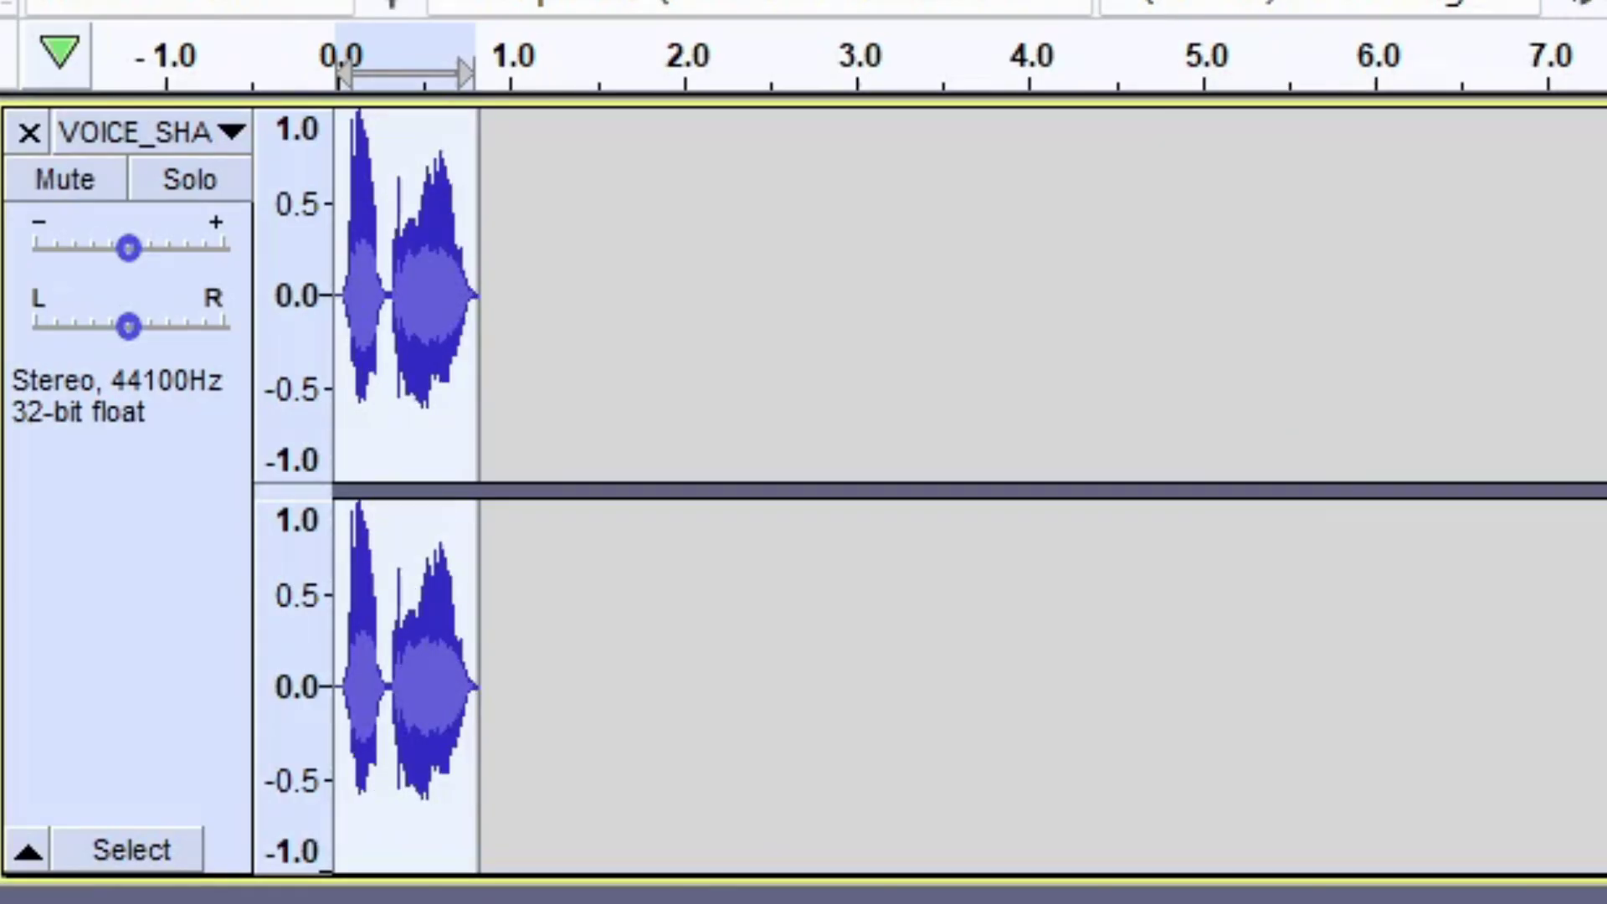
key(ctrl+z)
key(ctrl+y)
key(ctrl+z)
key(ctrl+y)
key(space)
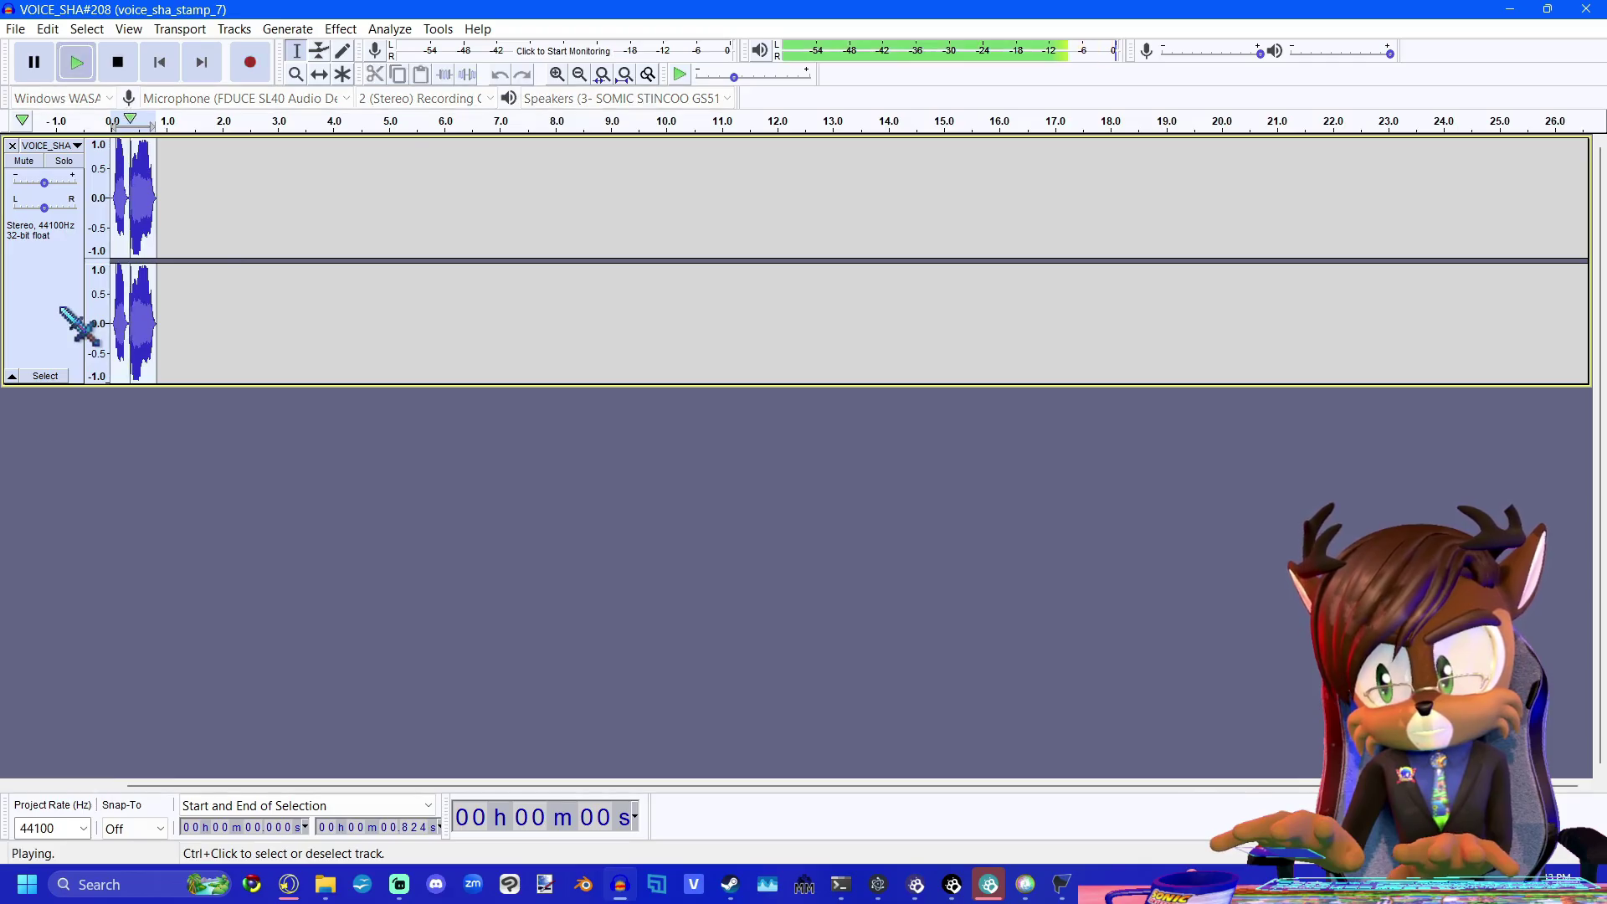
Apply a soft Limiter at -3 dB, then Amplify the clip and play it.
click(351, 29)
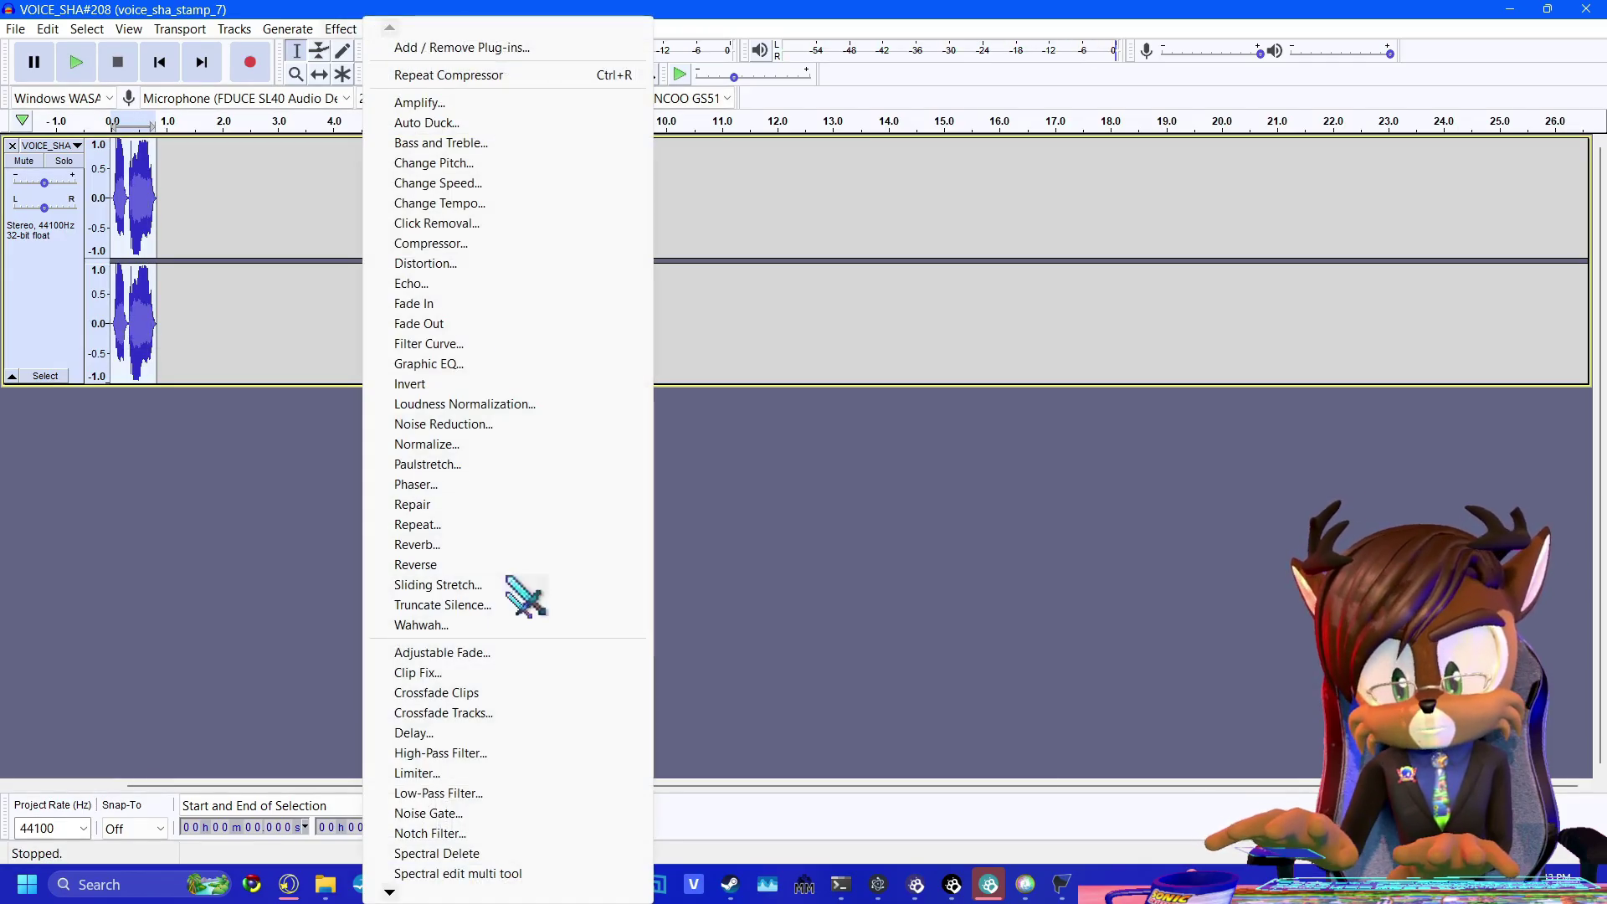
click(453, 772)
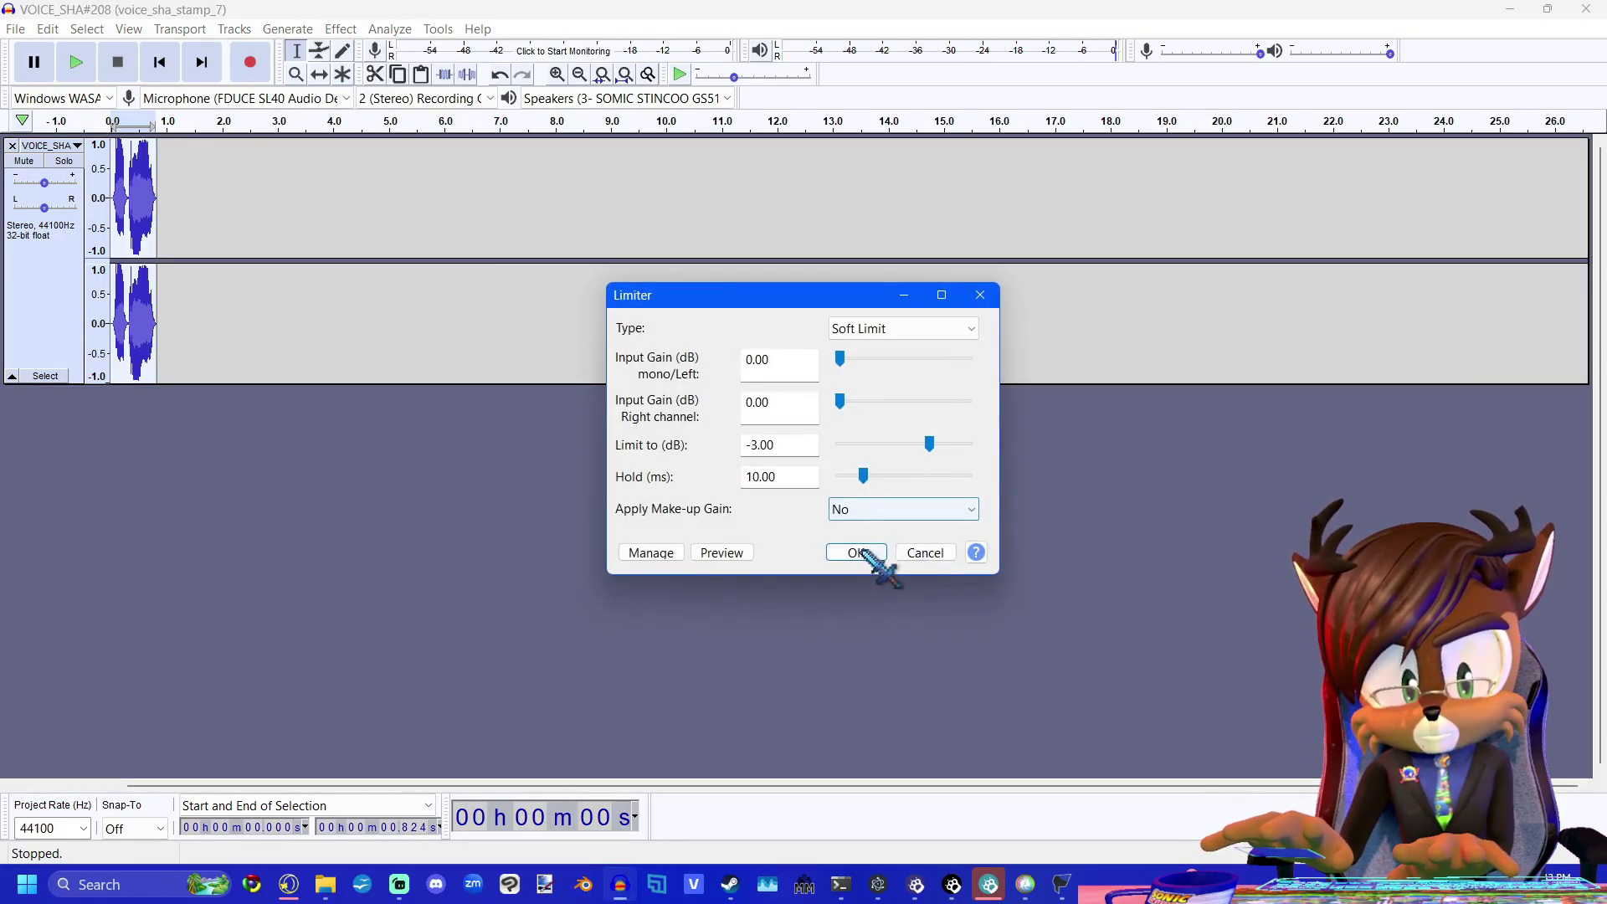
click(864, 555)
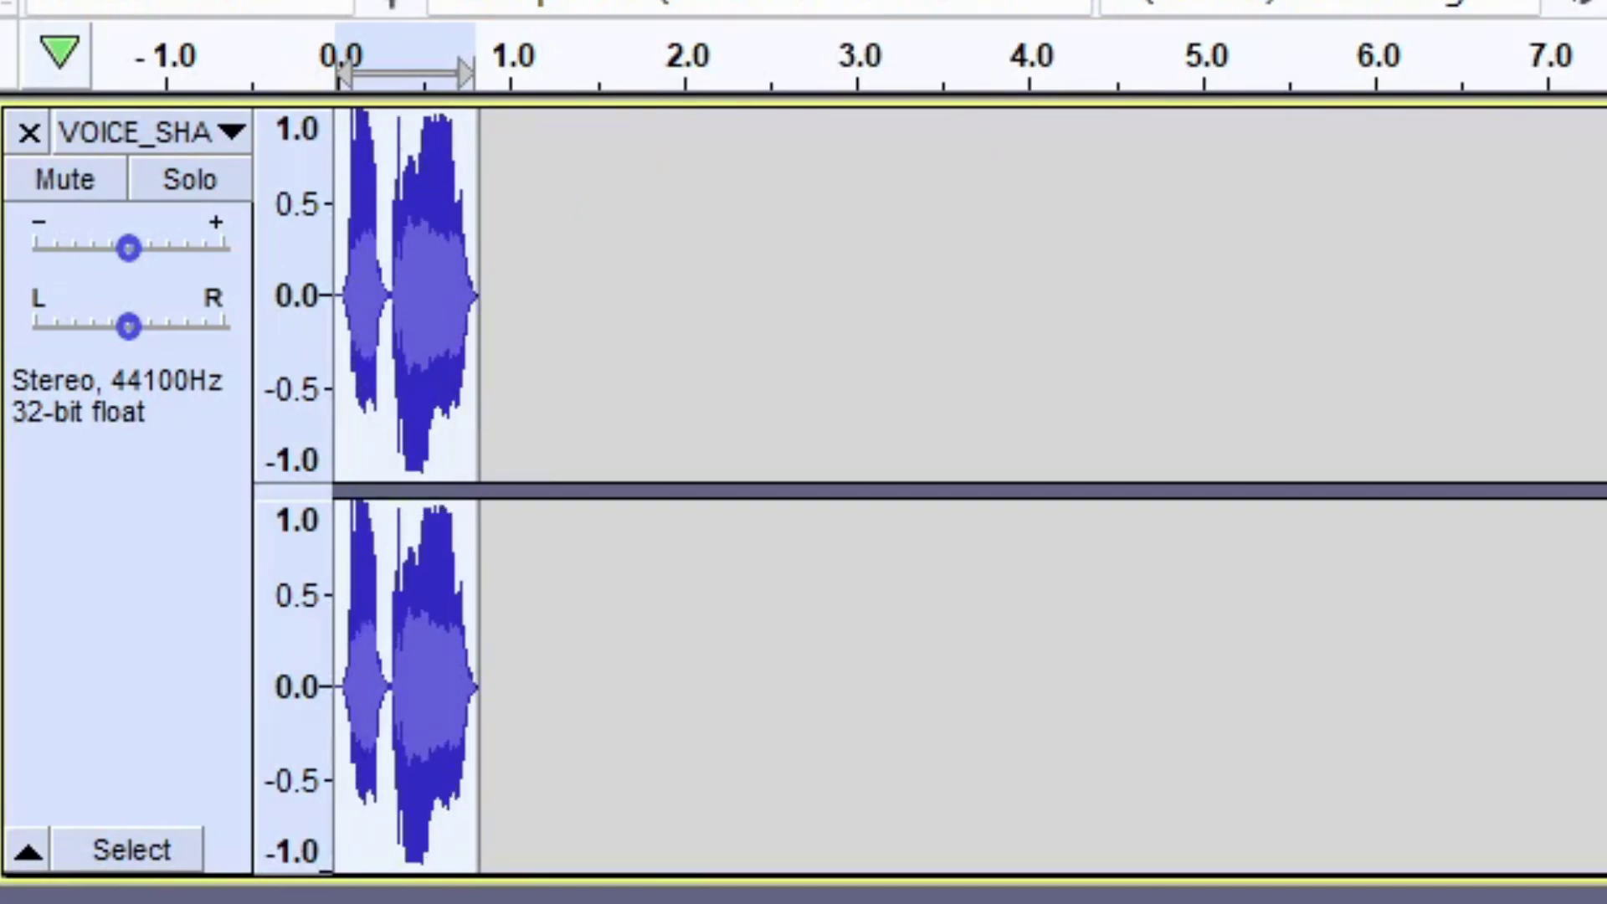
click(341, 28)
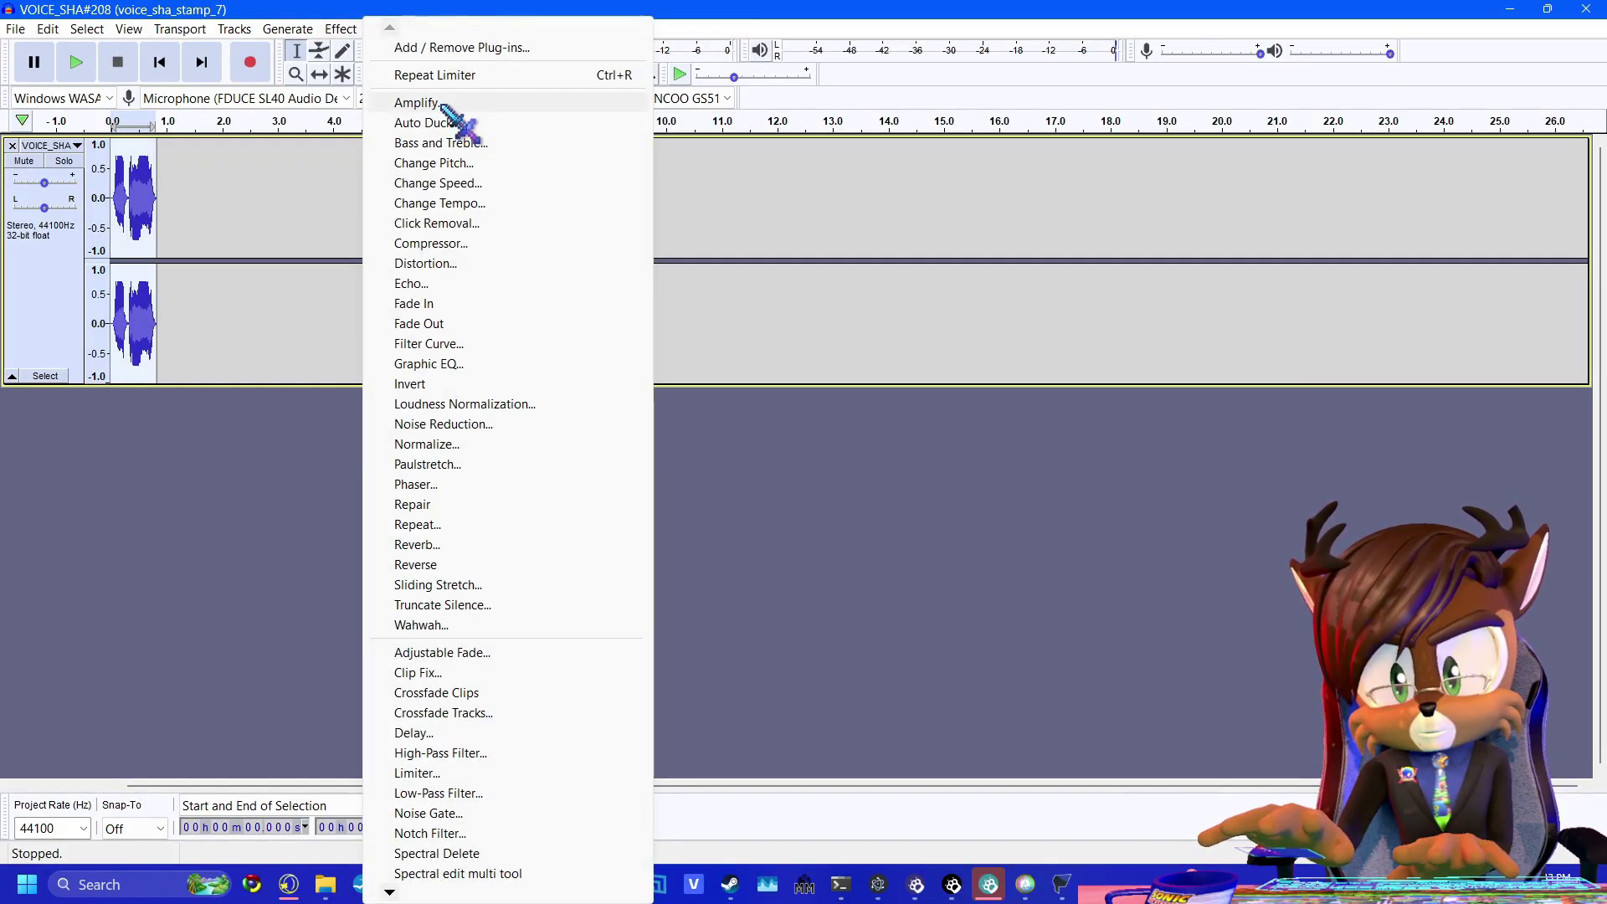
click(442, 105)
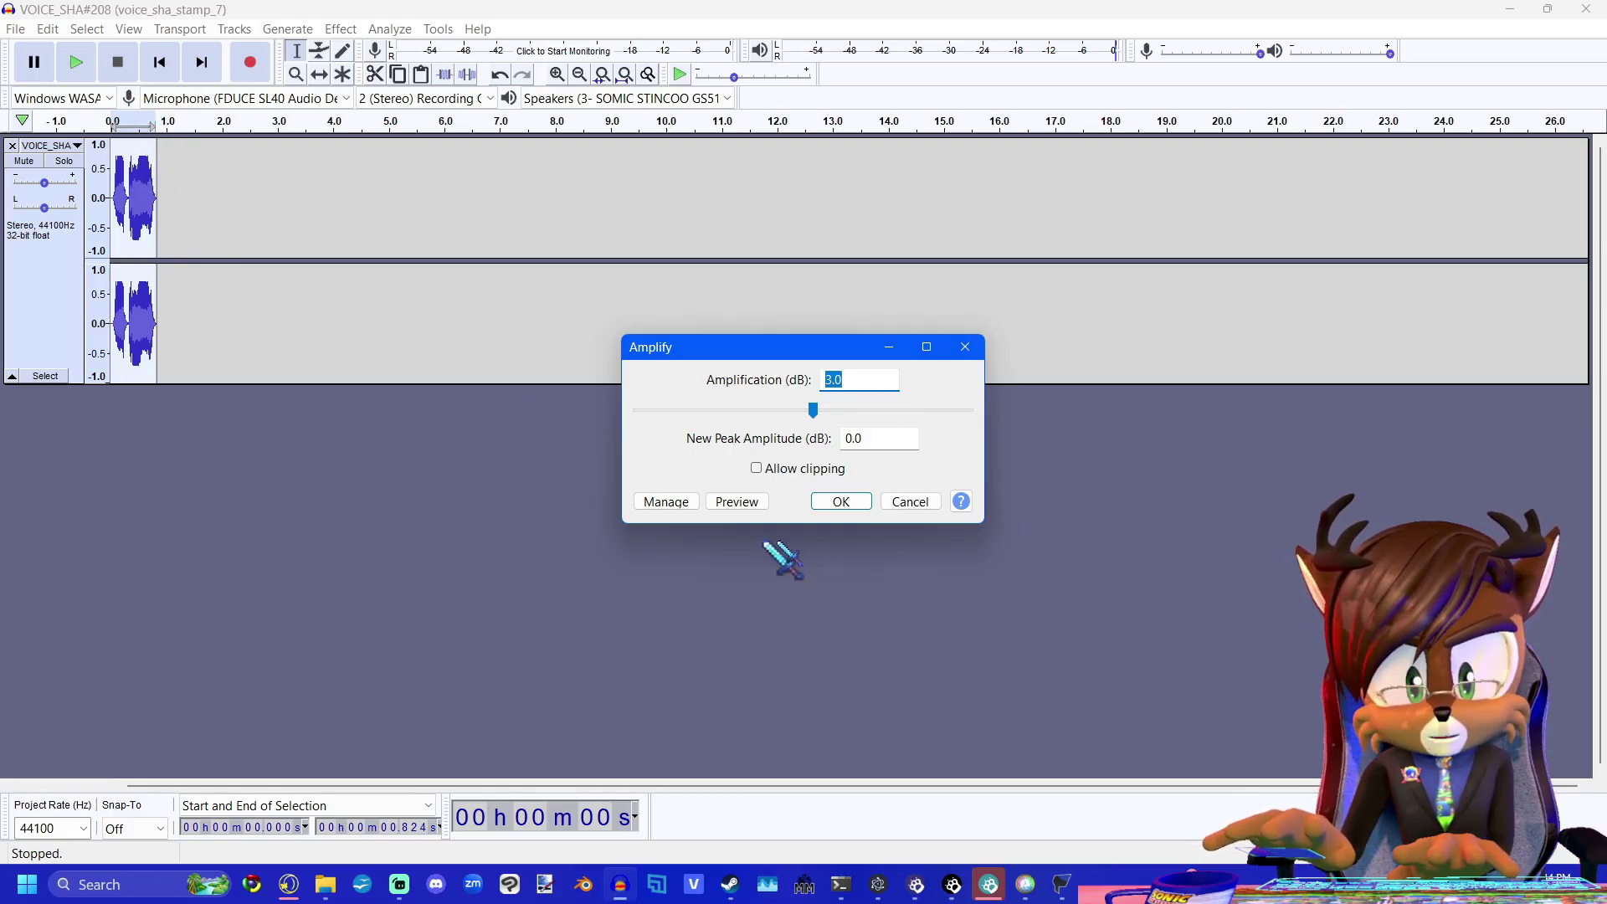
click(840, 501)
key(space)
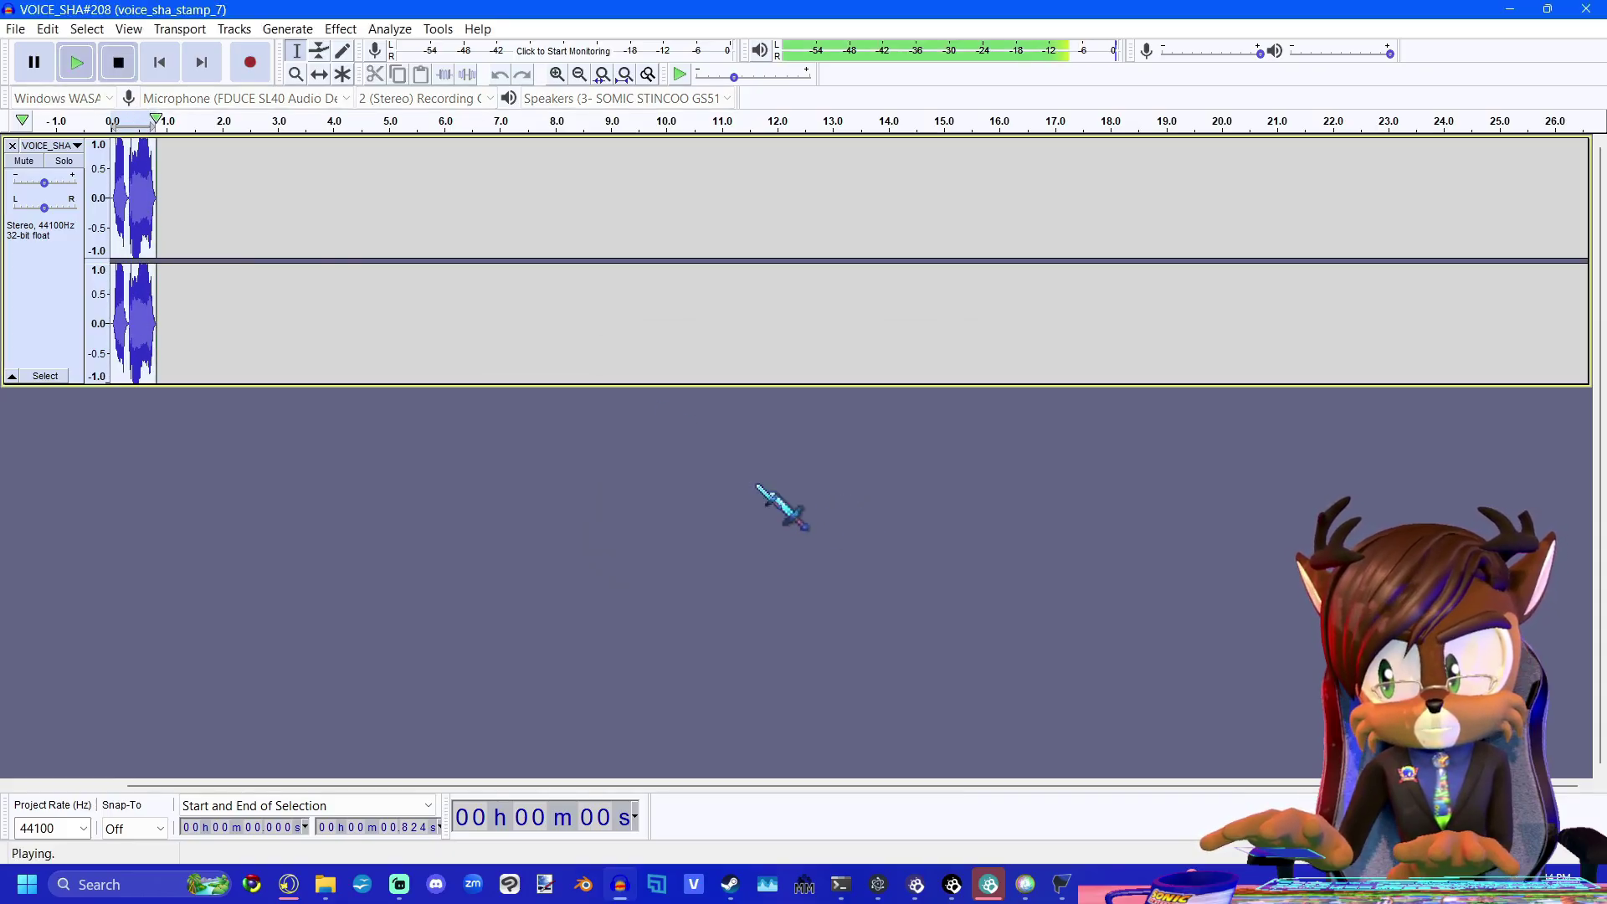
Limit the clip again and amplify it by 3.0 dB, then play the result twice.
click(341, 29)
click(459, 781)
click(847, 546)
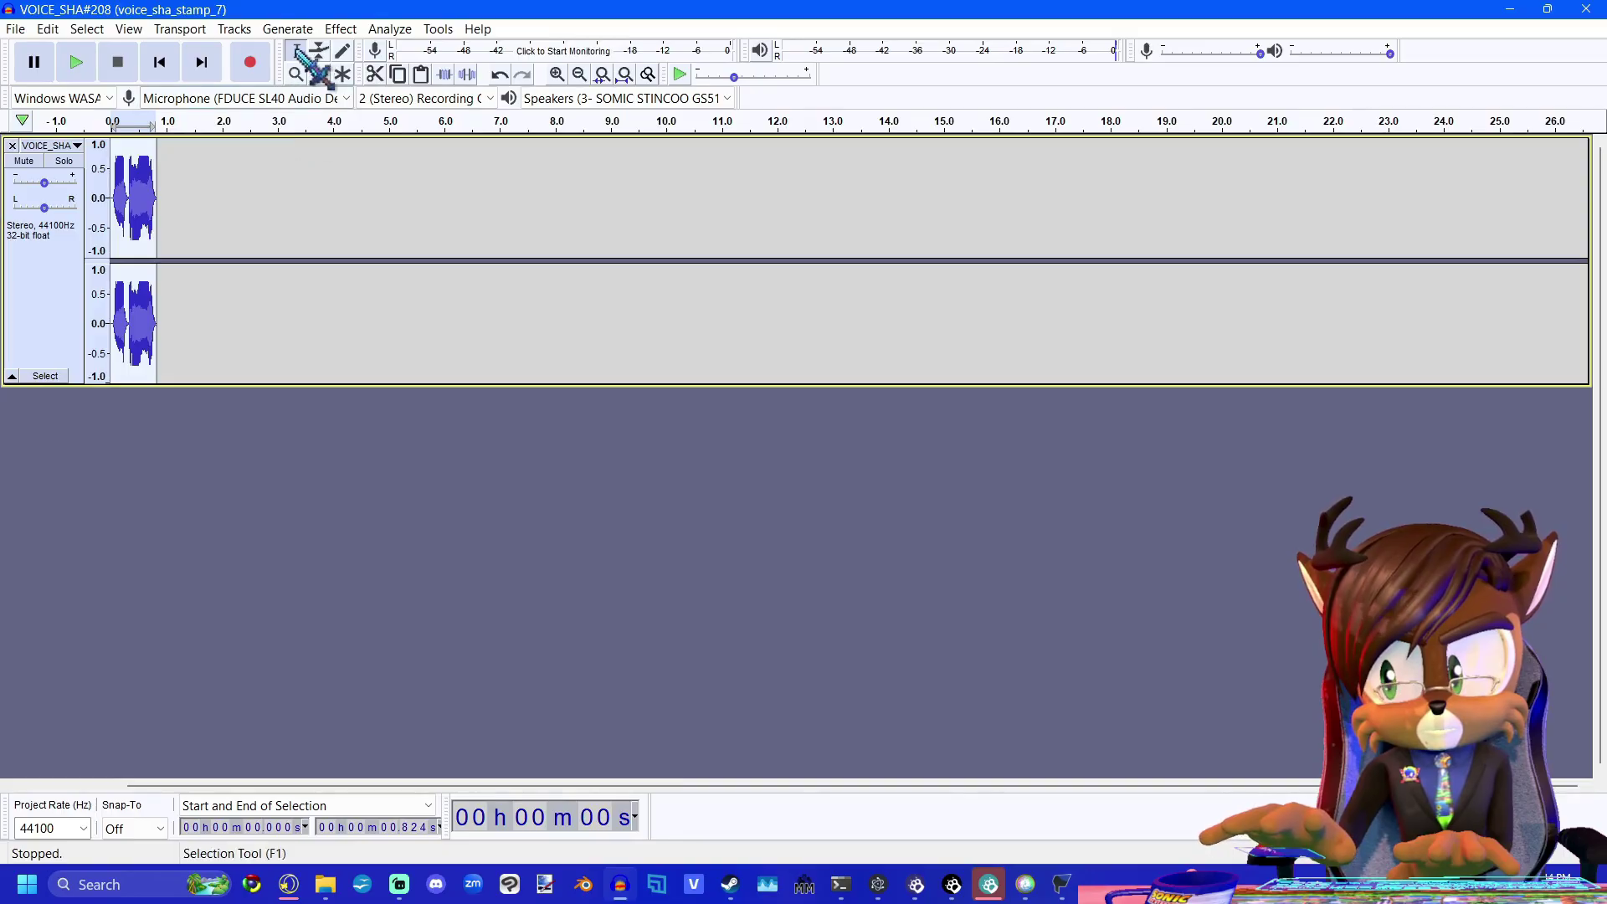
click(341, 29)
click(444, 106)
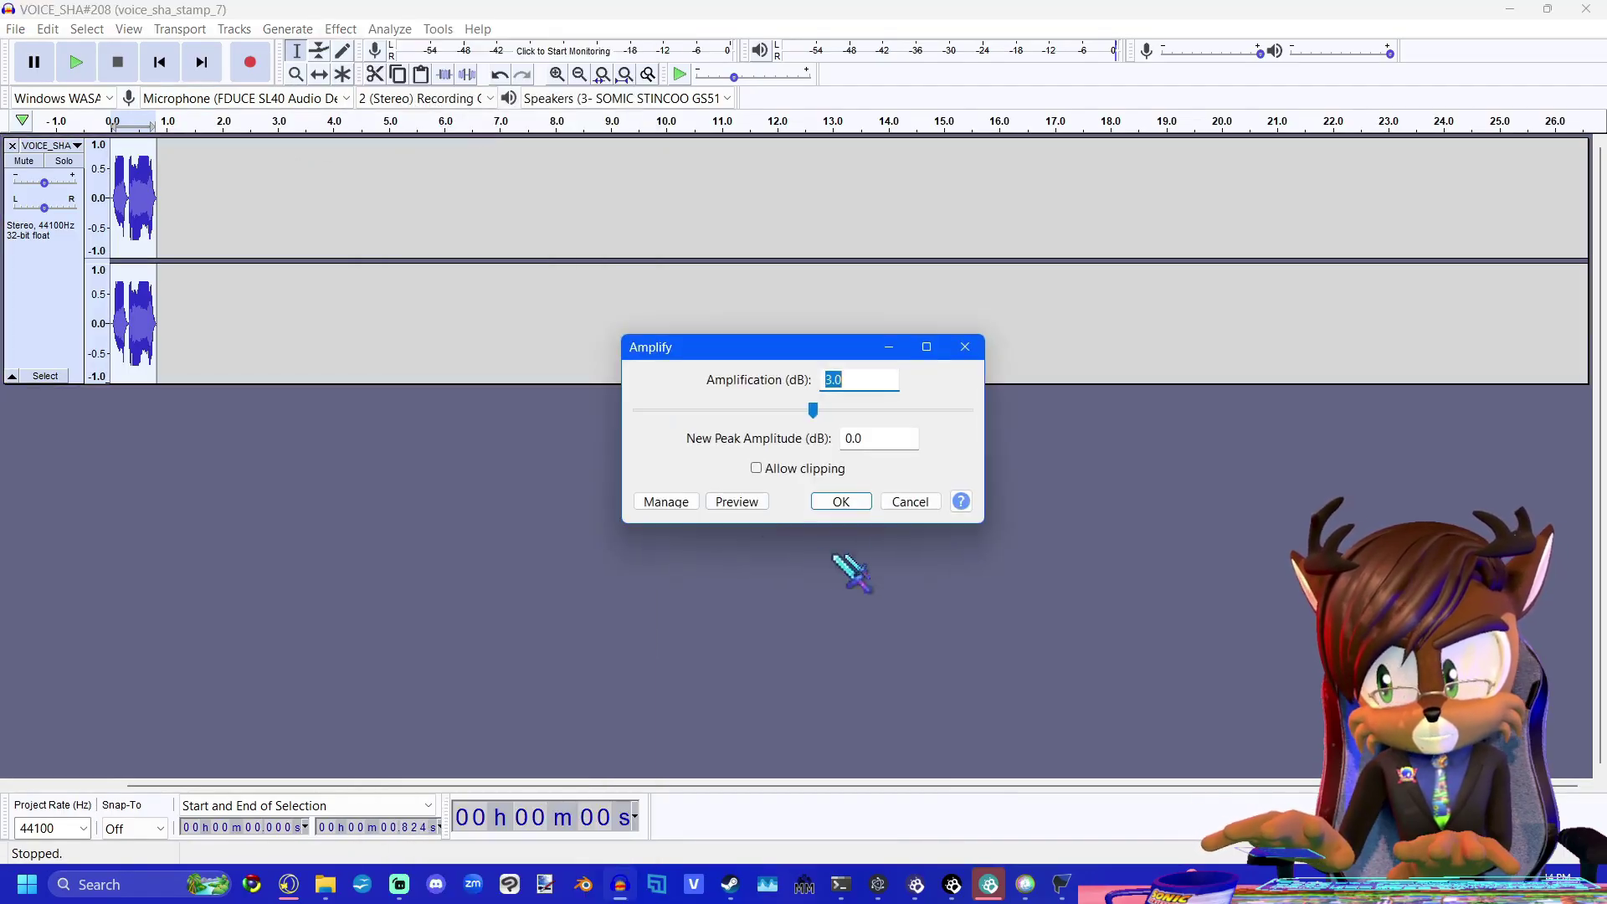
click(839, 502)
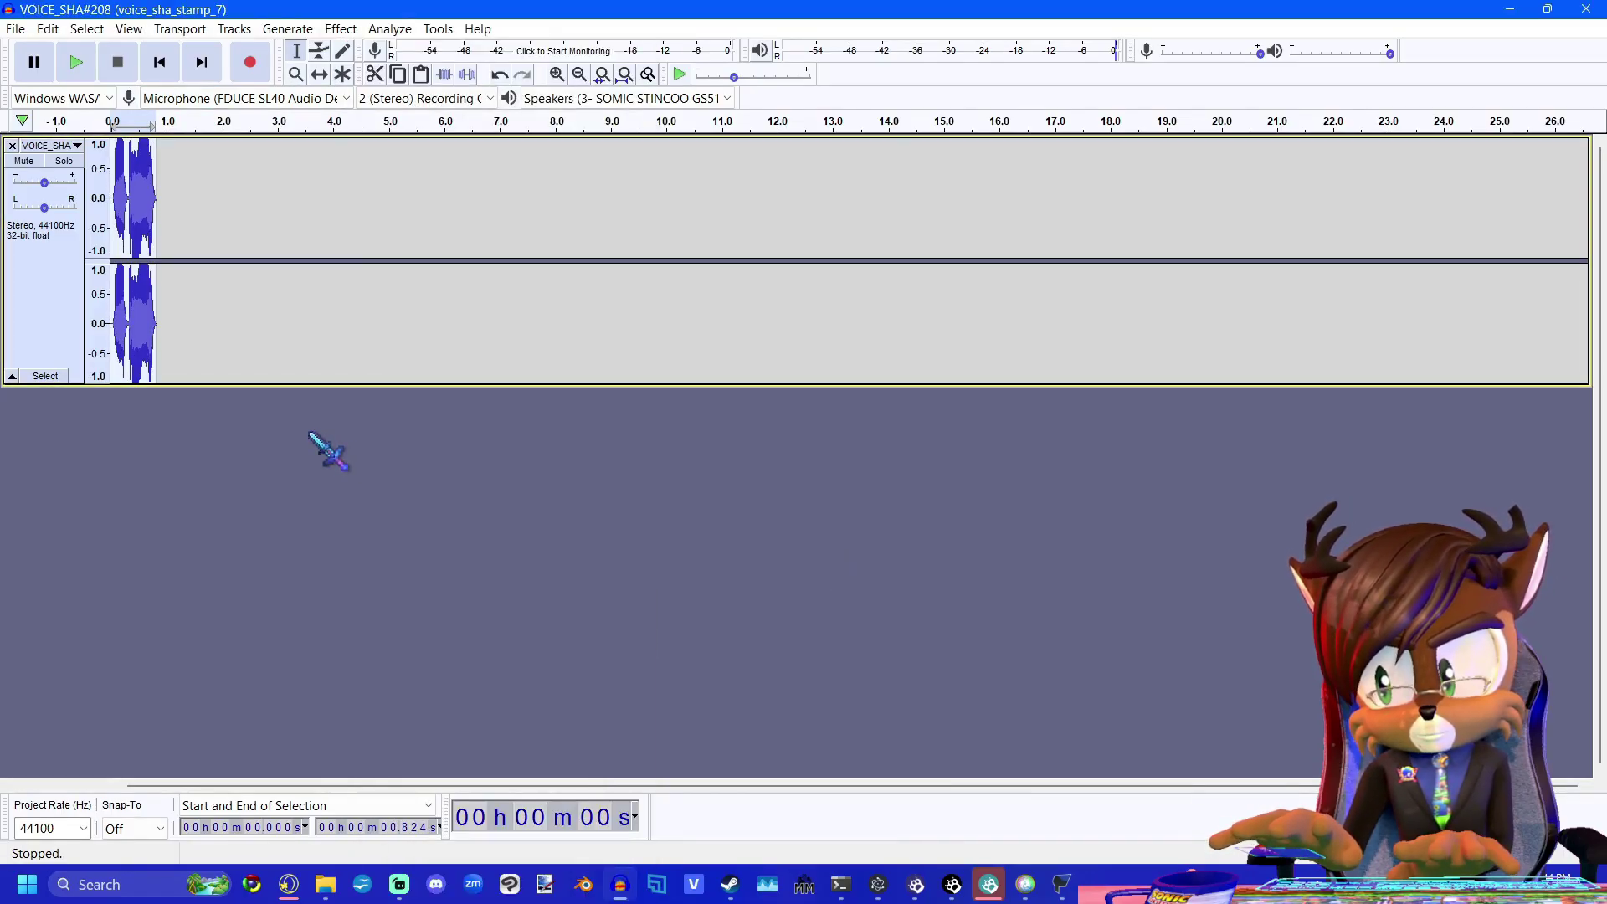
key(space)
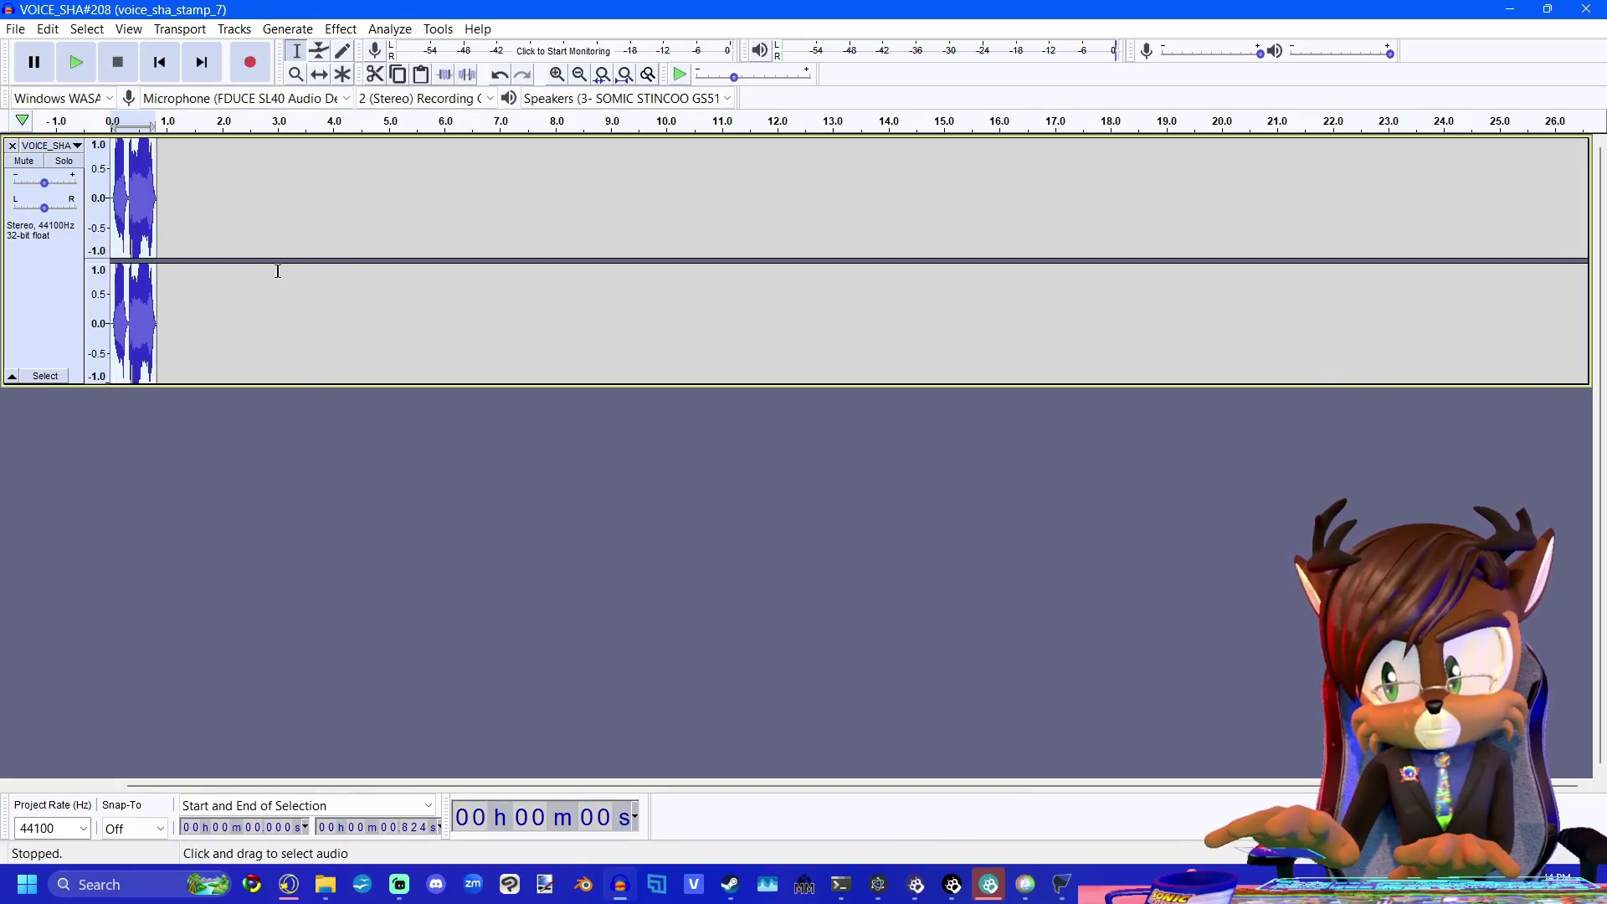
key(space)
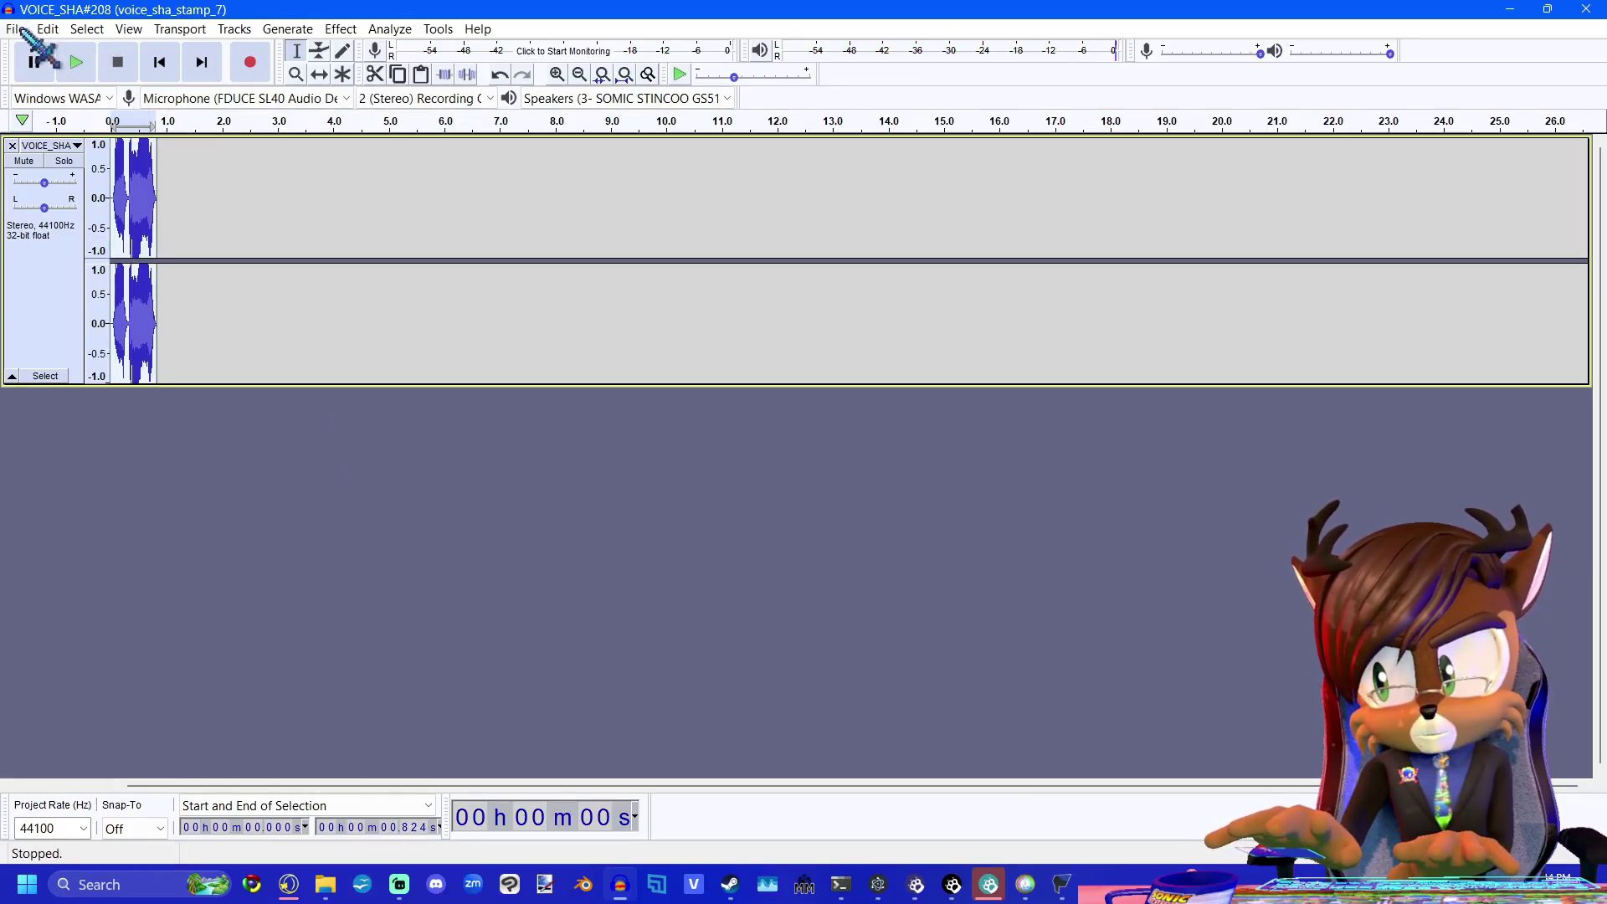
click(17, 31)
Export the clip as a WAV named CHARA 27.wav in the Audio folder.
click(794, 592)
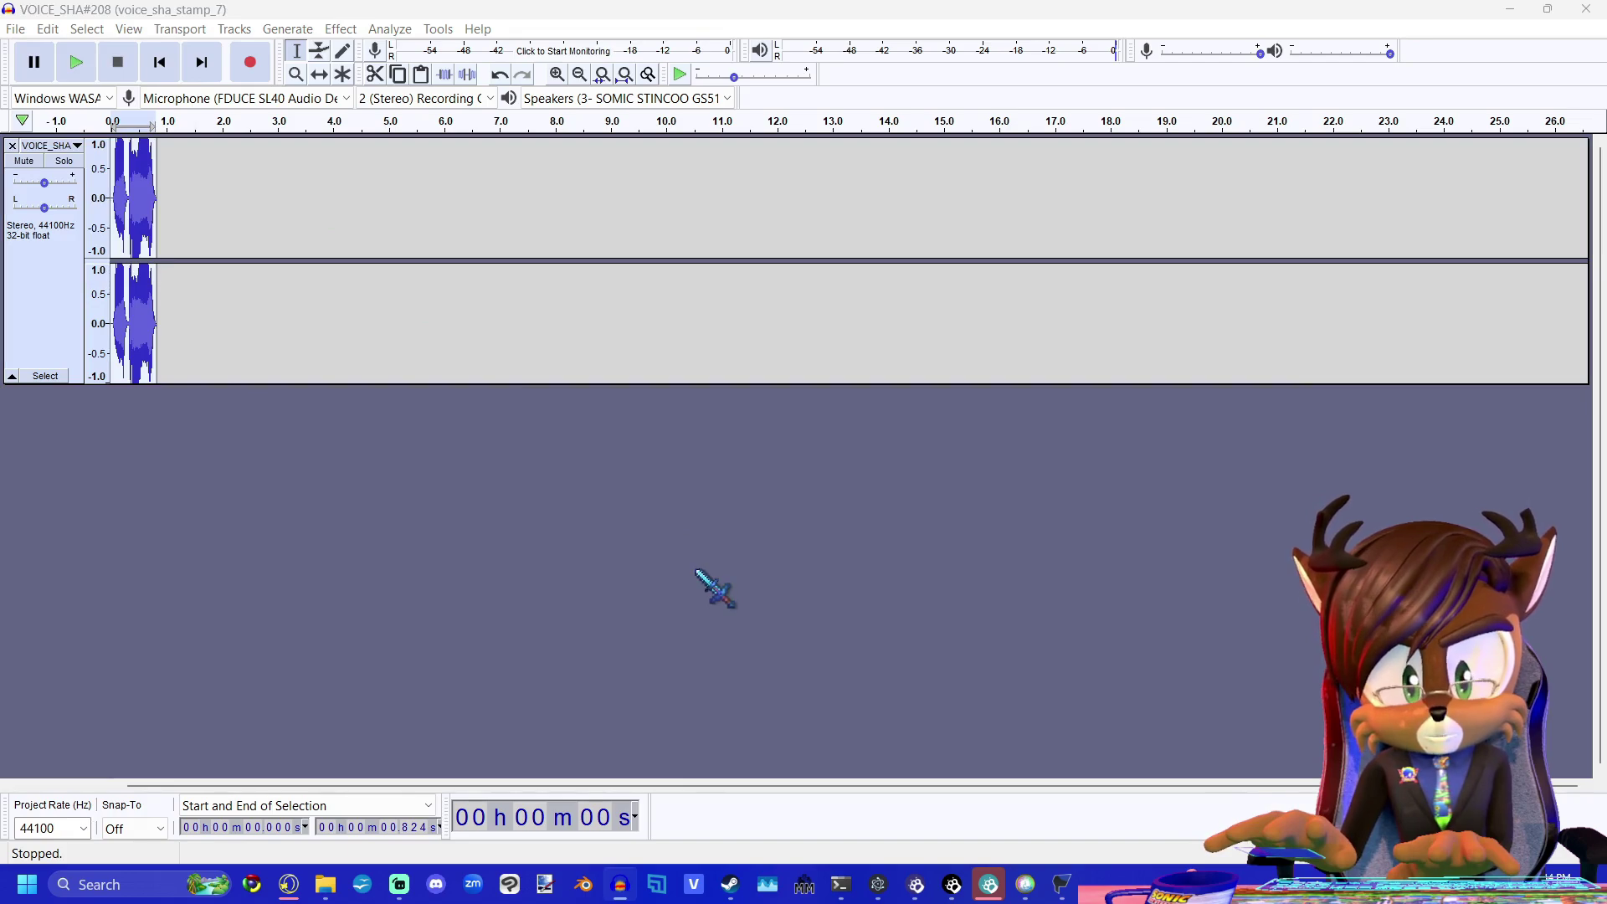
scroll(653, 393, down, 5)
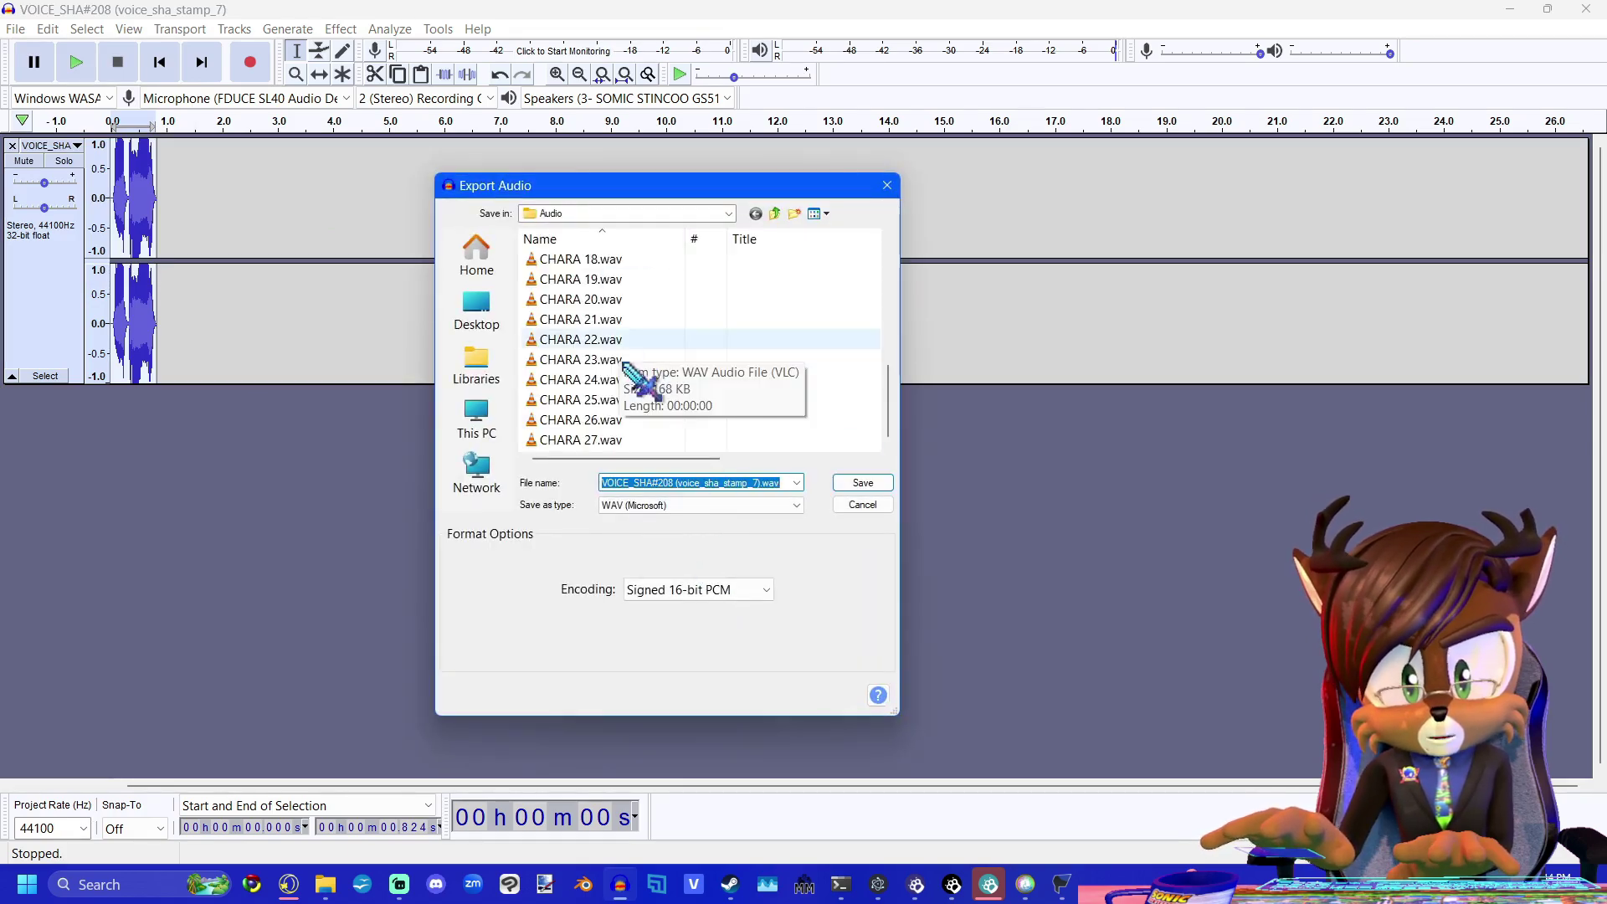
click(630, 439)
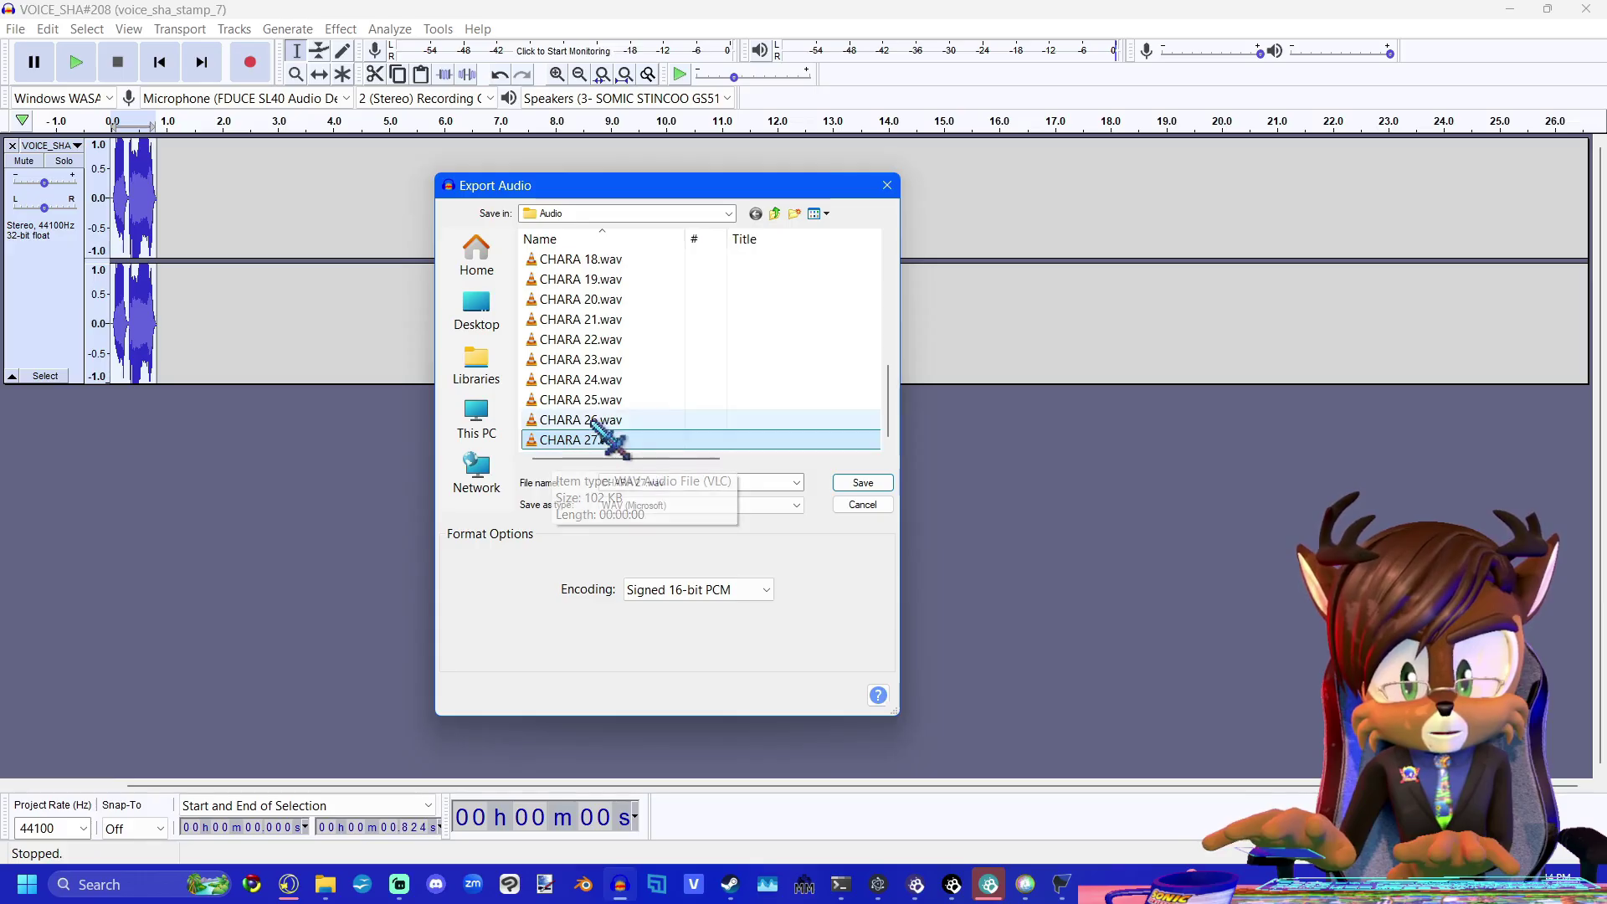
scroll(629, 439, up, 6)
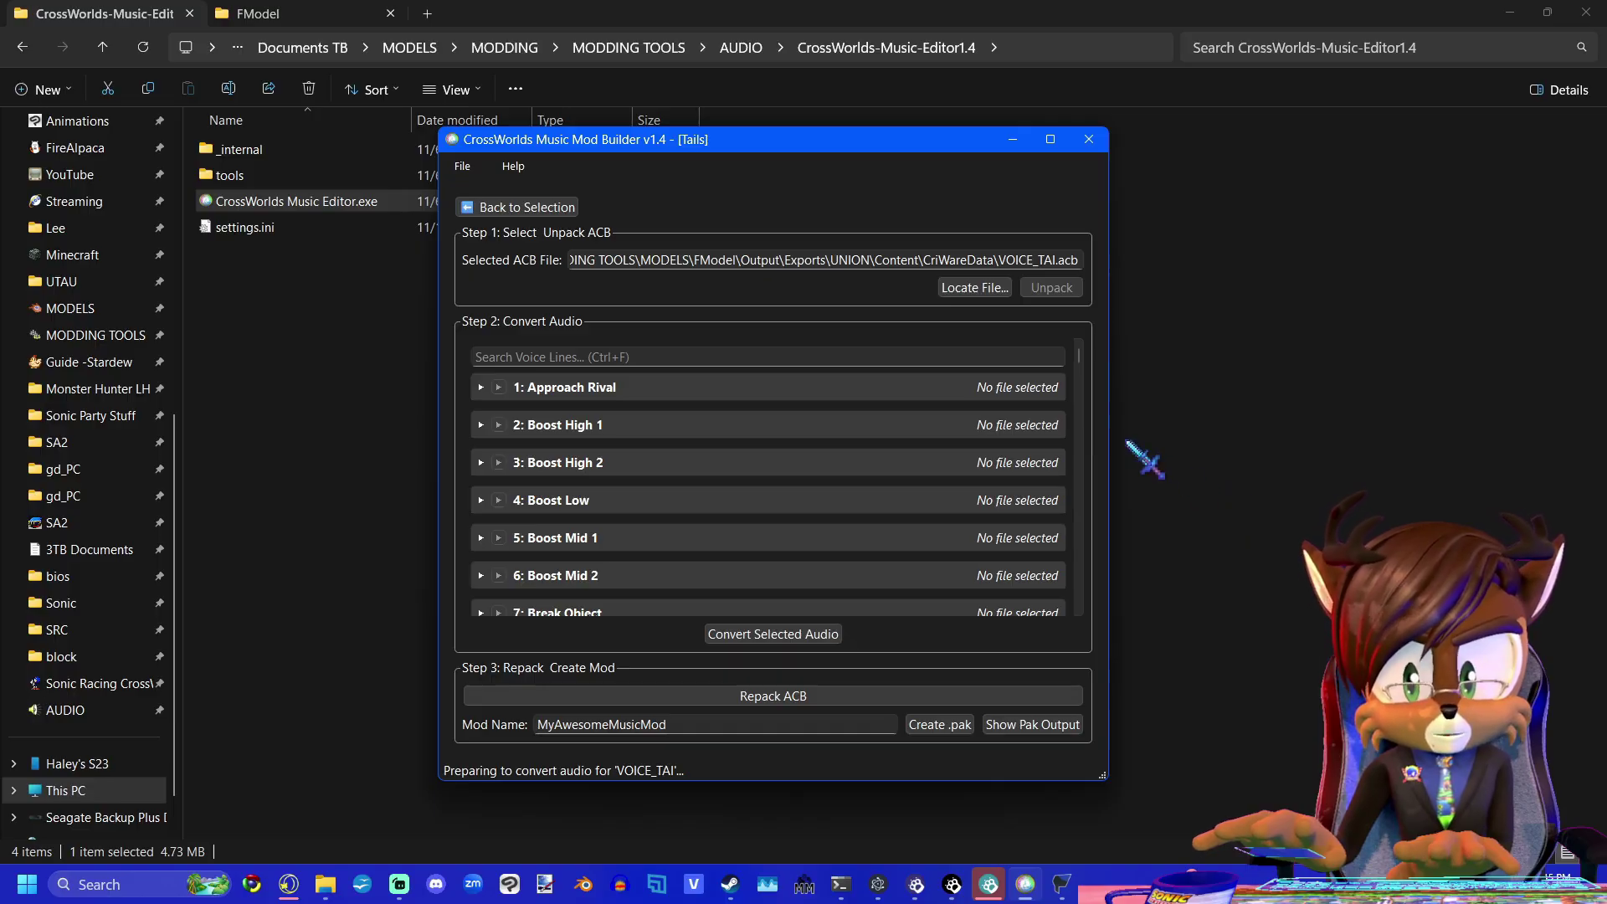
Open Hatsune Miku's voice line editor from the Misc category.
click(492, 208)
click(814, 208)
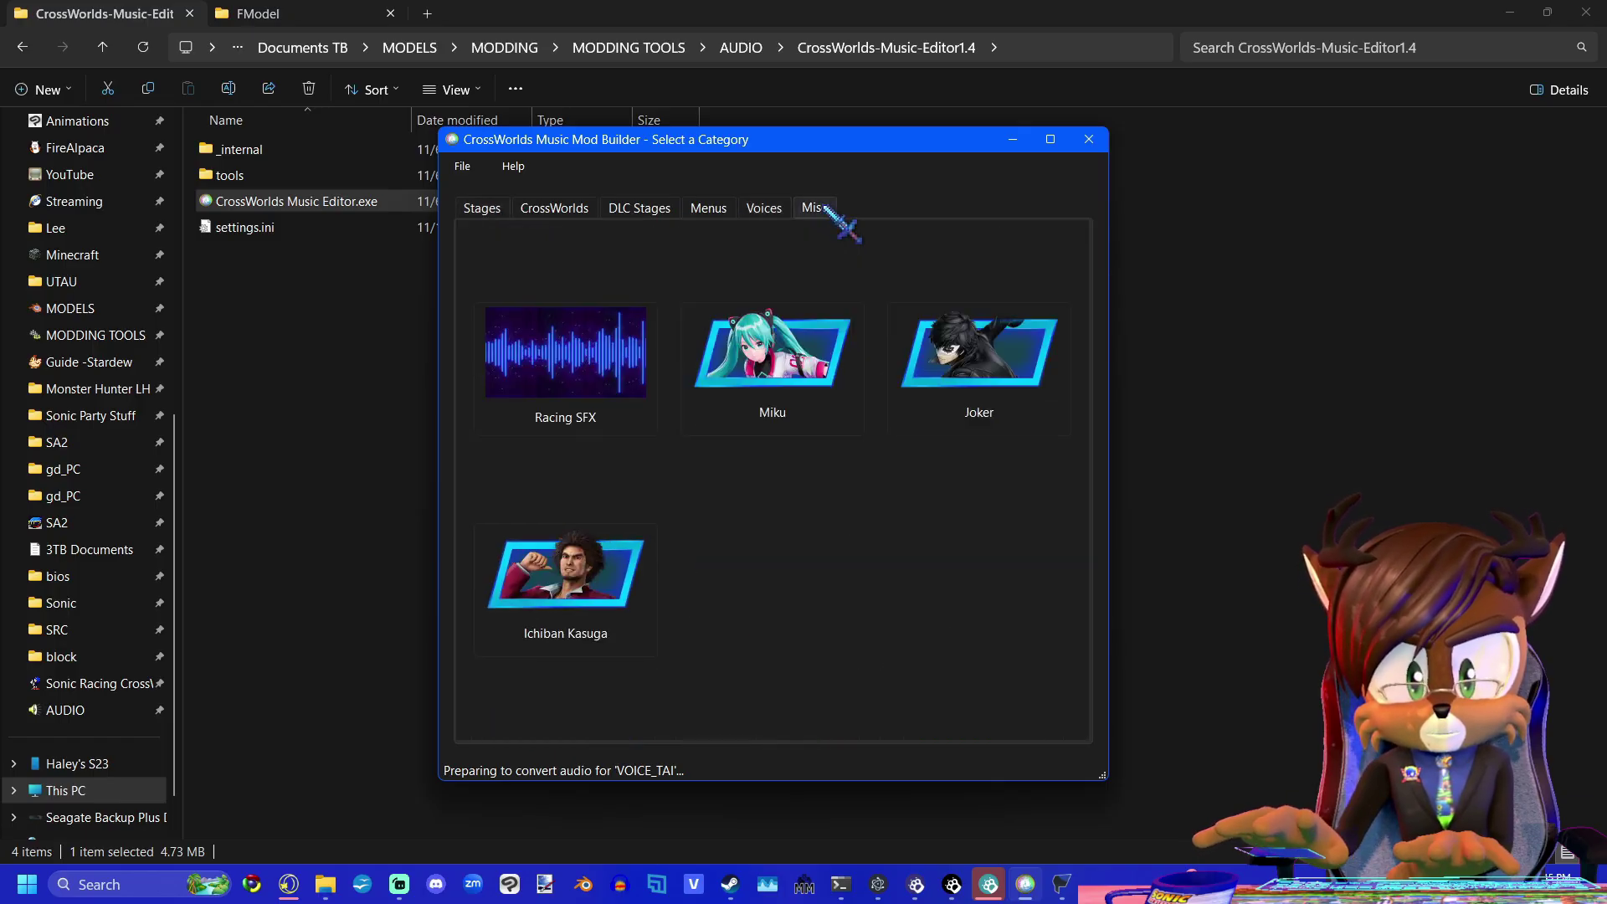
click(772, 356)
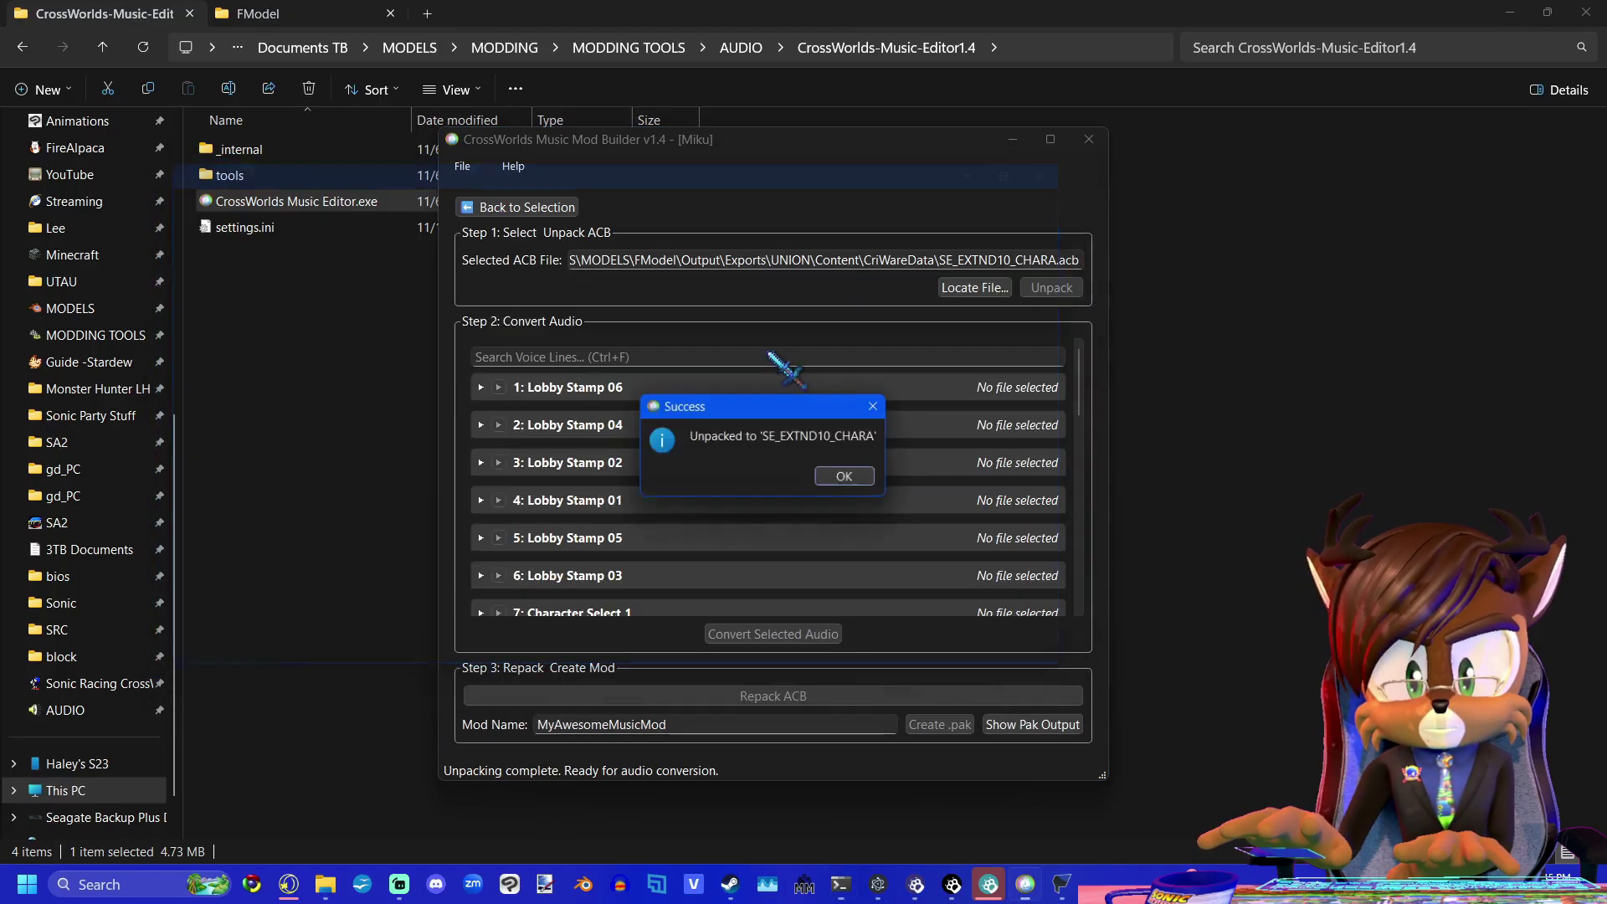
key(Return)
Start a replacement for Lobby Stamp 06 by browsing to the MODDING\Mods Files folder.
click(753, 387)
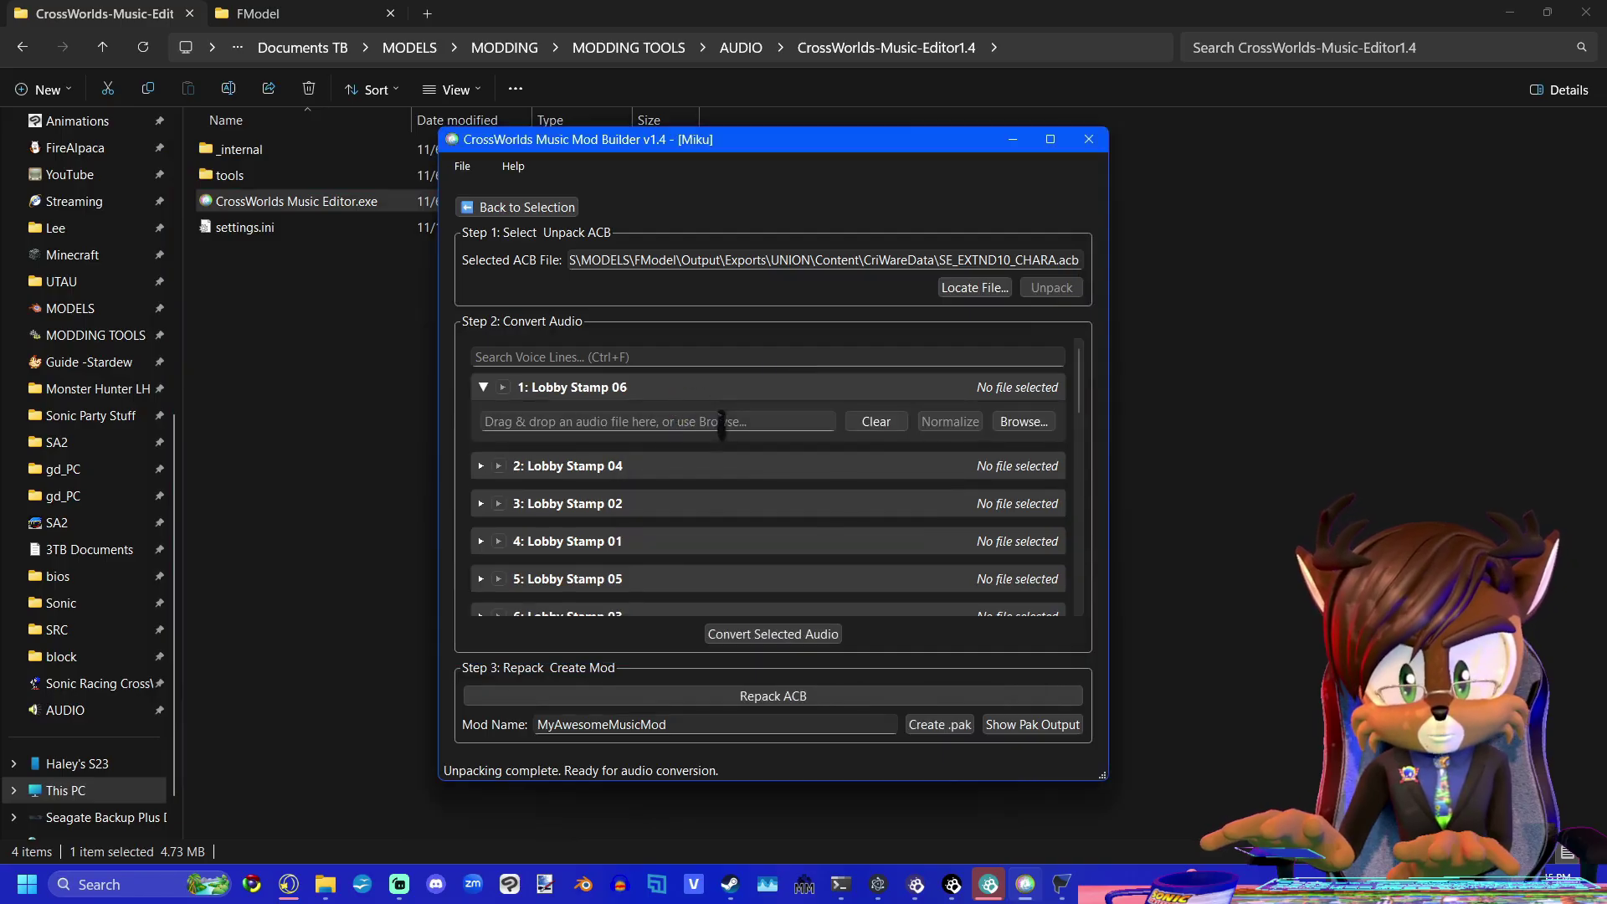
click(662, 423)
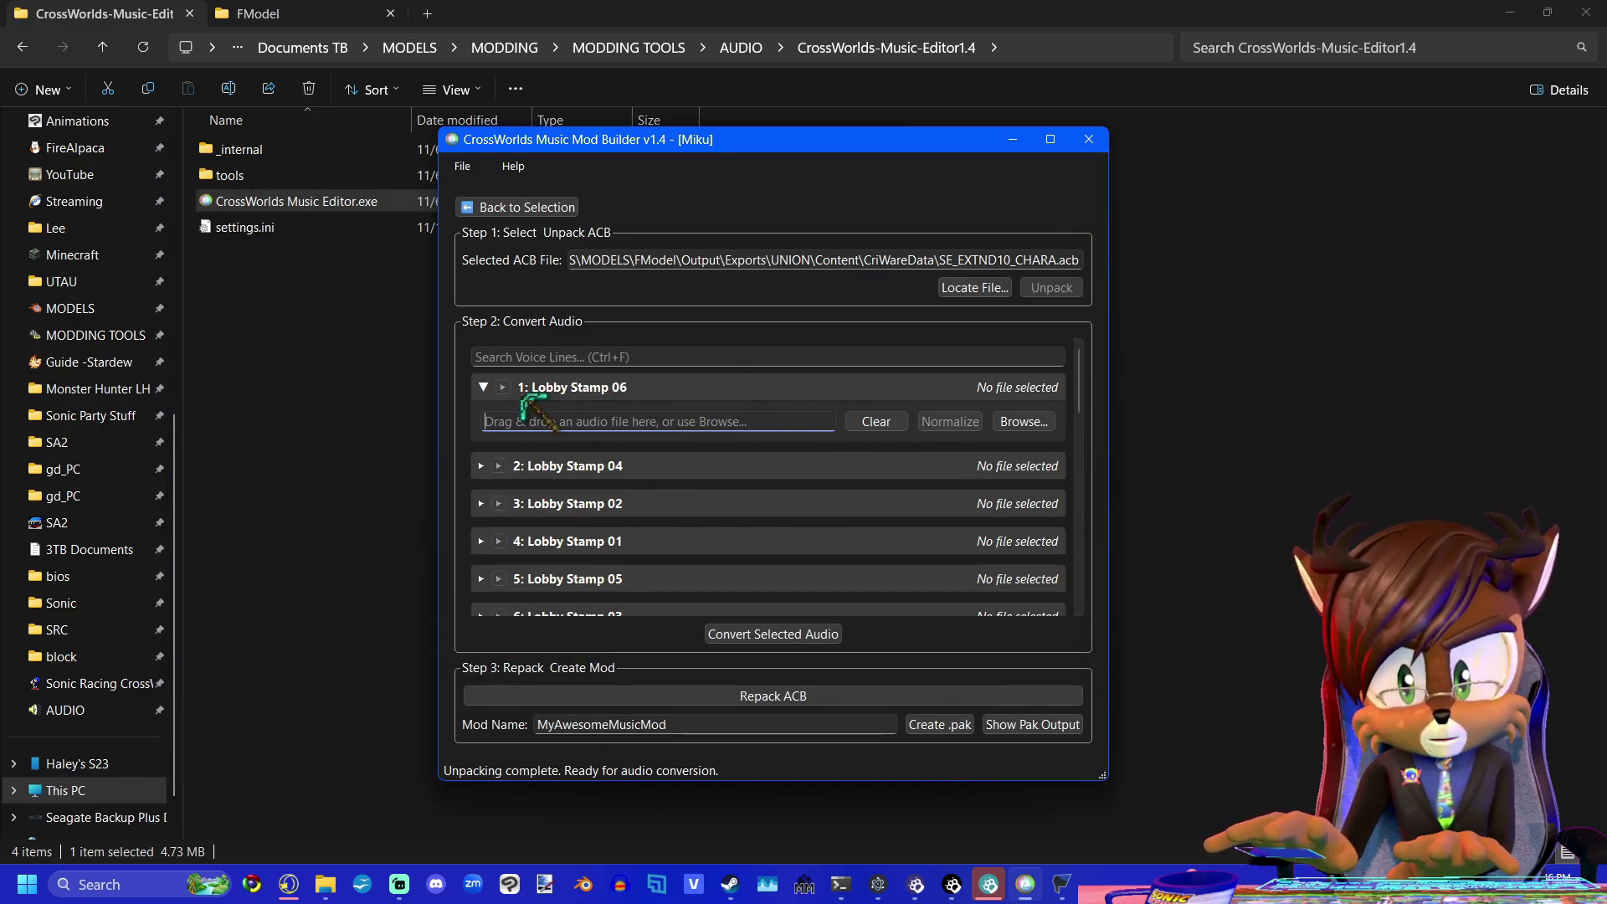
click(1046, 422)
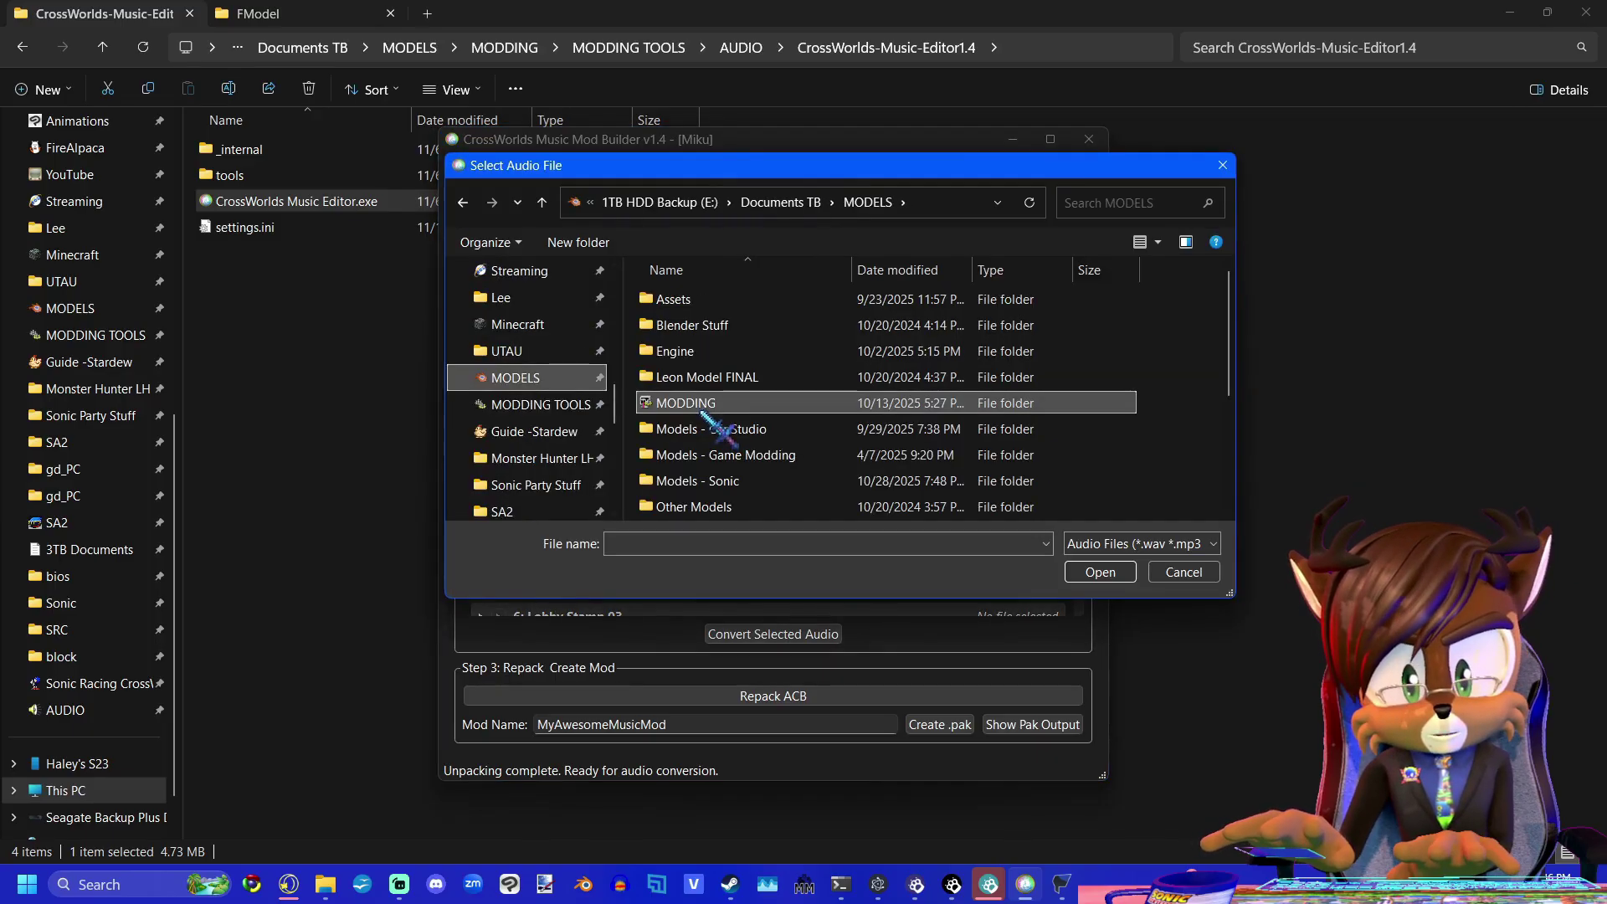
double_click(707, 406)
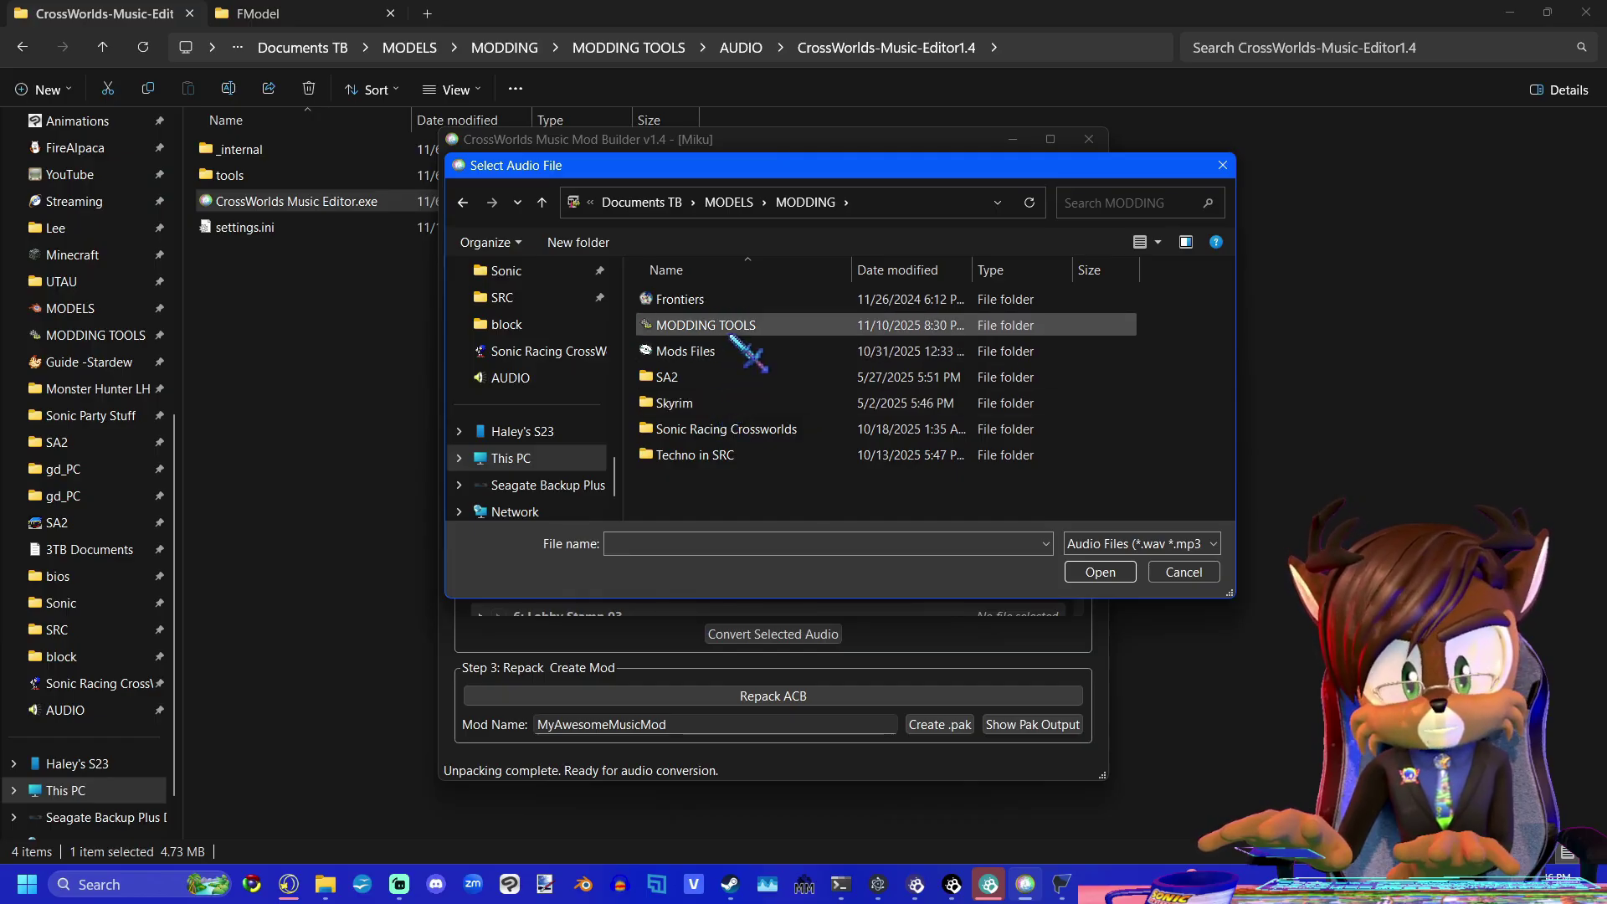
double_click(686, 352)
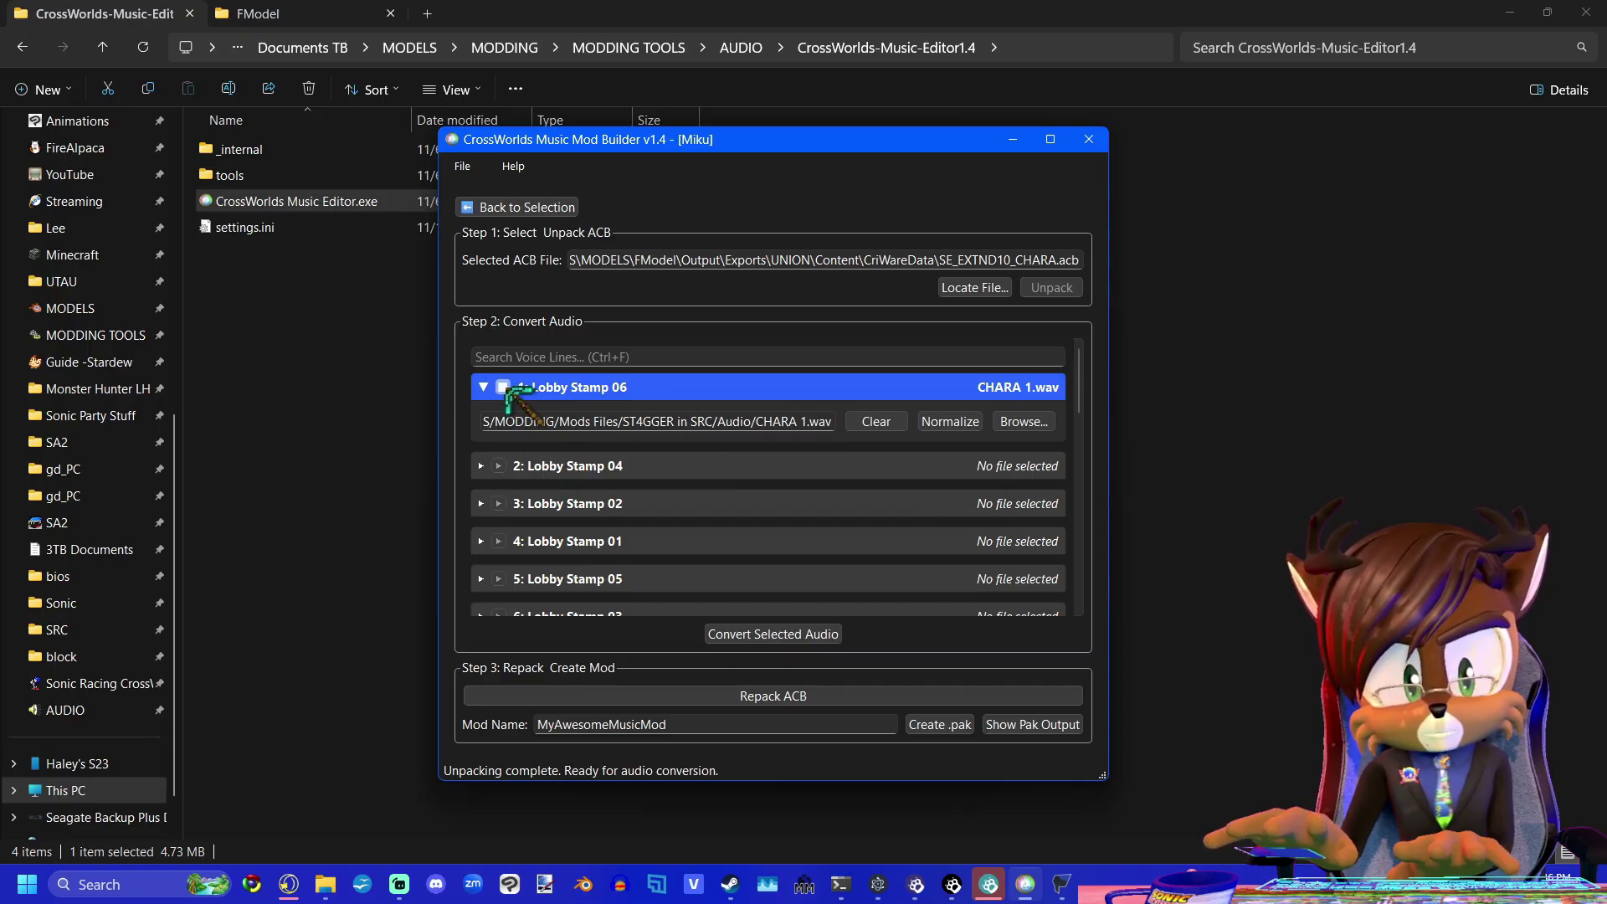
Assign CHARA 2.wav to Lobby Stamp 04 and CHARA 3.wav to Lobby Stamp 02, then convert.
click(482, 465)
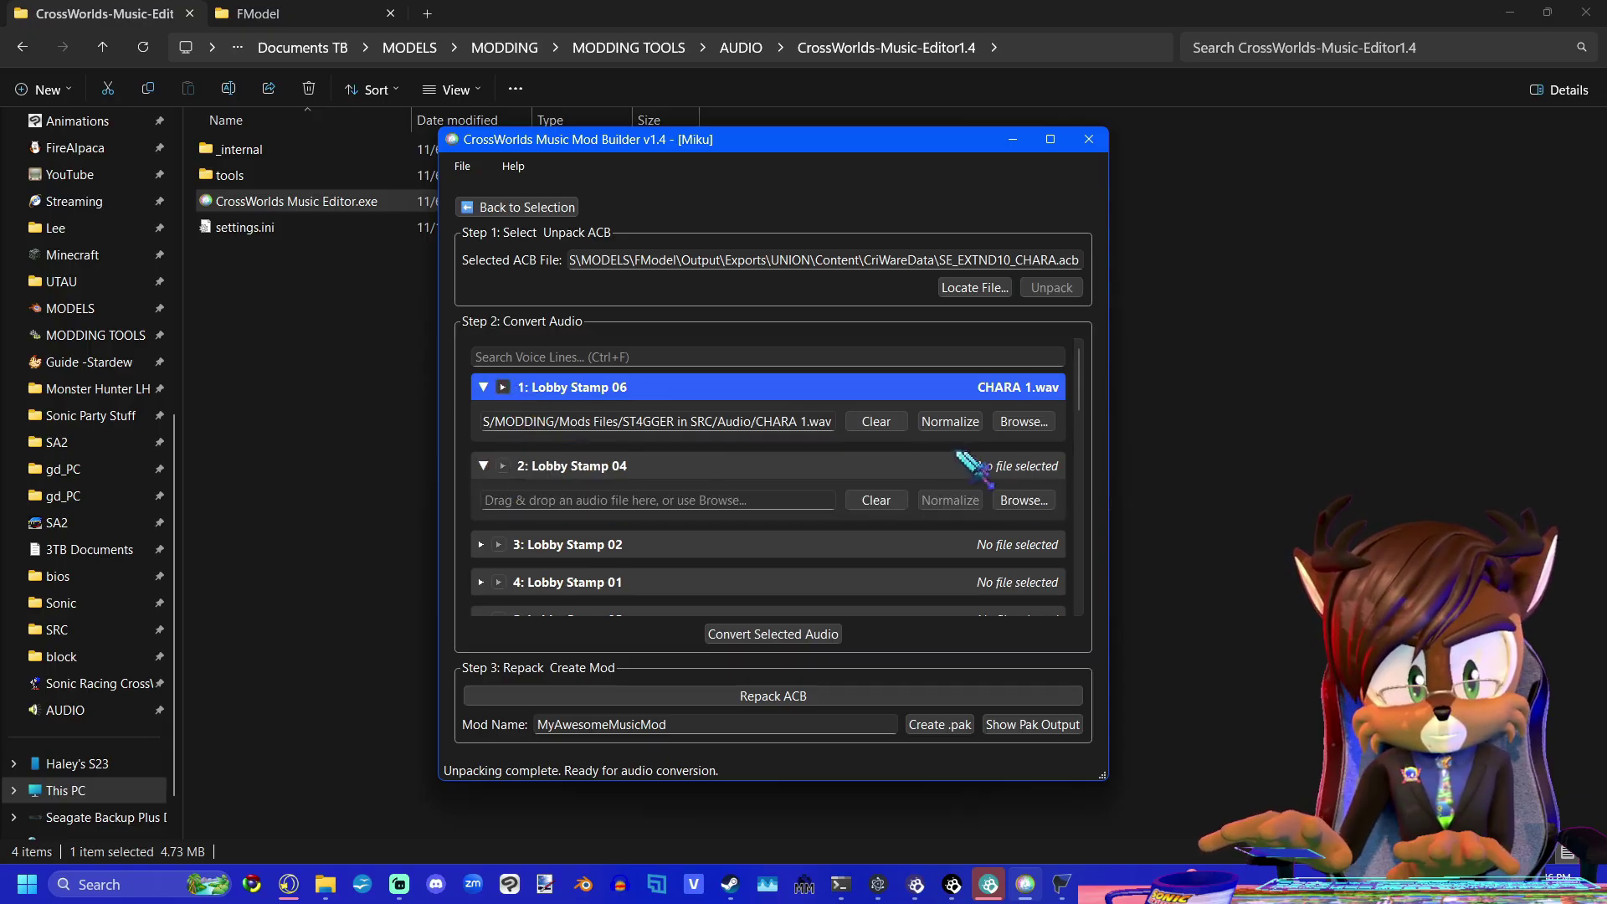
click(1023, 500)
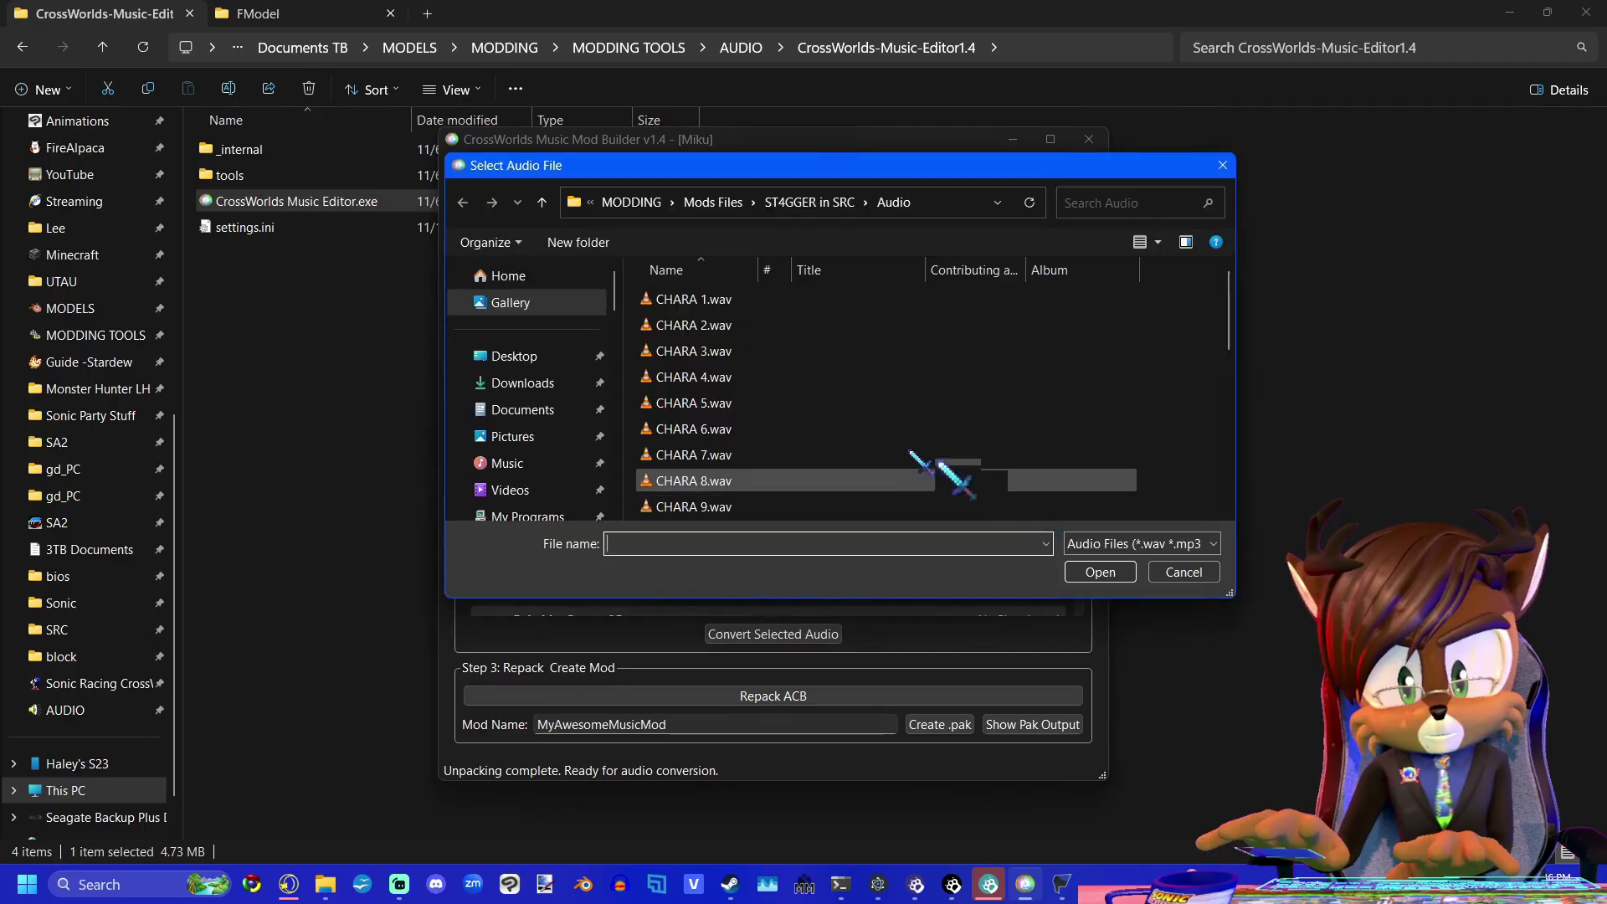
double_click(700, 330)
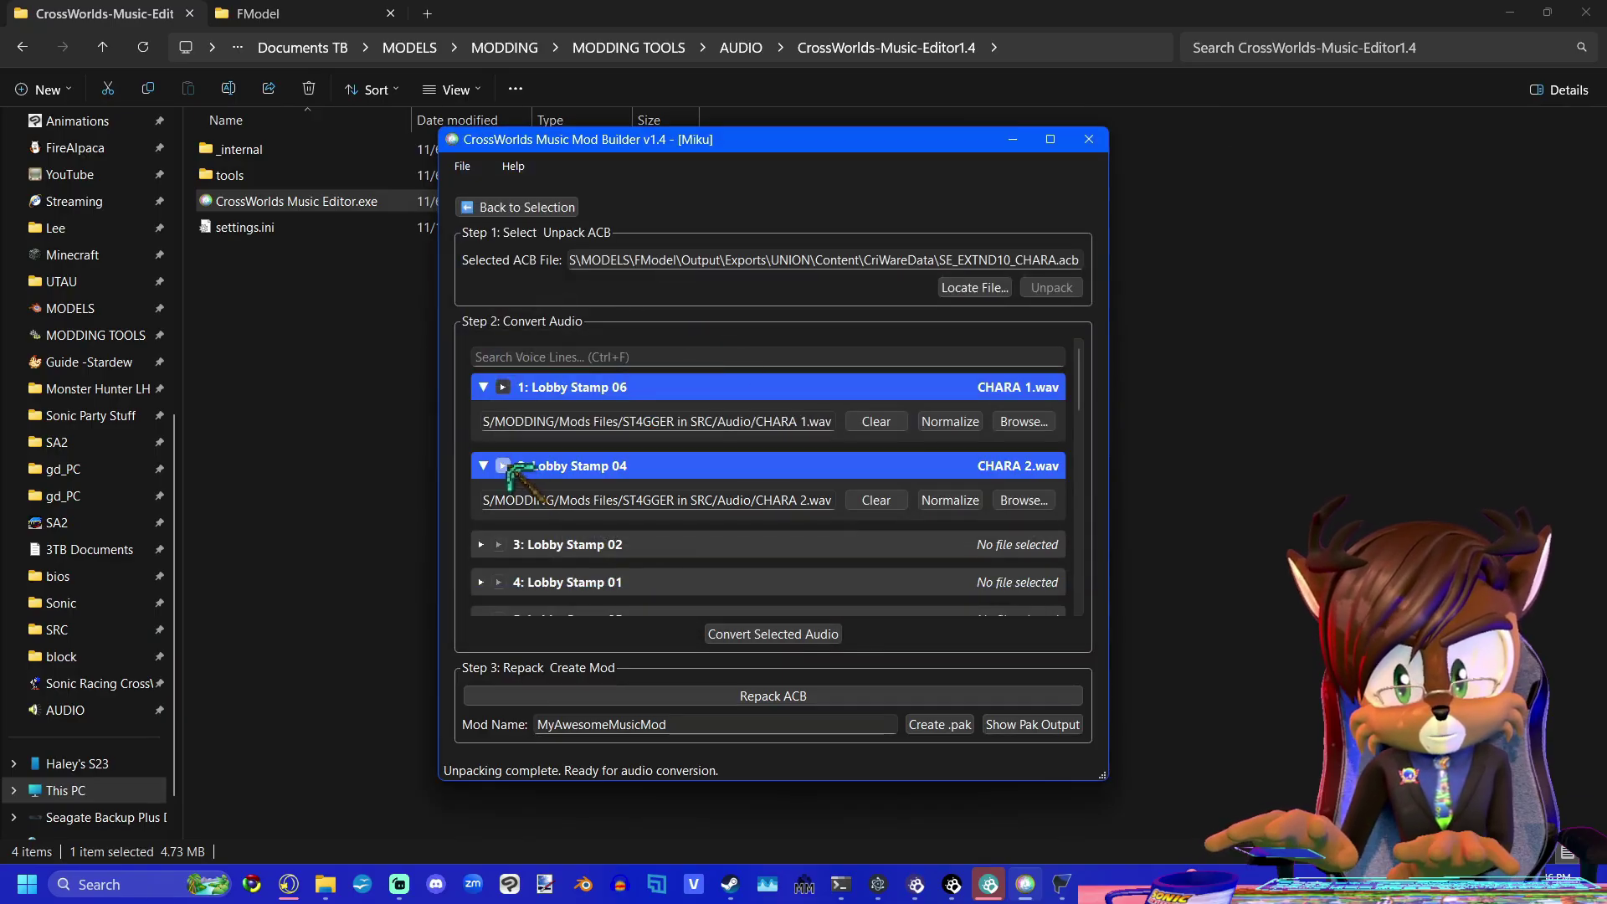
click(696, 546)
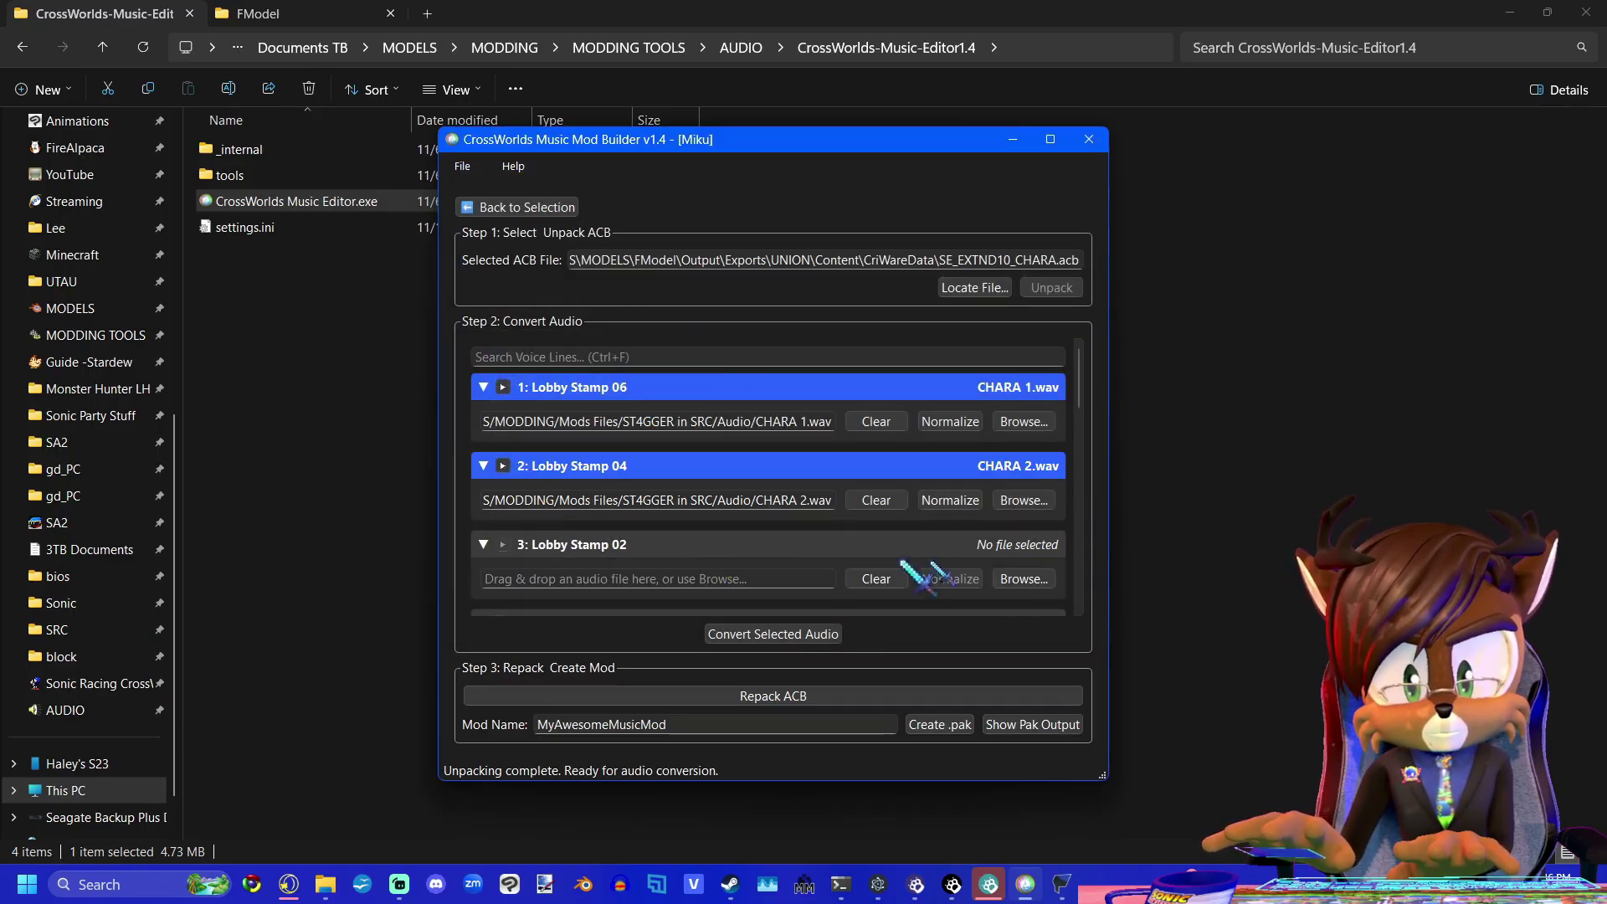
click(1033, 579)
double_click(707, 368)
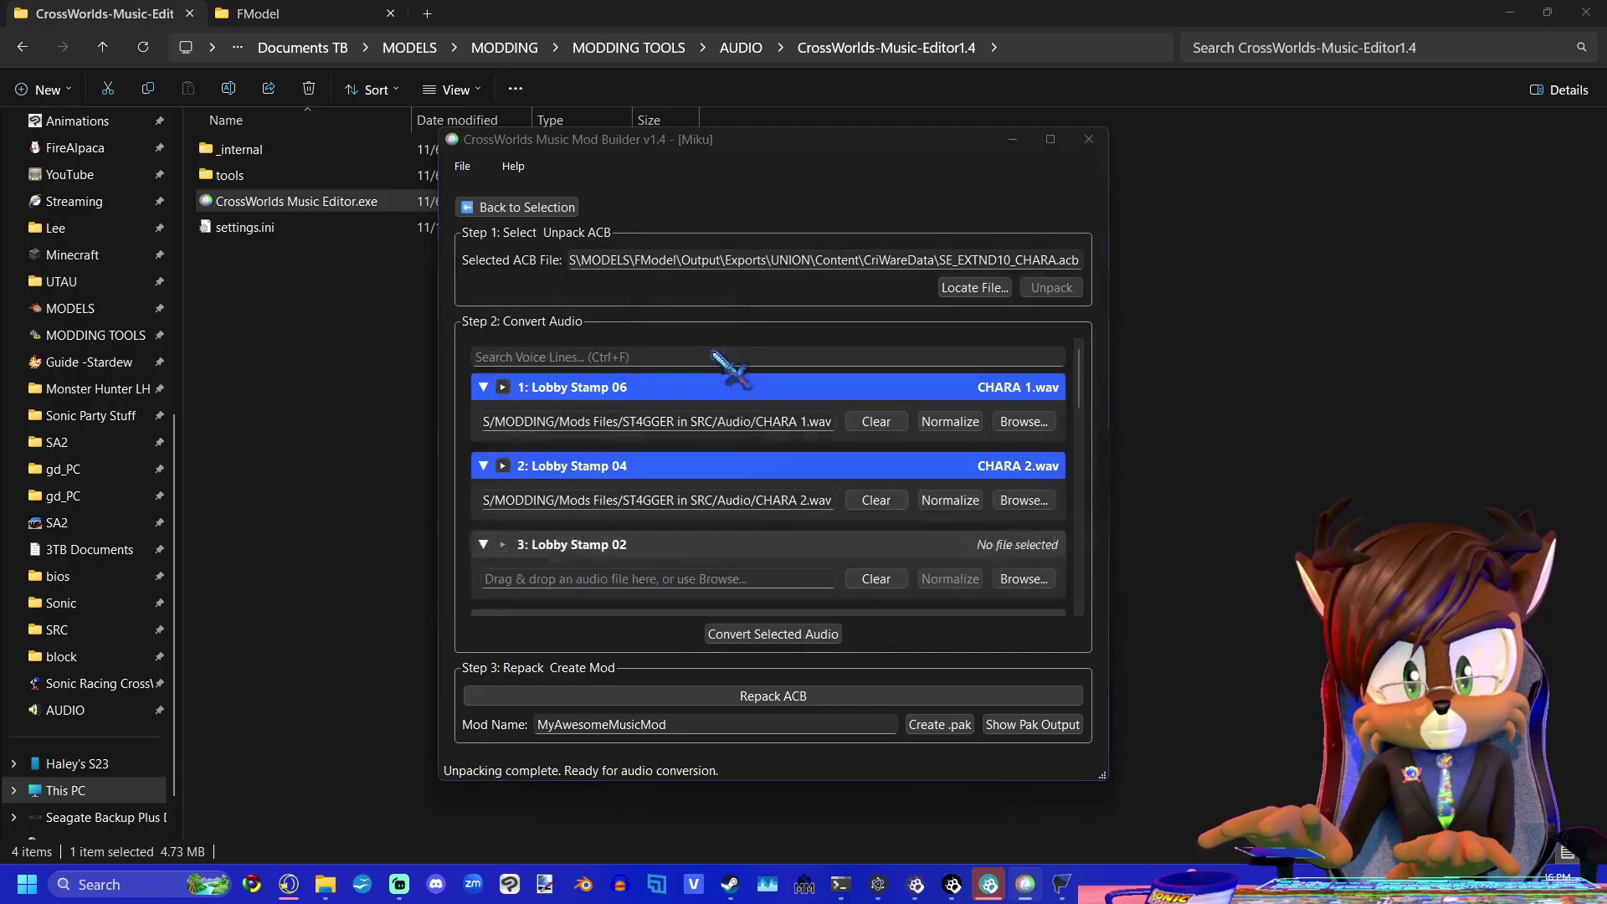
scroll(694, 527, down, 1)
click(502, 444)
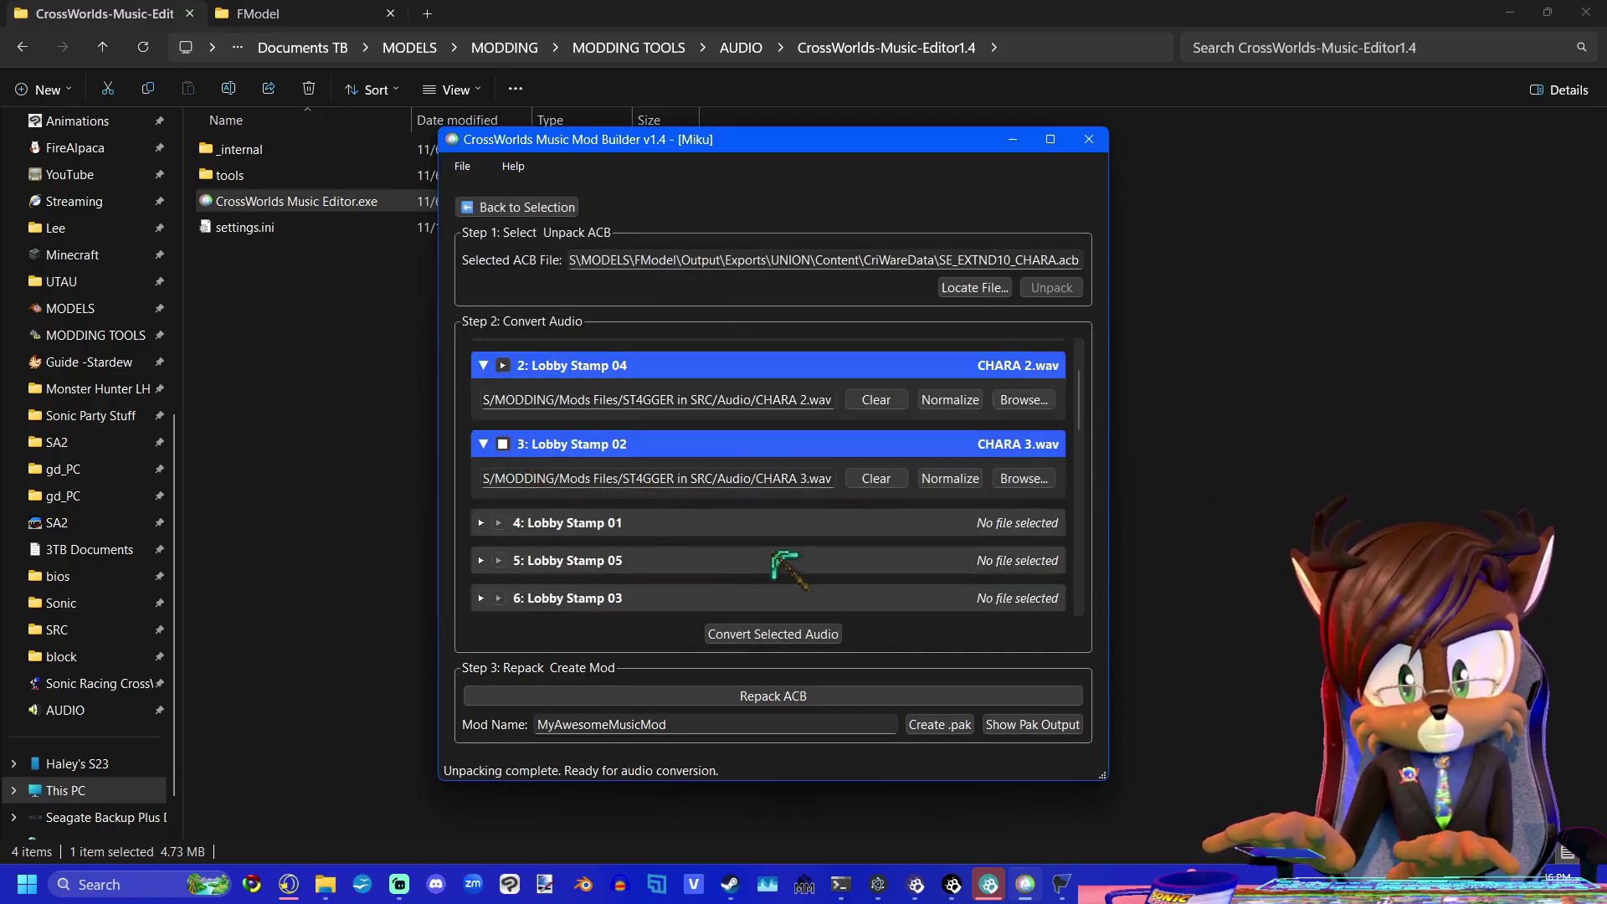
click(789, 527)
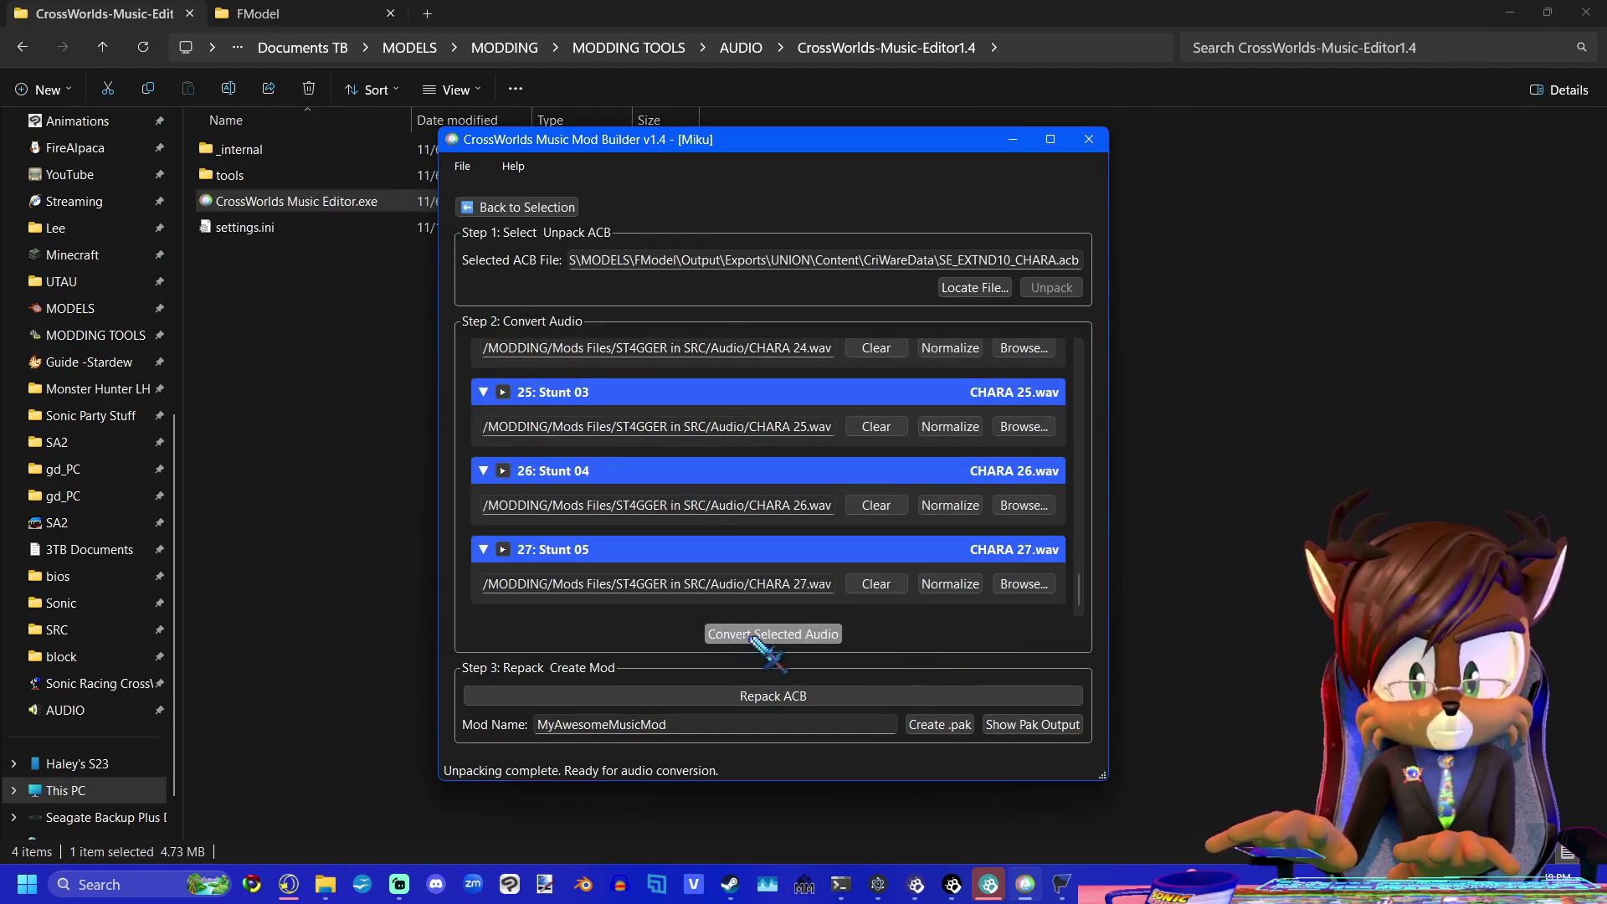
click(783, 635)
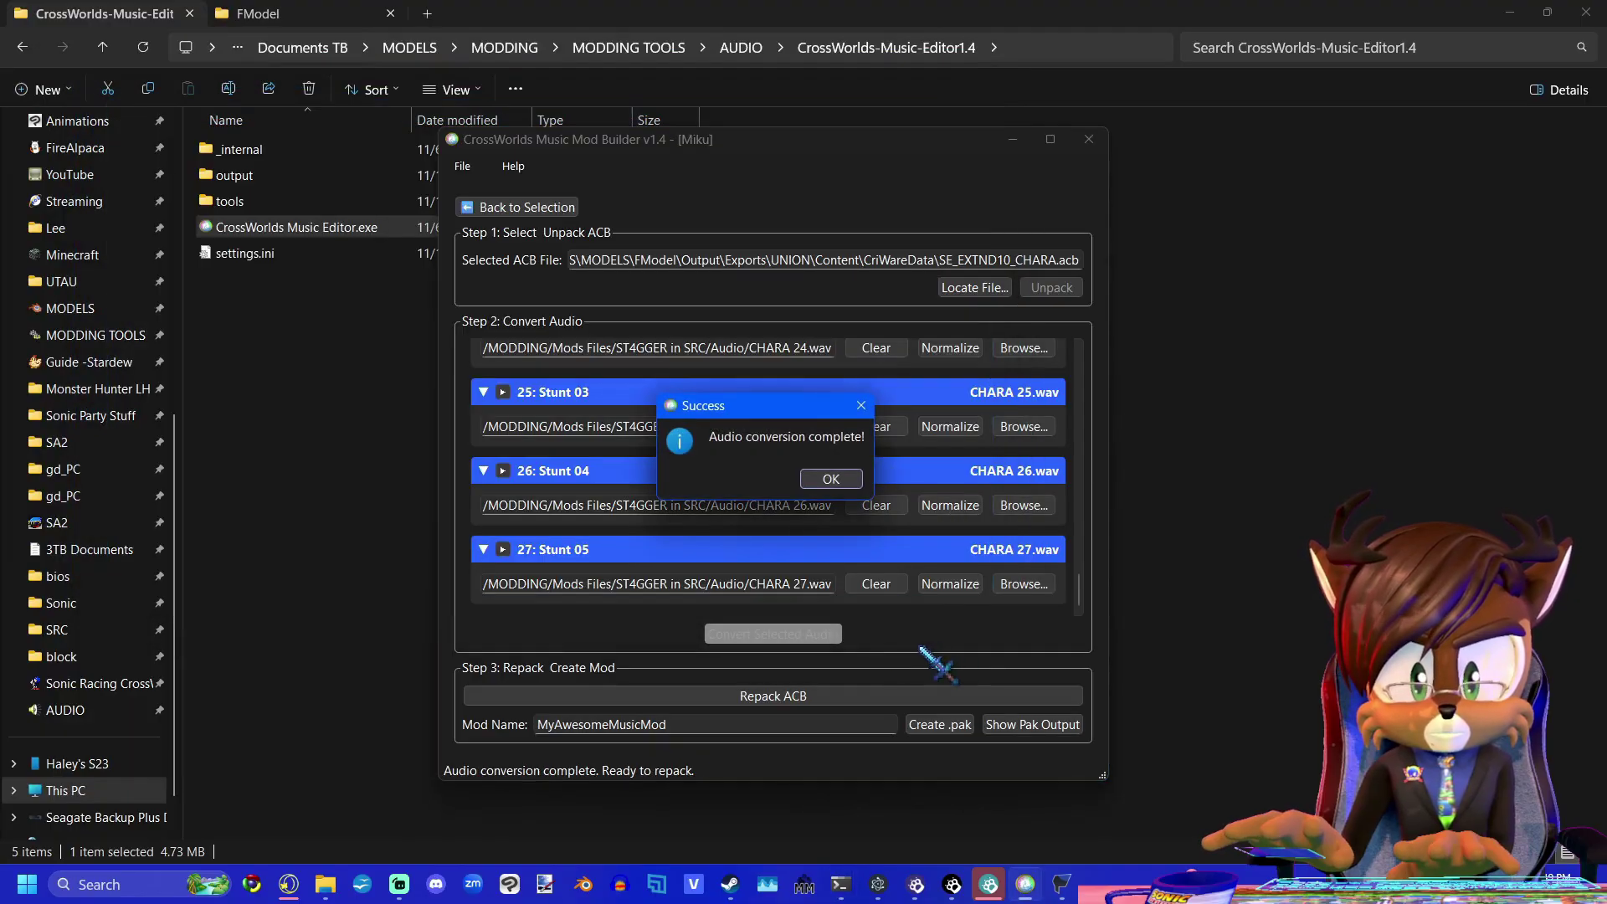
Rename the mod to 'ST4GGERsVoice'.
key(Return)
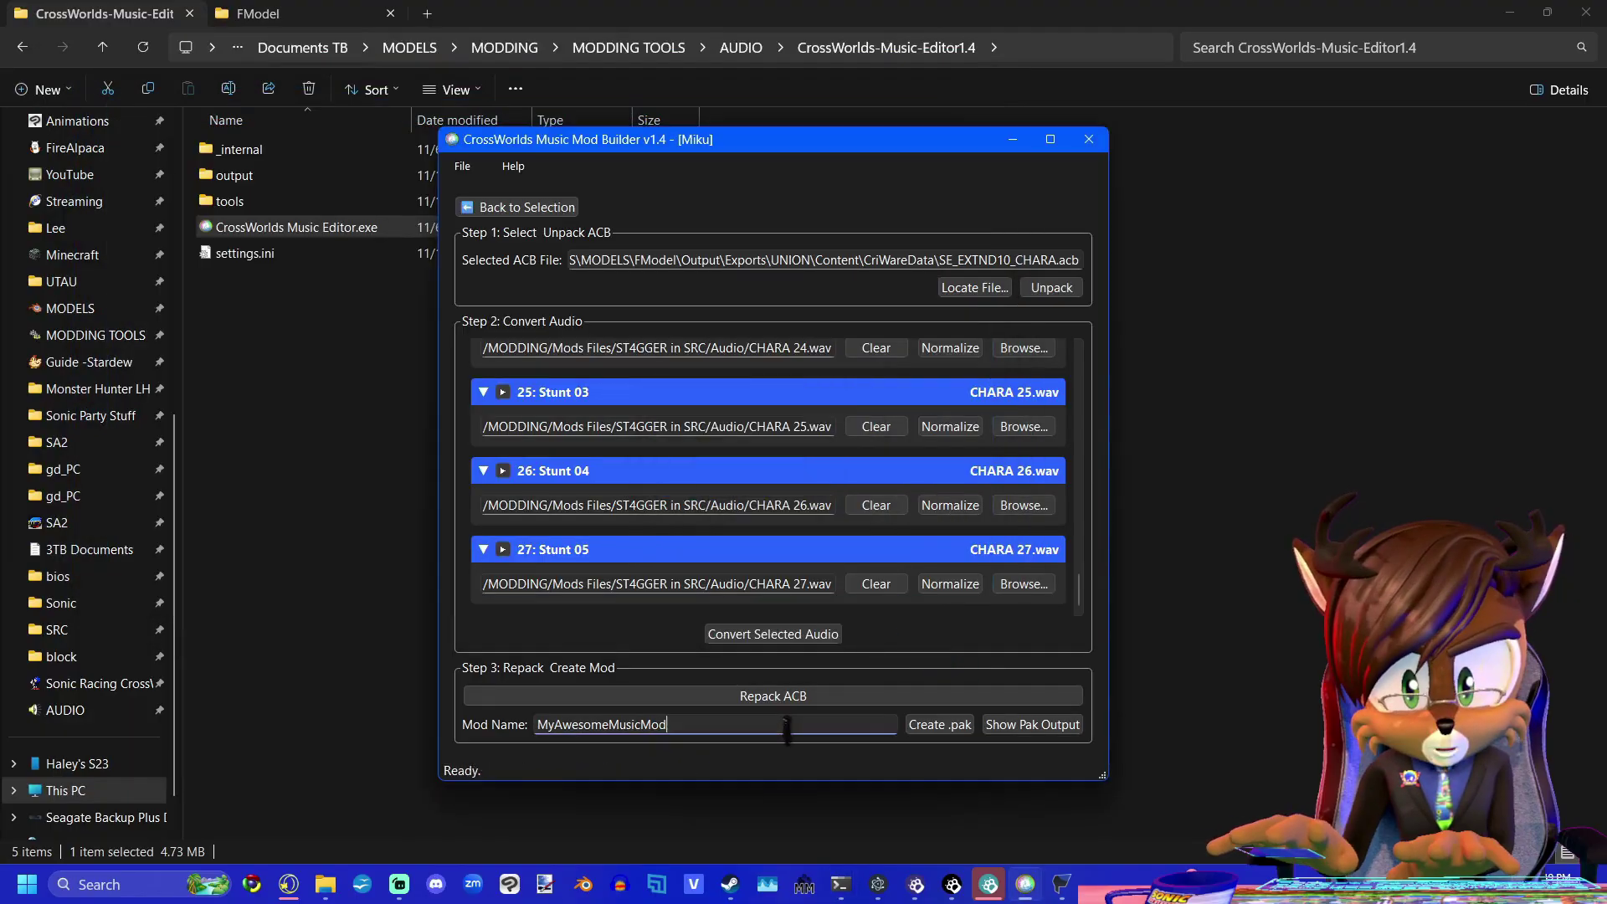
double_click(698, 721)
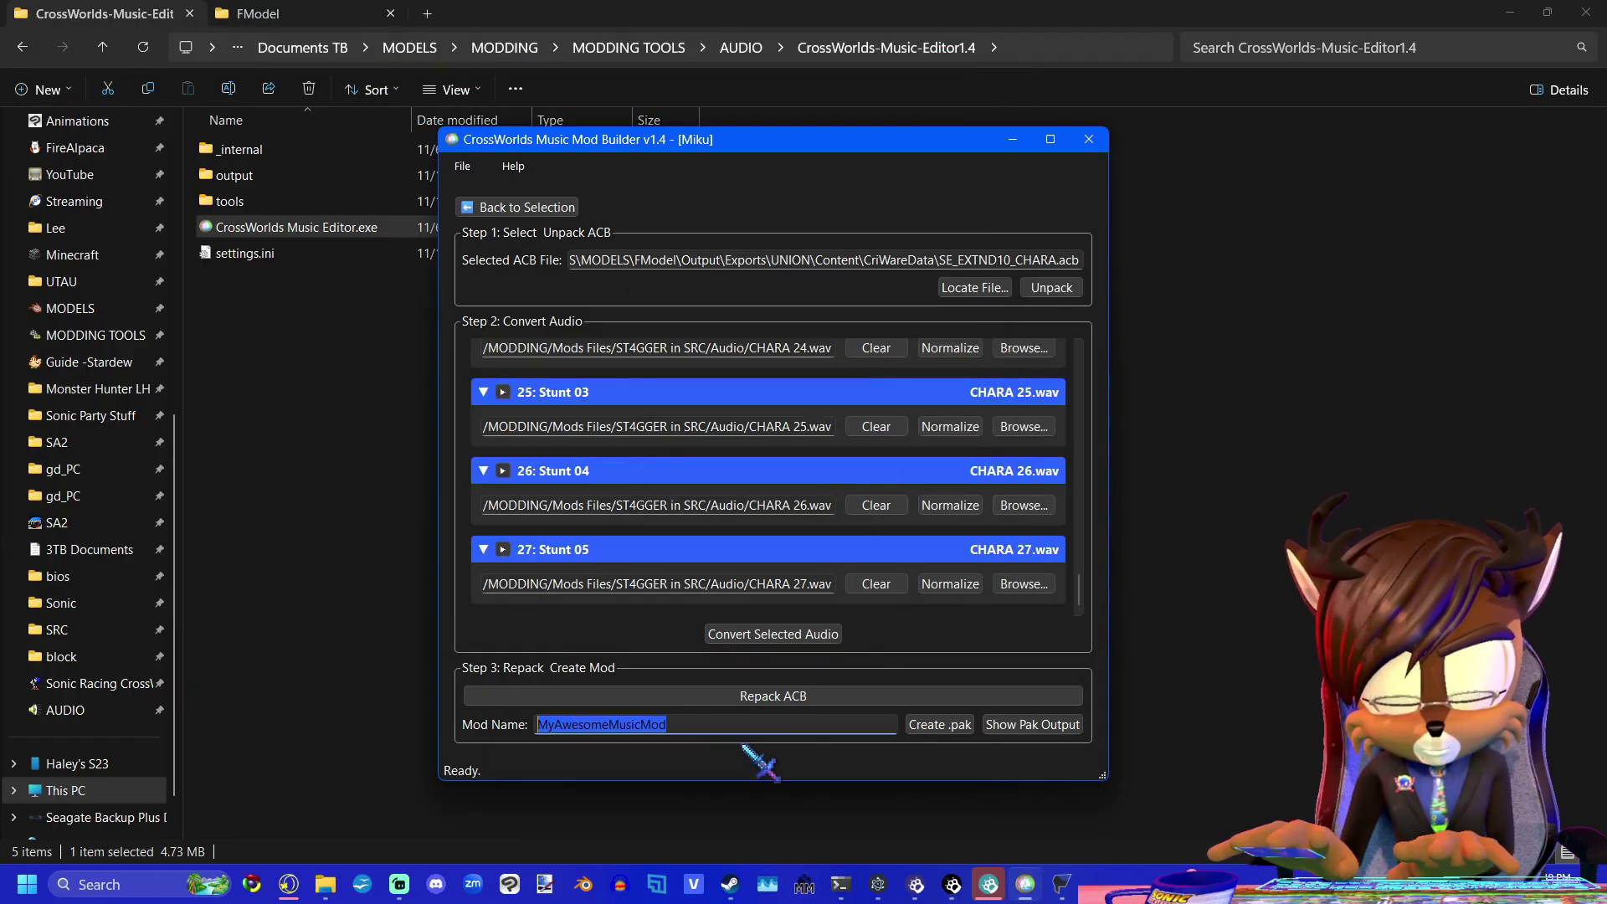
text(ST4)
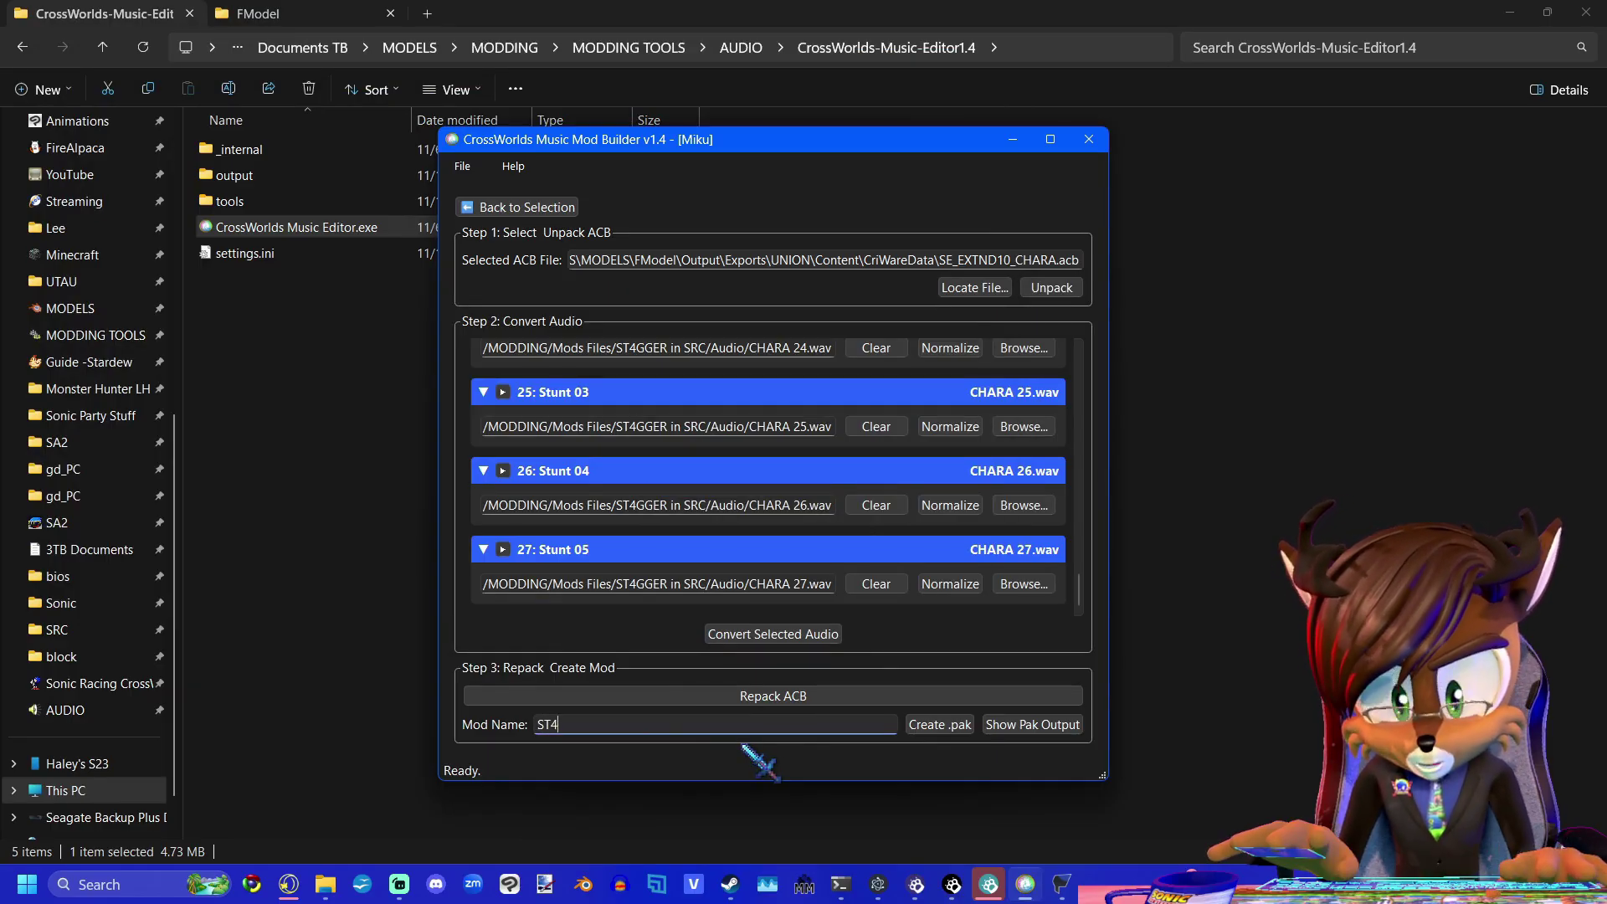
text(GGERsVoice_P)
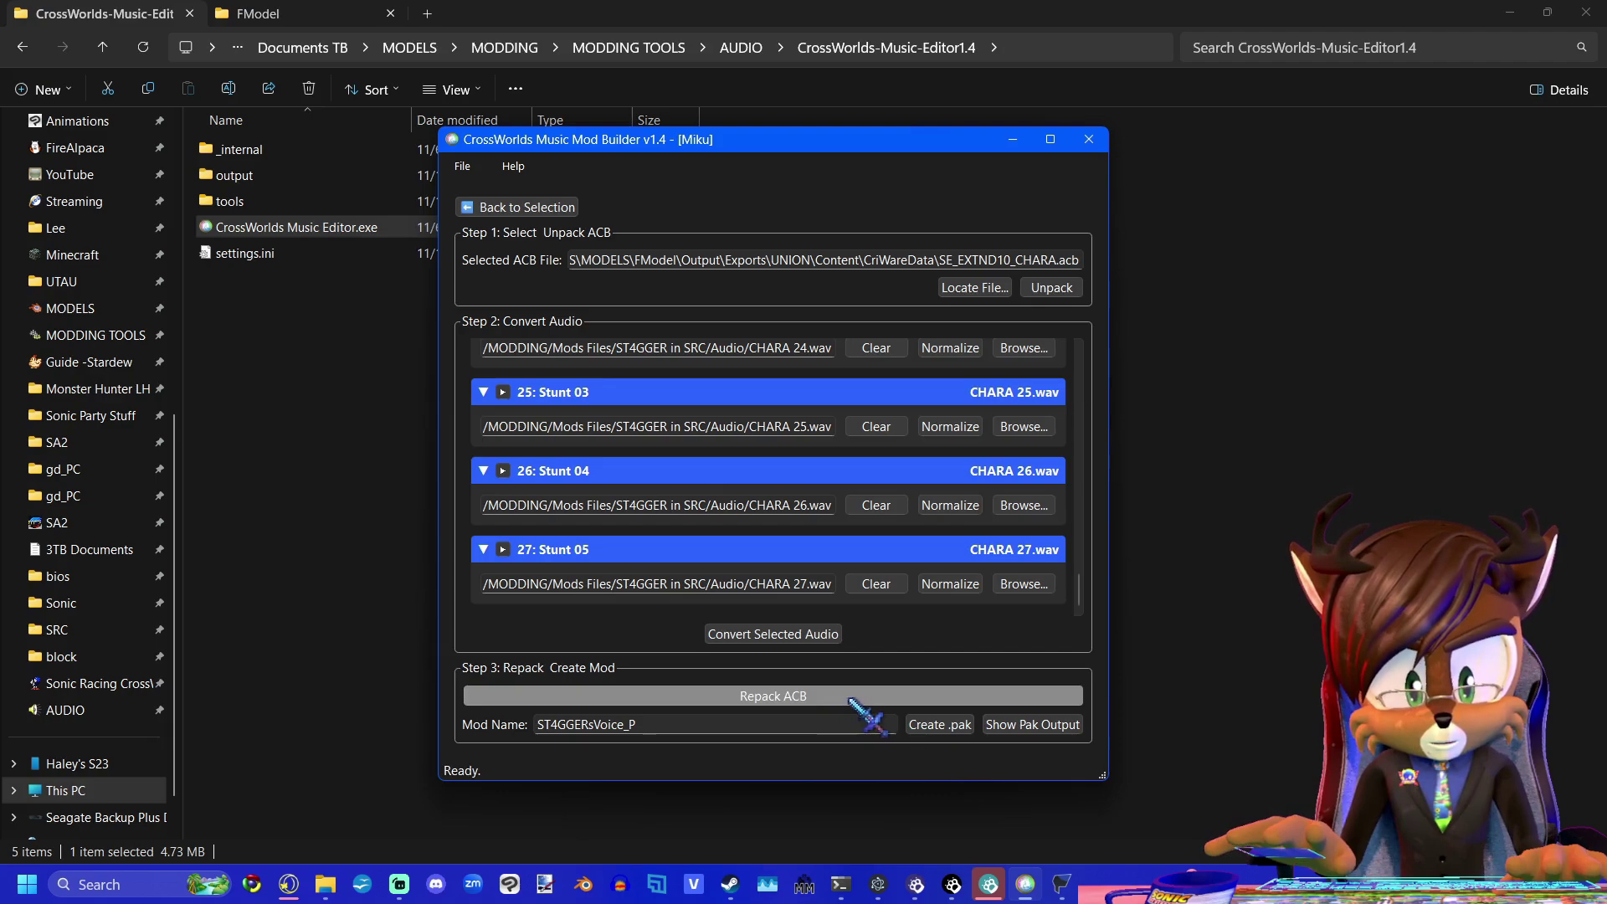
Repack the voice ACB, acknowledging the 27 replaced files and the repack confirmation.
click(850, 699)
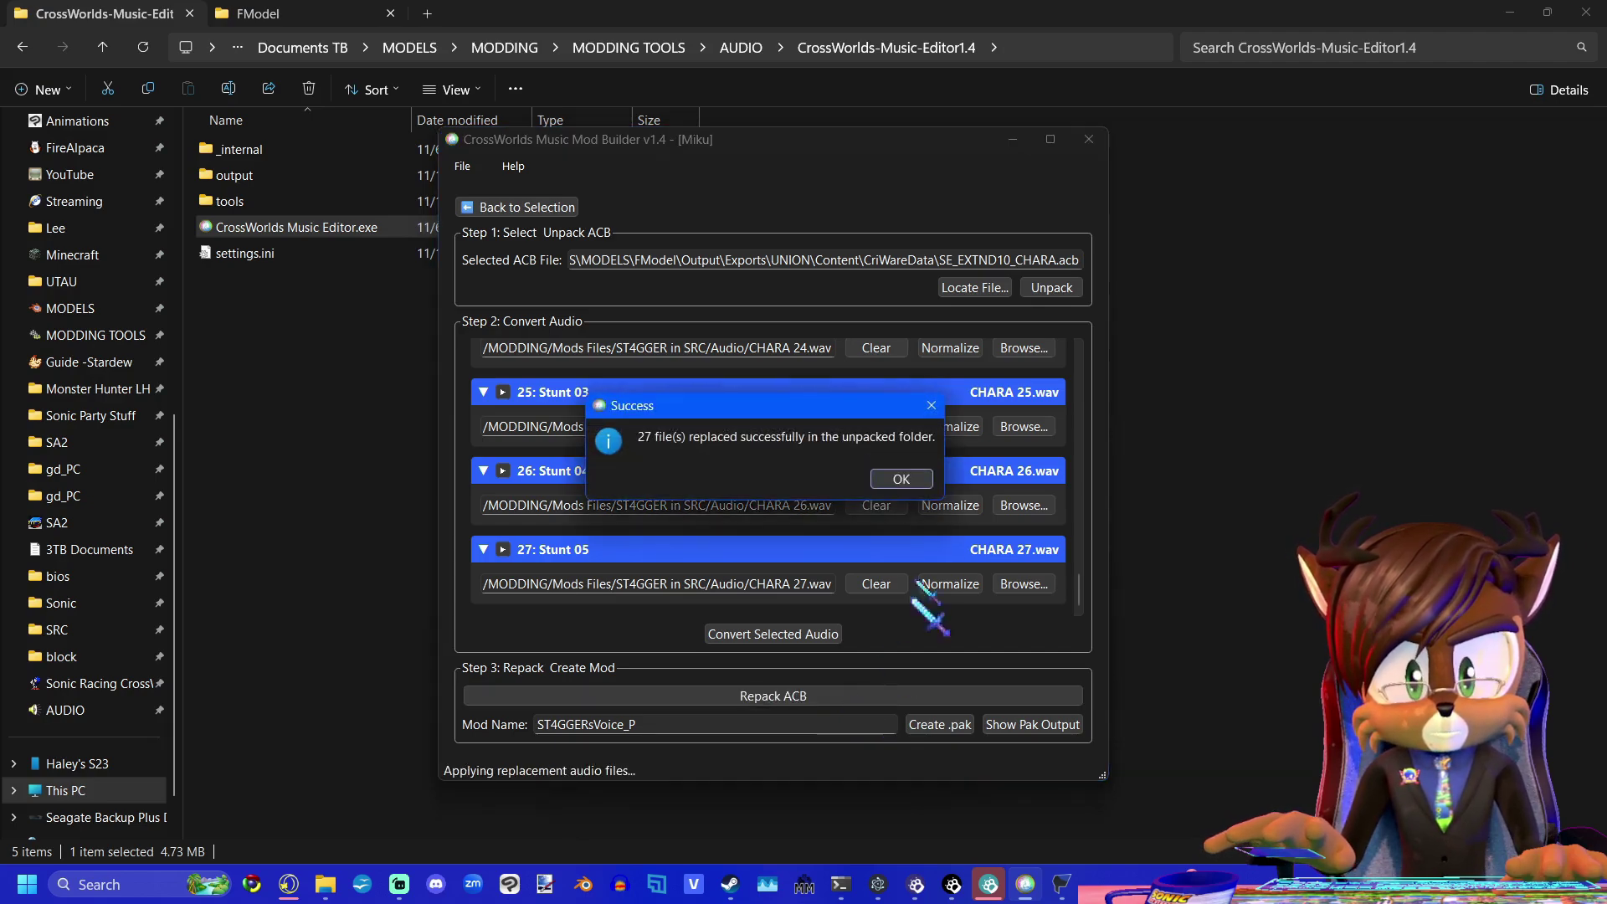
click(913, 477)
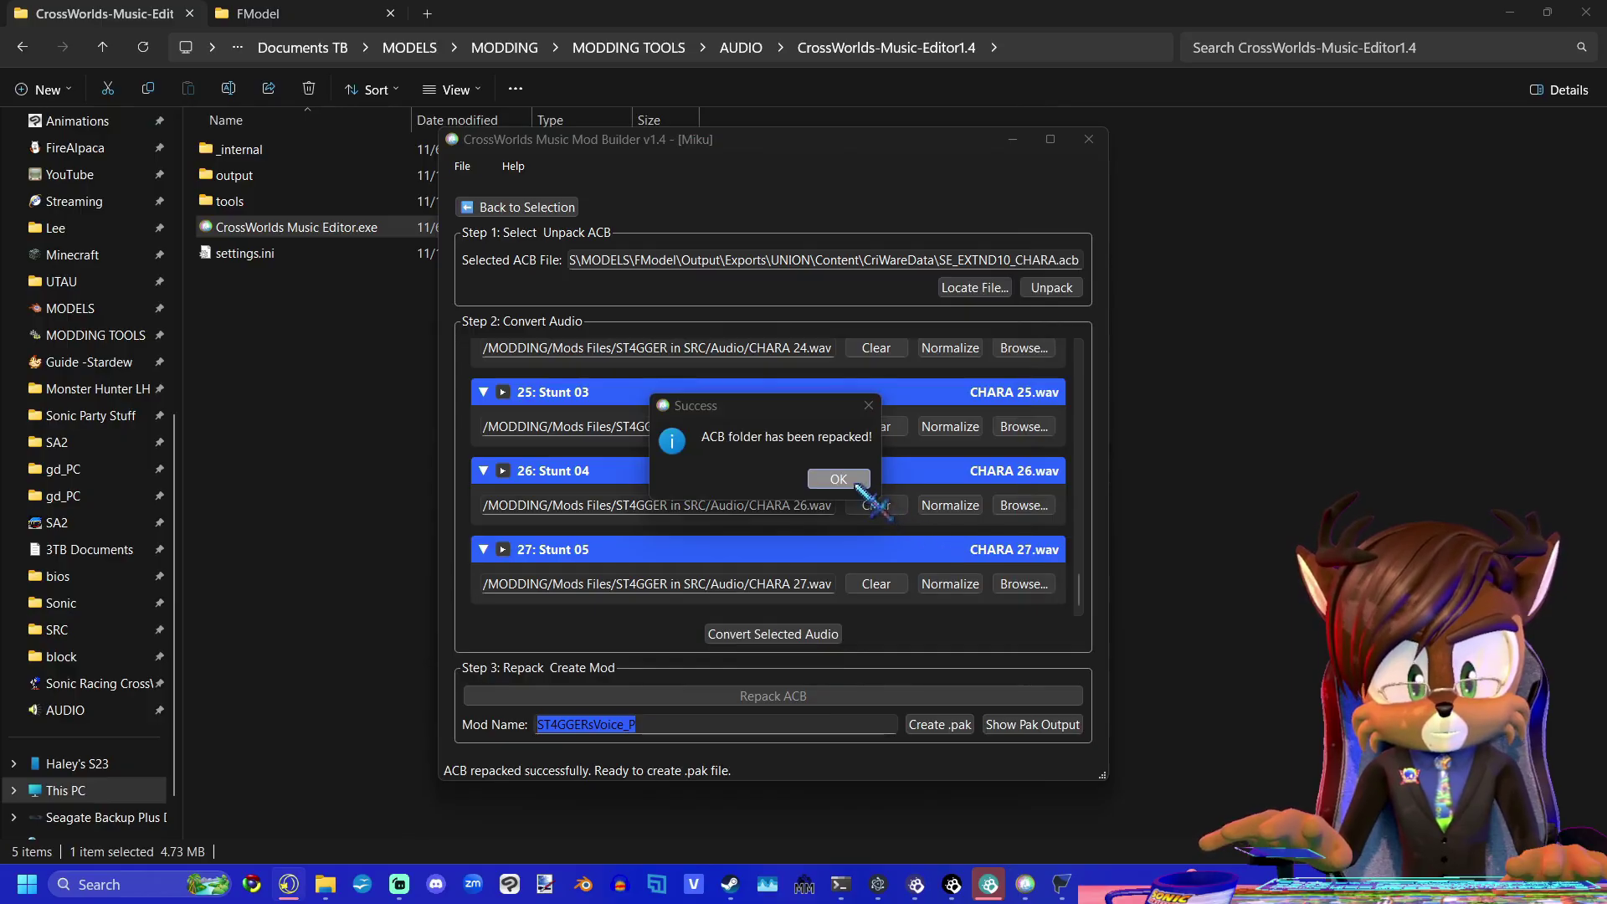
click(853, 482)
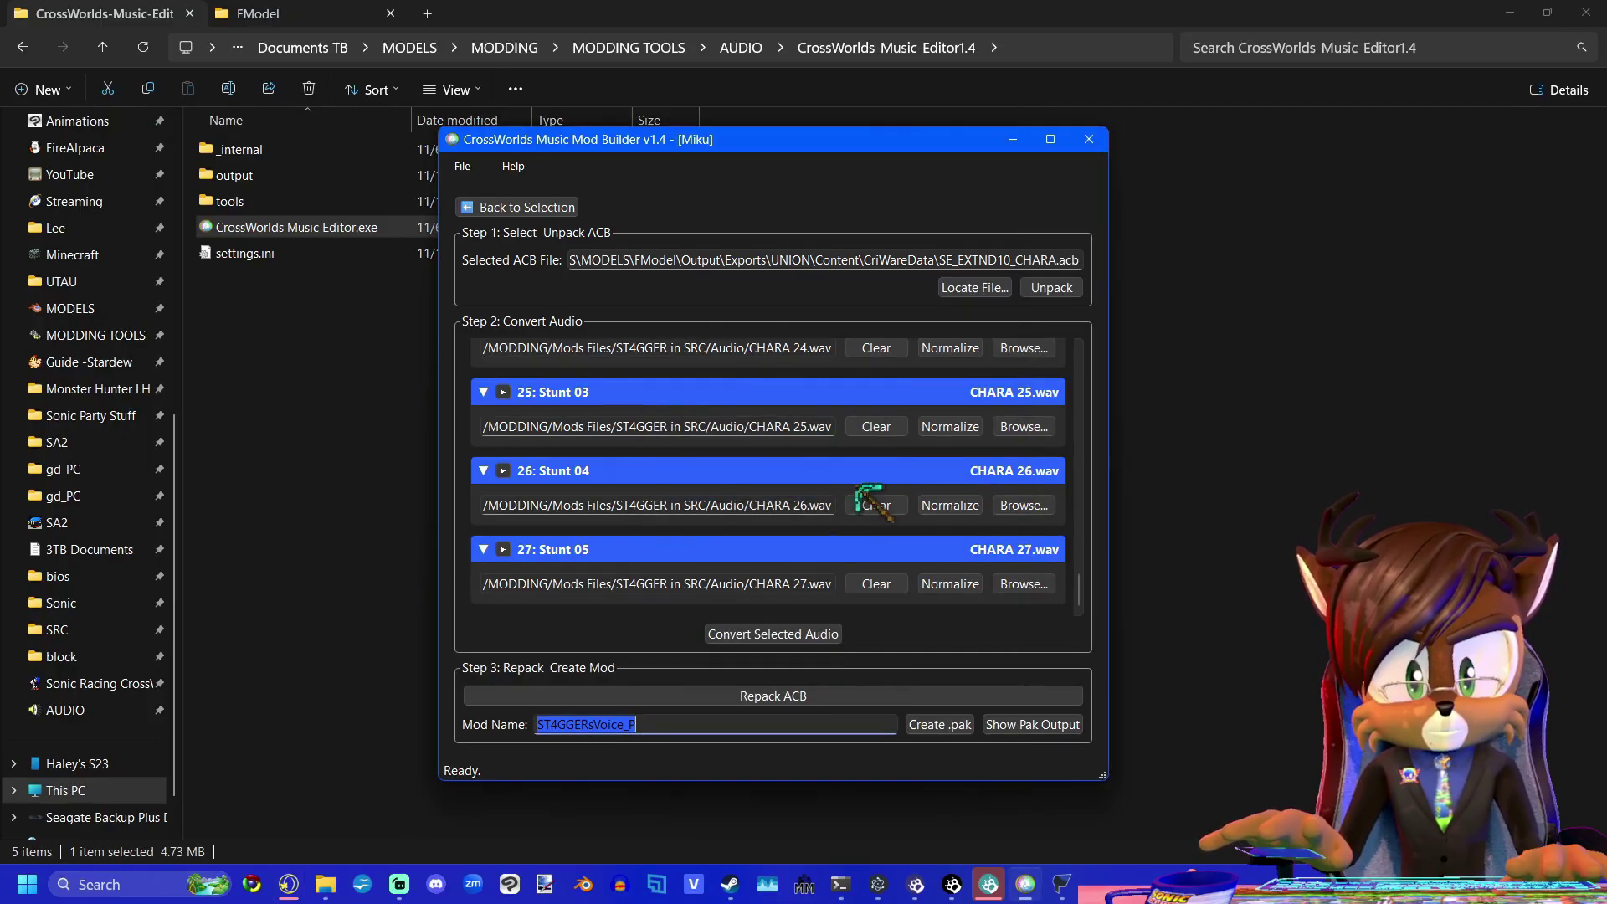
Build ST4GGERsVoice_P.pak and inspect the ST4GGERsVoice_P output folders in Explorer.
click(948, 734)
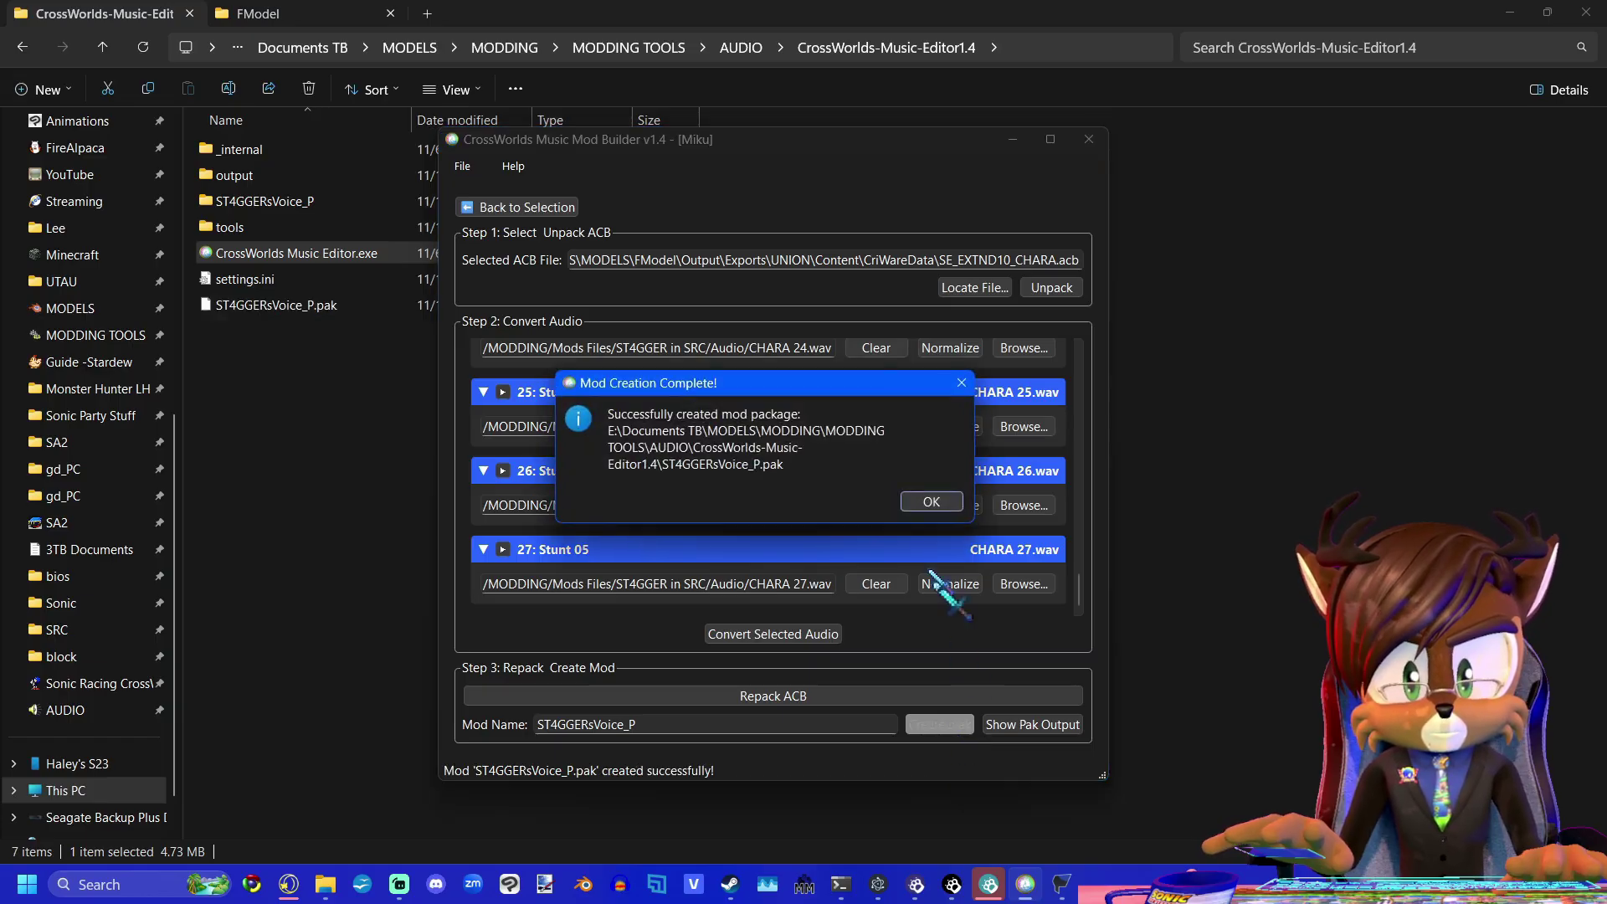
click(931, 501)
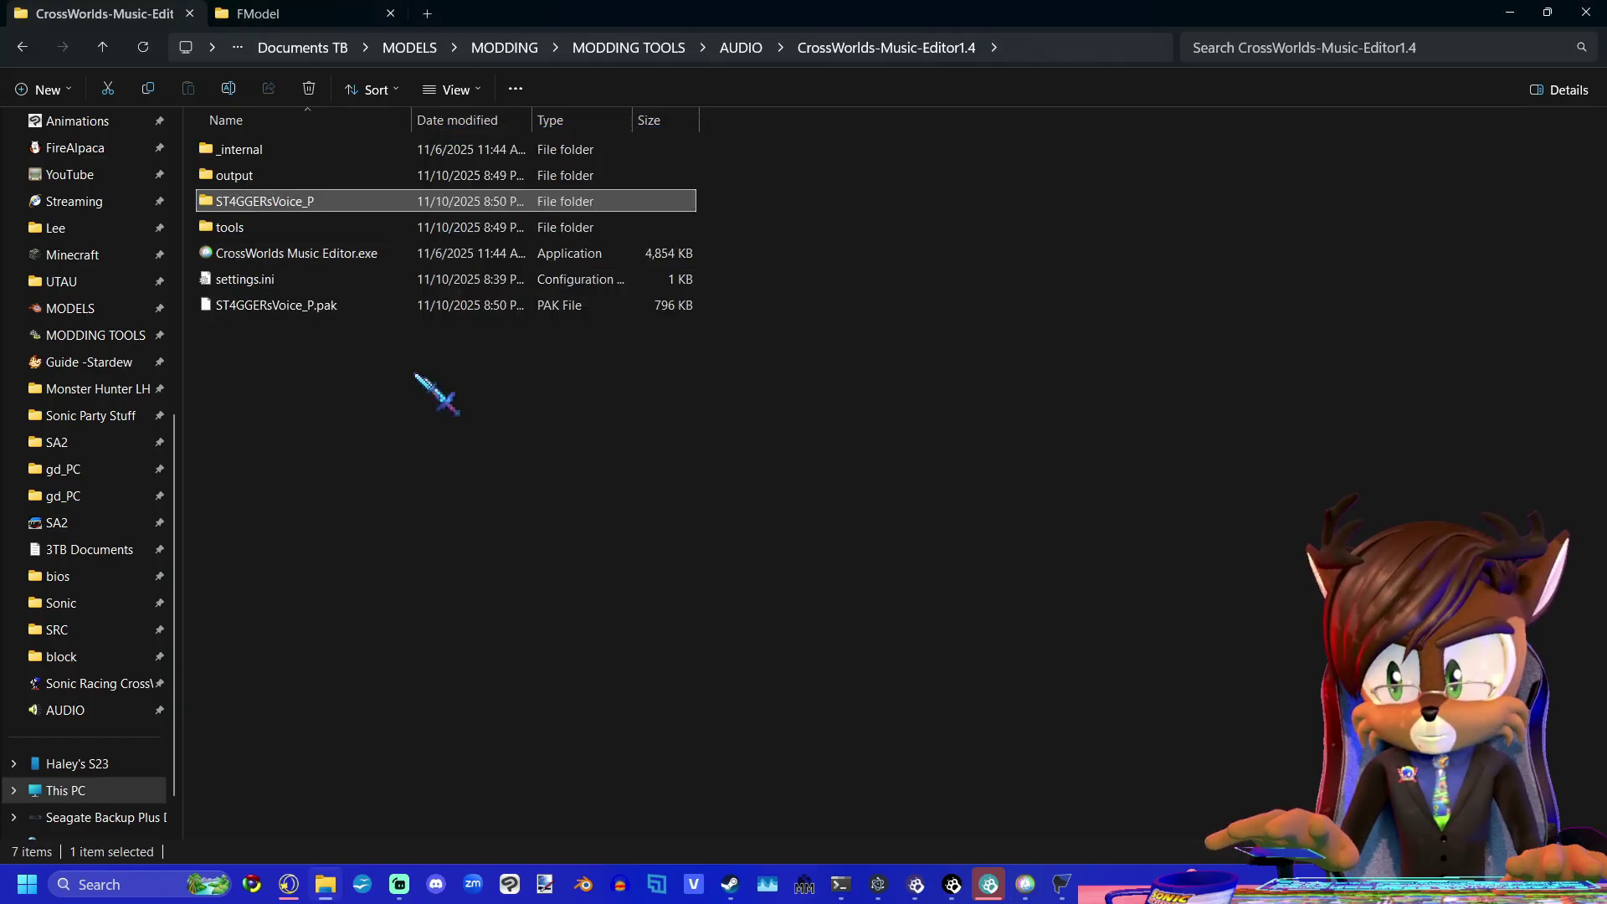
double_click(283, 201)
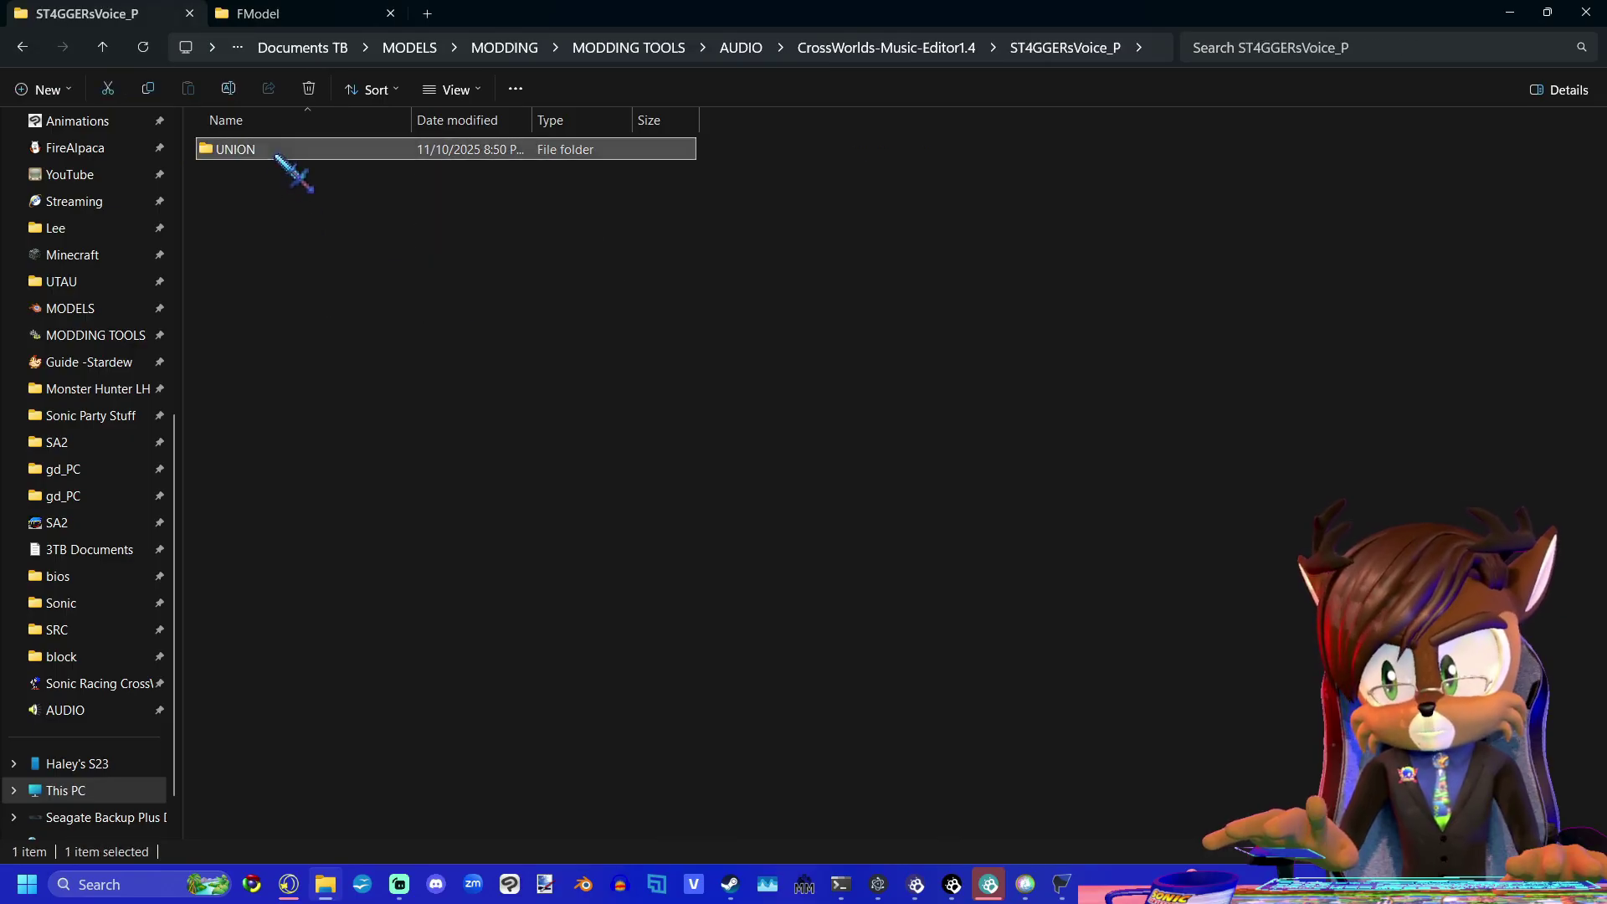
double_click(269, 153)
double_click(269, 151)
click(102, 47)
click(102, 47)
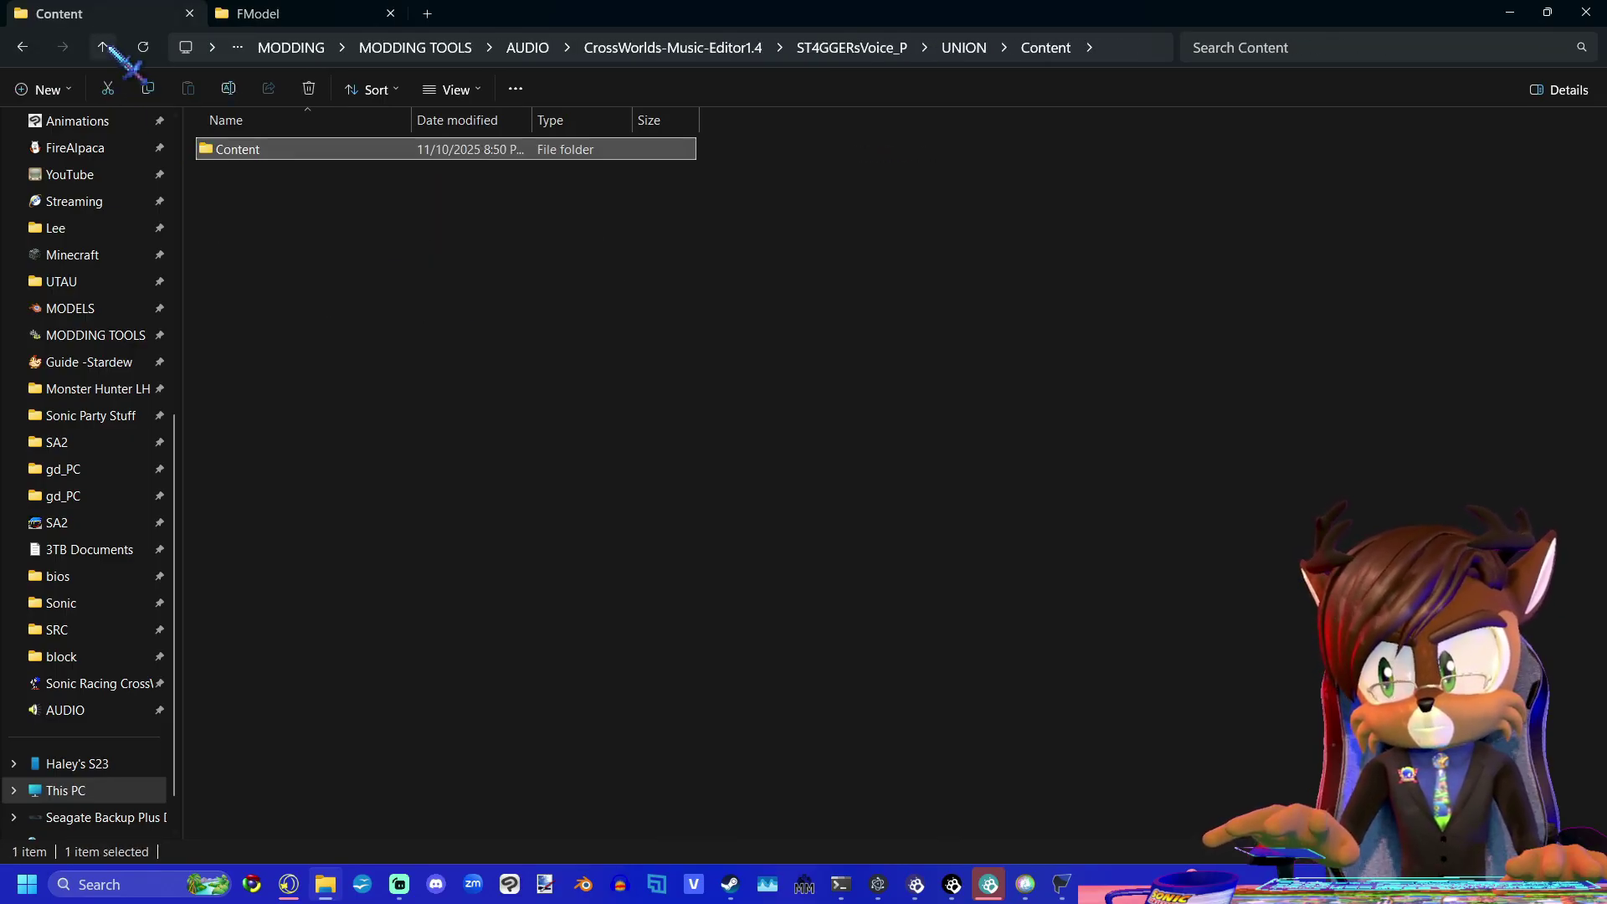
click(102, 47)
click(102, 47)
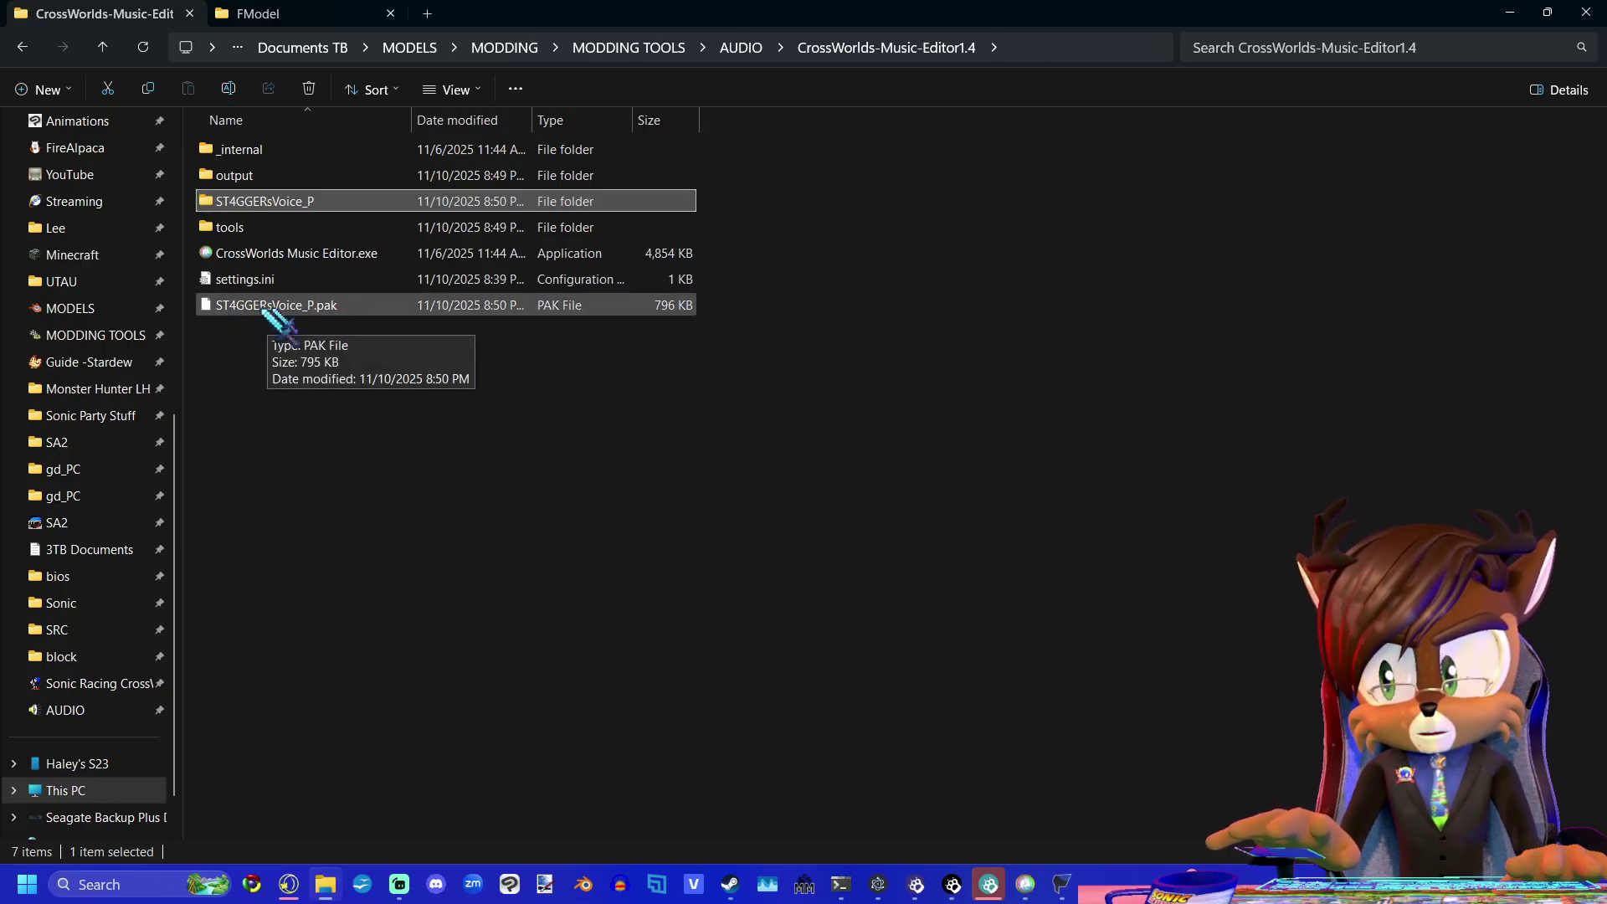
Bring the mod builder window back, minimising and restoring it.
key(alt+Tab)
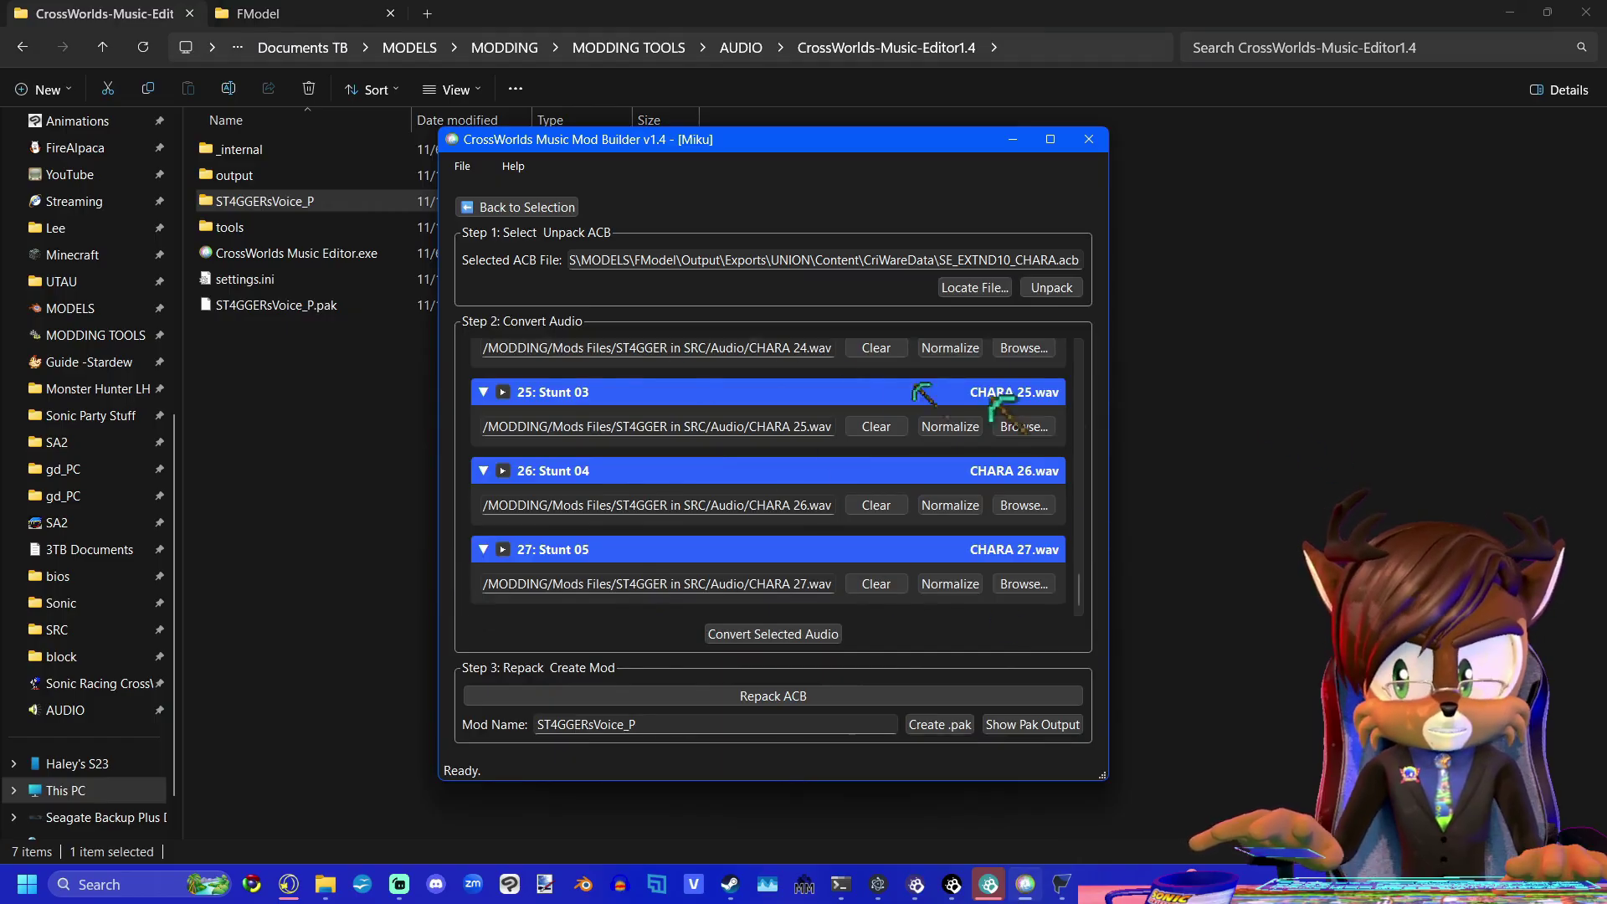
scroll(887, 591, up, 5)
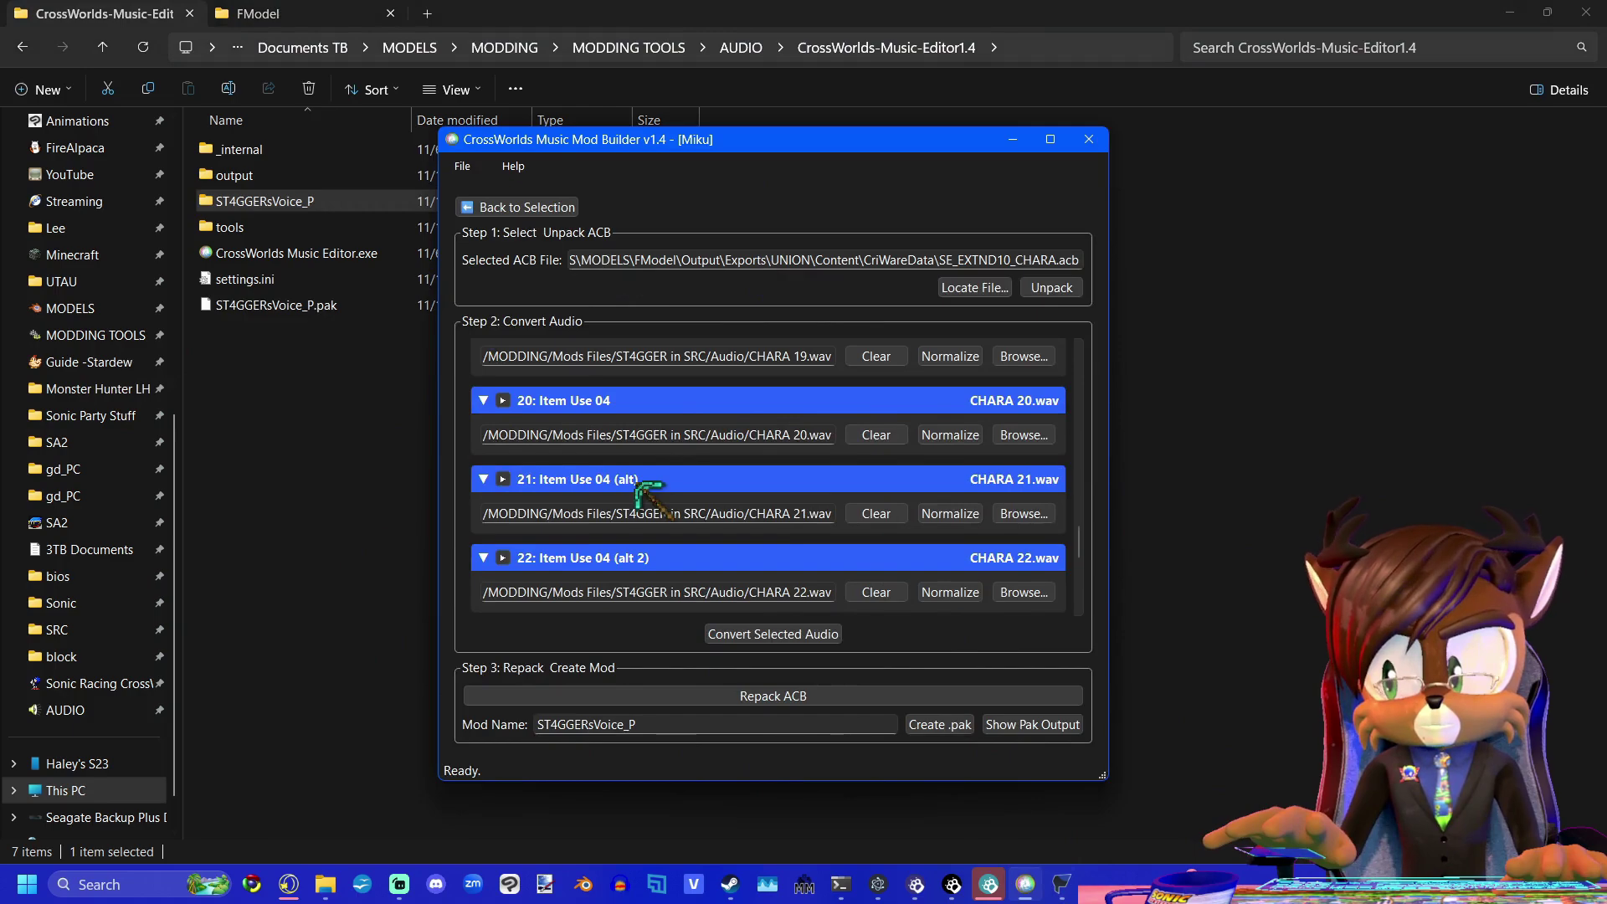
click(1015, 140)
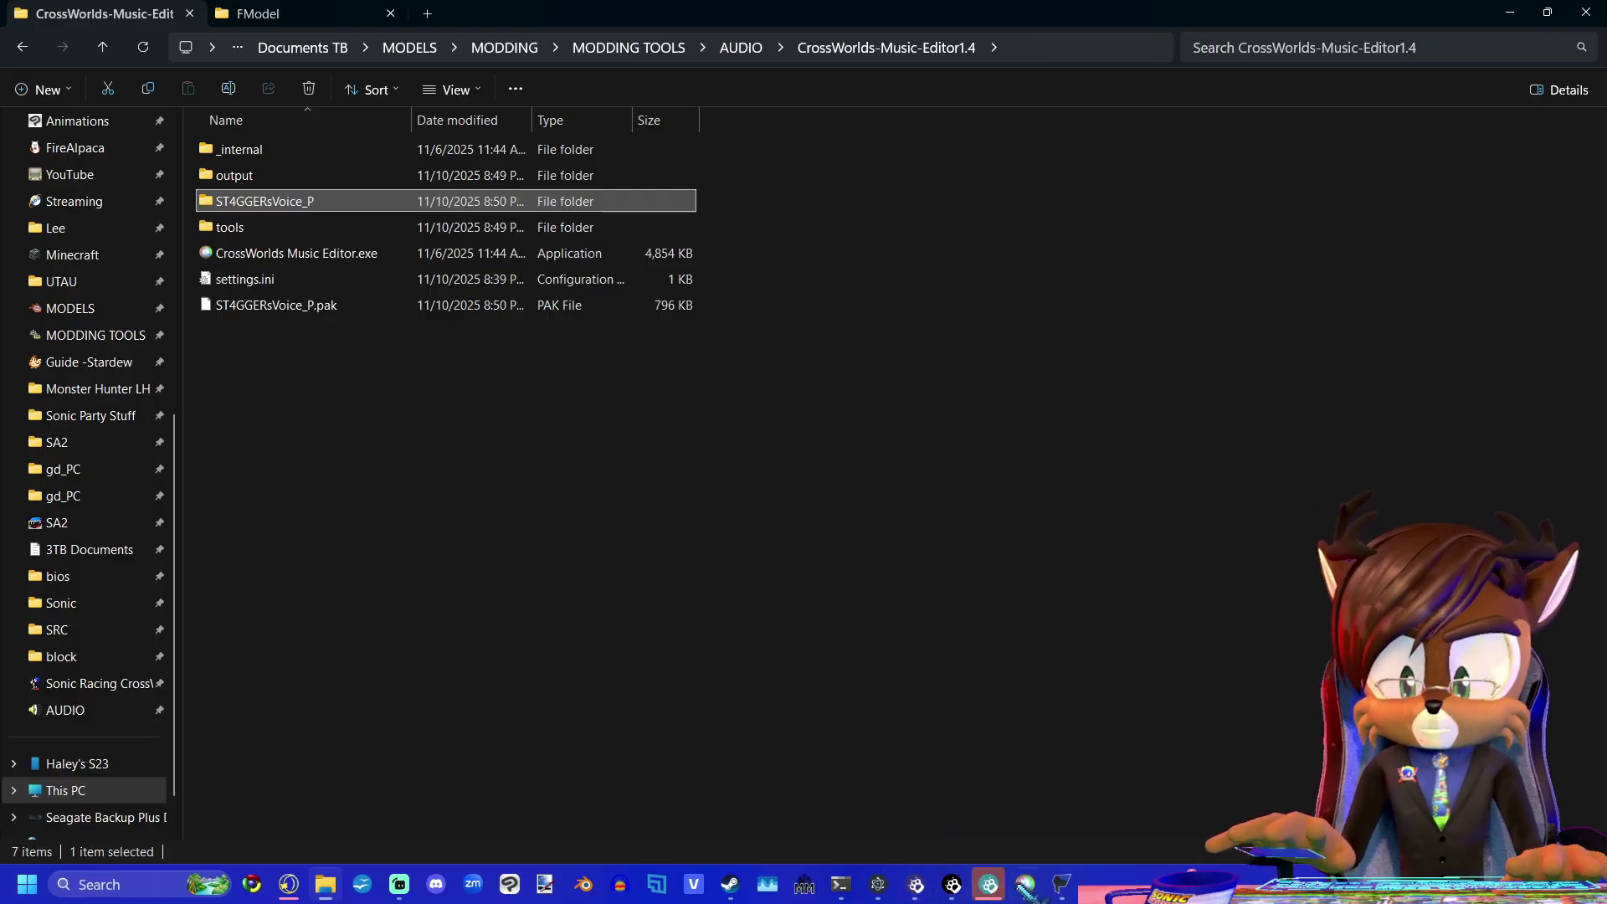
mouse_move(1035, 897)
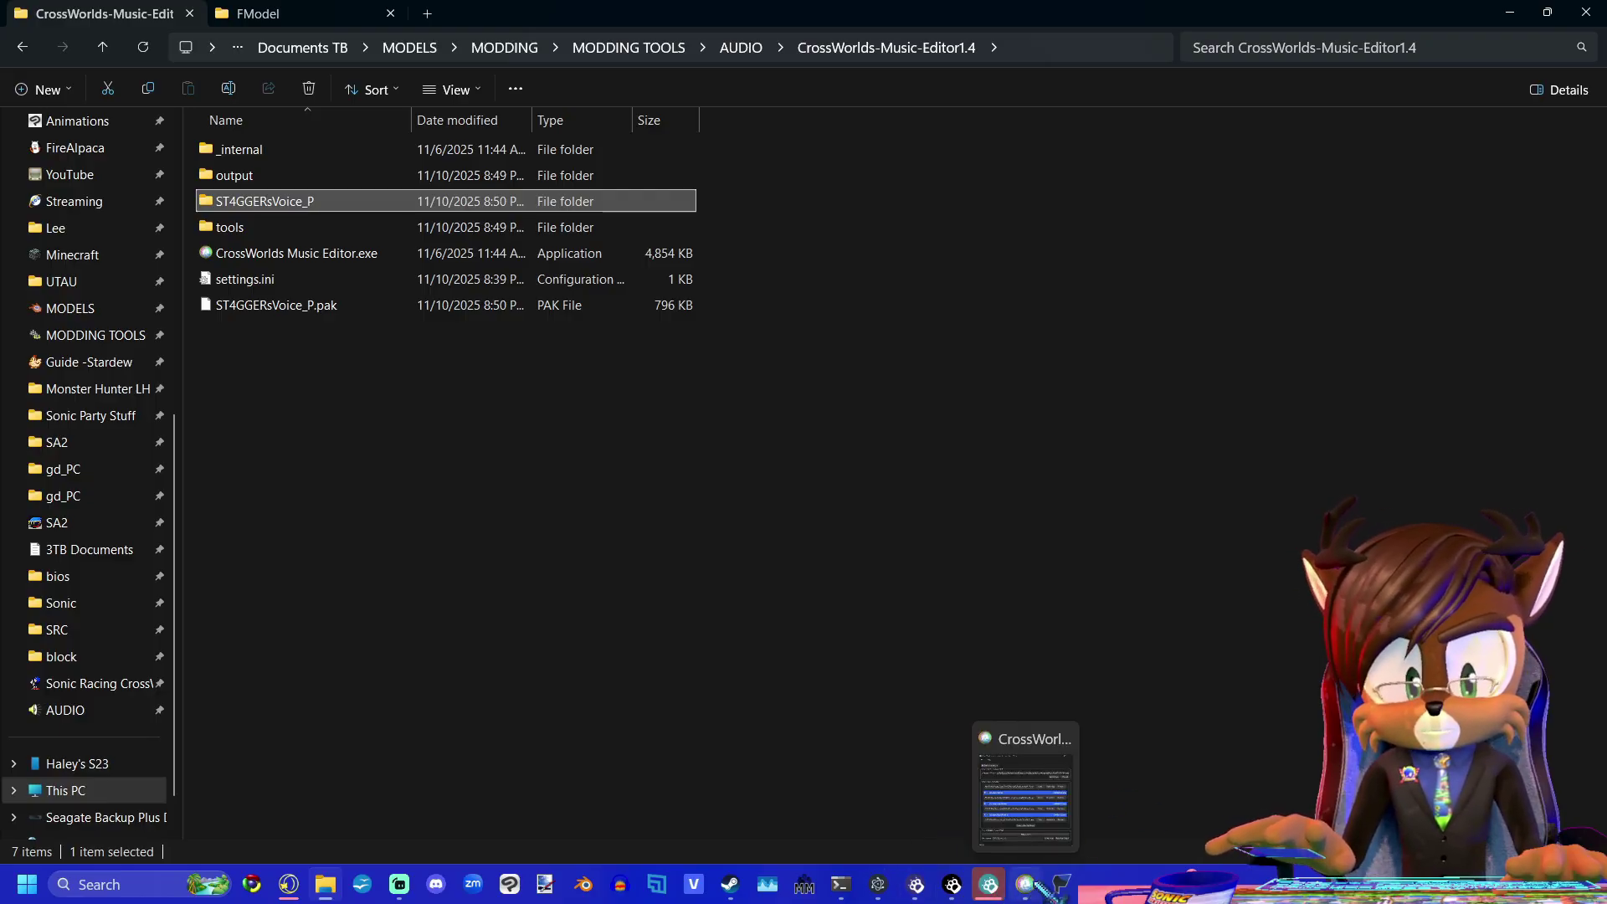
click(1035, 896)
Browse the Menus, DLC Stages and CrossWorlds categories, then select ST4GGERsVoice_P.pak.
click(512, 194)
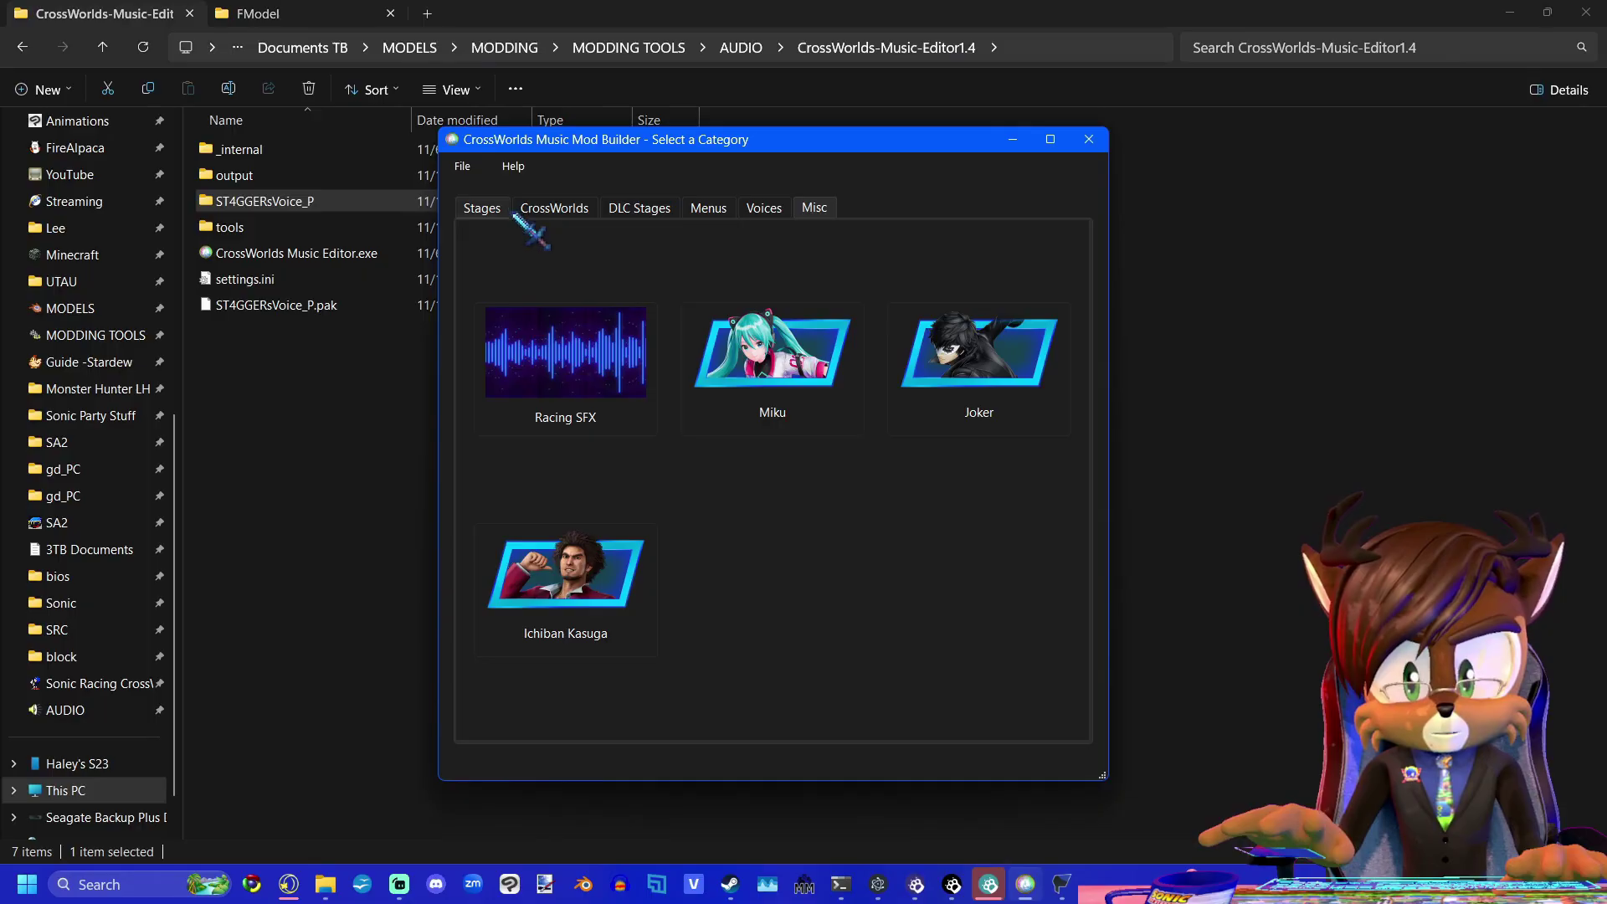
click(721, 210)
click(650, 209)
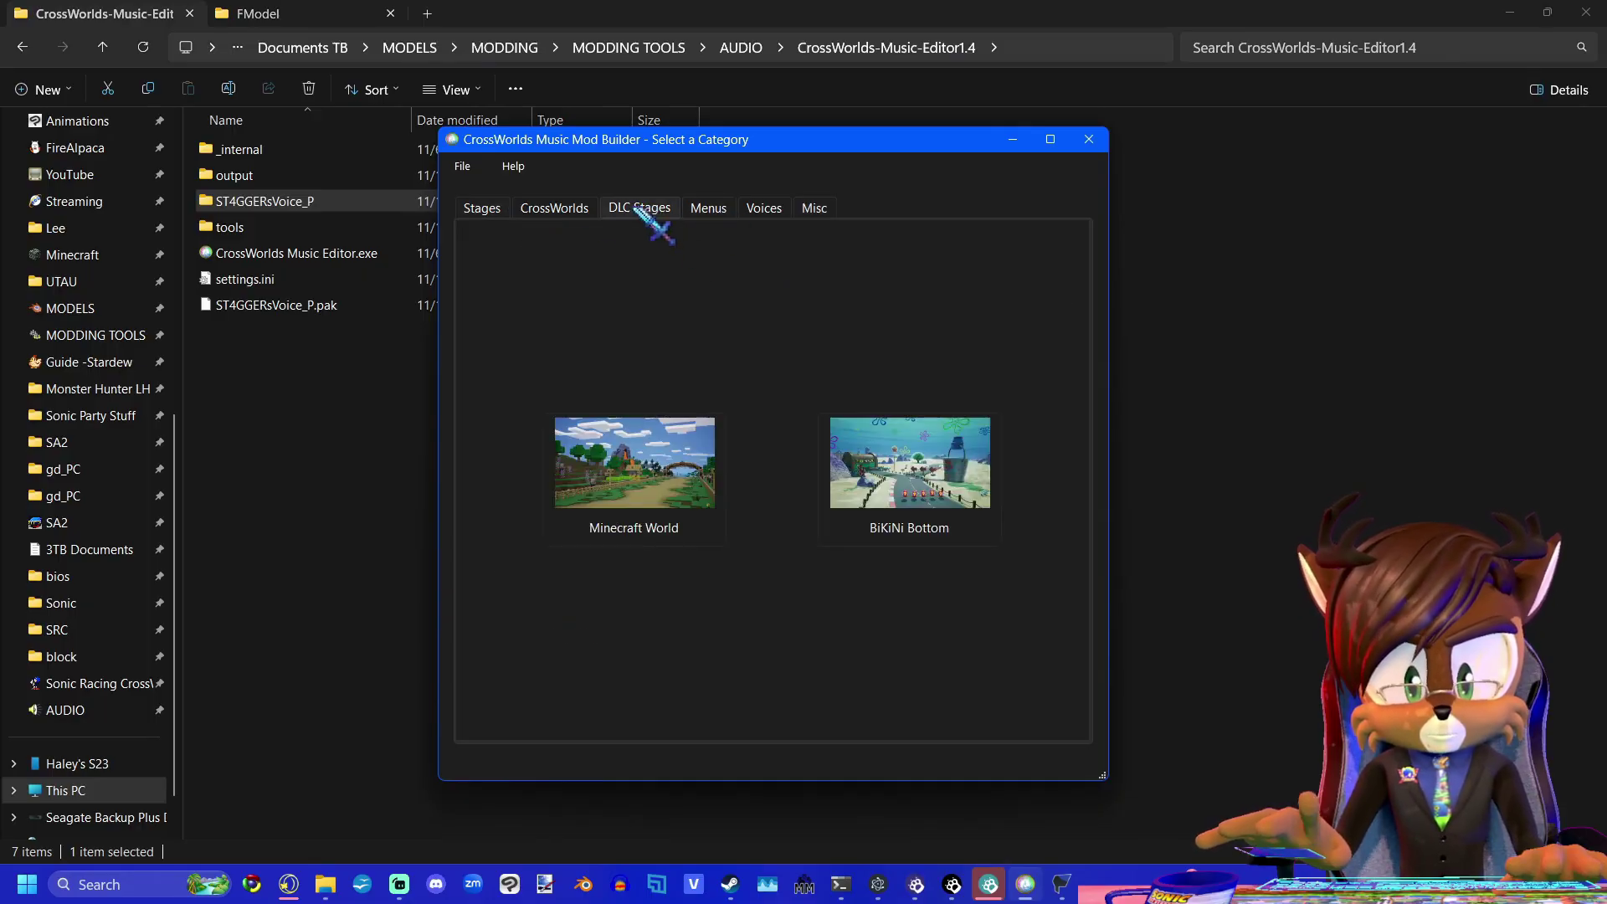
click(544, 208)
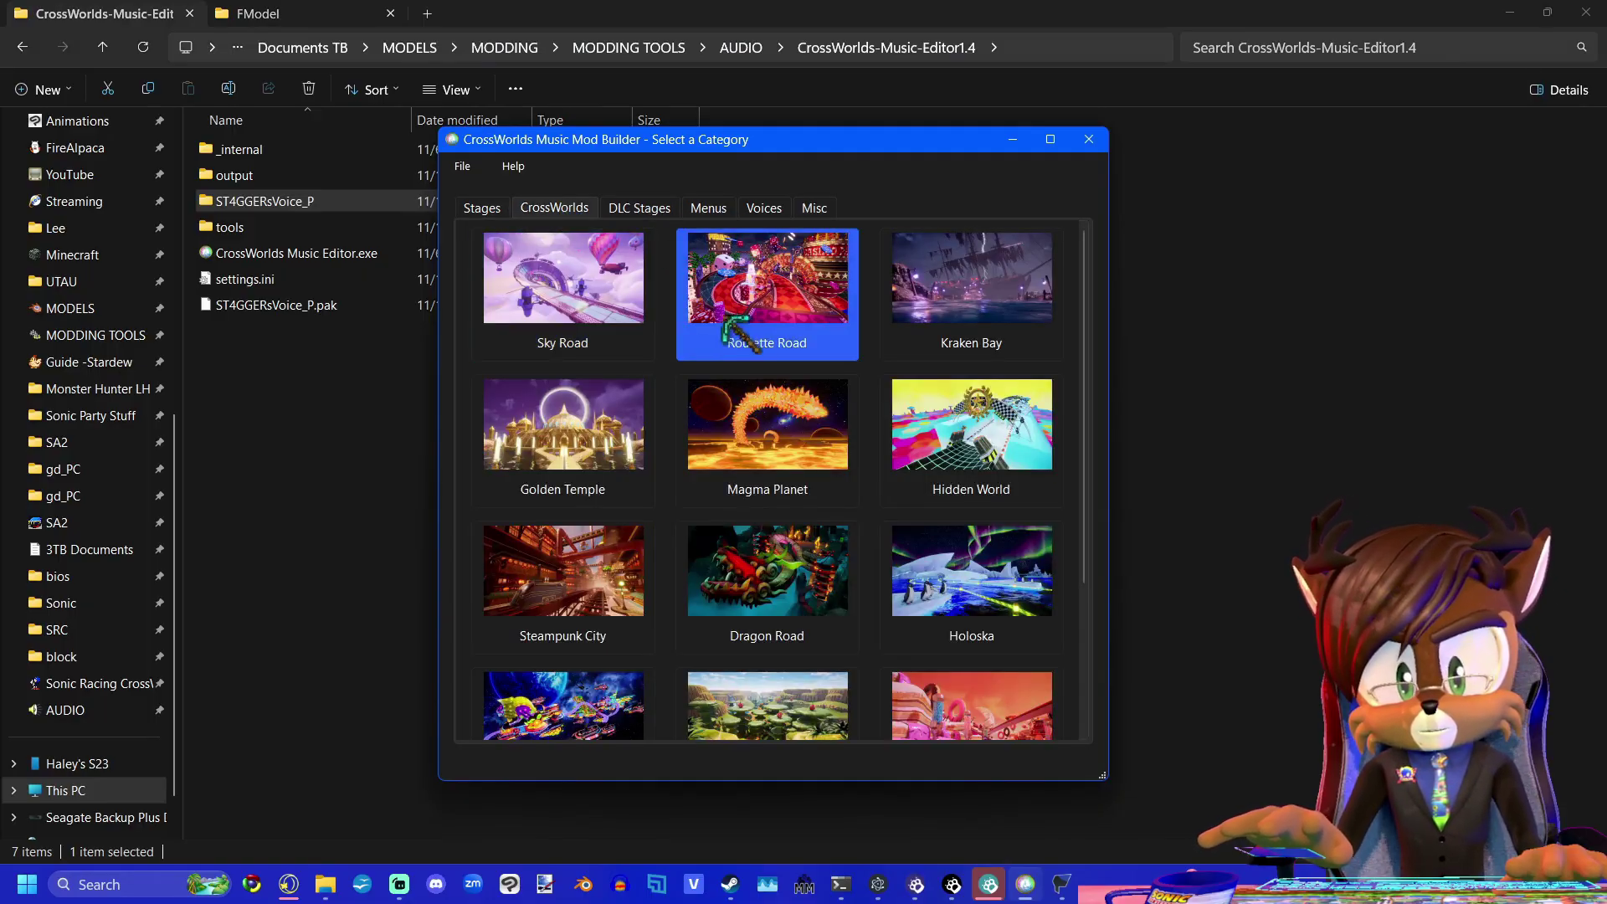
scroll(804, 577, down, 2)
click(266, 307)
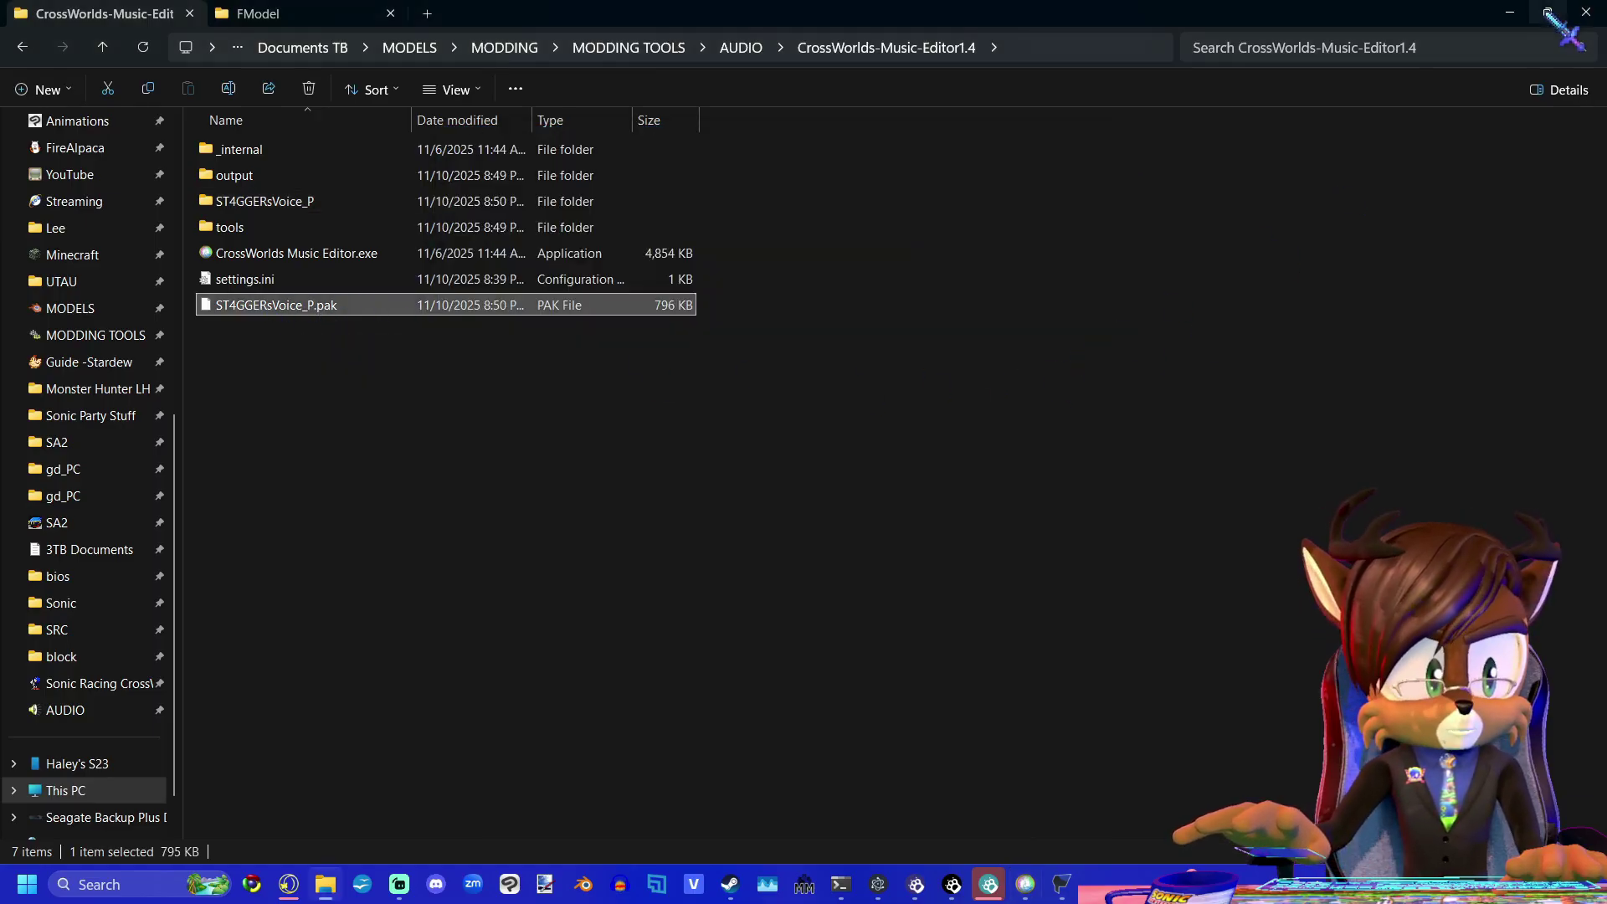
mouse_move(1547, 12)
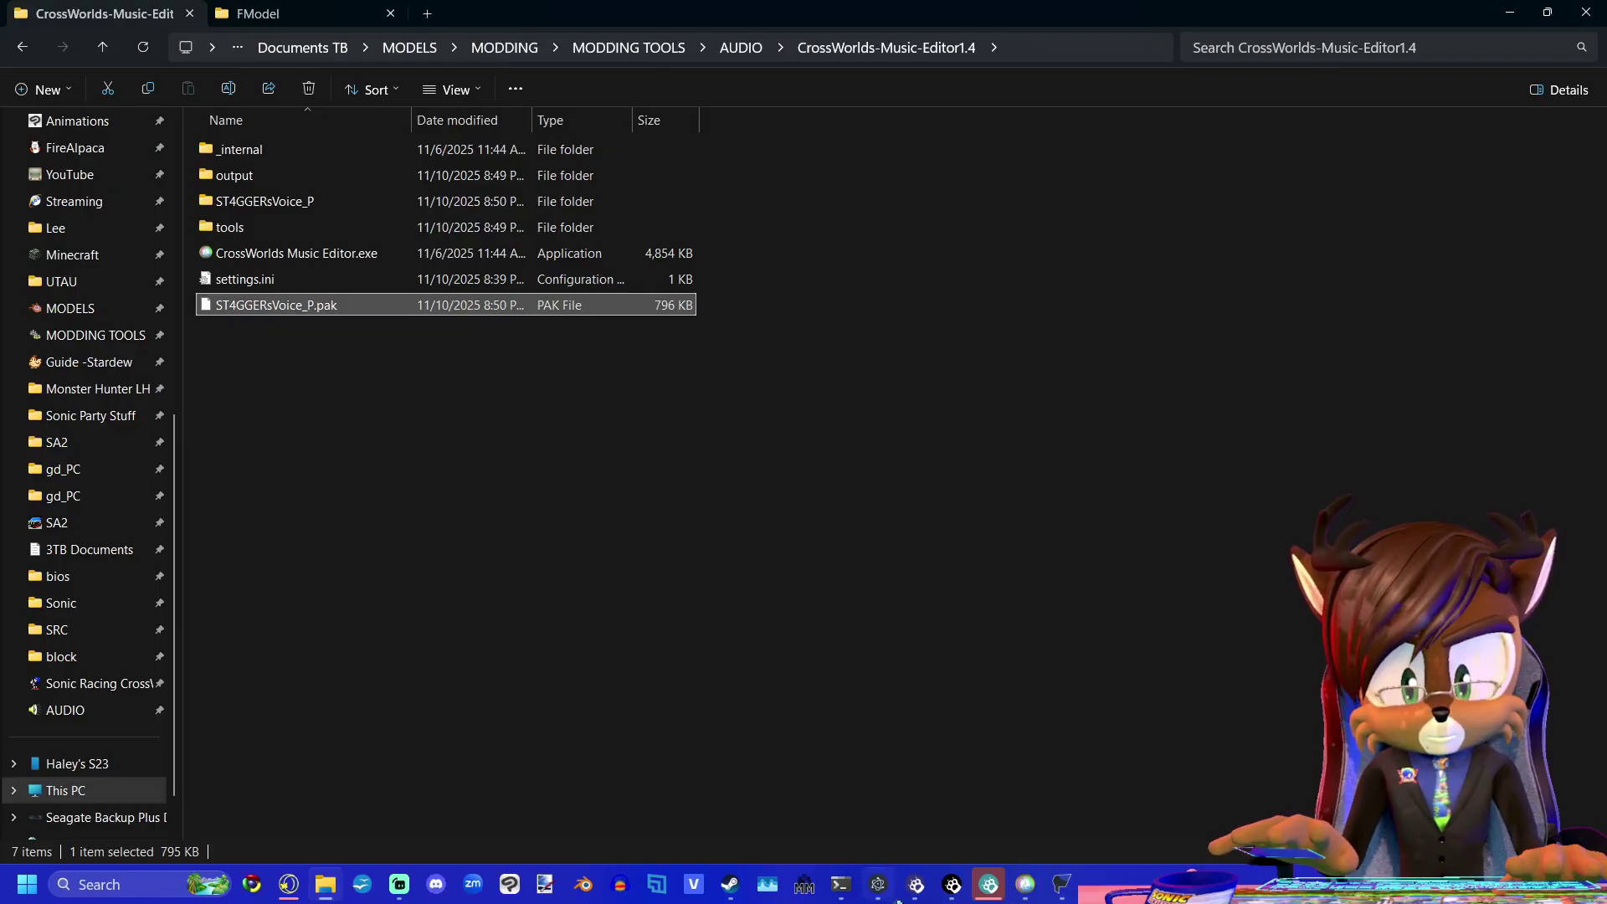
Copy ST4GGERsVoice_P.pak into the ~mods\ST4GGER folder, then minimise both Explorer windows.
key(super+Right)
drag(1078, 318, 279, 323)
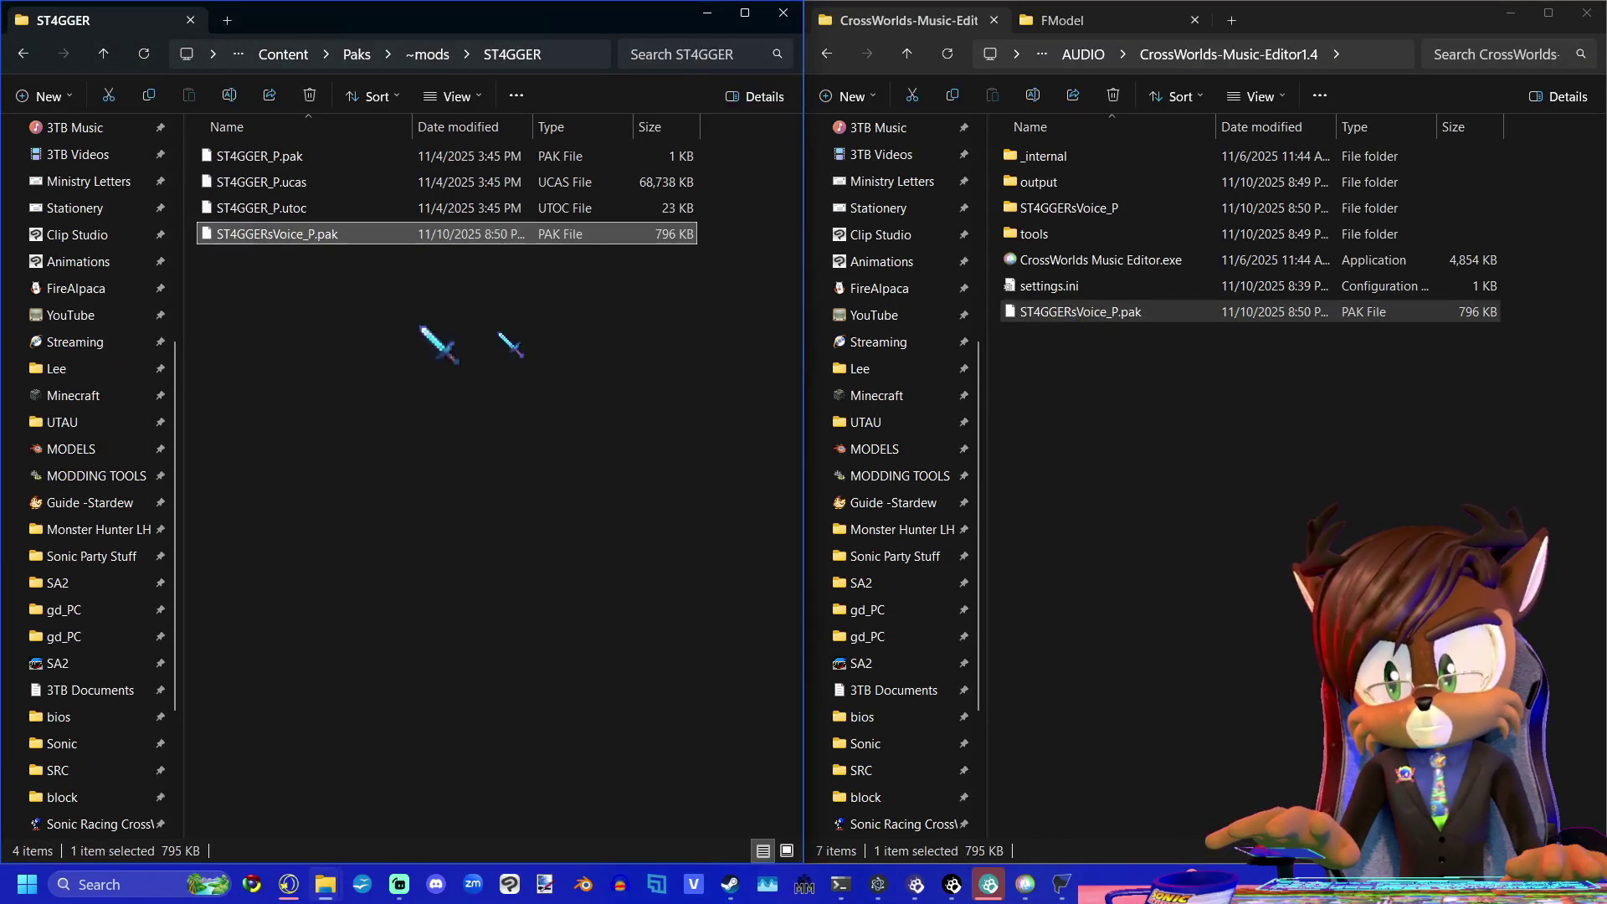
click(1511, 12)
click(707, 13)
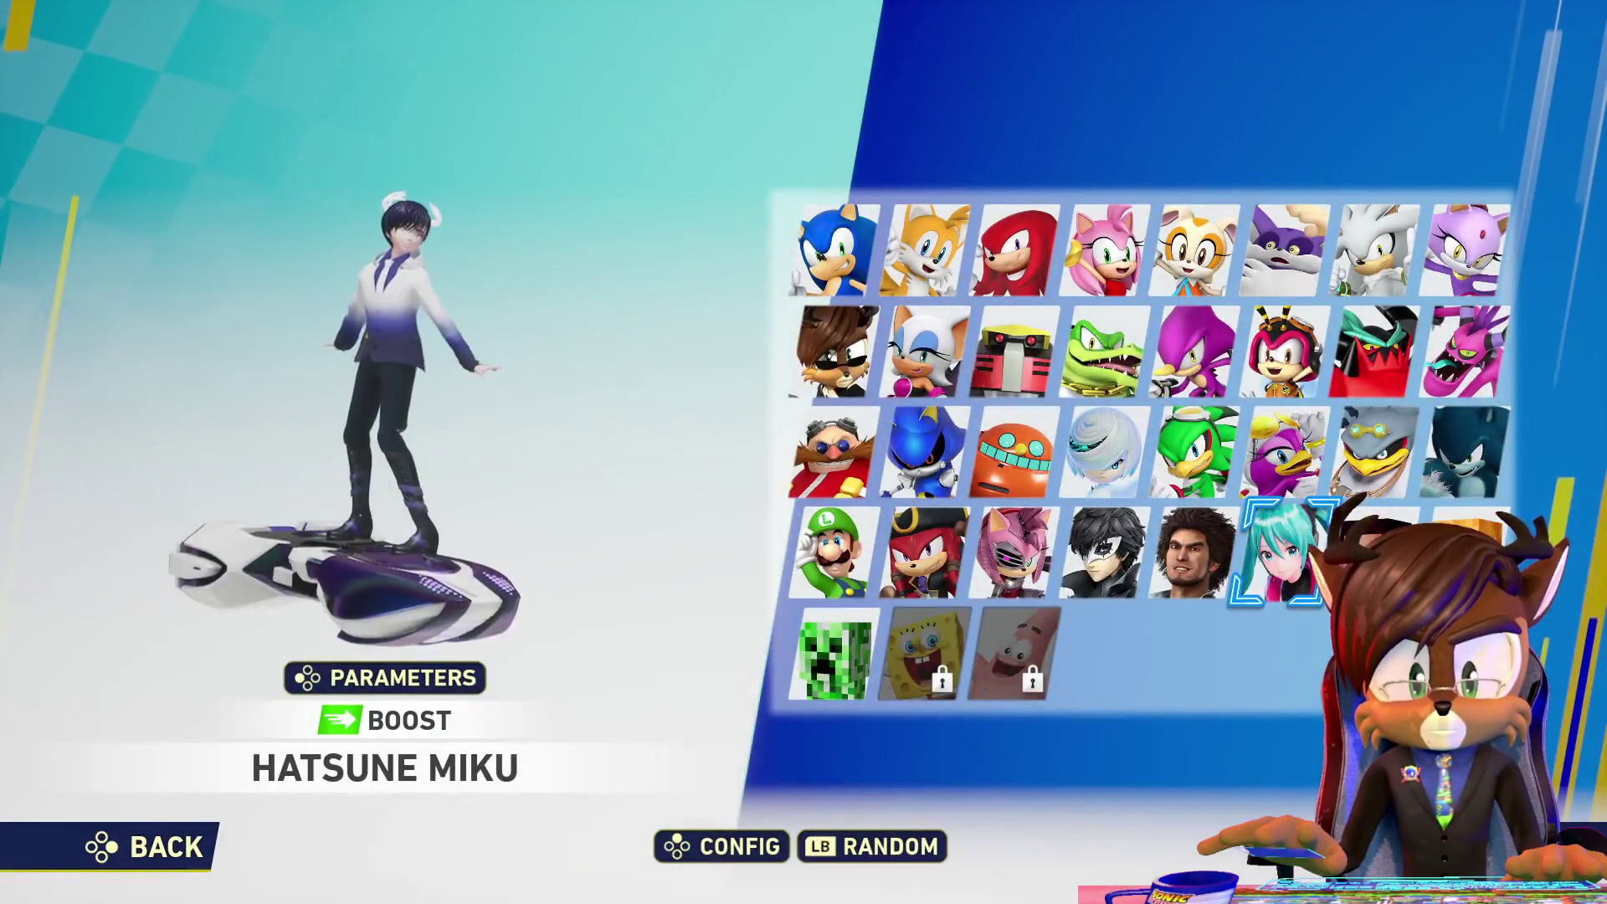
Select Hatsune Miku and view her Sakura Macchina machine.
key(Right)
key(Left)
key(Return)
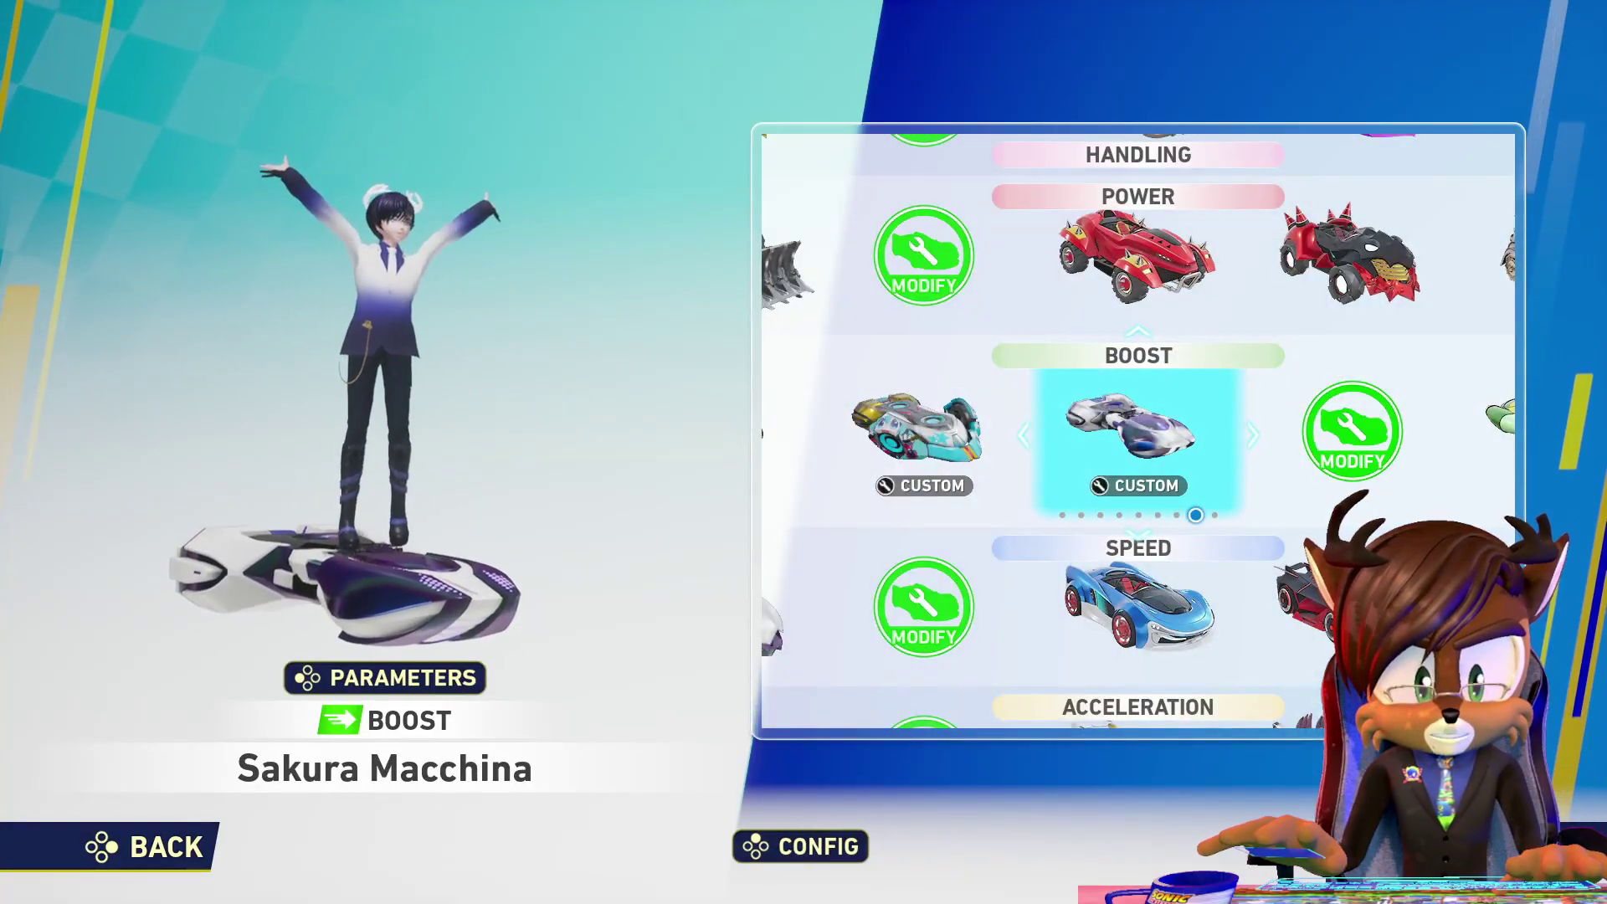
key(Escape)
key(Return)
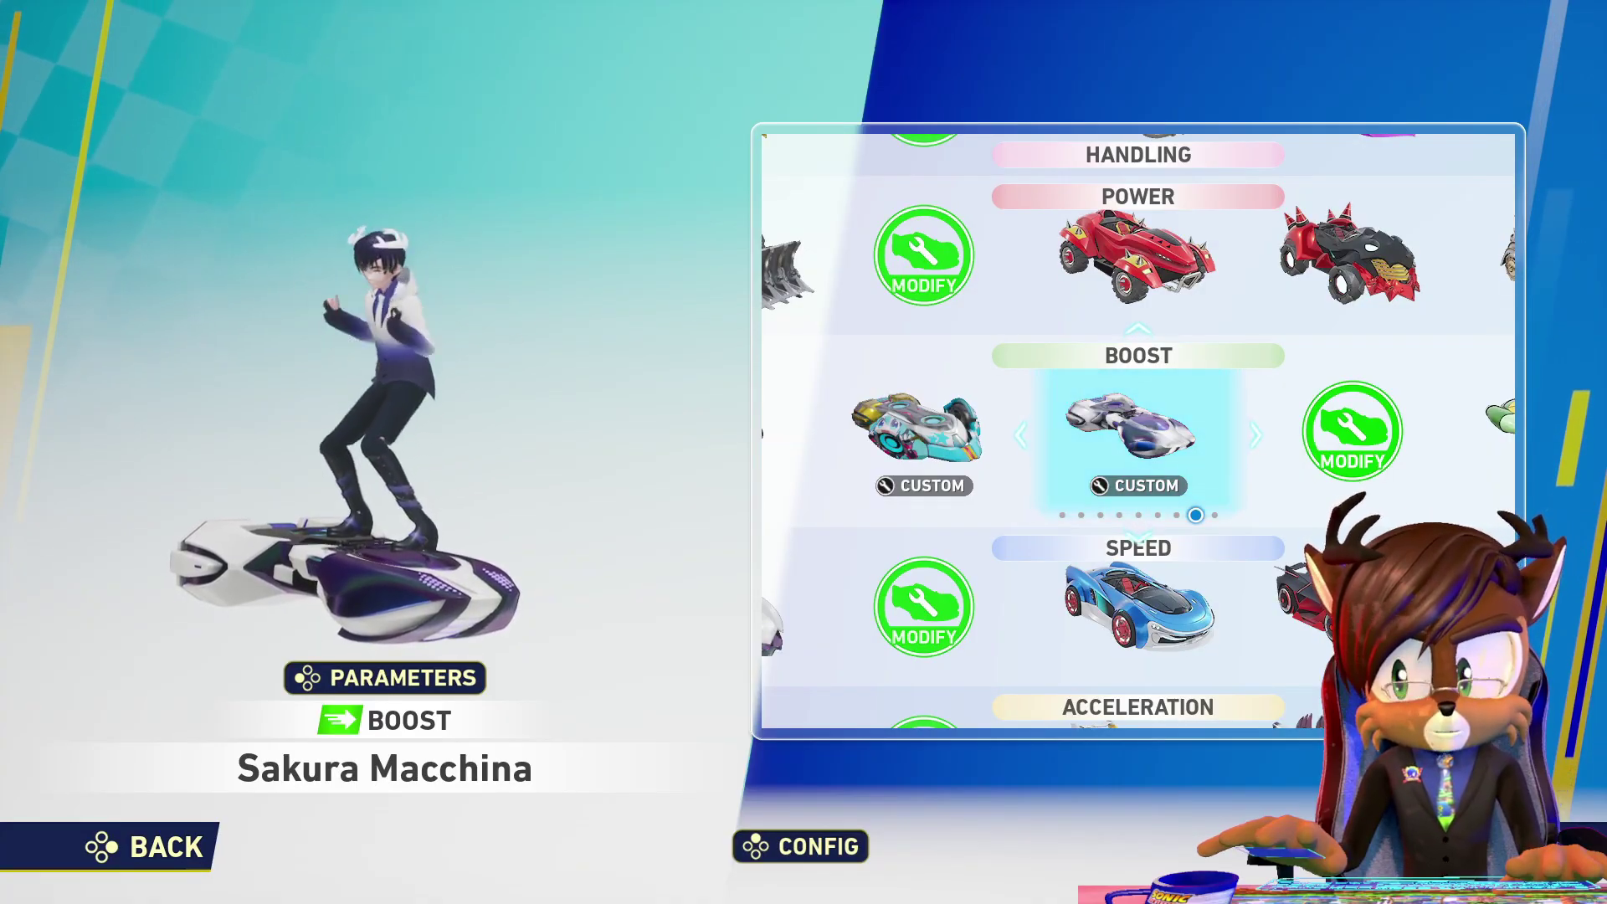
key(Escape)
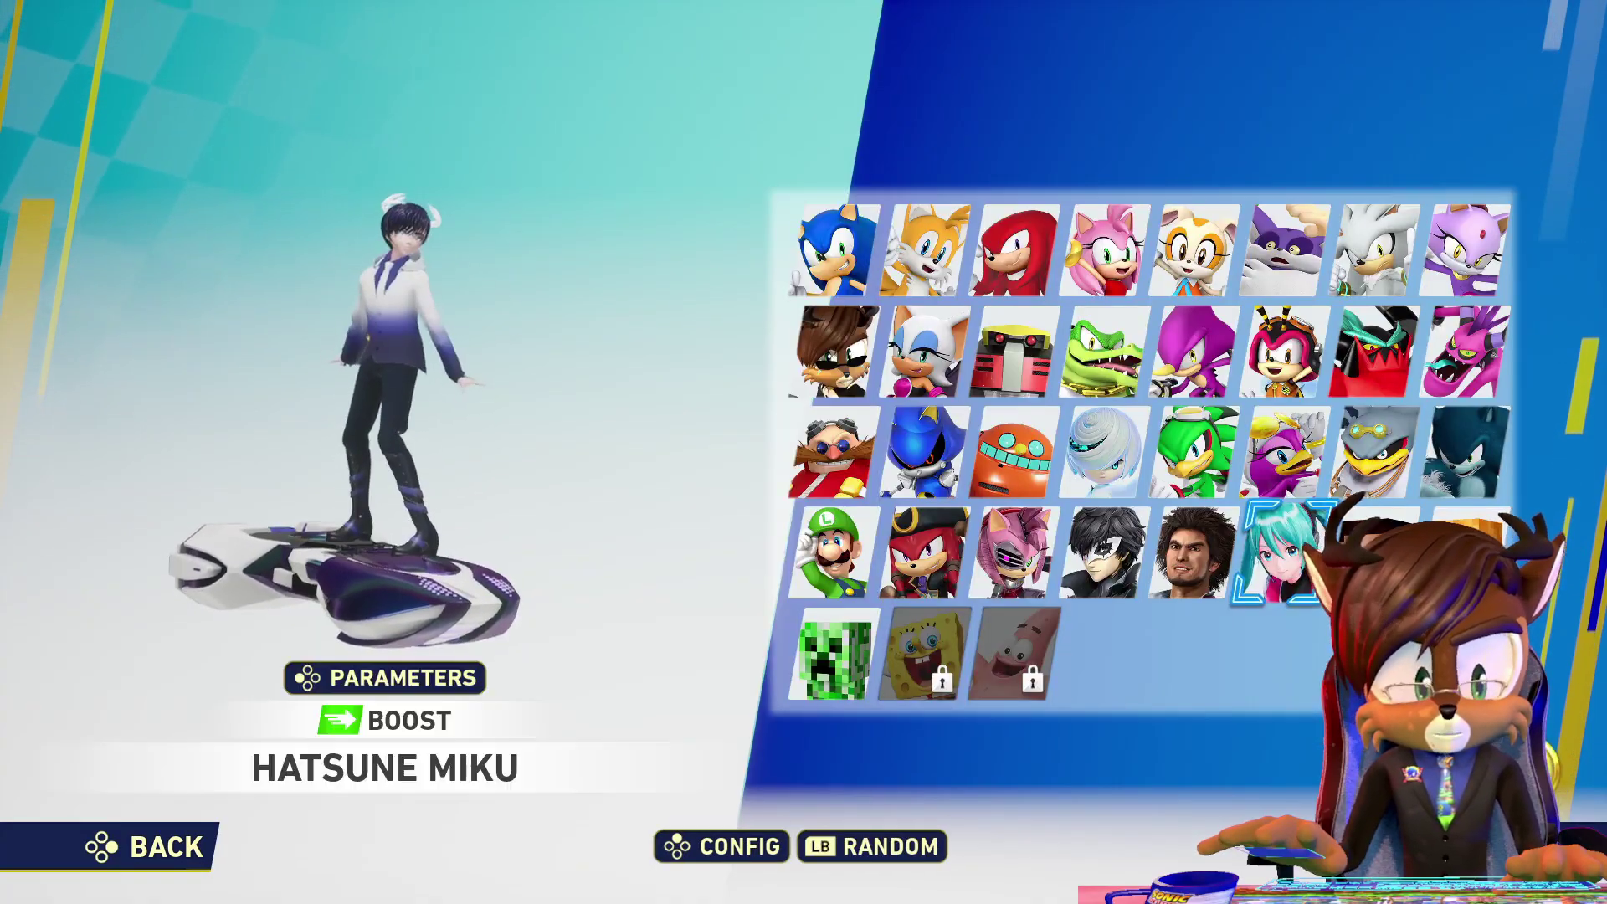
Preview Storm and Wave, return to Hatsune Miku, and back out to the lobby.
key(Up)
key(Right)
key(Left)
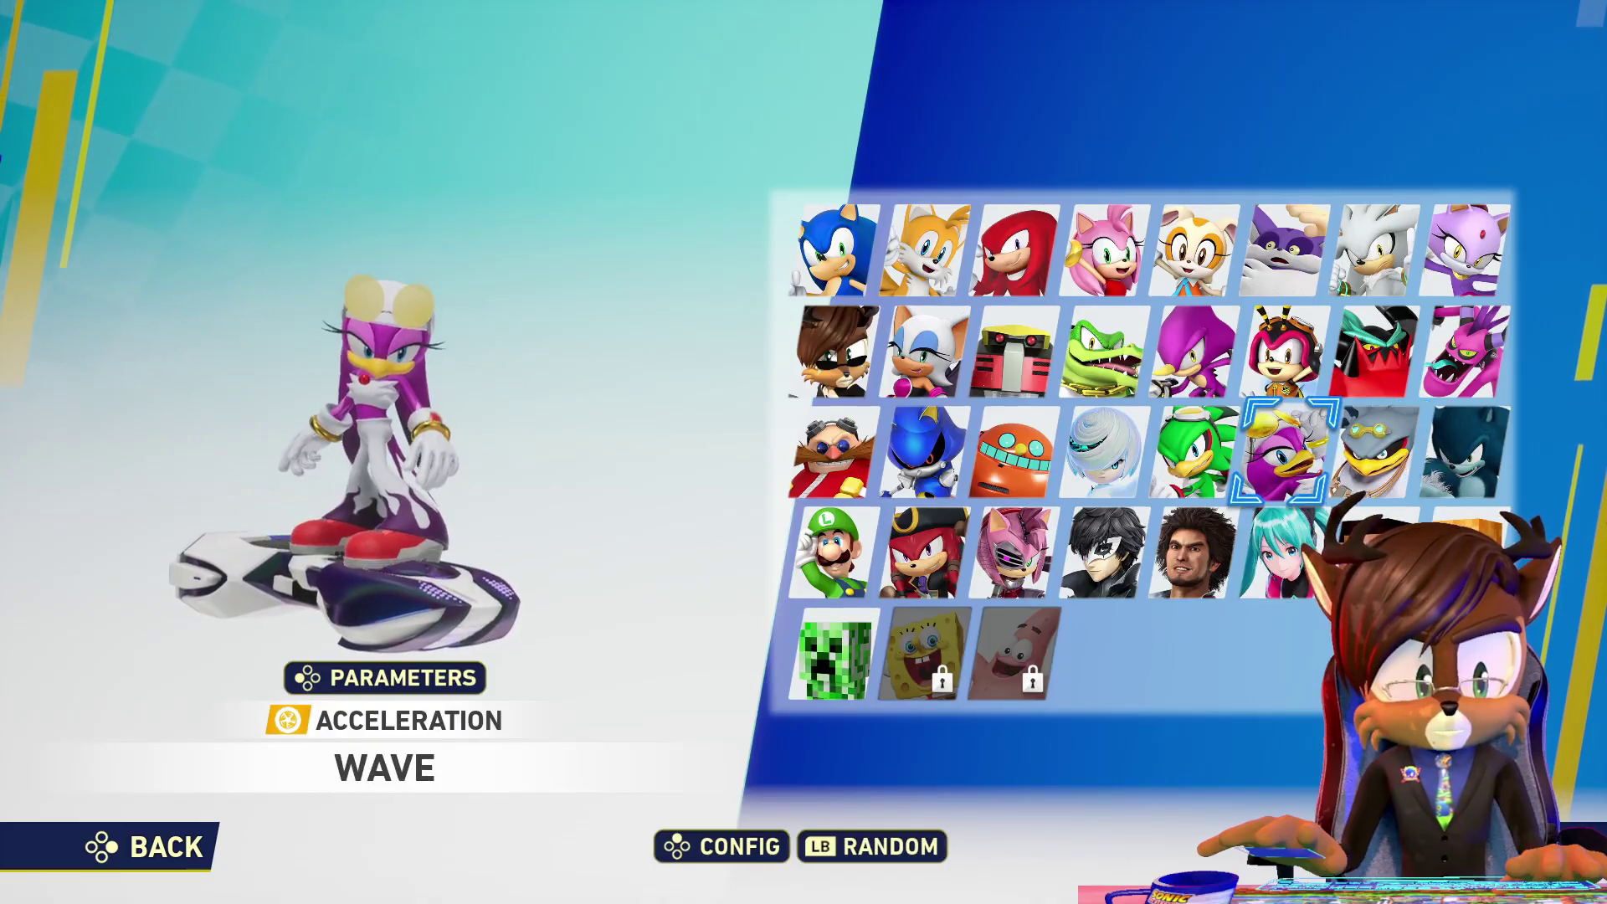
key(Down)
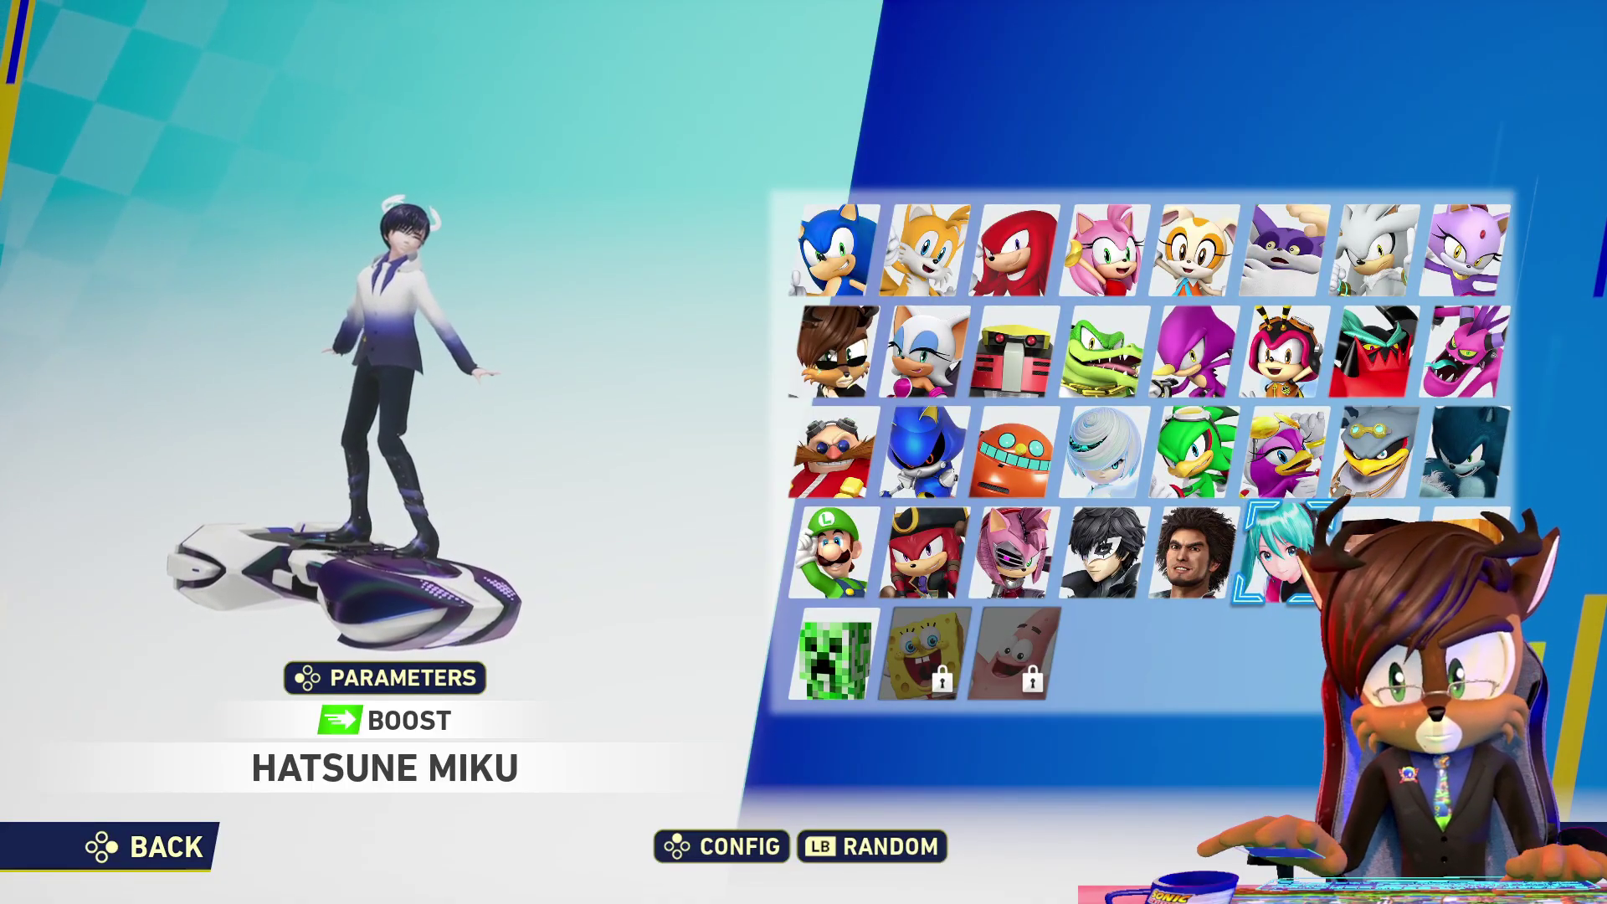
key(Escape)
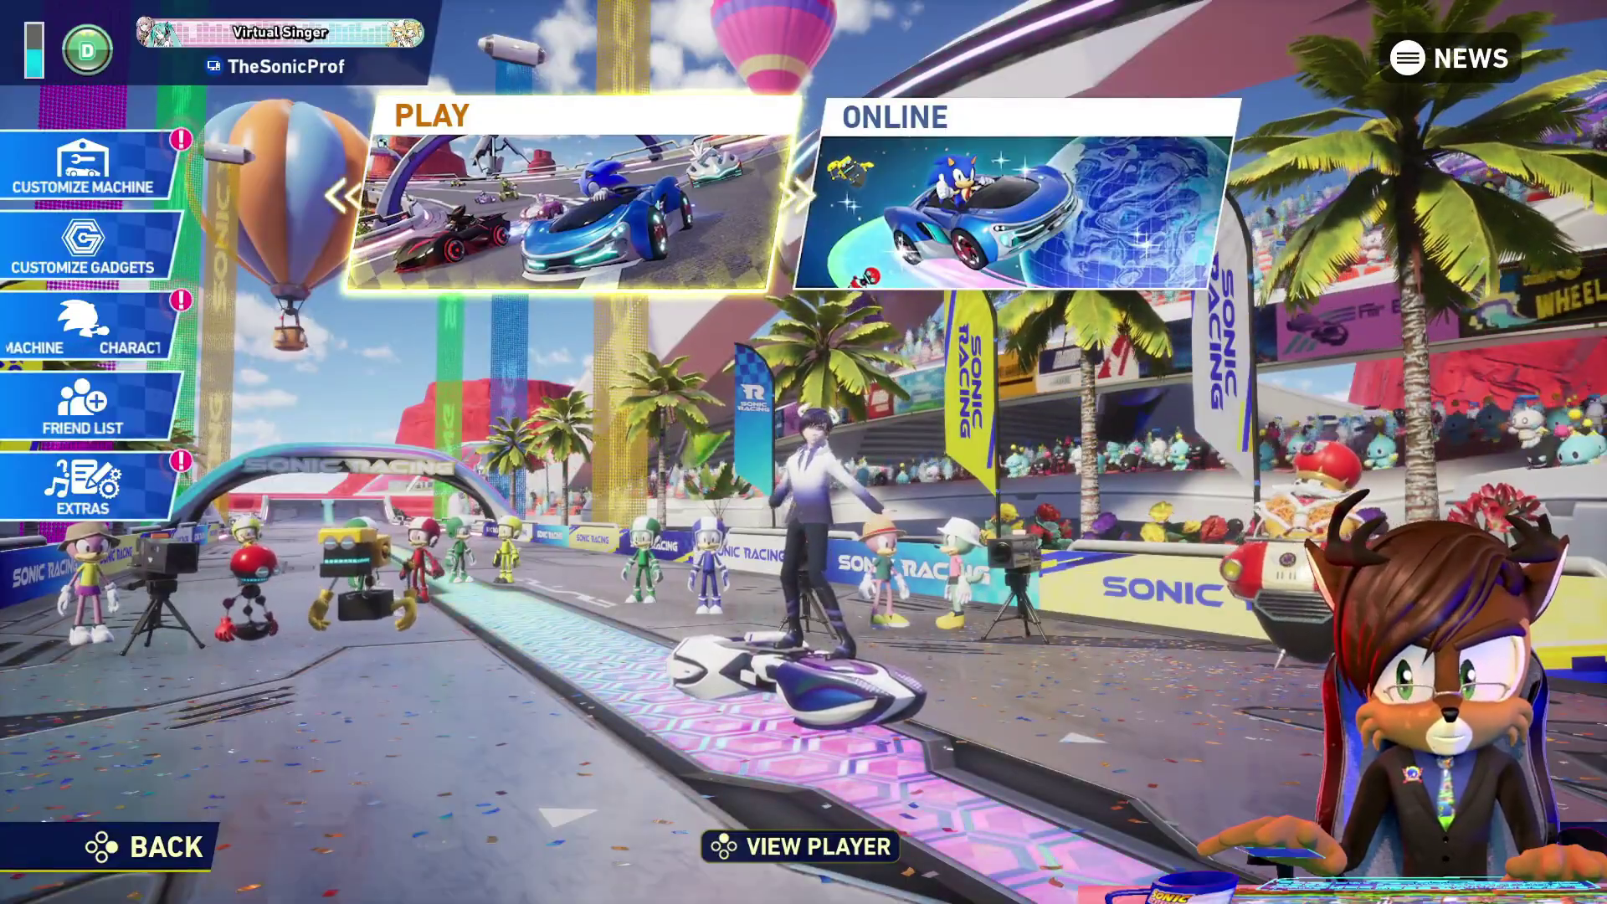
Start single-player play, reaching the Grand Prix, Race Park and Time Trial menu.
key(Return)
key(Return)
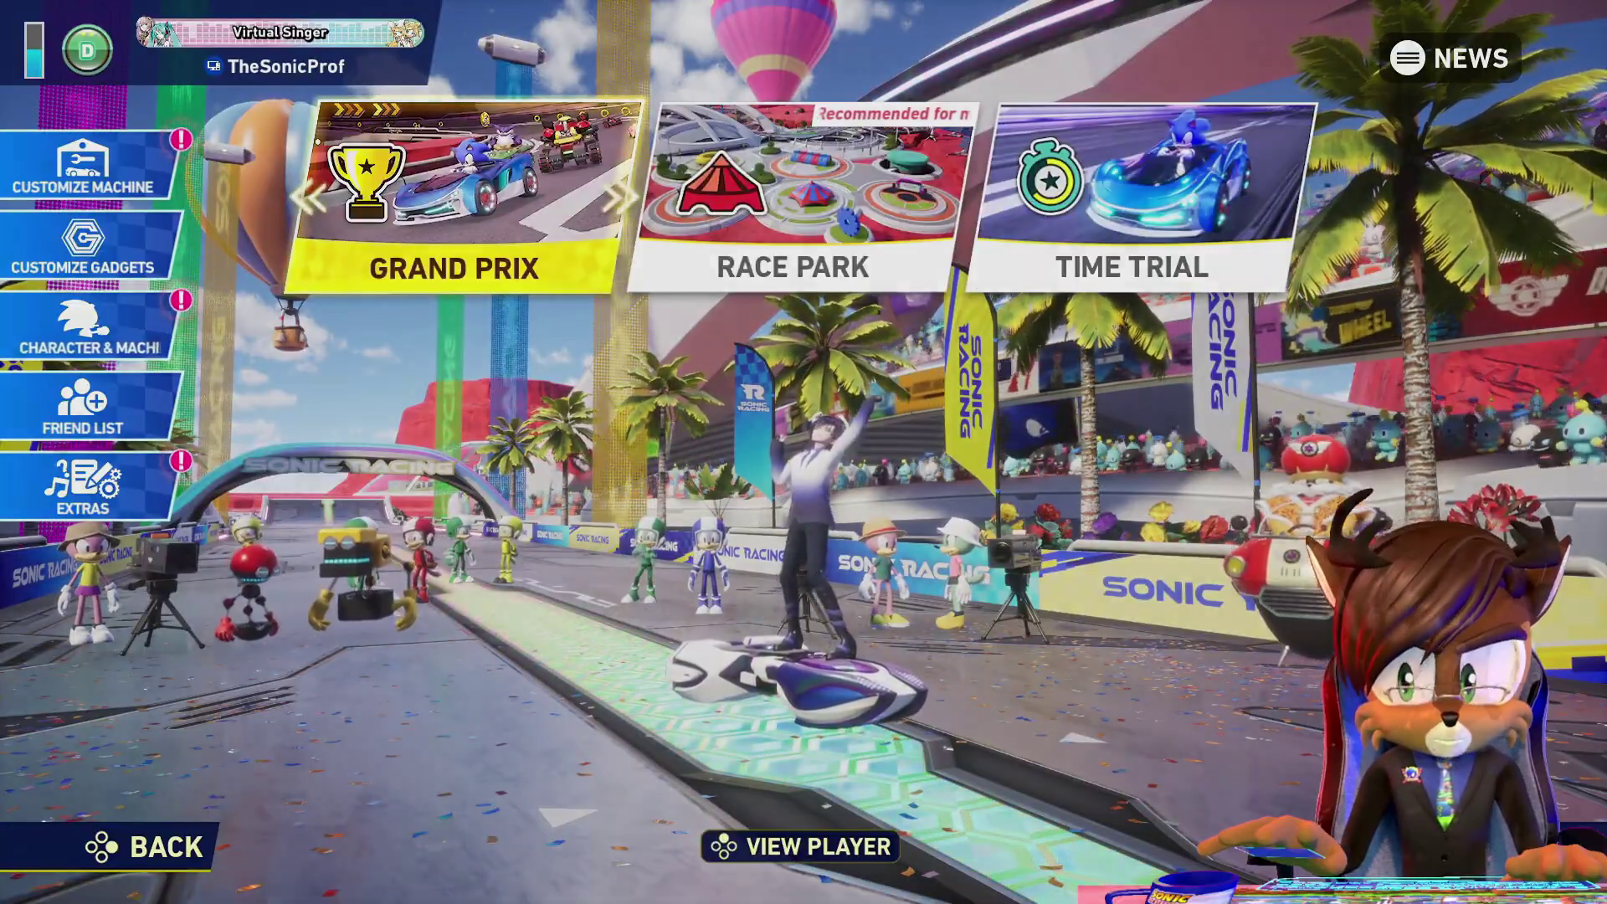